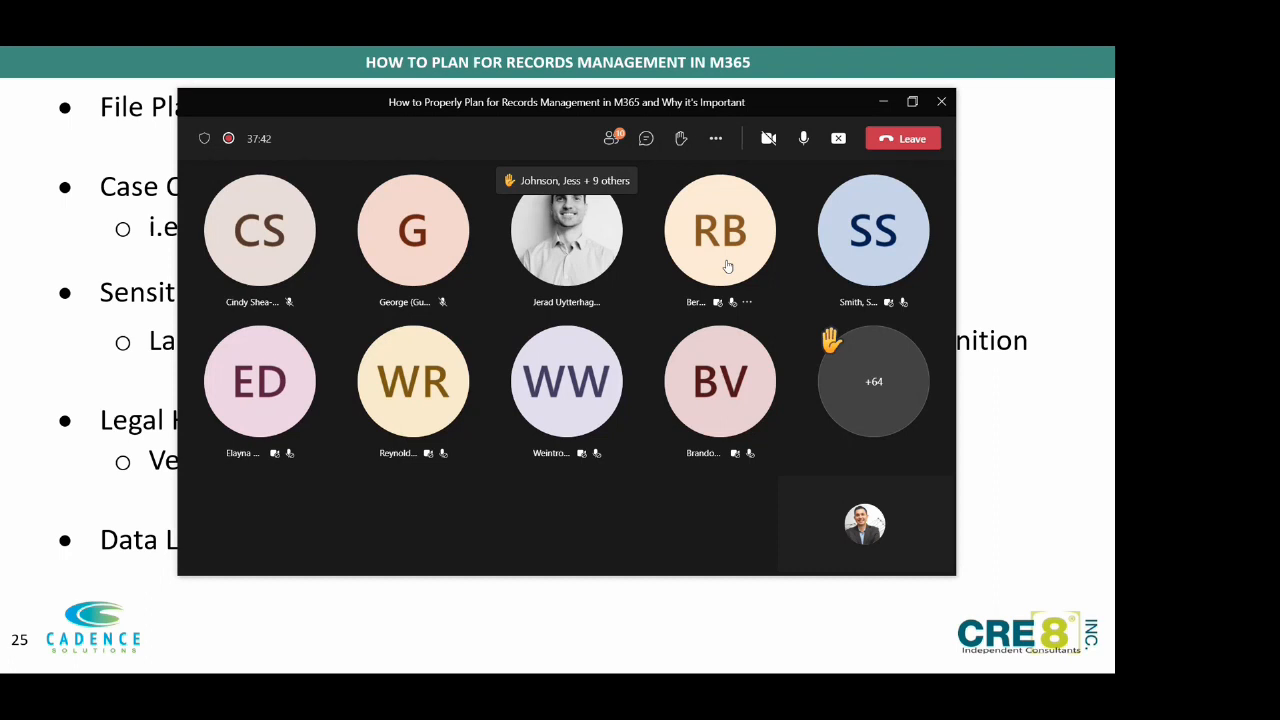
Reveal the planning slide's last bullet, exit the slide show, and move PowerPoint off-screen to show the desktop
key("alt+Tab")
left_click(583, 237)
key("Escape")
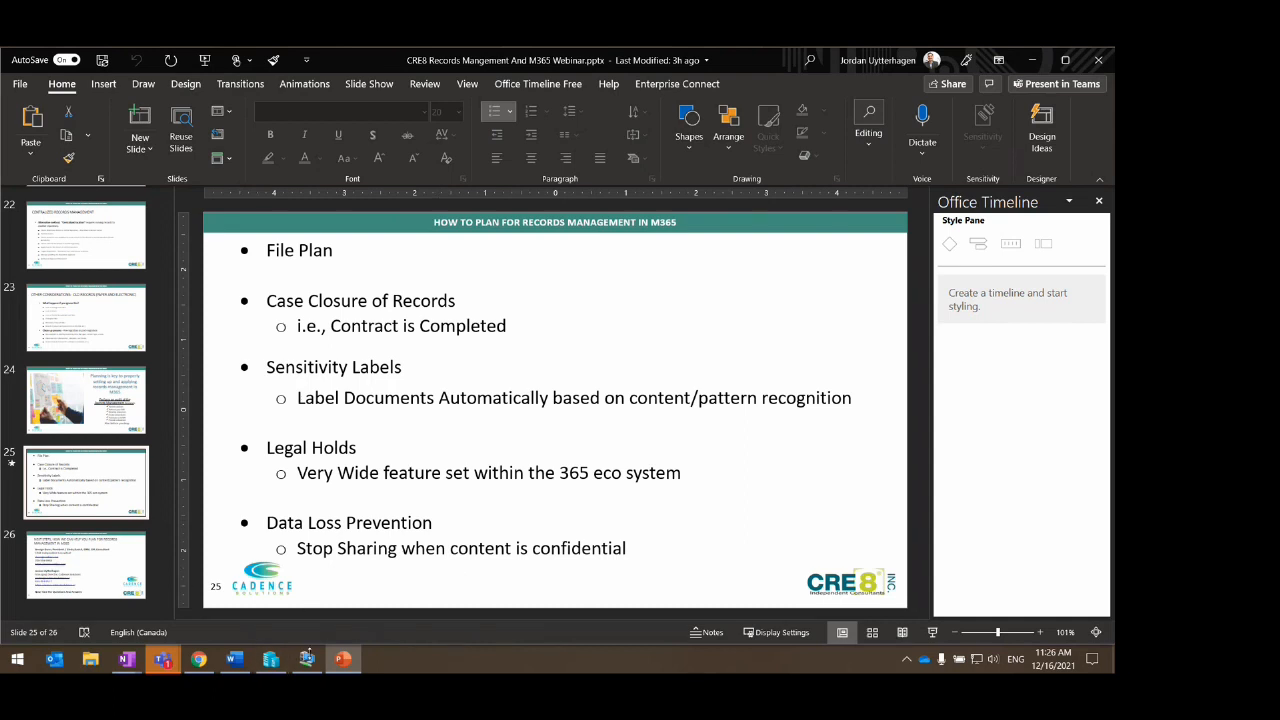
mouse_move(310, 662)
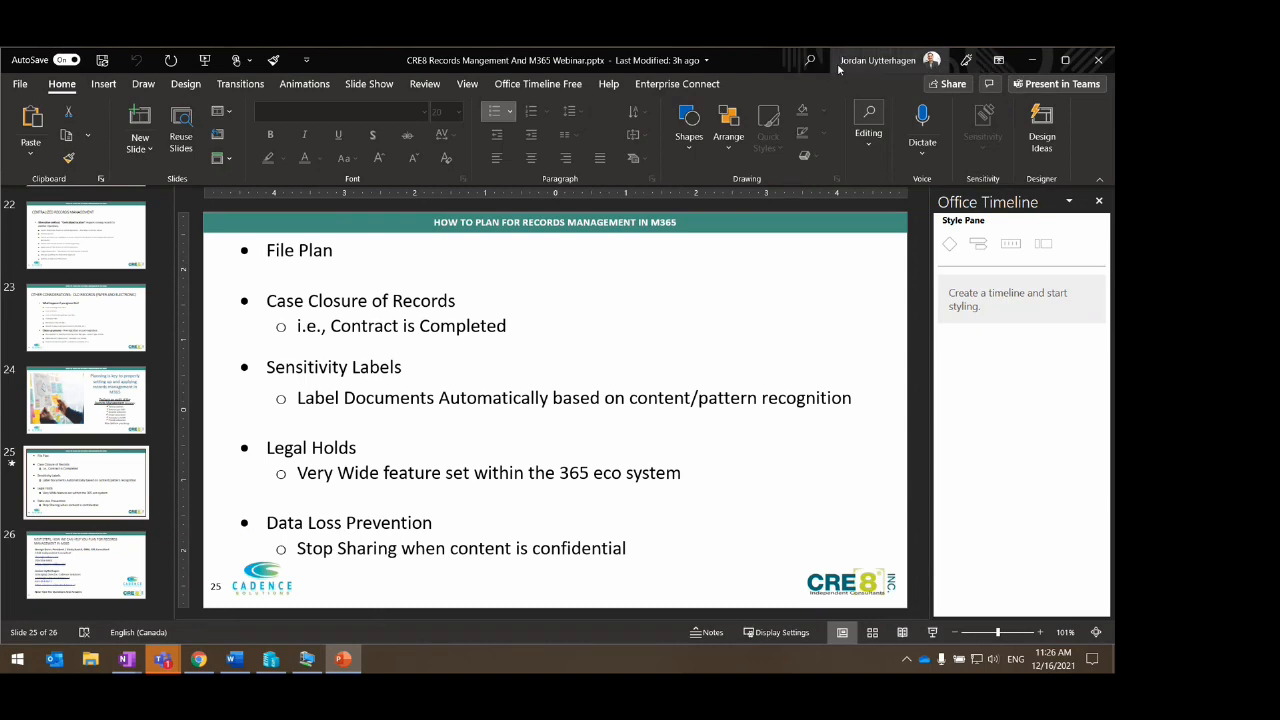
left_click_drag(829, 66, 1114, 290)
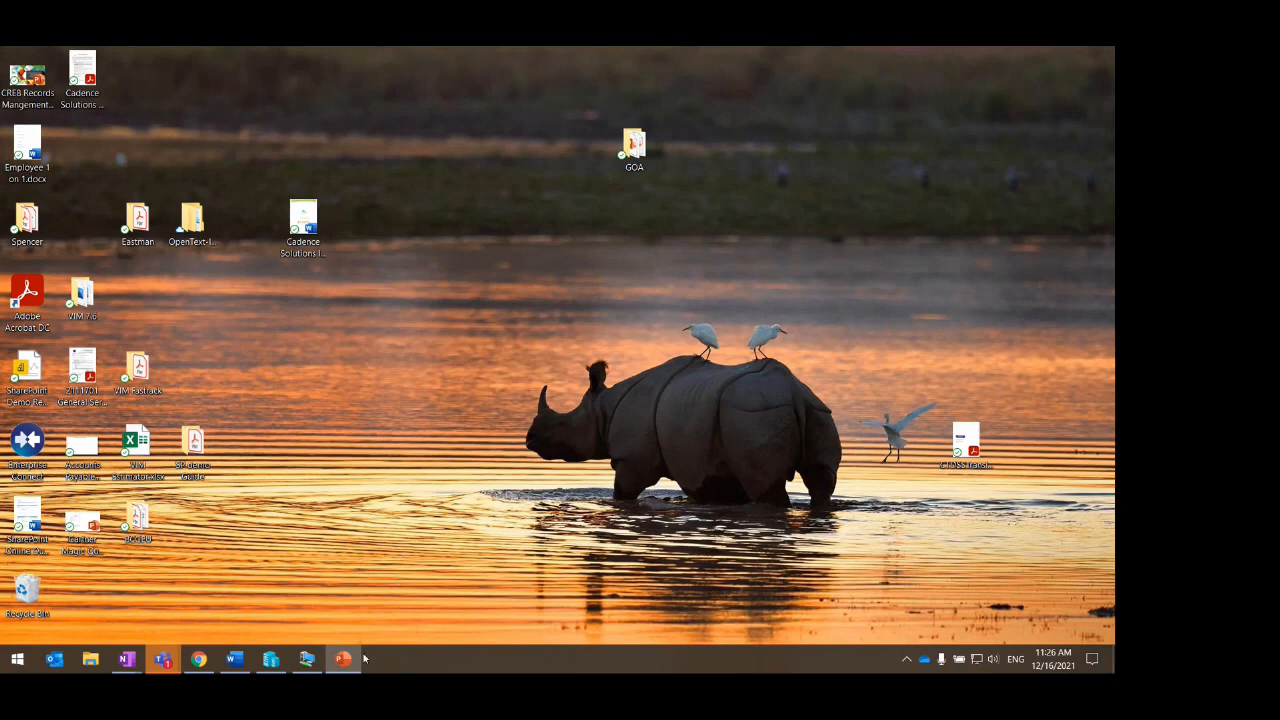
Show the Cadence Corp contract library and Departments menu in the remote session, then switch to the acknowledgement tab
left_click(307, 659)
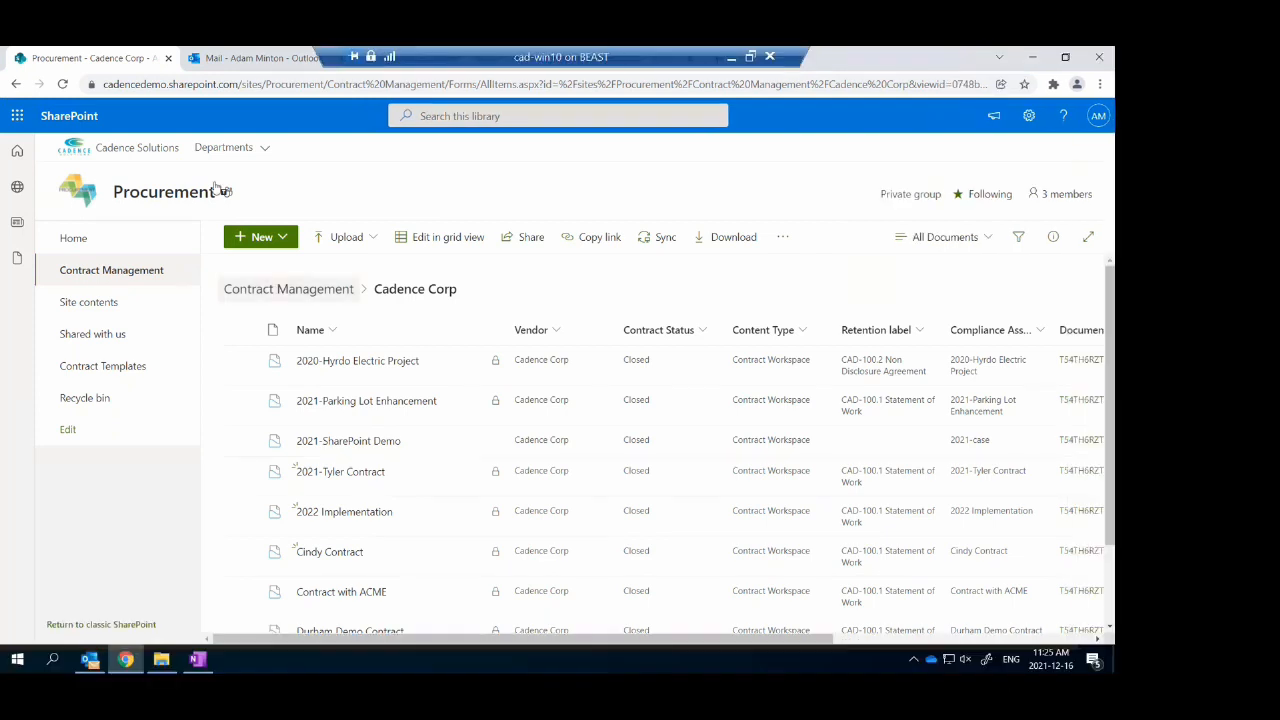
left_click(223, 147)
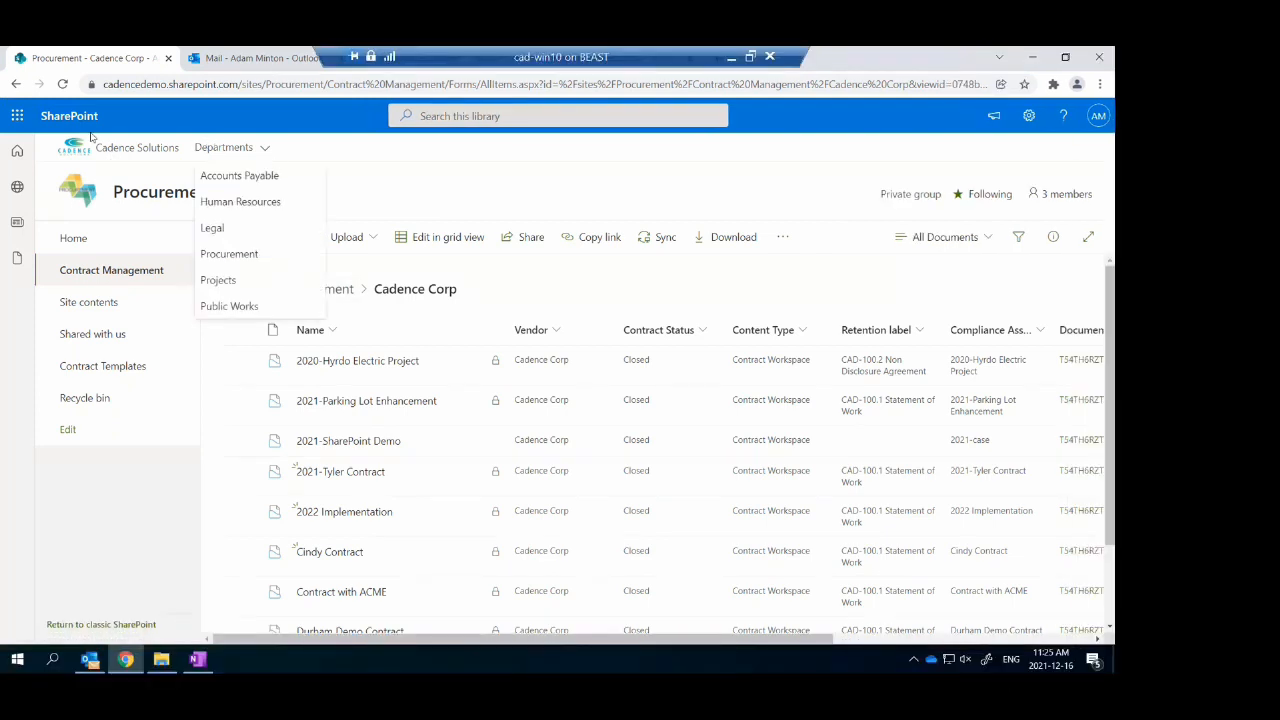
left_click(62, 84)
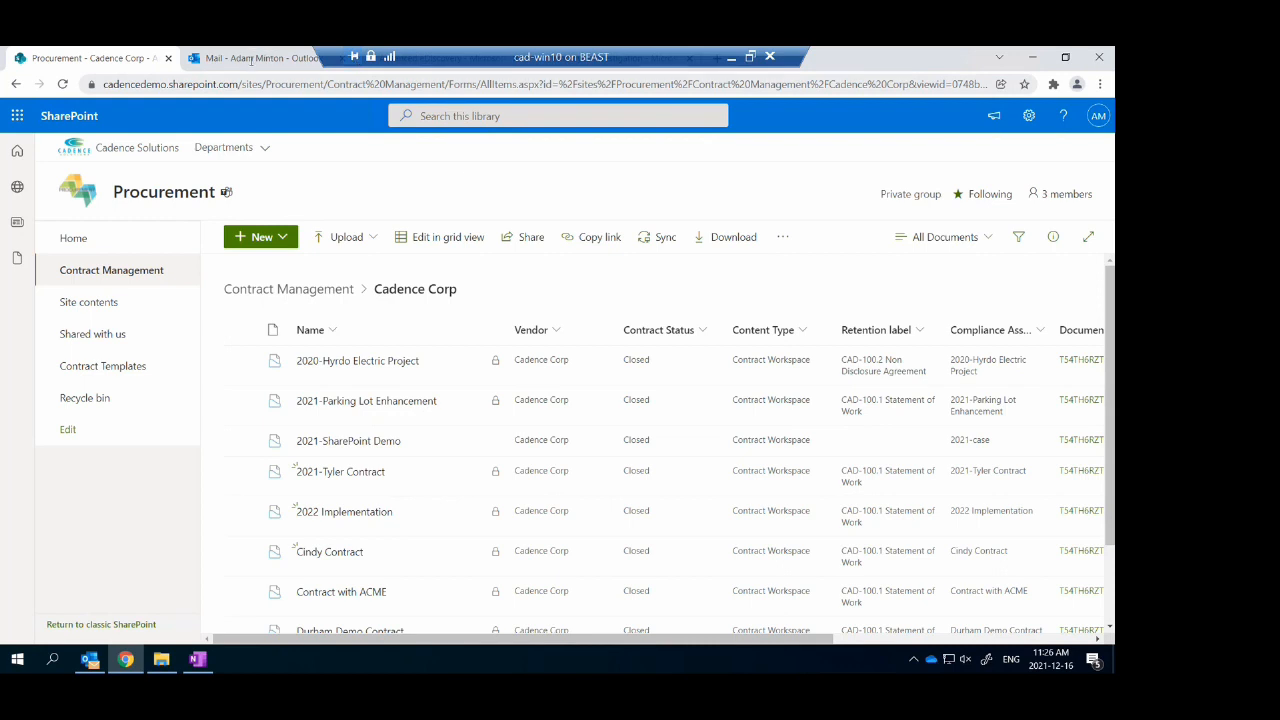
key("ctrl+Tab")
key("ctrl+Tab")
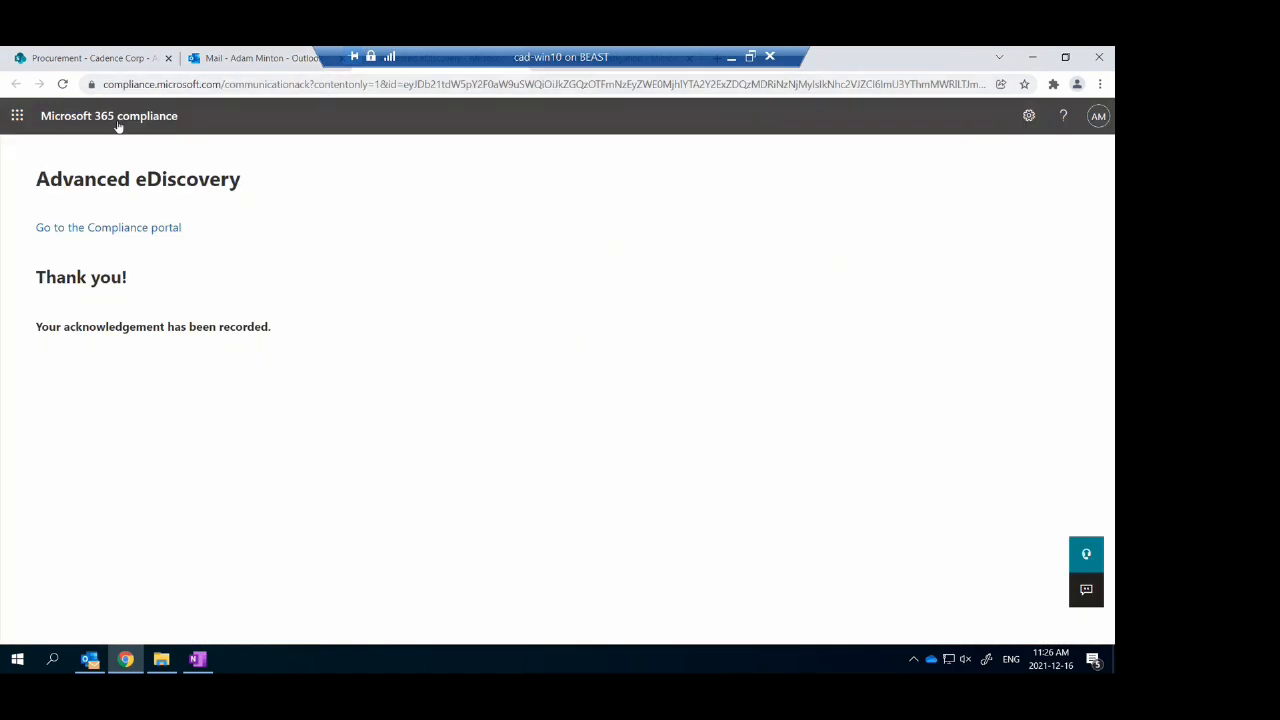
Launch Compliance from the Microsoft 365 app launcher and scroll its navigation on the 57% score home page
left_click(19, 116)
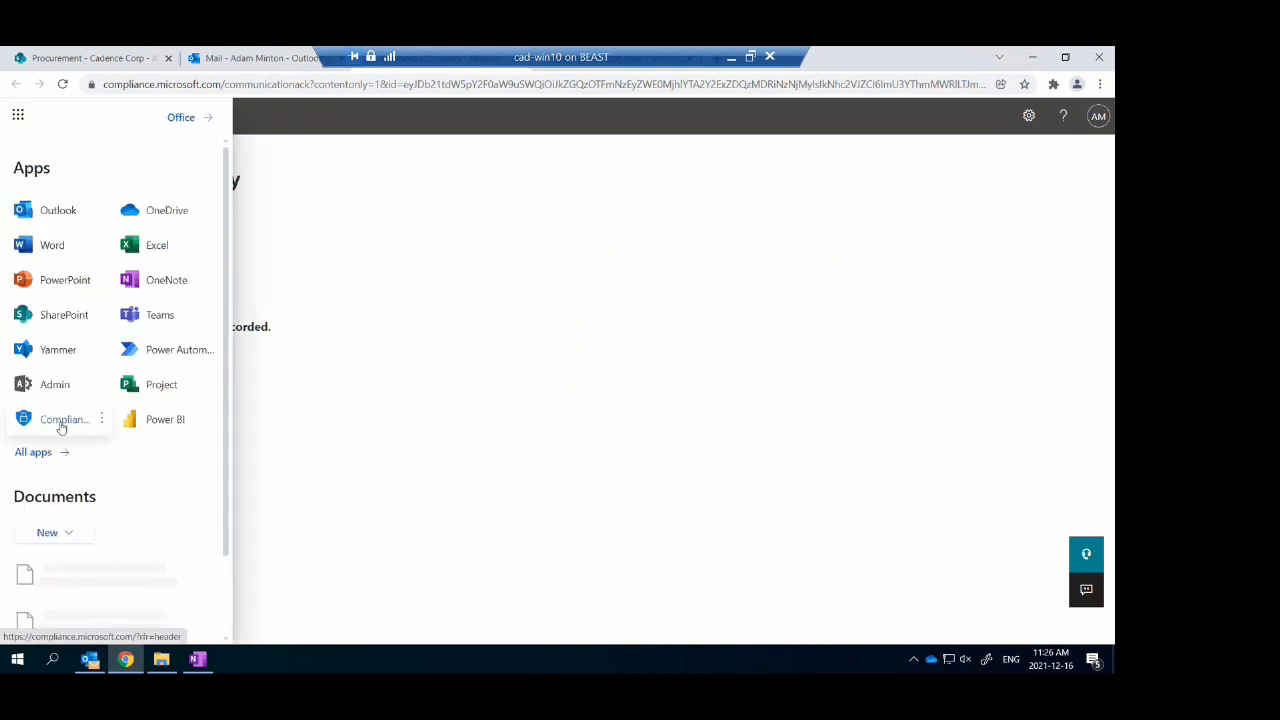
left_click(61, 421)
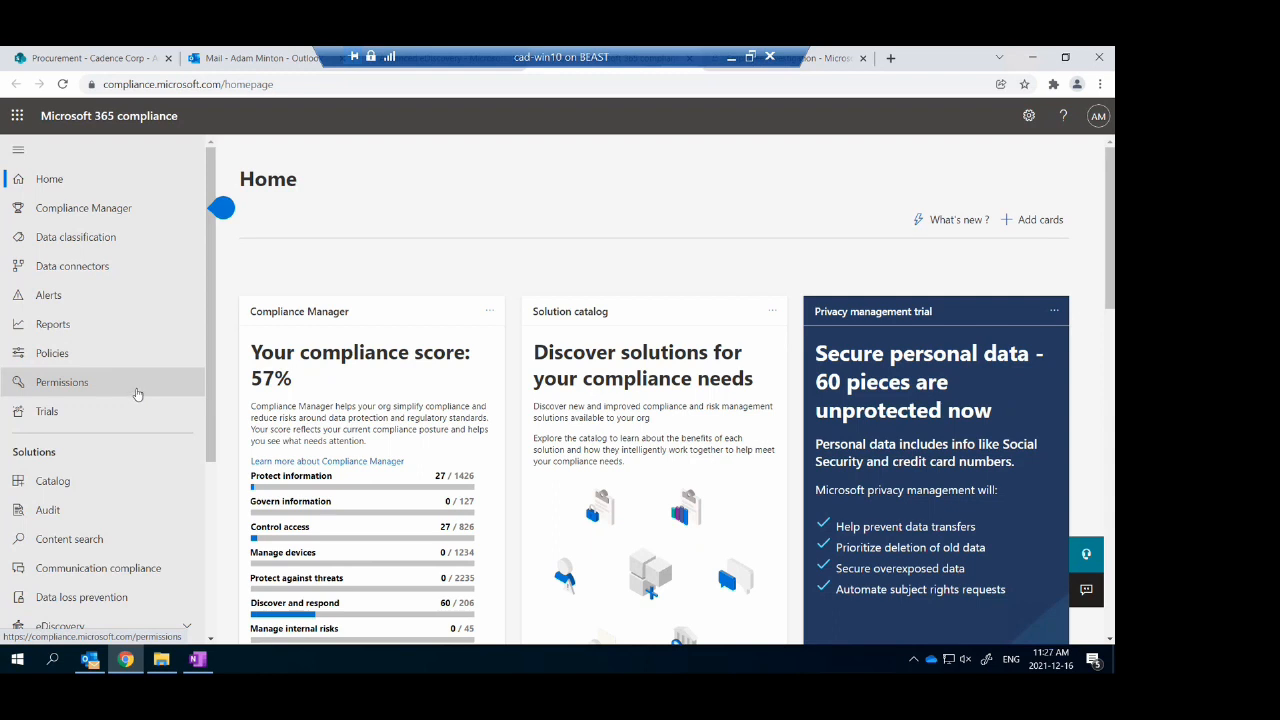
scroll(137, 392, "down", 1)
scroll(137, 392, "down", 2)
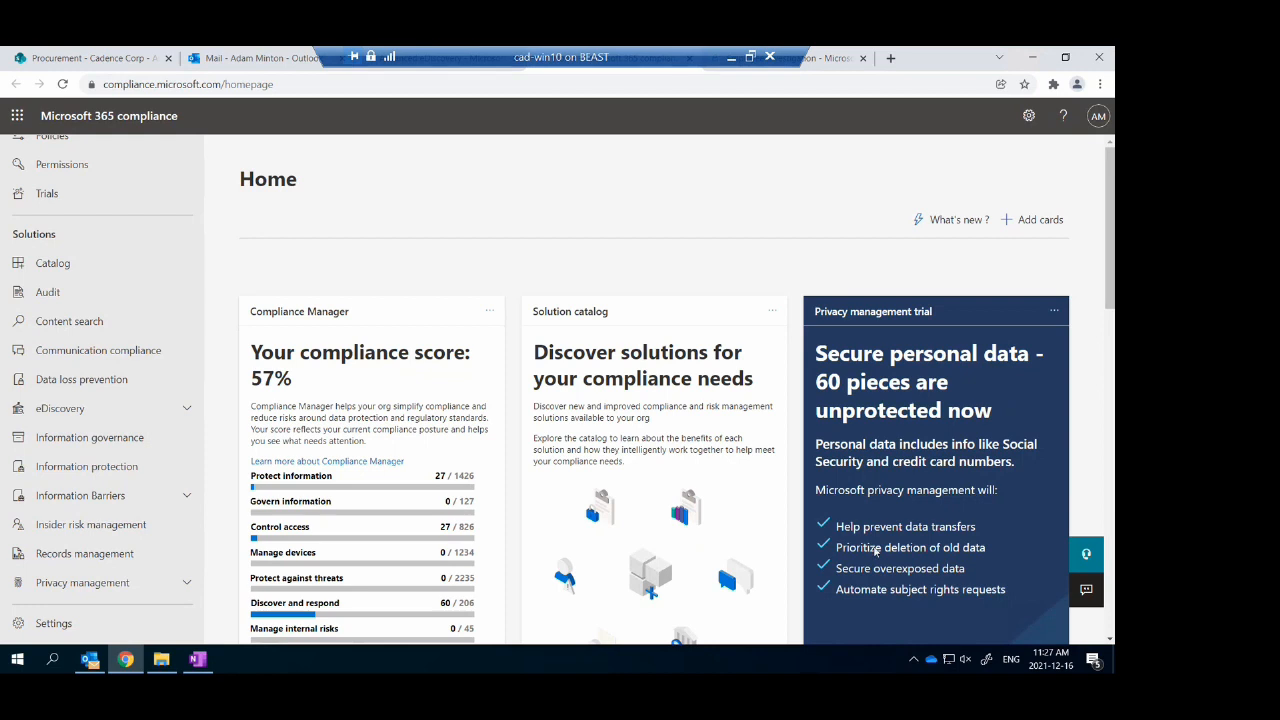
Open Records management and scroll through its Overview of pending dispositions and label activity
left_click(82, 553)
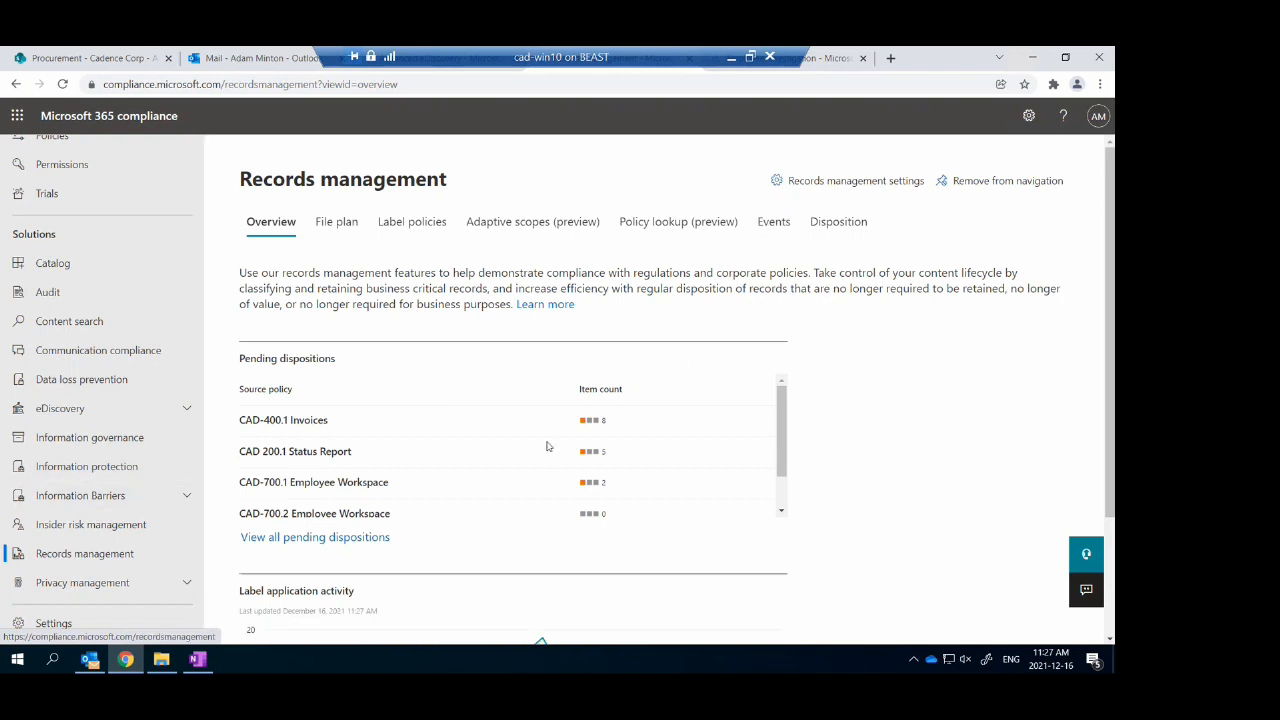
scroll(644, 351, "down", 2)
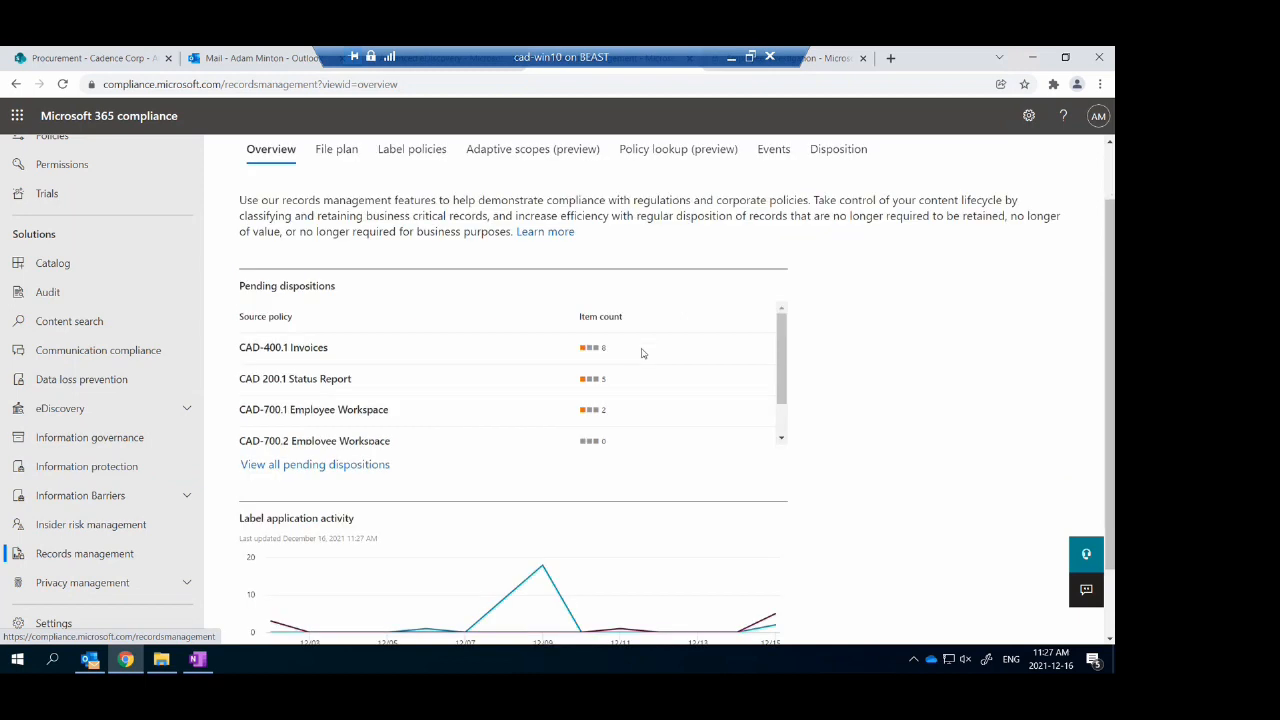
scroll(629, 352, "up", 2)
scroll(709, 397, "up", 2)
Switch to the File plan tab listing 25 retention labels, starting with EOP + 5 Years
left_click(350, 238)
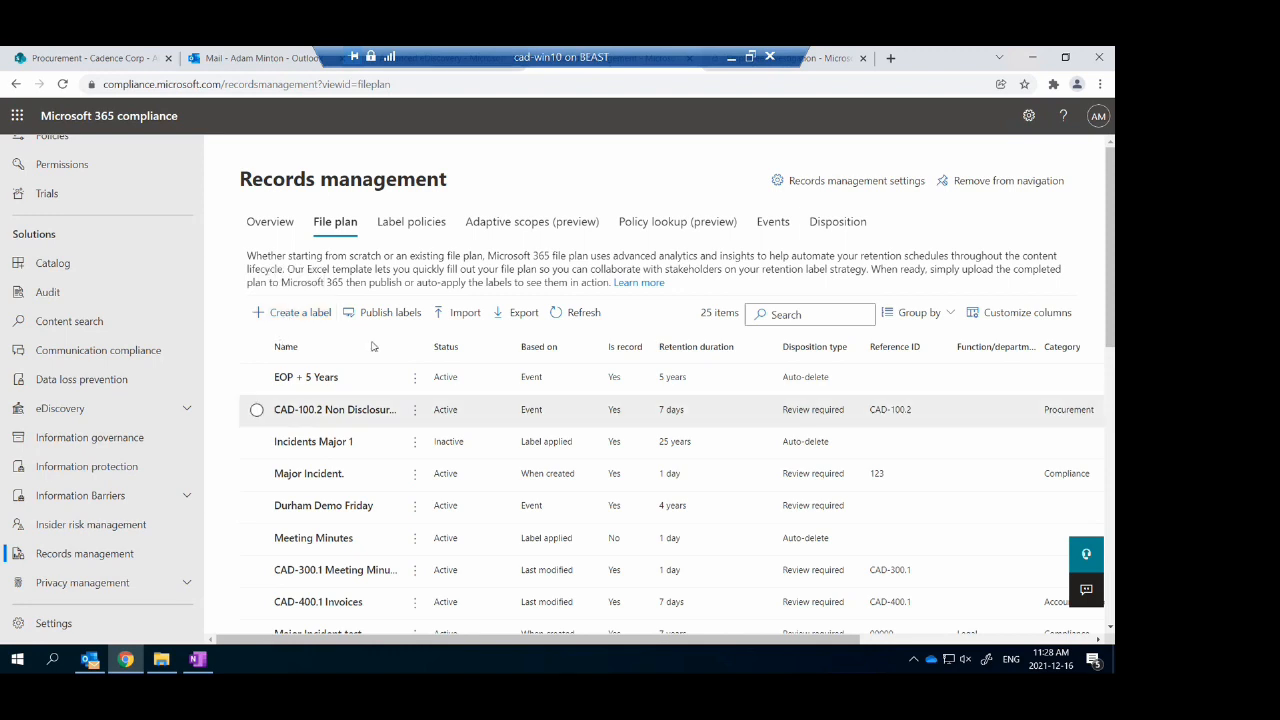
Create a new retention label named 'Webinar Label' and continue to the file plan descriptors
left_click(300, 313)
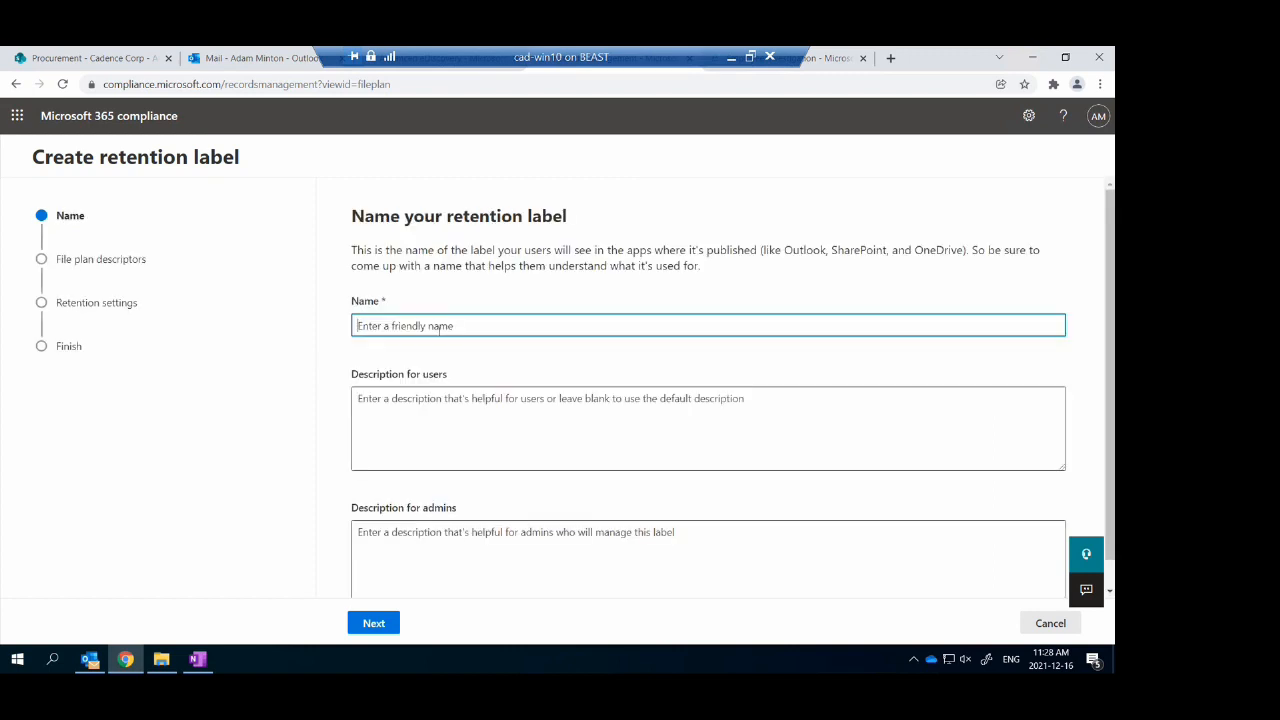
type("Webinar Label")
scroll(510, 480, "down", 1)
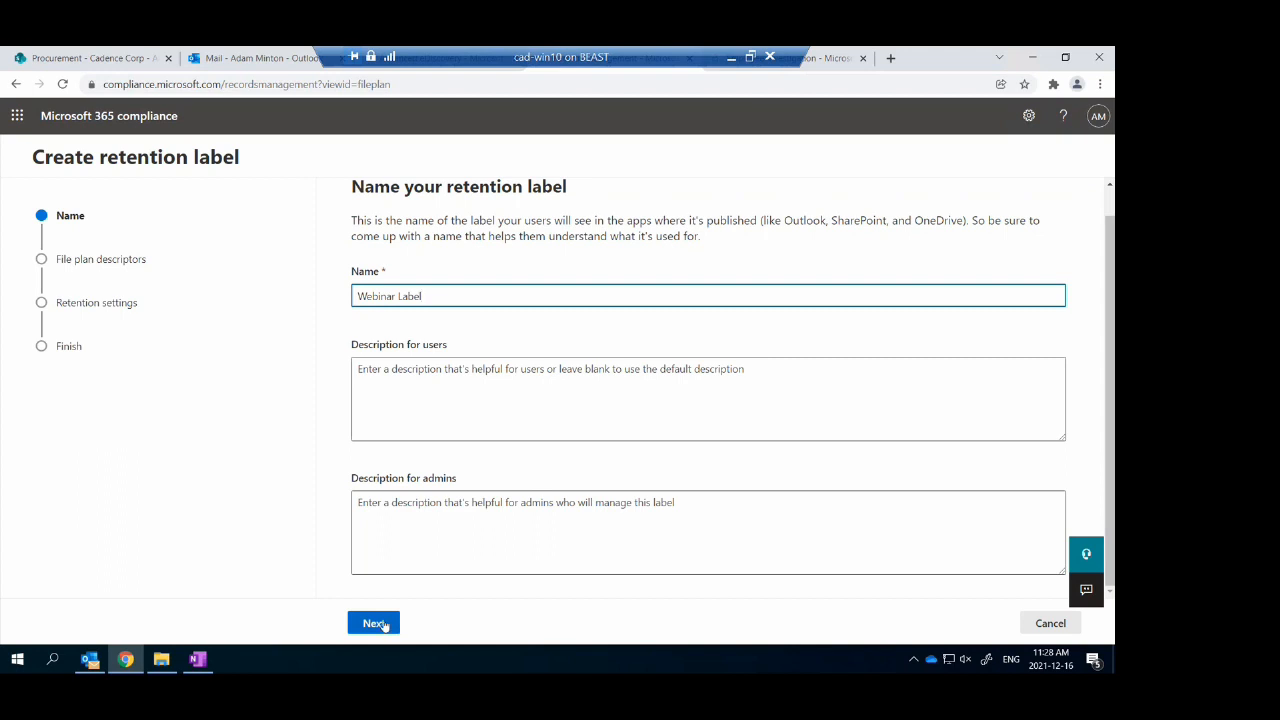
left_click(375, 623)
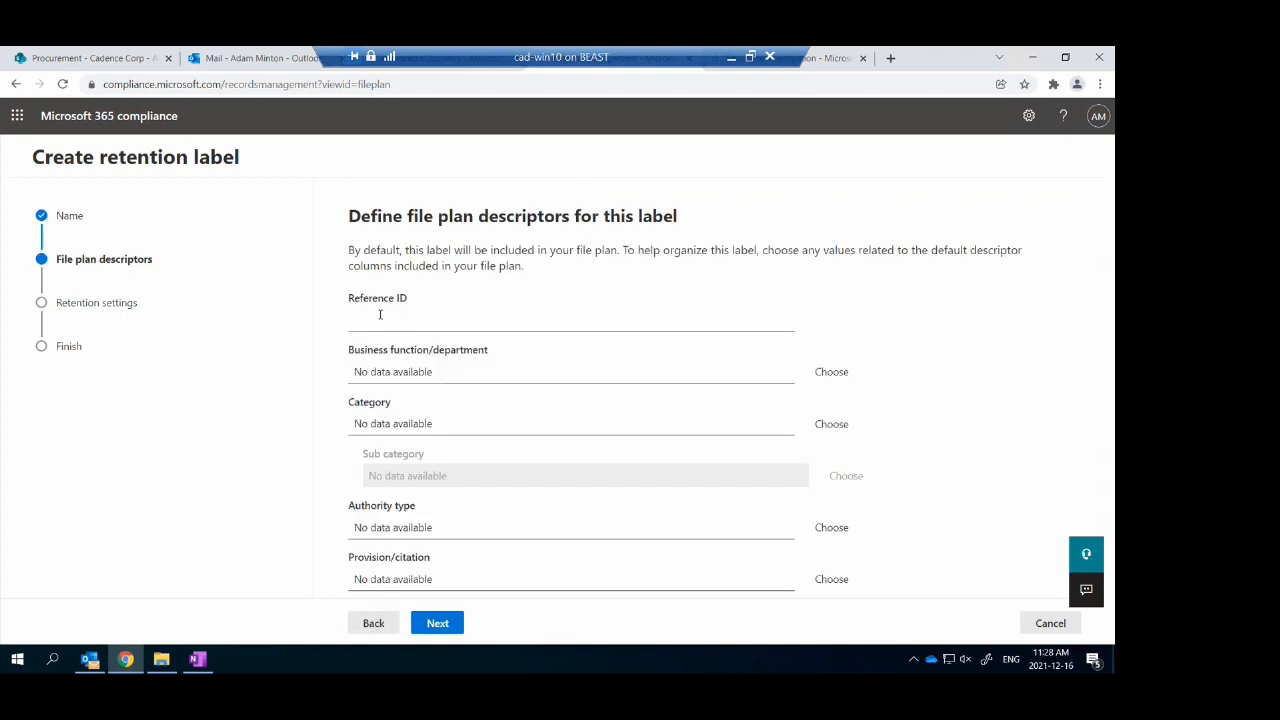
Review the Provision/citation, Authority type and department descriptors, leave them empty, and continue to retention settings
left_click(396, 566)
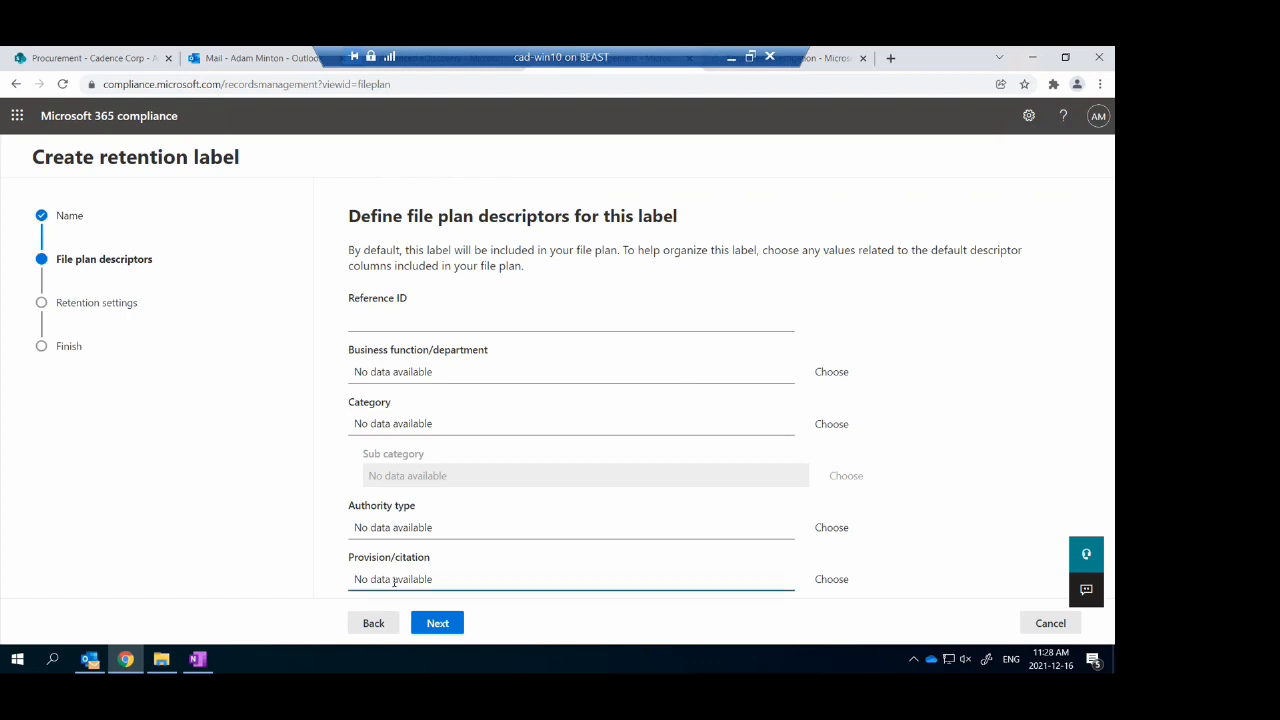
left_click_drag(340, 557, 443, 560)
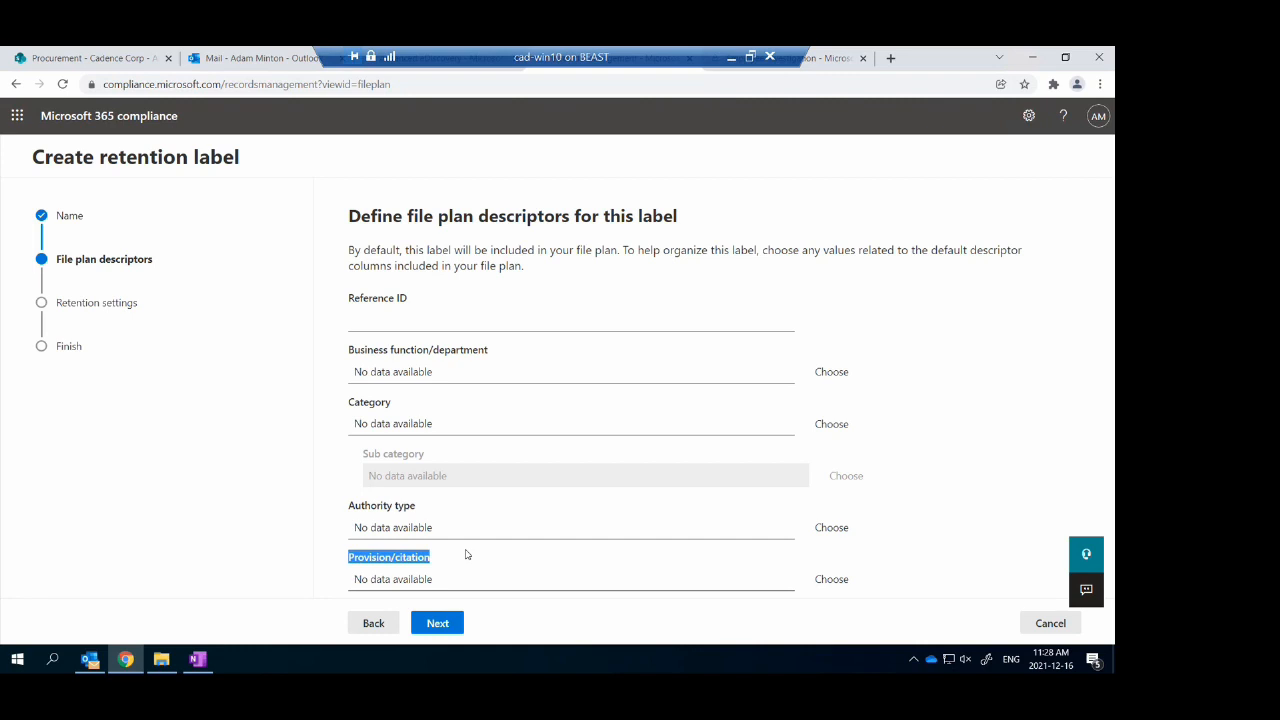
left_click(618, 530)
left_click(836, 530)
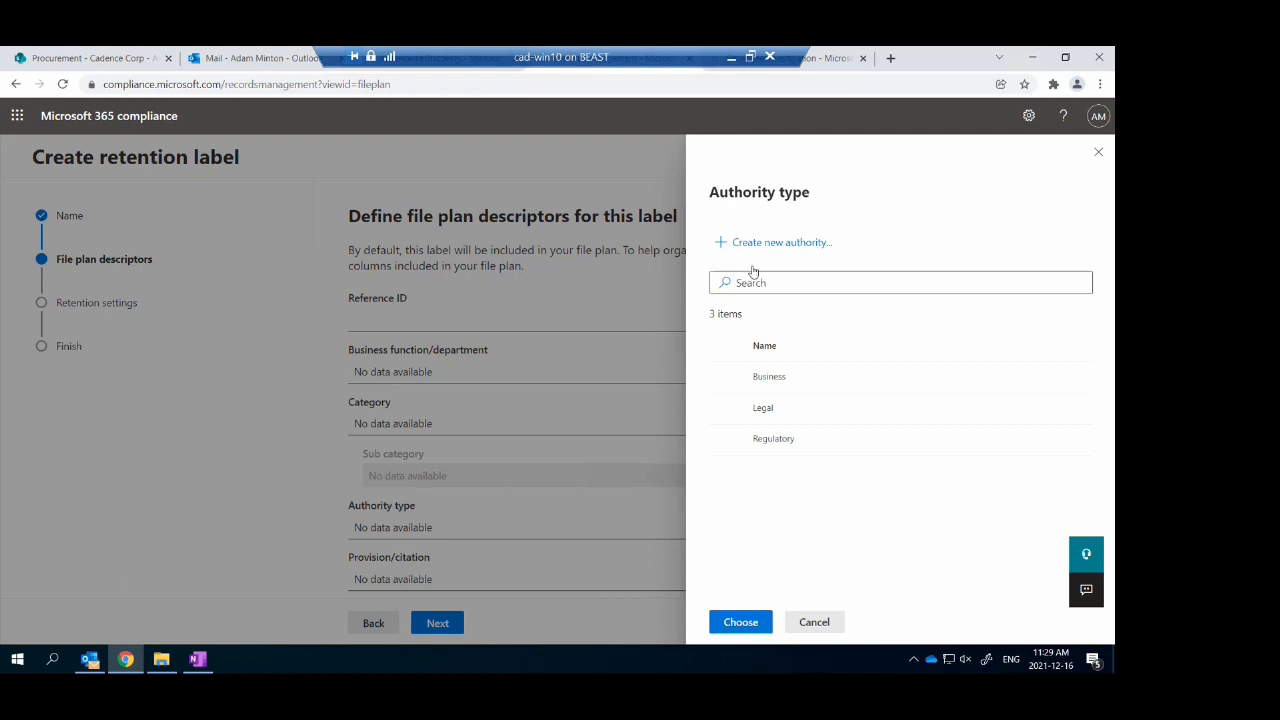
left_click(1100, 154)
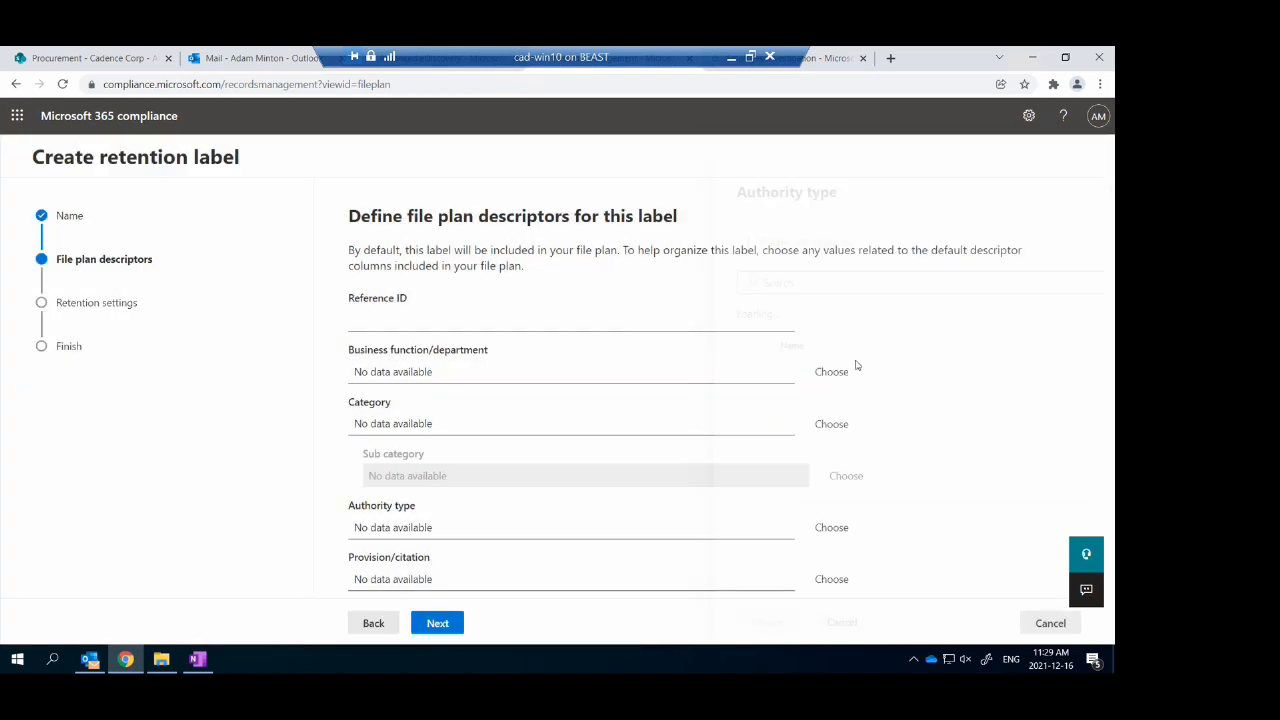
left_click(834, 371)
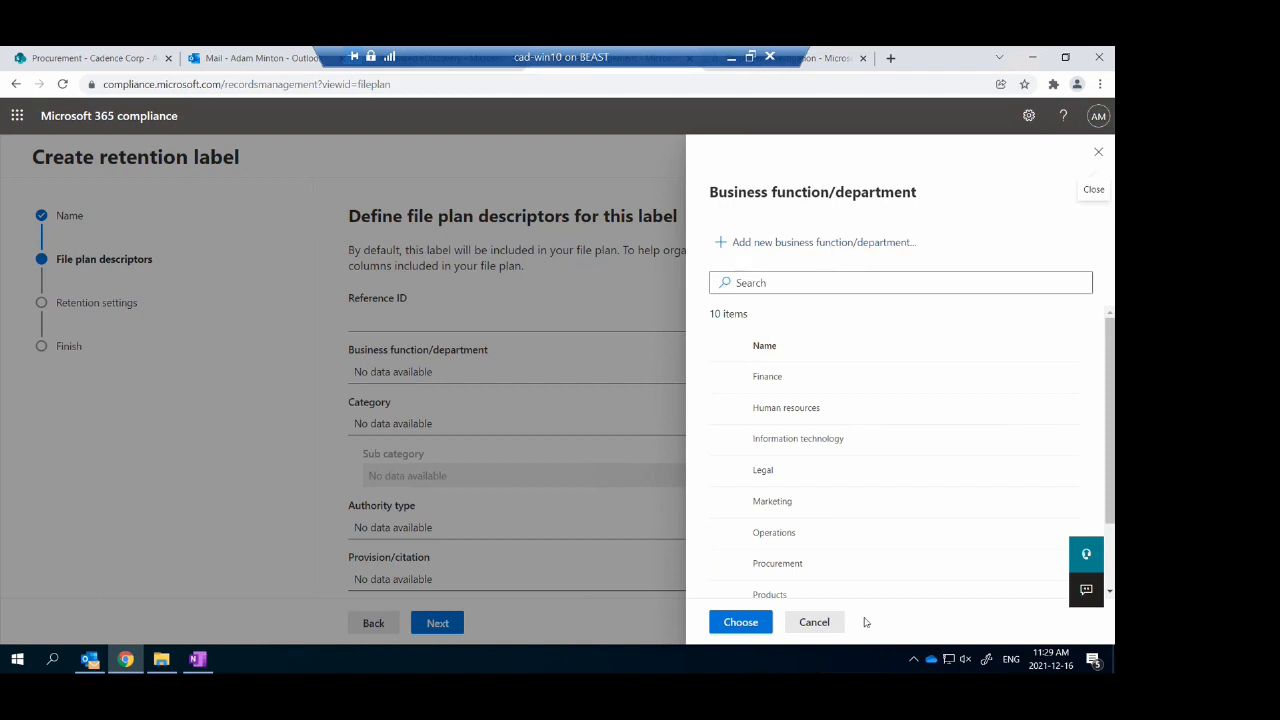
left_click(816, 623)
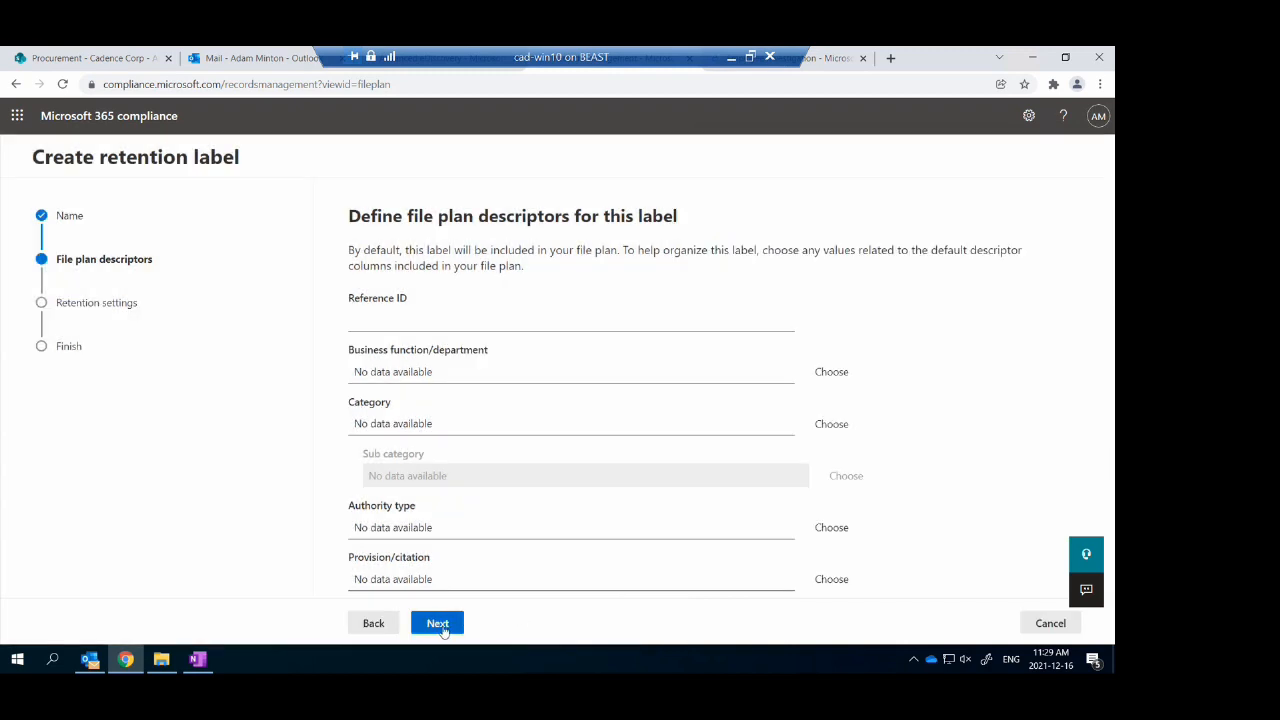
left_click(438, 623)
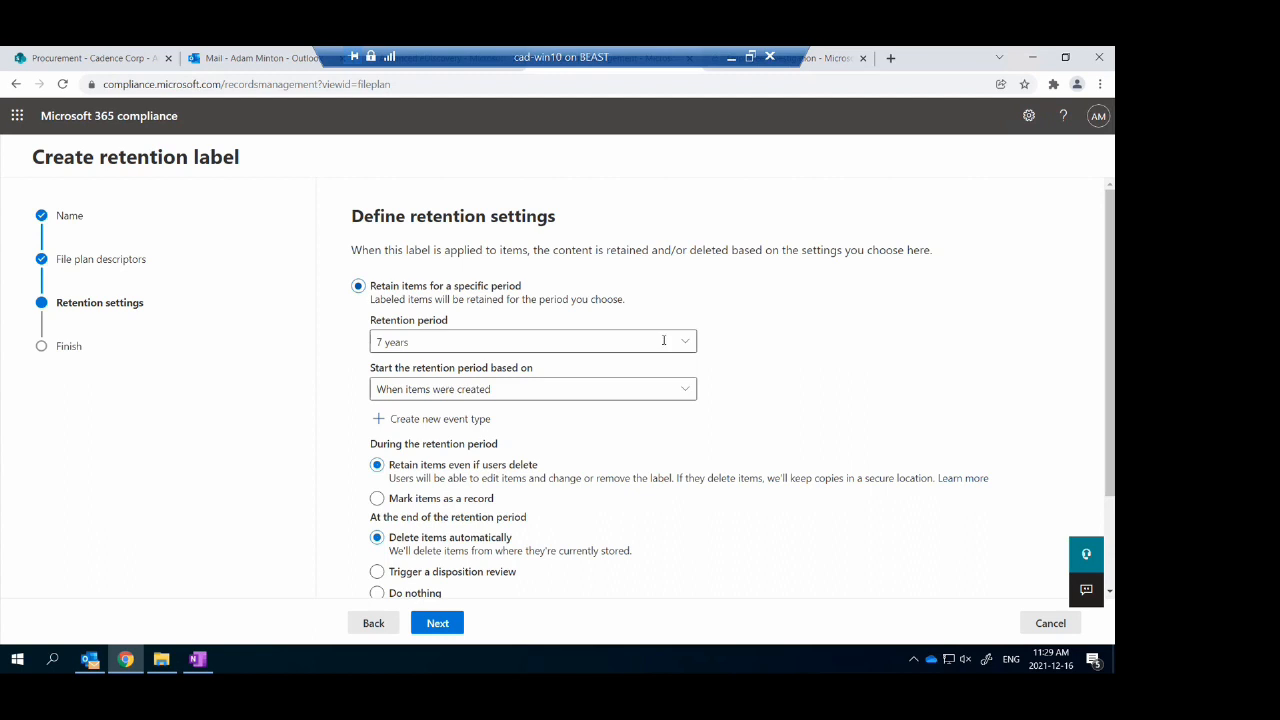
Toggle 'Mark items as a record' on and back off, keeping the 7-year retention
scroll(663, 340, "down", 2)
scroll(689, 349, "up", 2)
left_click(410, 499)
left_click(419, 466)
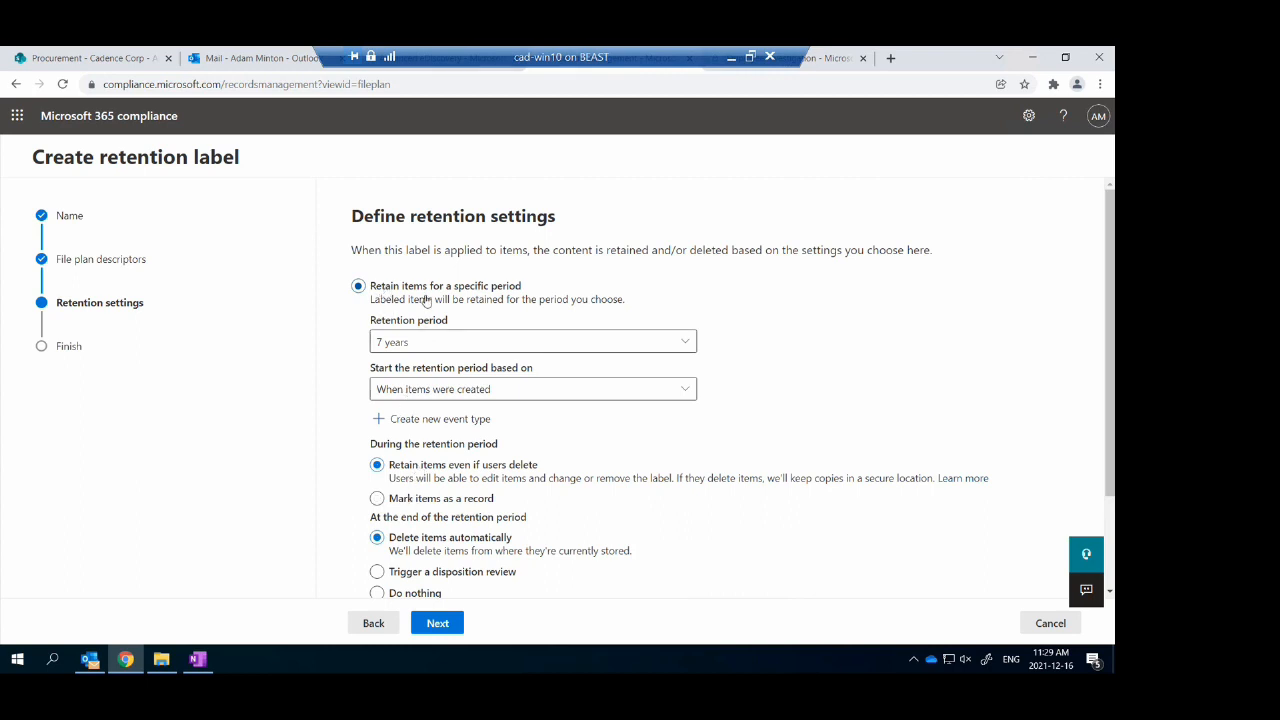
Browse the 'Start the retention period based on' event types and begin creating a new event type
left_click(649, 387)
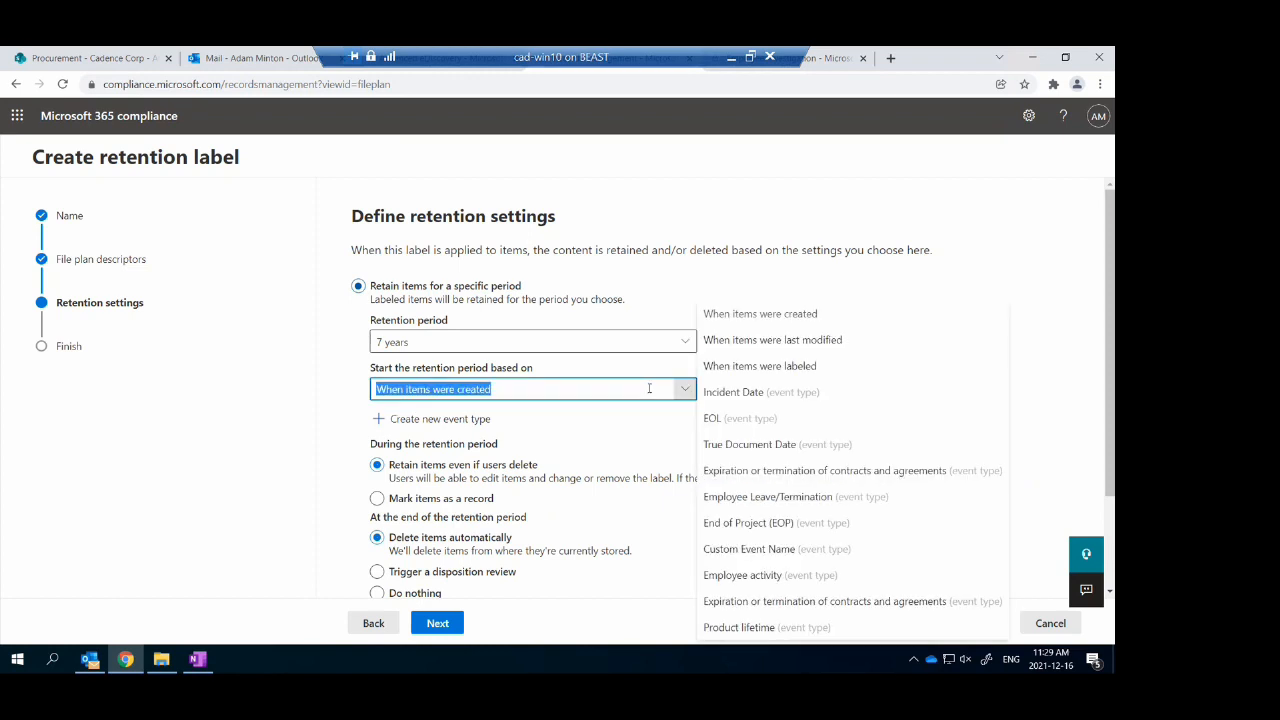
left_click(637, 326)
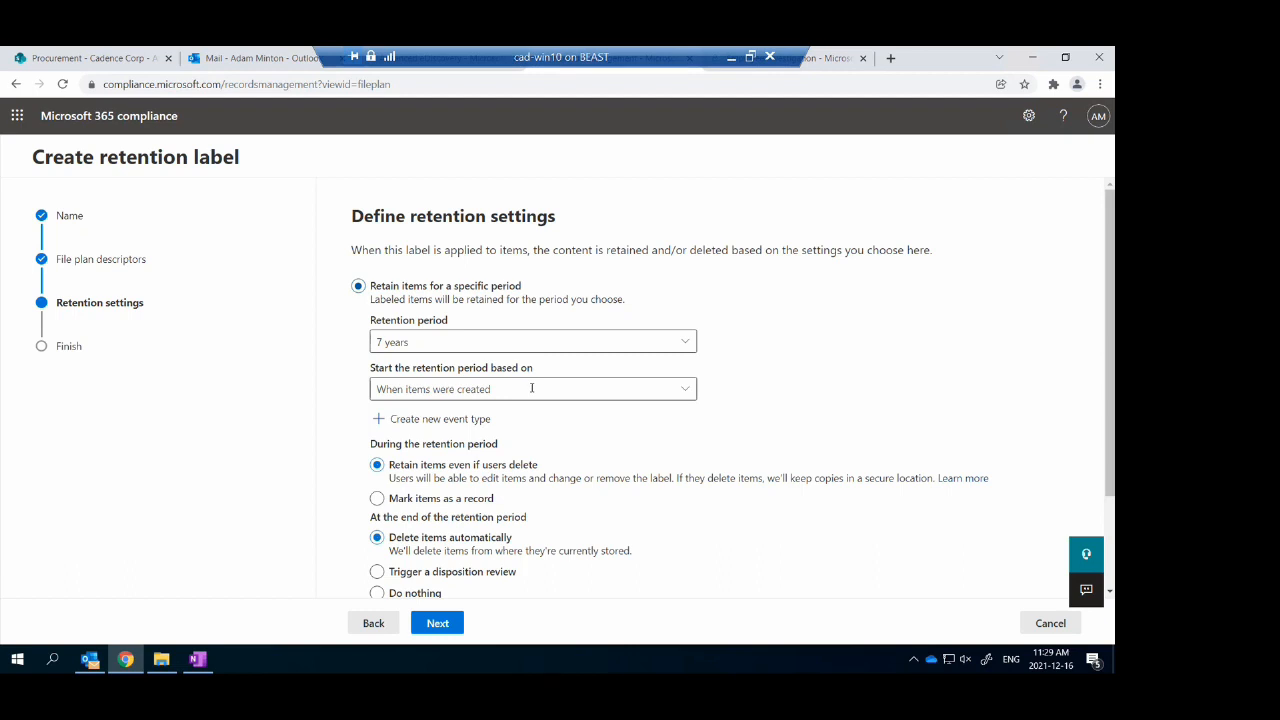
left_click(531, 388)
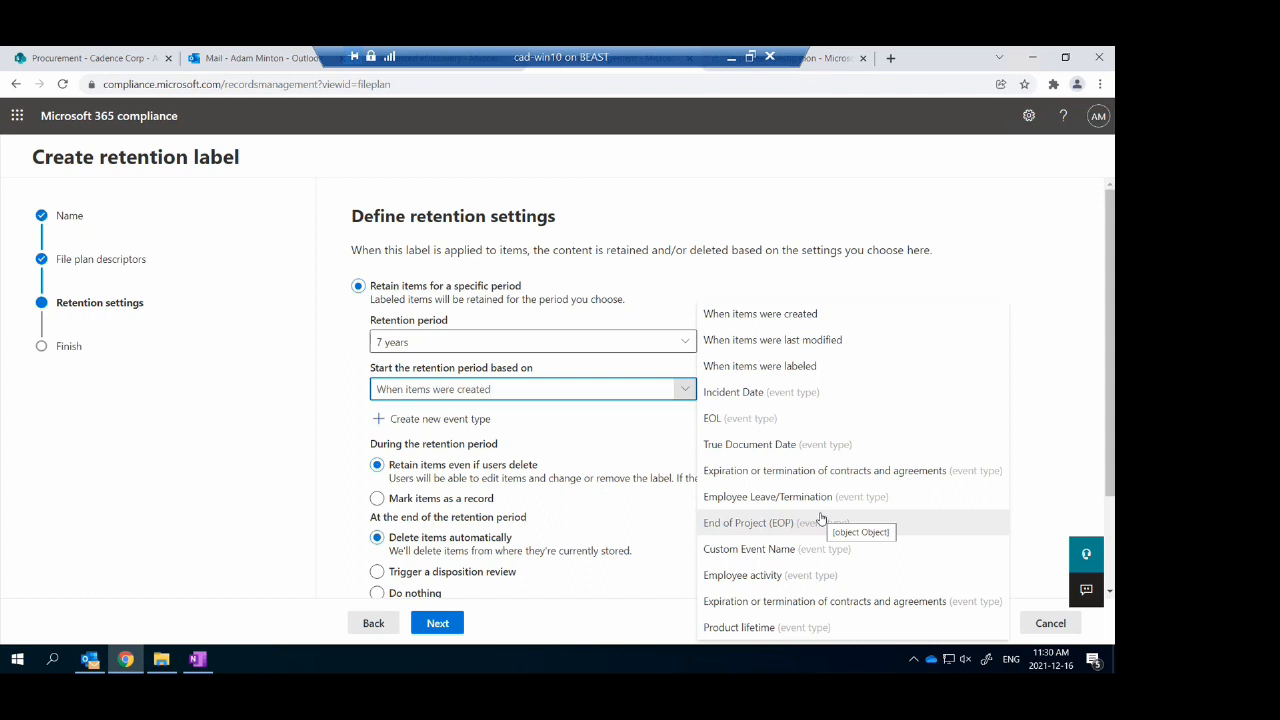
left_click(564, 436)
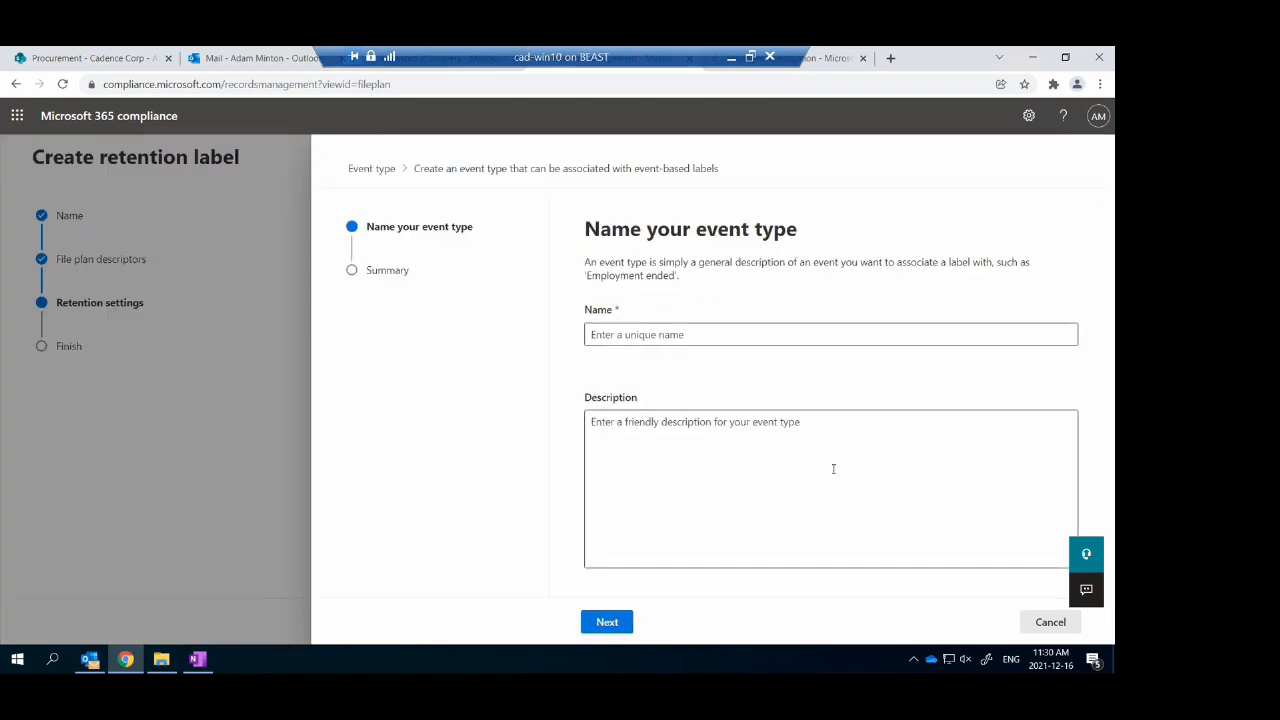
Cancel the new event type, mark items as records, and trigger a disposition review after 7 years
left_click(1046, 620)
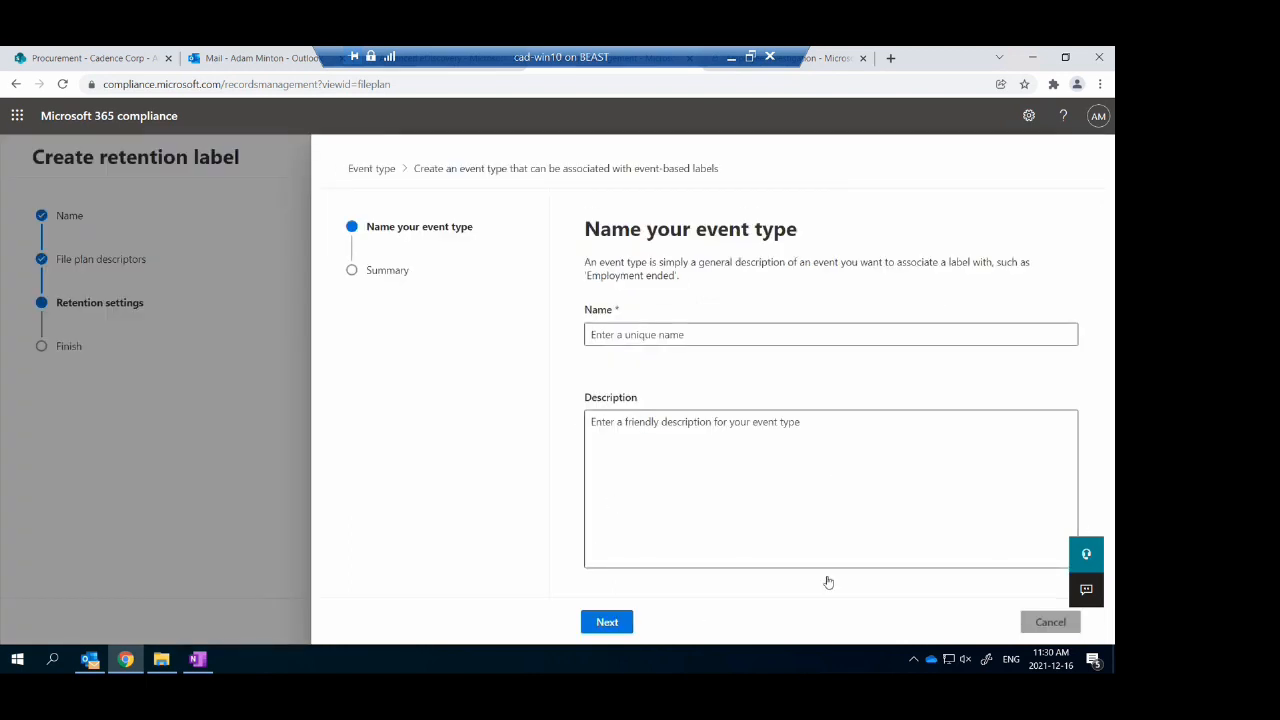
scroll(354, 370, "down", 1)
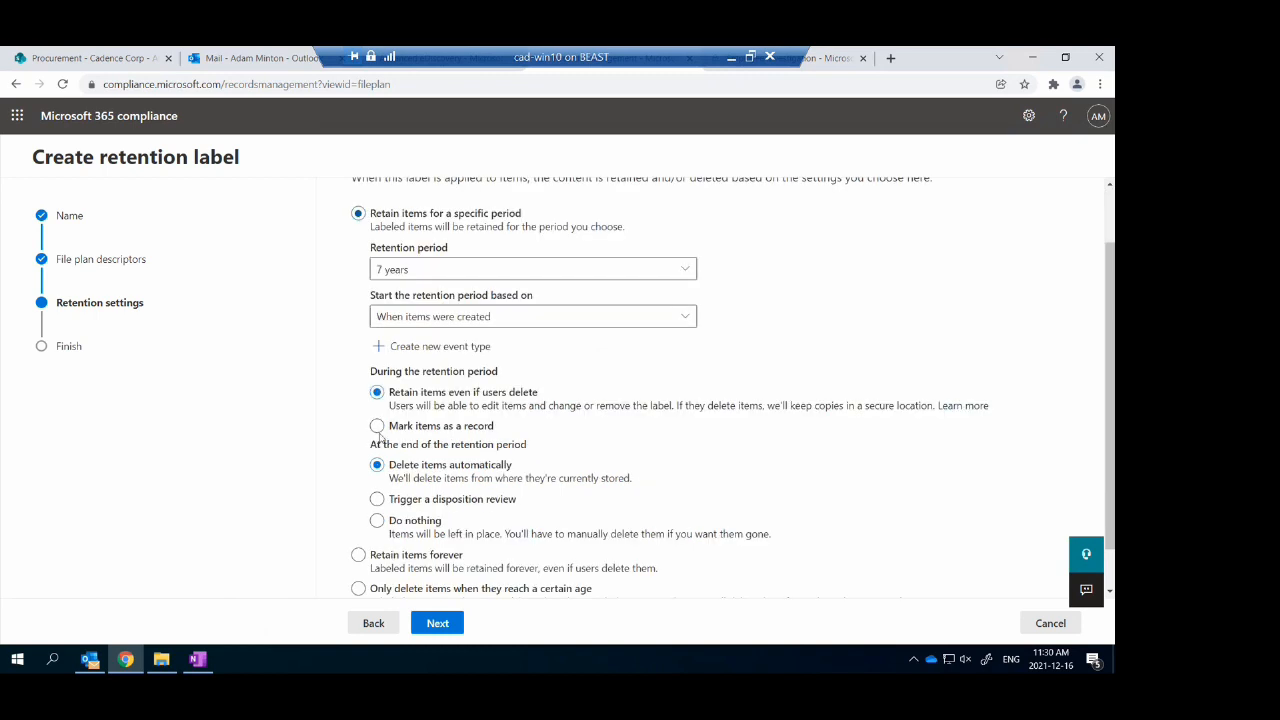
left_click(377, 413)
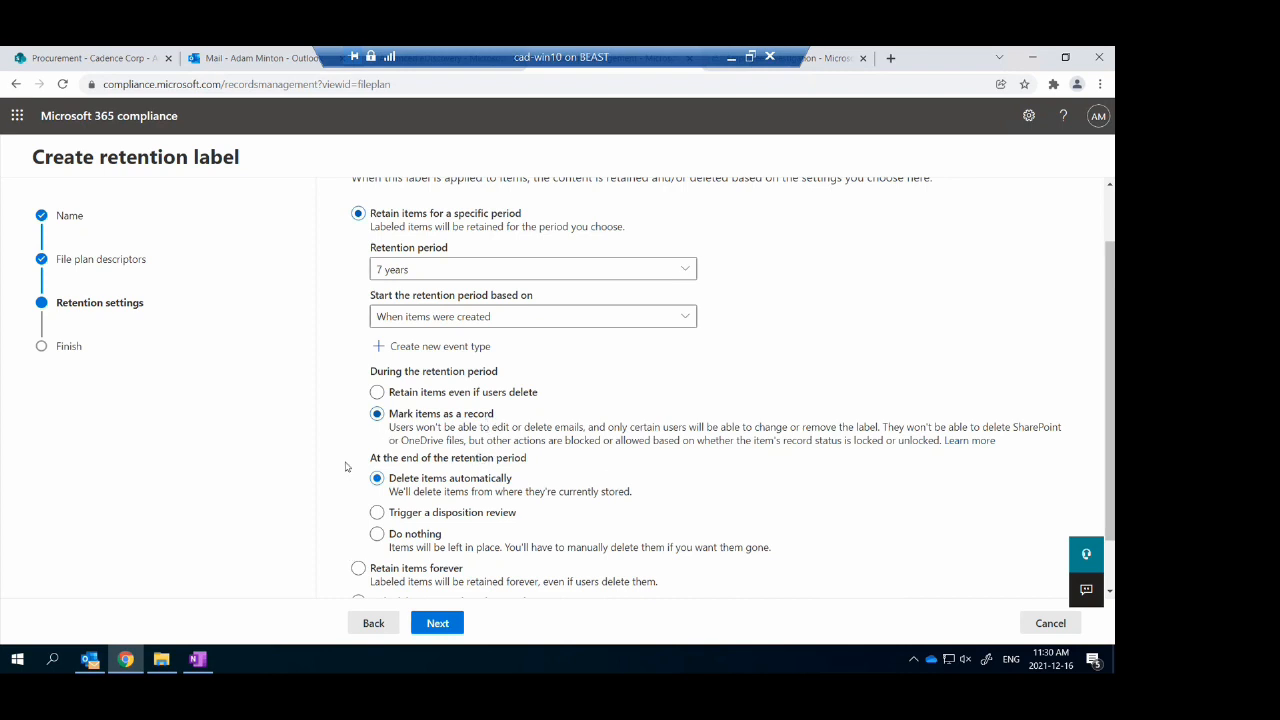
left_click(465, 513)
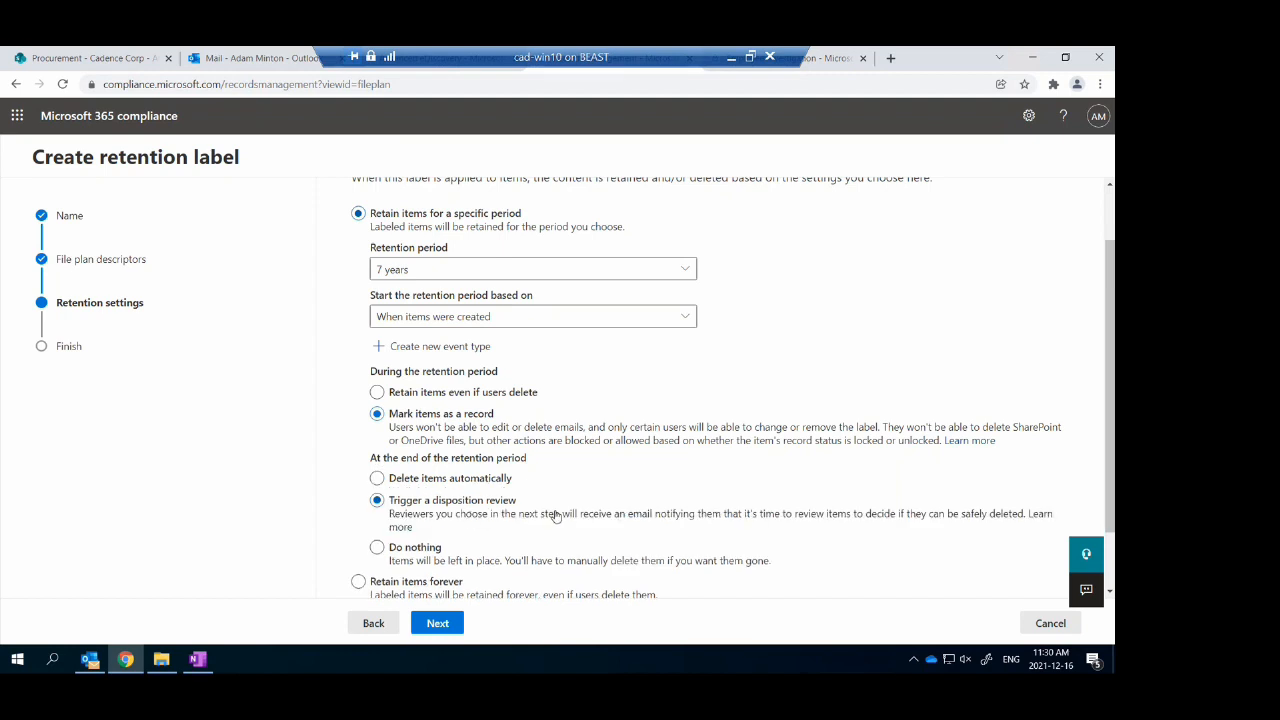
scroll(546, 468, "down", 1)
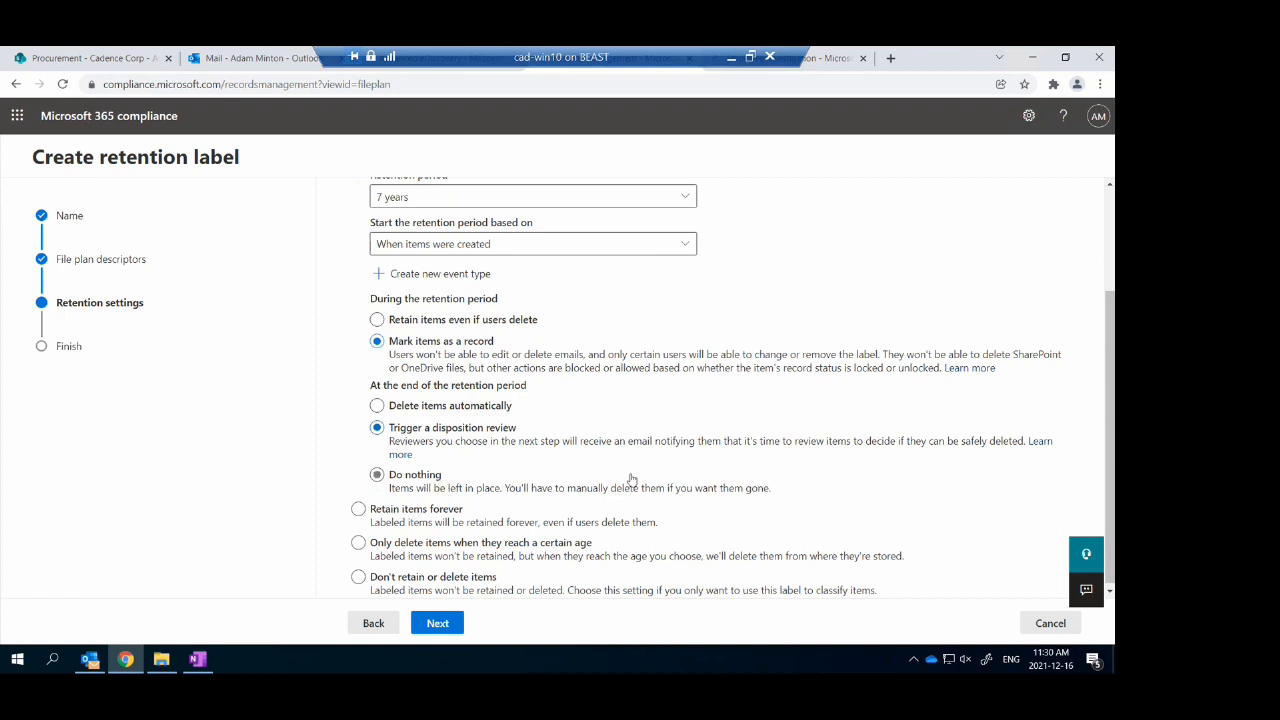
scroll(625, 485, "up", 2)
scroll(615, 490, "down", 2)
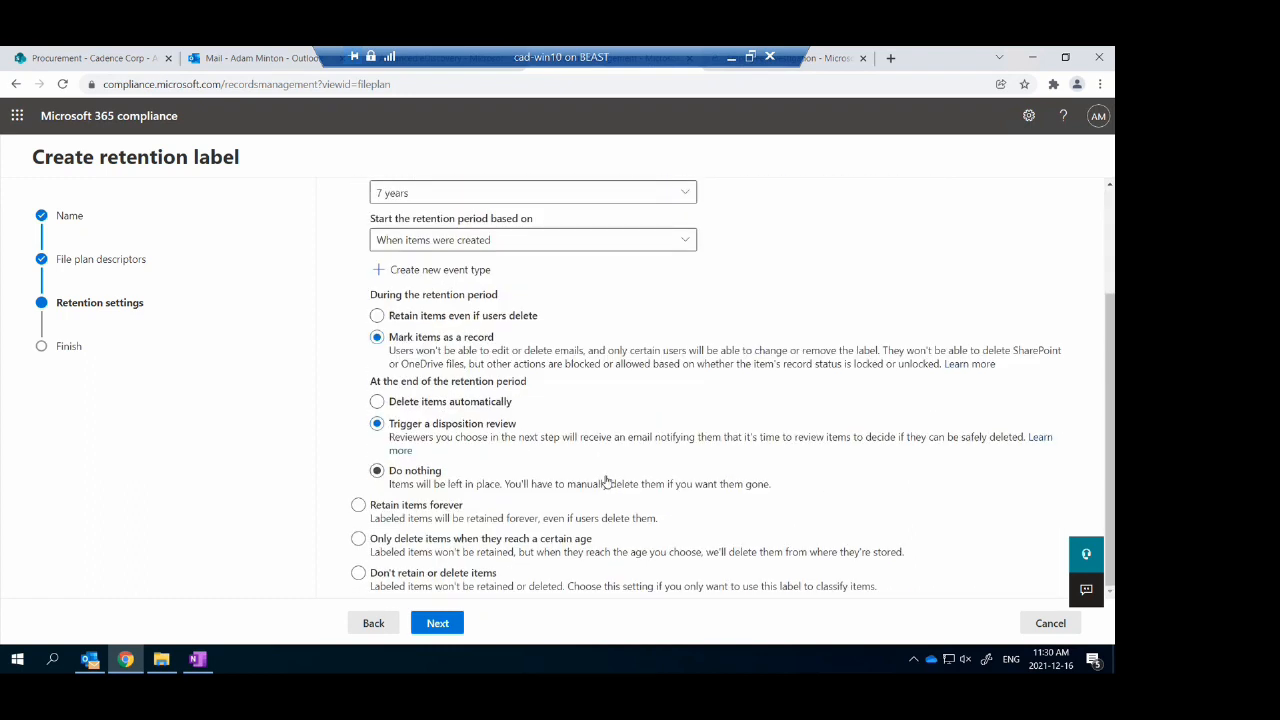
Move to disposition reviewers, point out the 1 to 5 stage note, and dismiss the missing-reviewer error
left_click(436, 624)
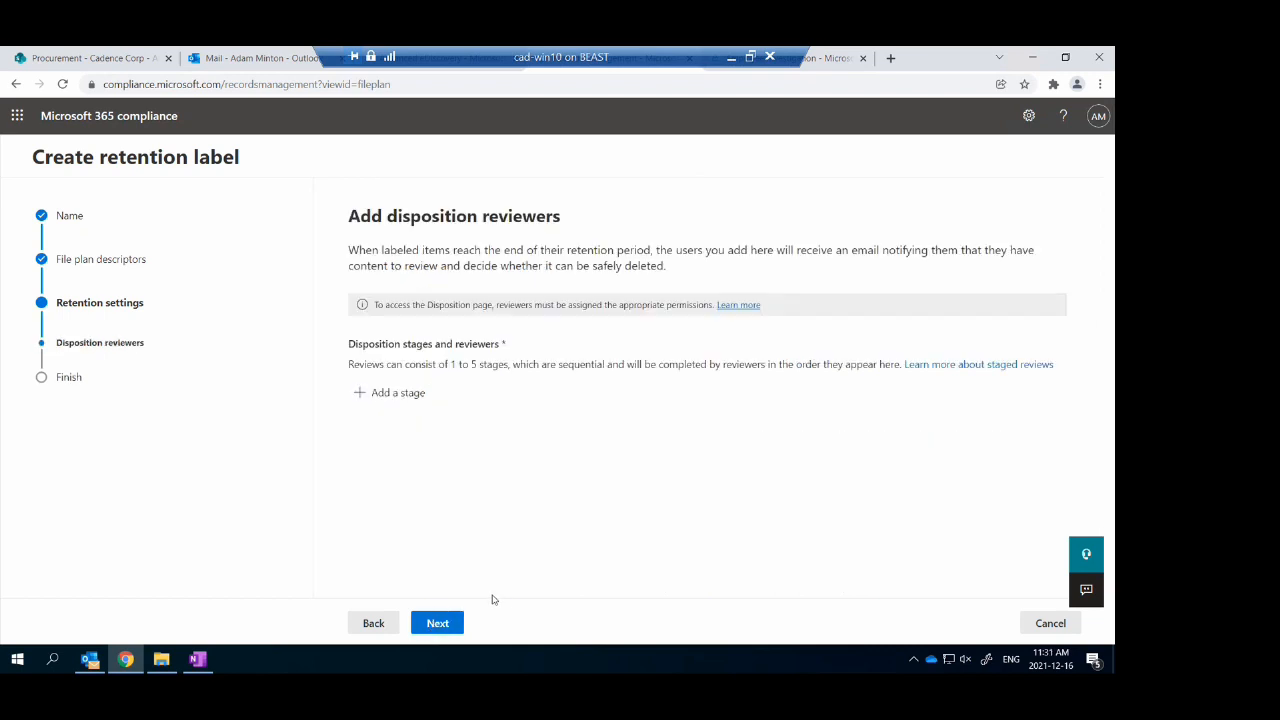
left_click_drag(322, 349, 498, 349)
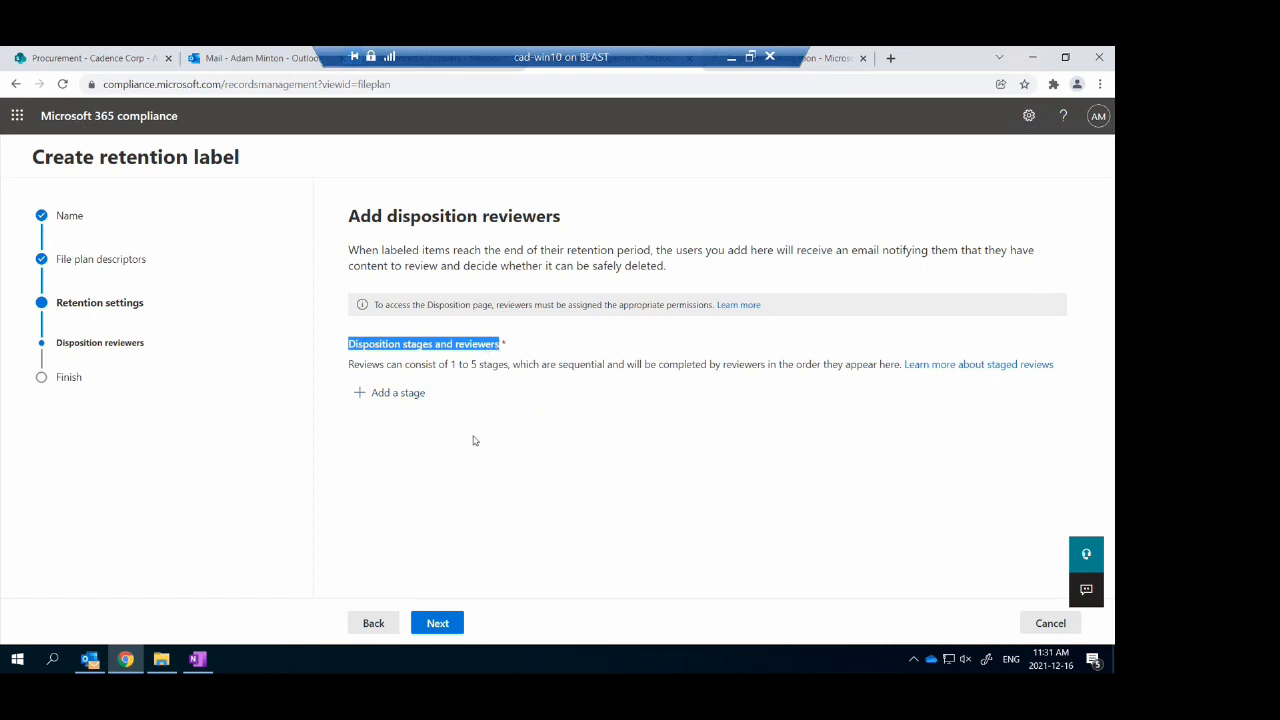
left_click_drag(358, 365, 480, 365)
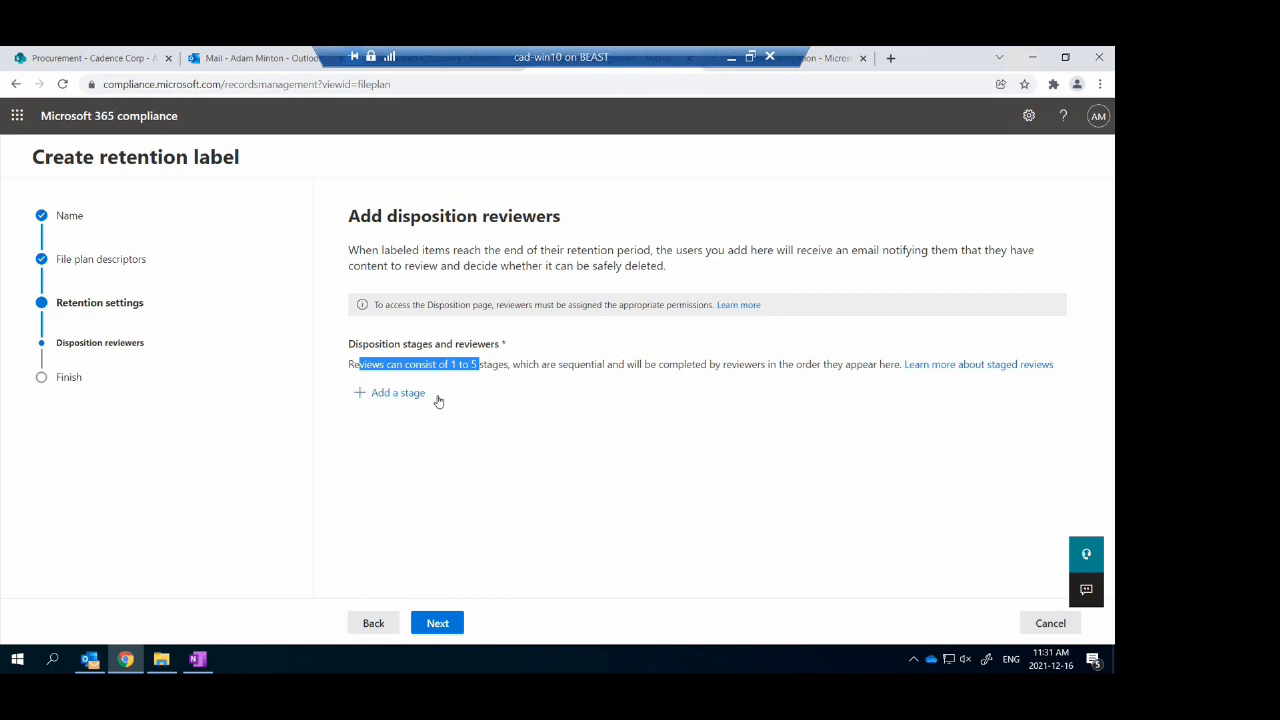
left_click(457, 625)
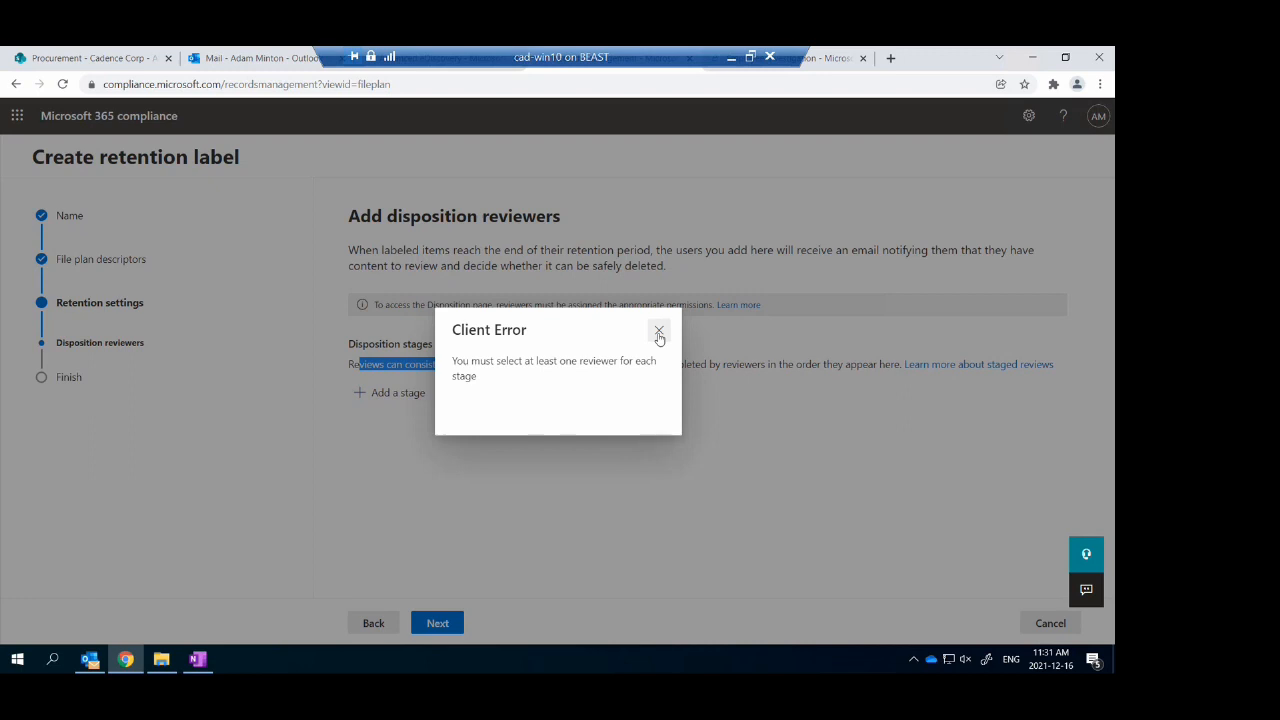
left_click(659, 331)
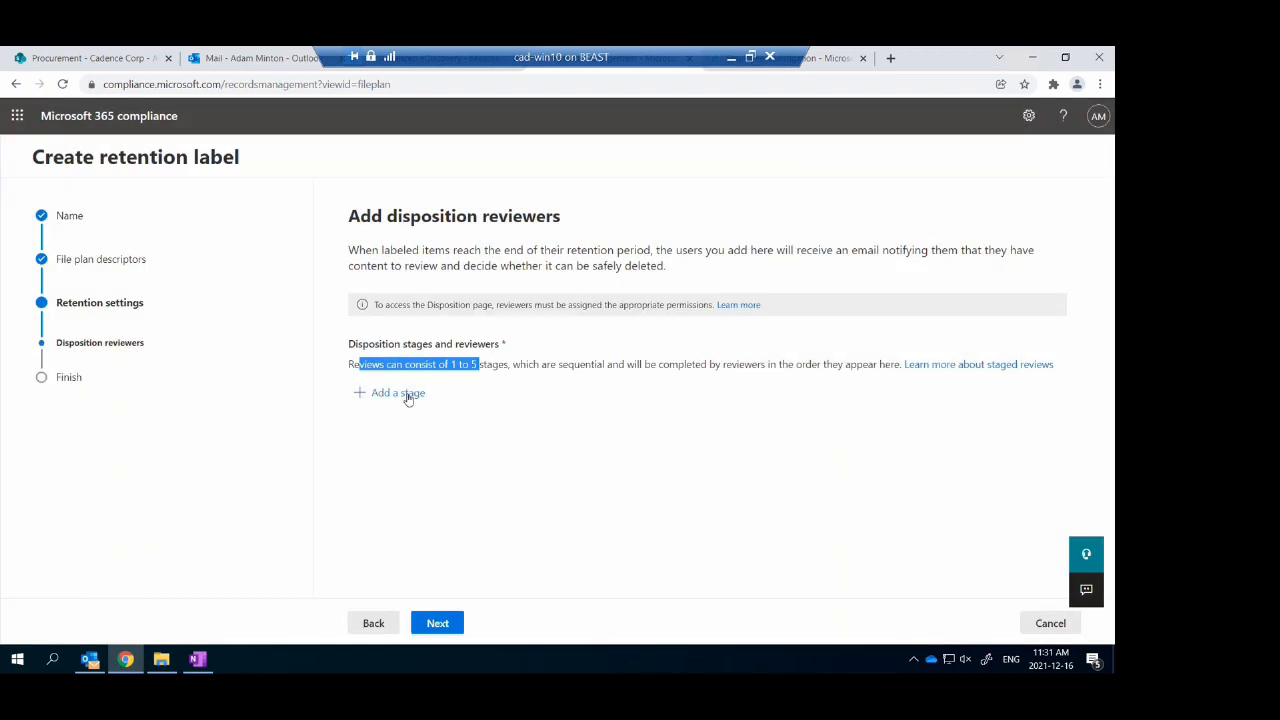
Add a 'Dept Review' stage, search for and add one reviewer, then continue to Review and finish
left_click(408, 396)
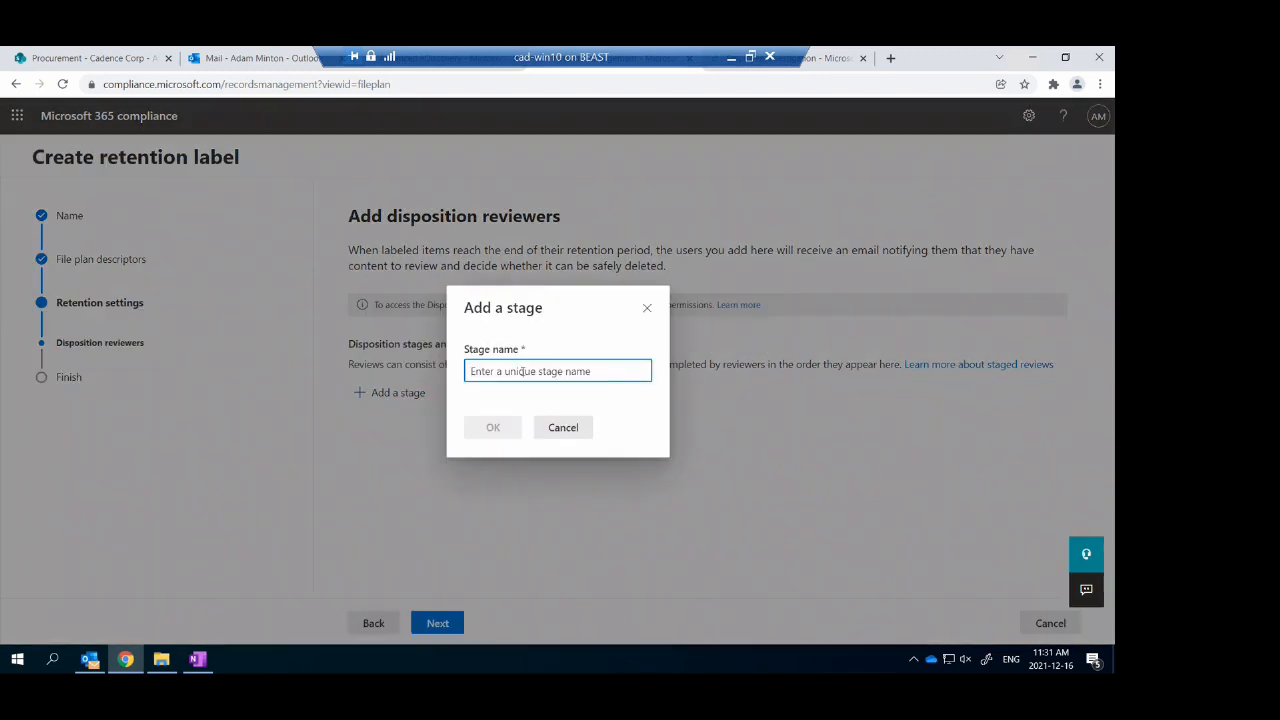
type("Dept Review")
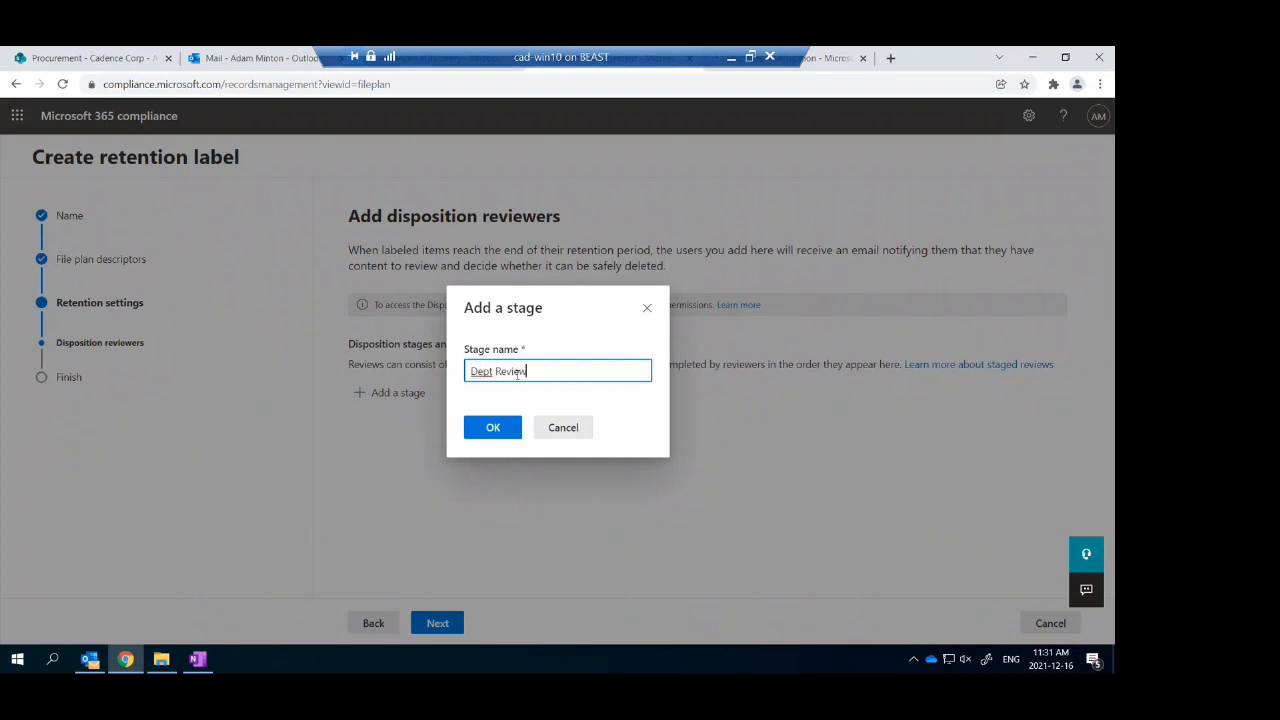
left_click(492, 428)
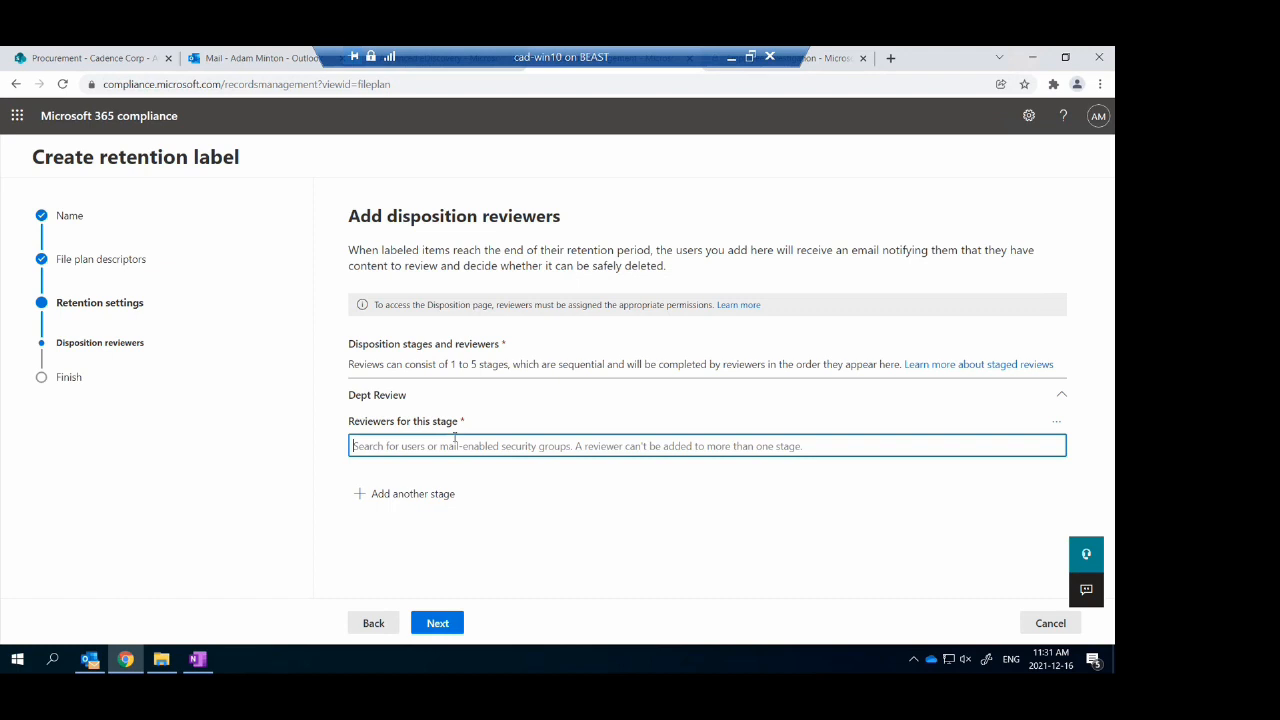
type("lee")
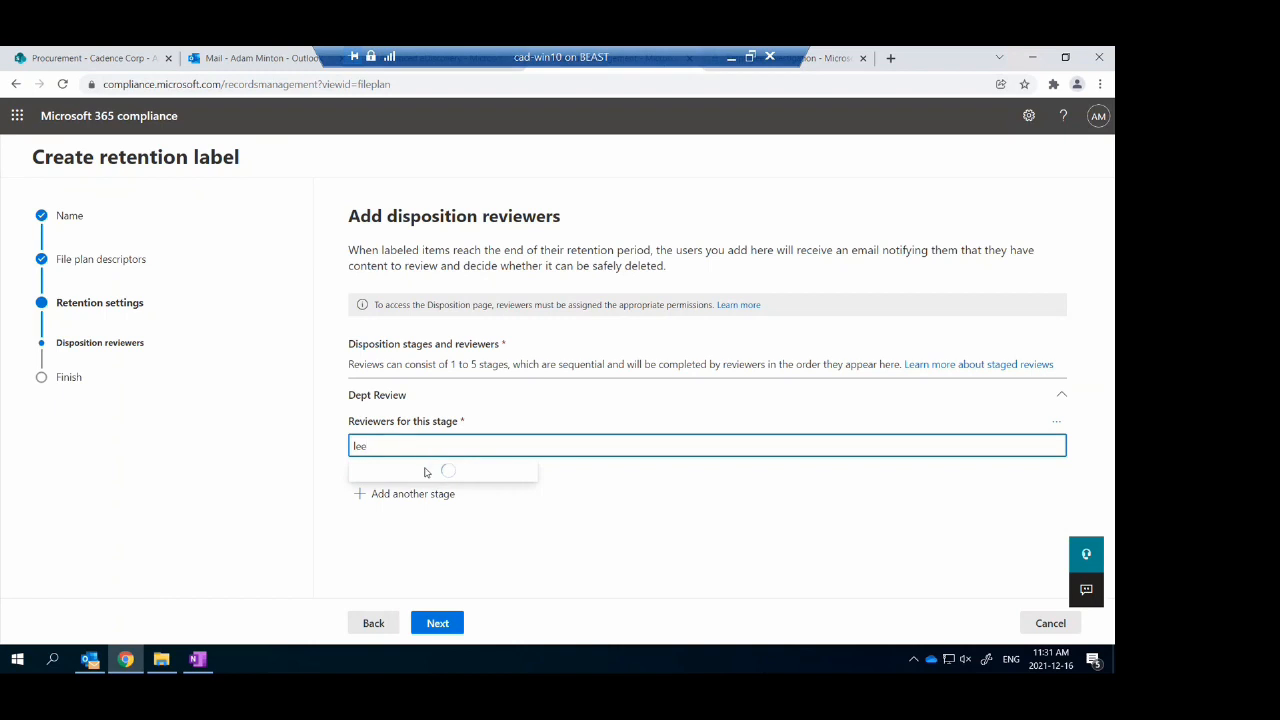
left_click(425, 472)
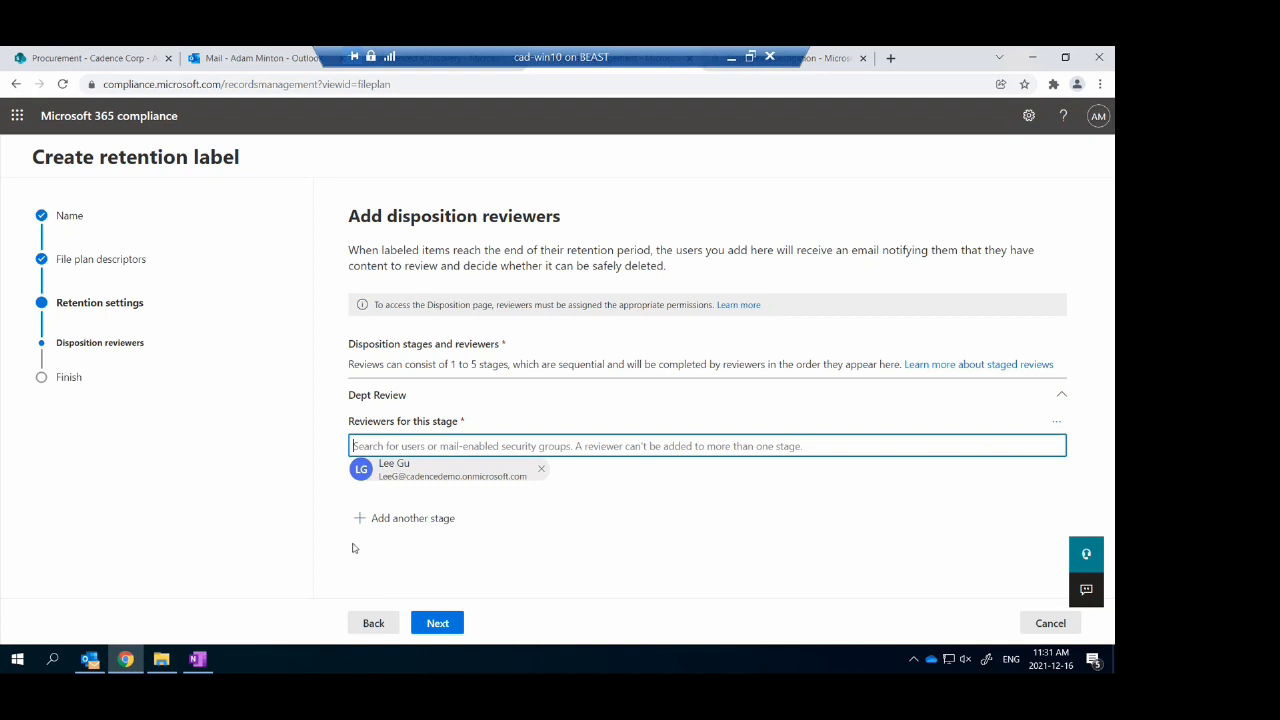
left_click(437, 623)
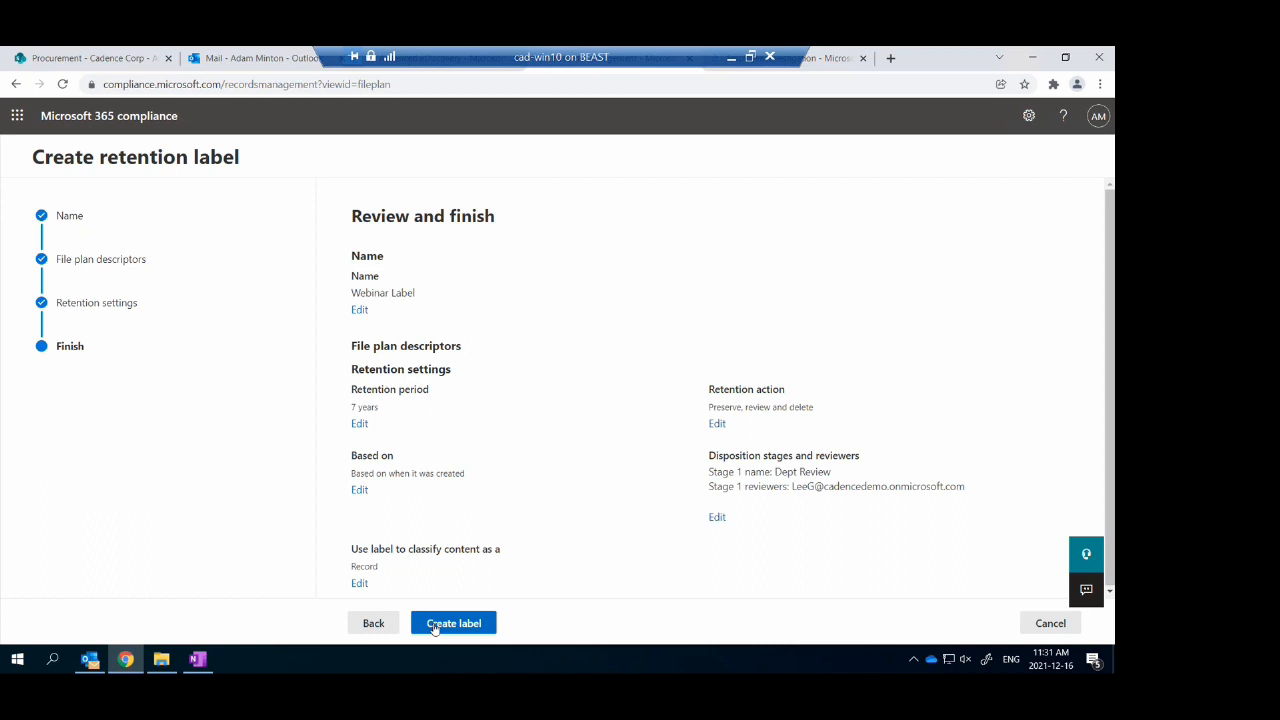
Submit the Webinar Label retention label for creation and bring up the Microsoft 365 app list
left_click(486, 626)
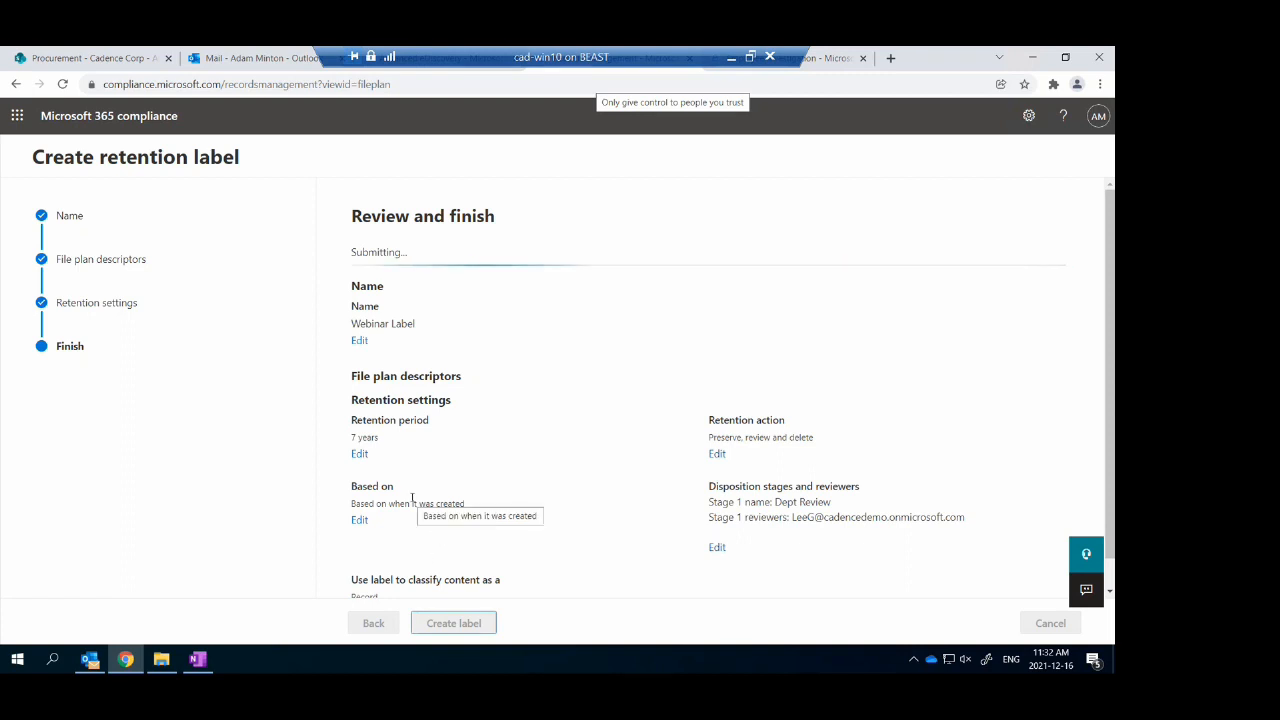
left_click(16, 117)
Go to the compliance portal's Records management and show the File plan of retention labels
left_click(101, 420)
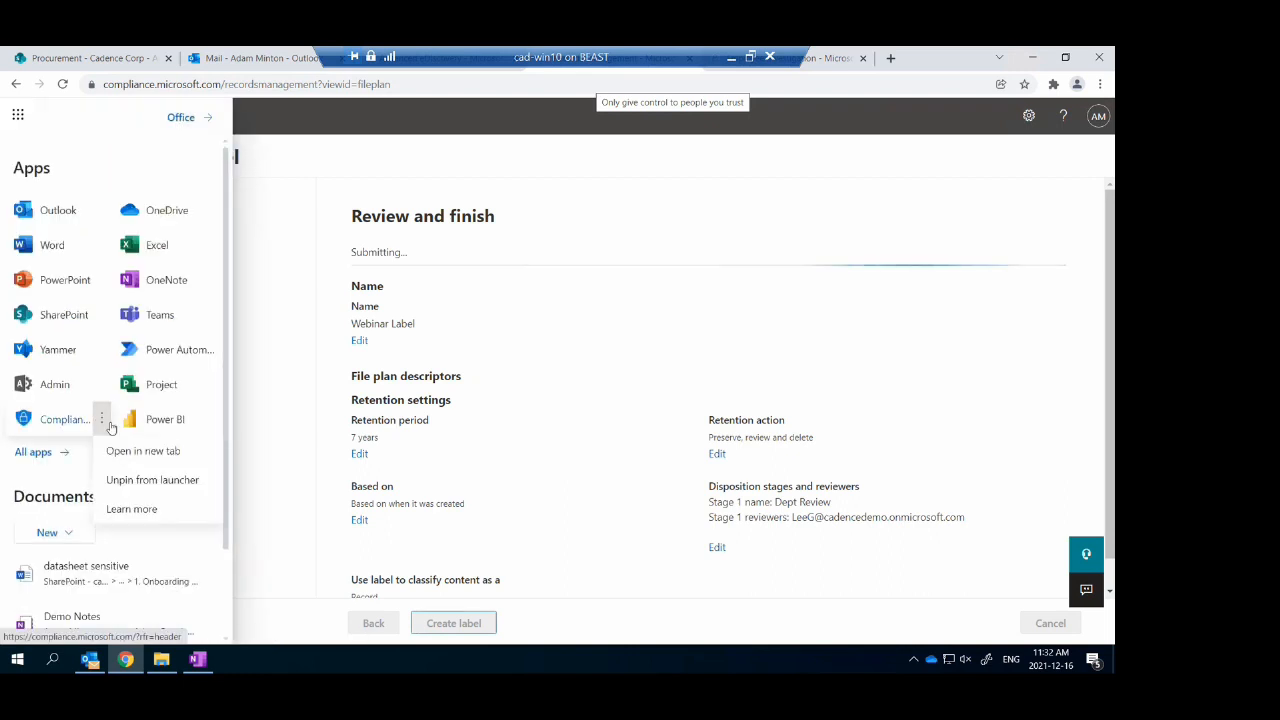
left_click(180, 450)
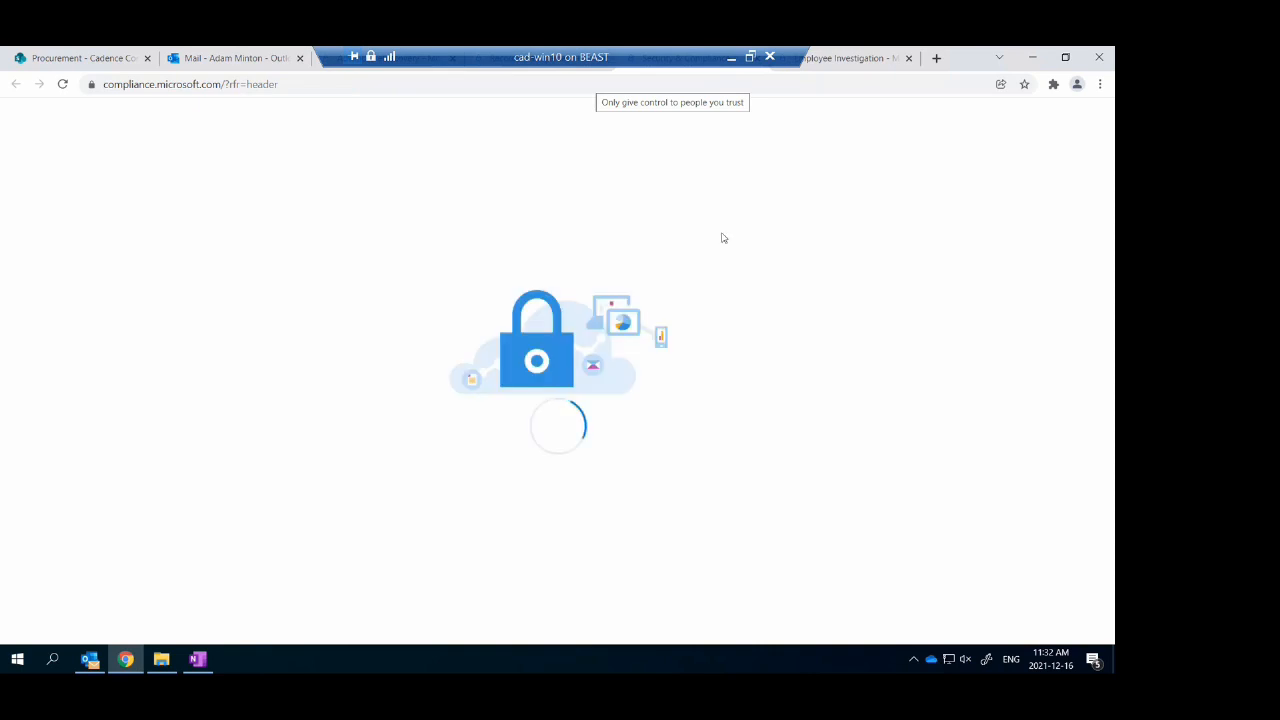
scroll(175, 482, "down", 3)
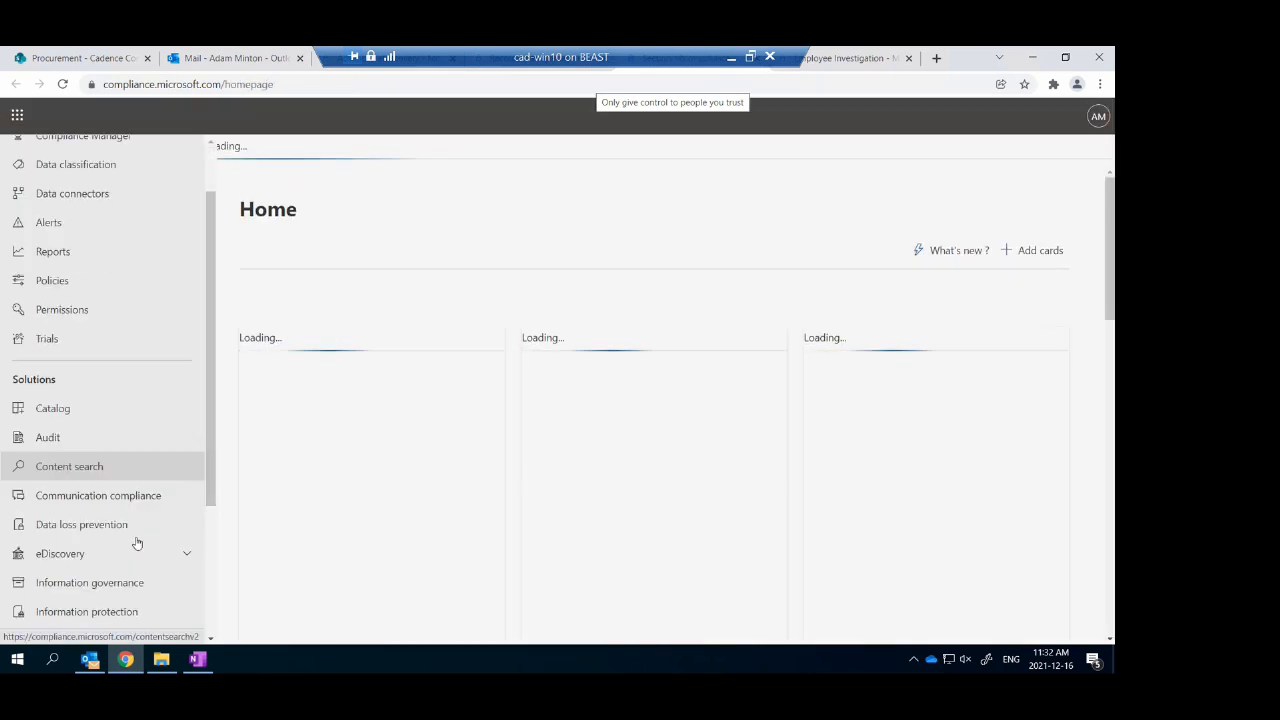
left_click(120, 553)
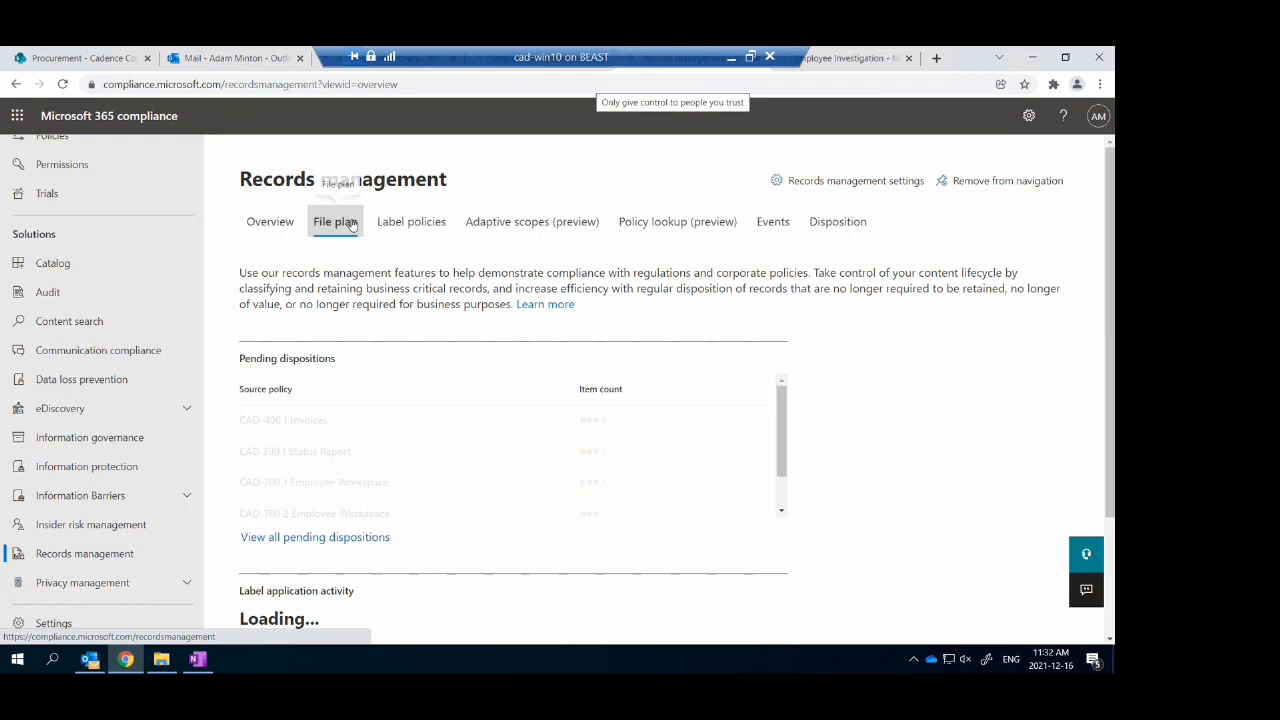
left_click(340, 222)
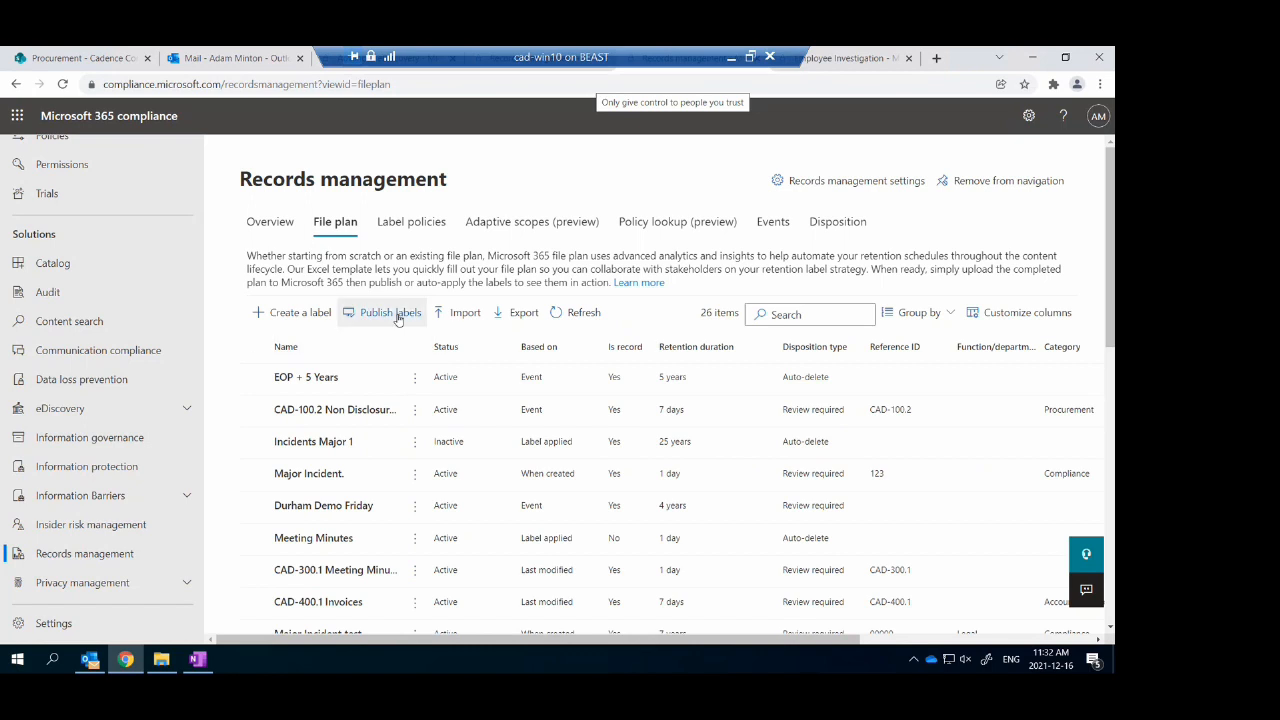
left_click(397, 222)
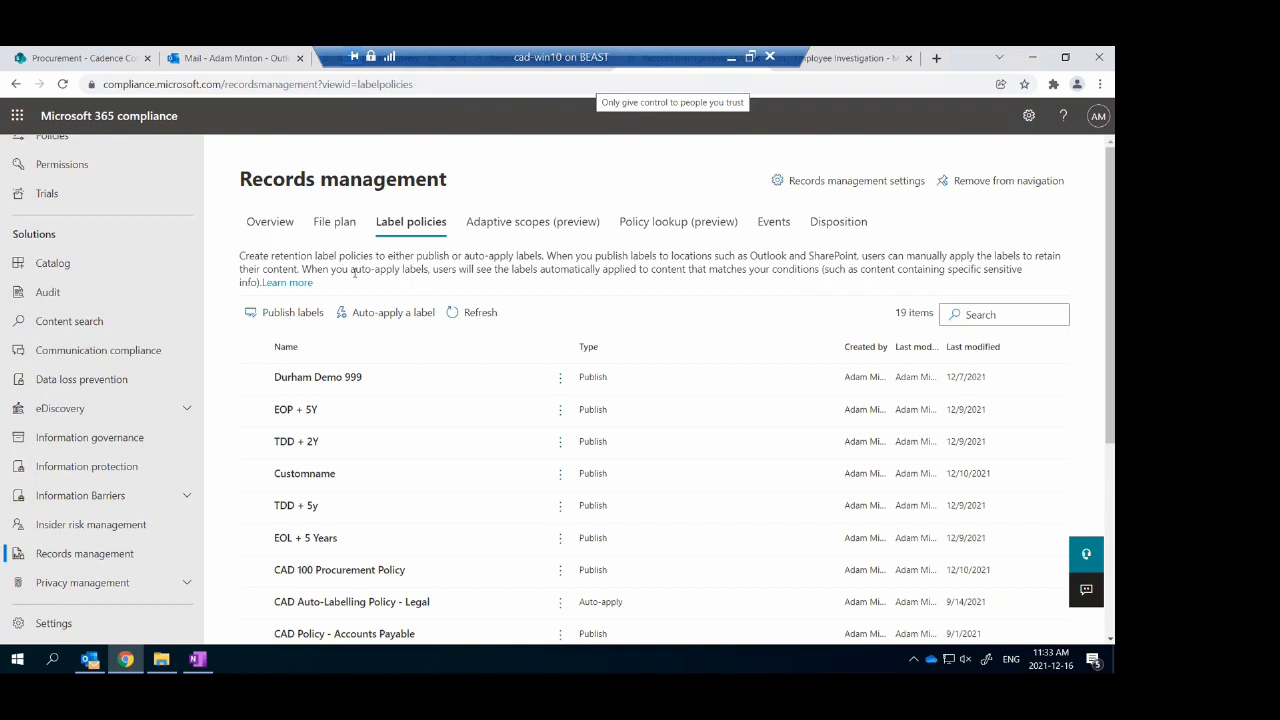
left_click(335, 221)
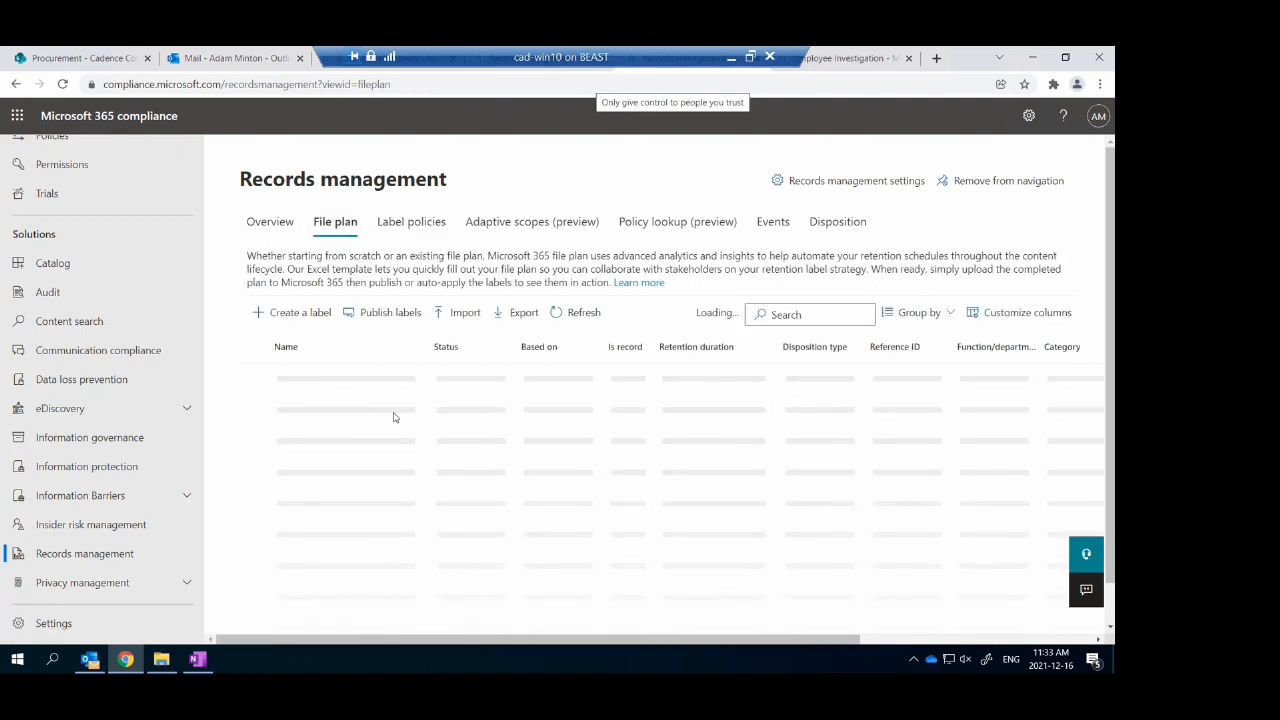
Check Webinar Label's details (7-year retention, review required) and show its row actions
scroll(394, 417, "down", 1)
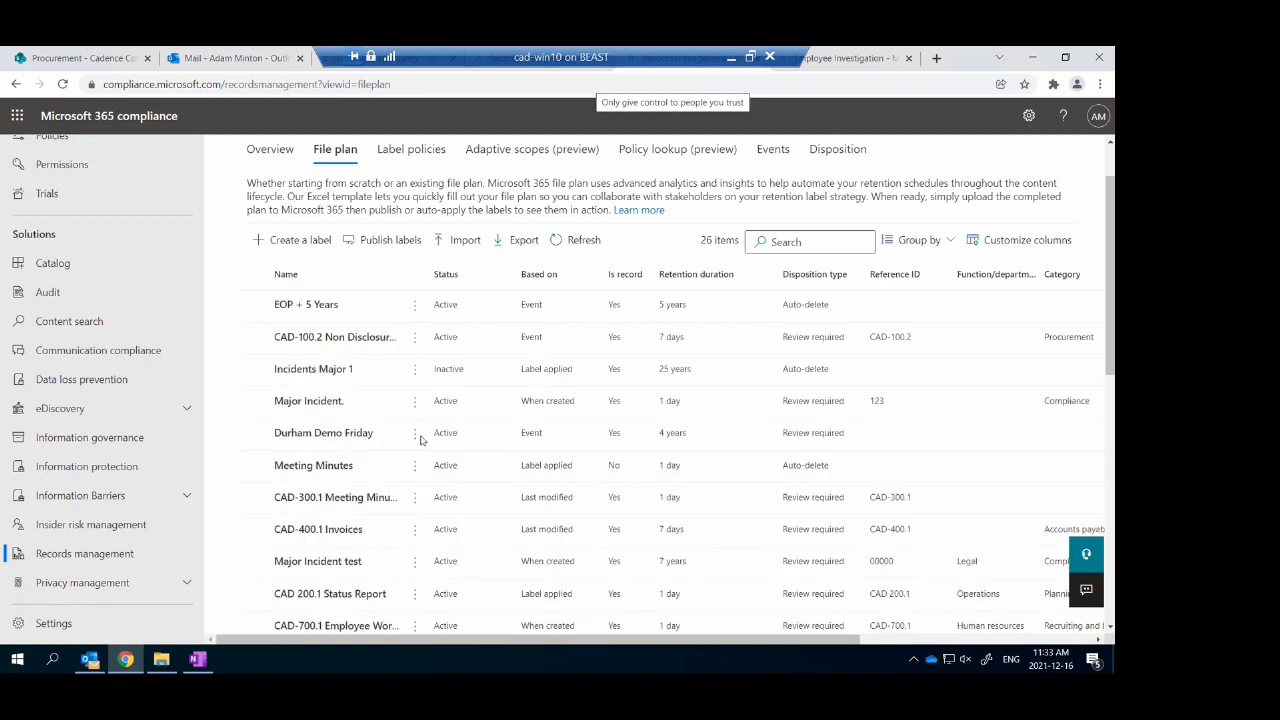
scroll(420, 440, "down", 5)
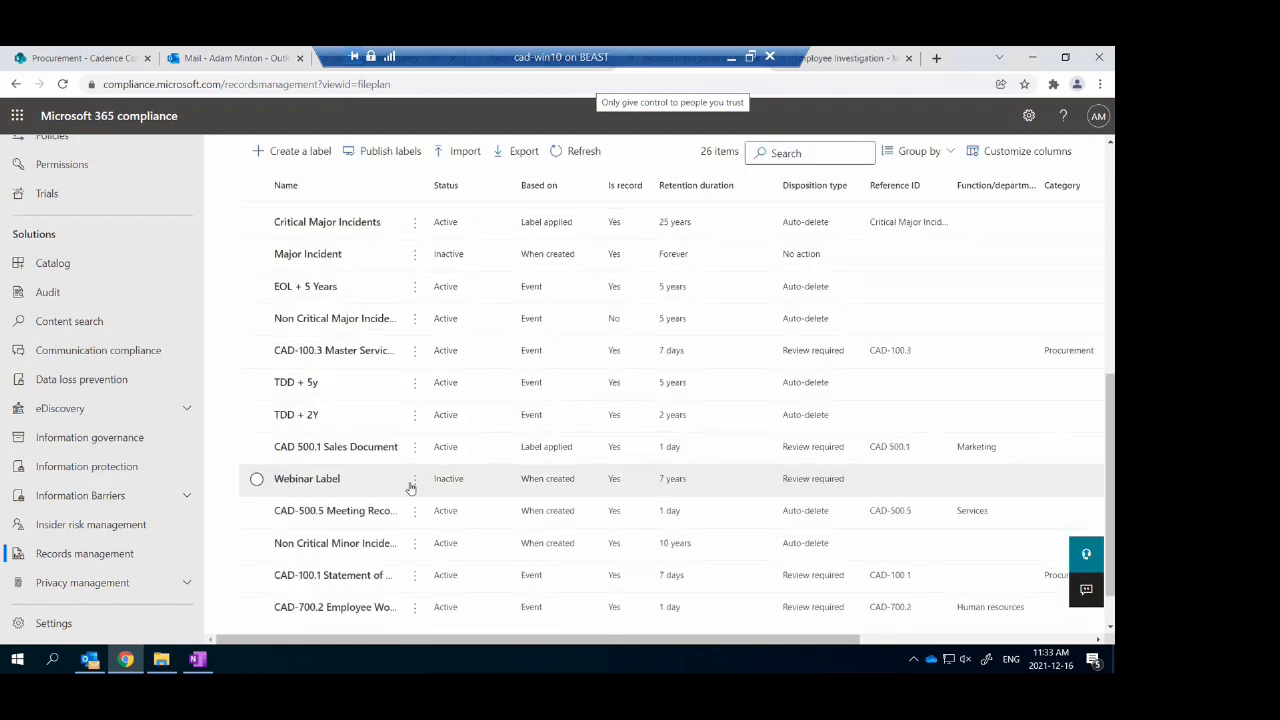
left_click(469, 483)
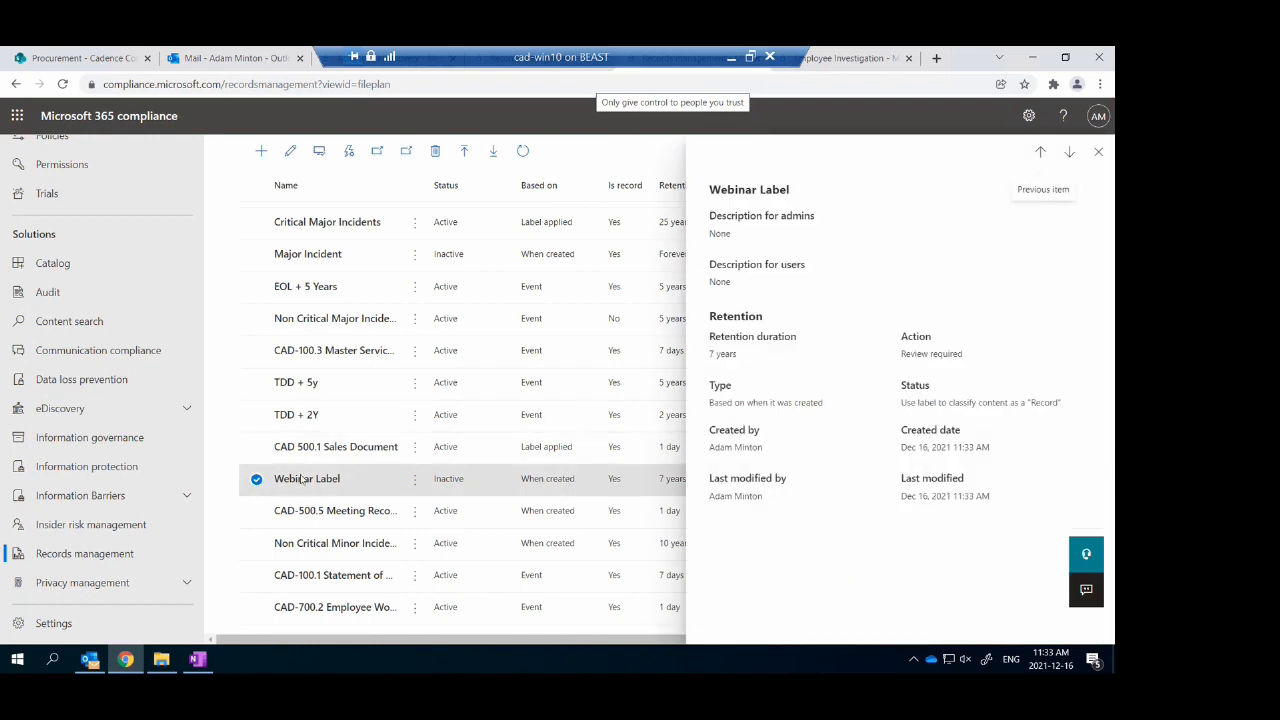
scroll(414, 400, "up", 5)
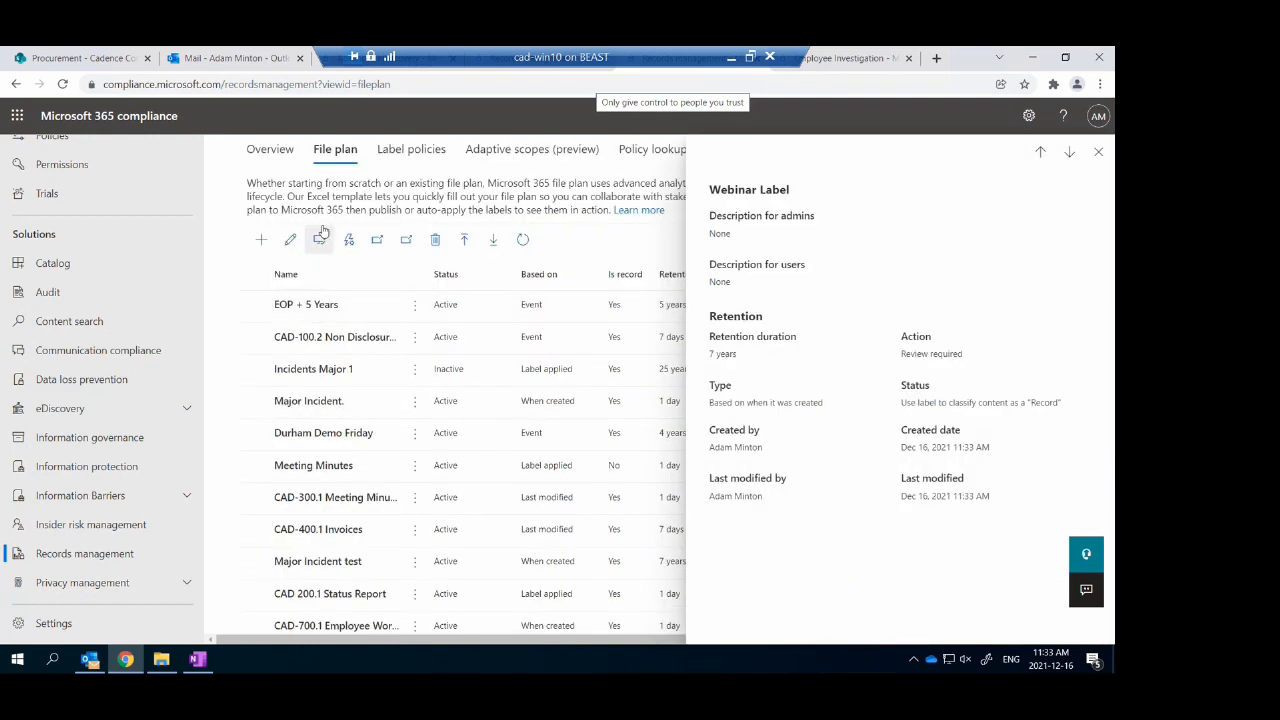
scroll(440, 283, "up", 1)
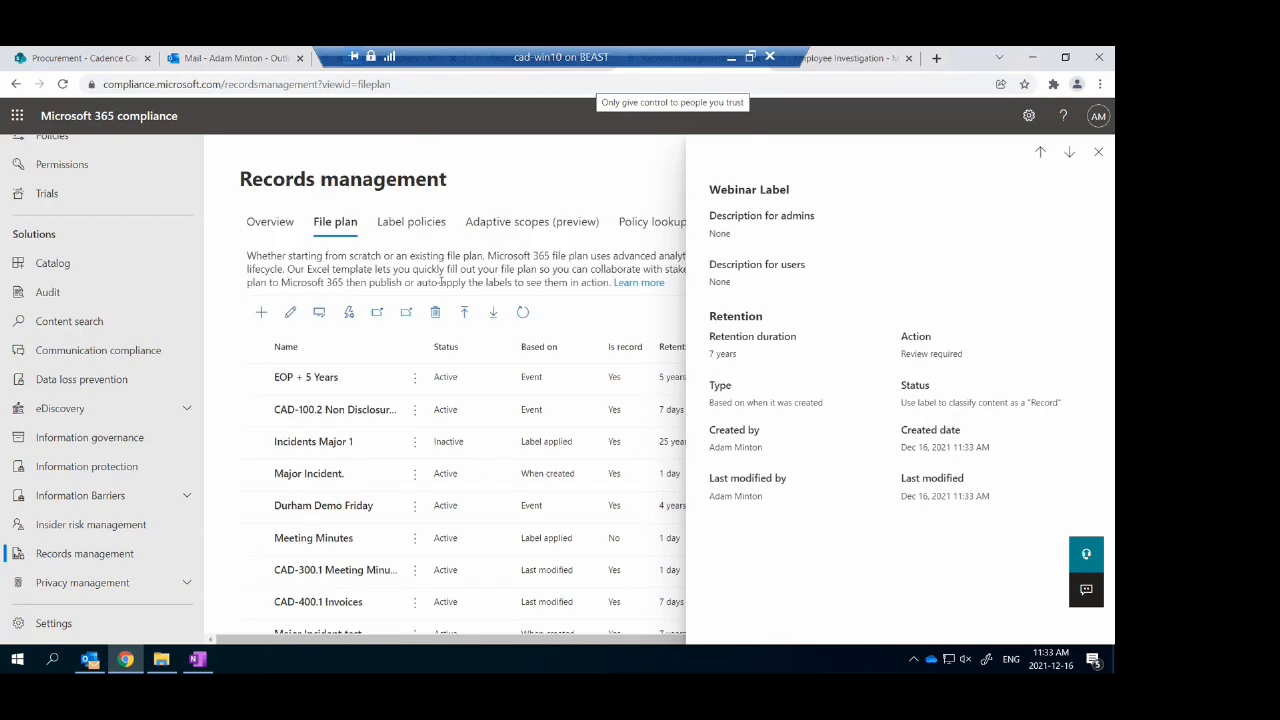
left_click(1098, 152)
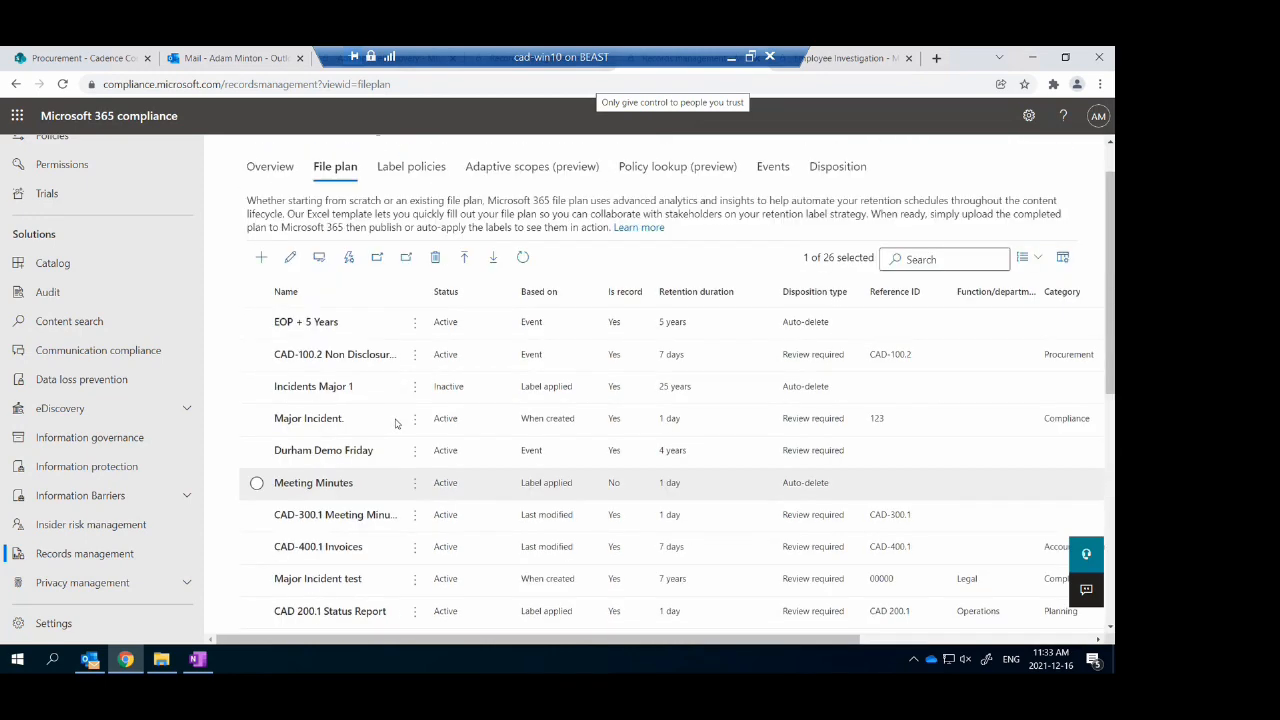
left_click(416, 572)
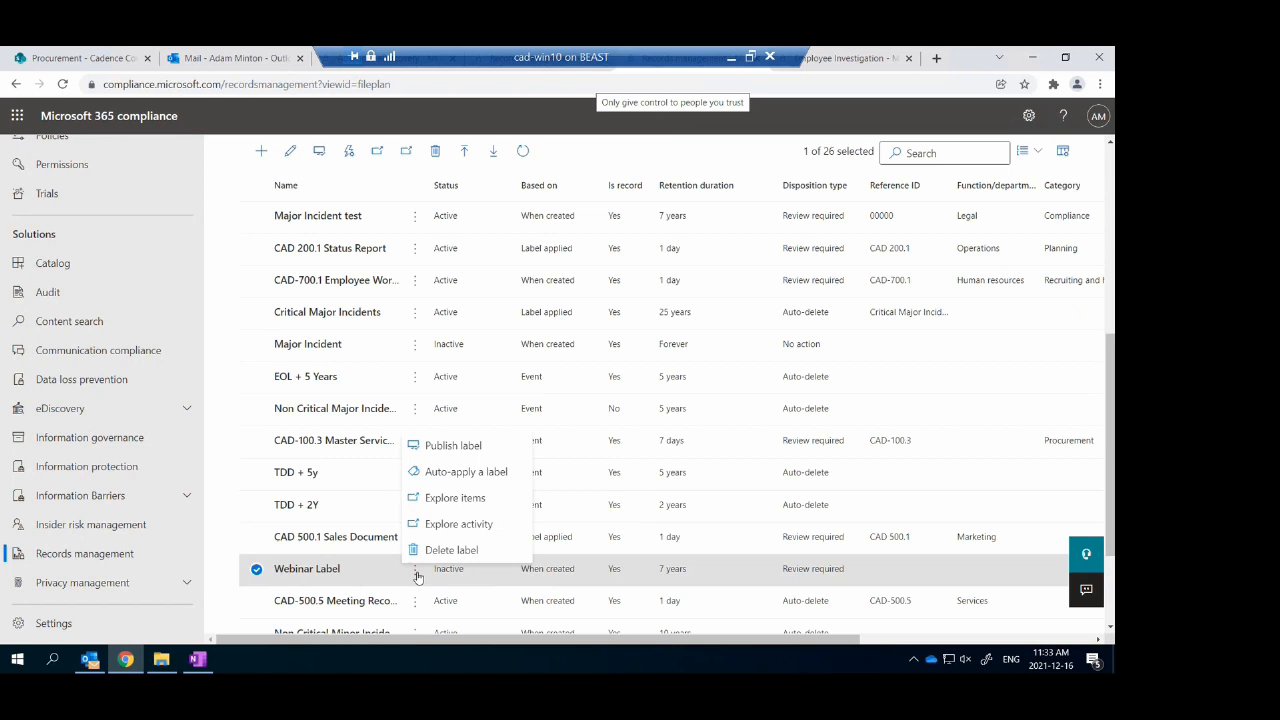
Start publishing Webinar Label as a static retention policy
left_click(445, 445)
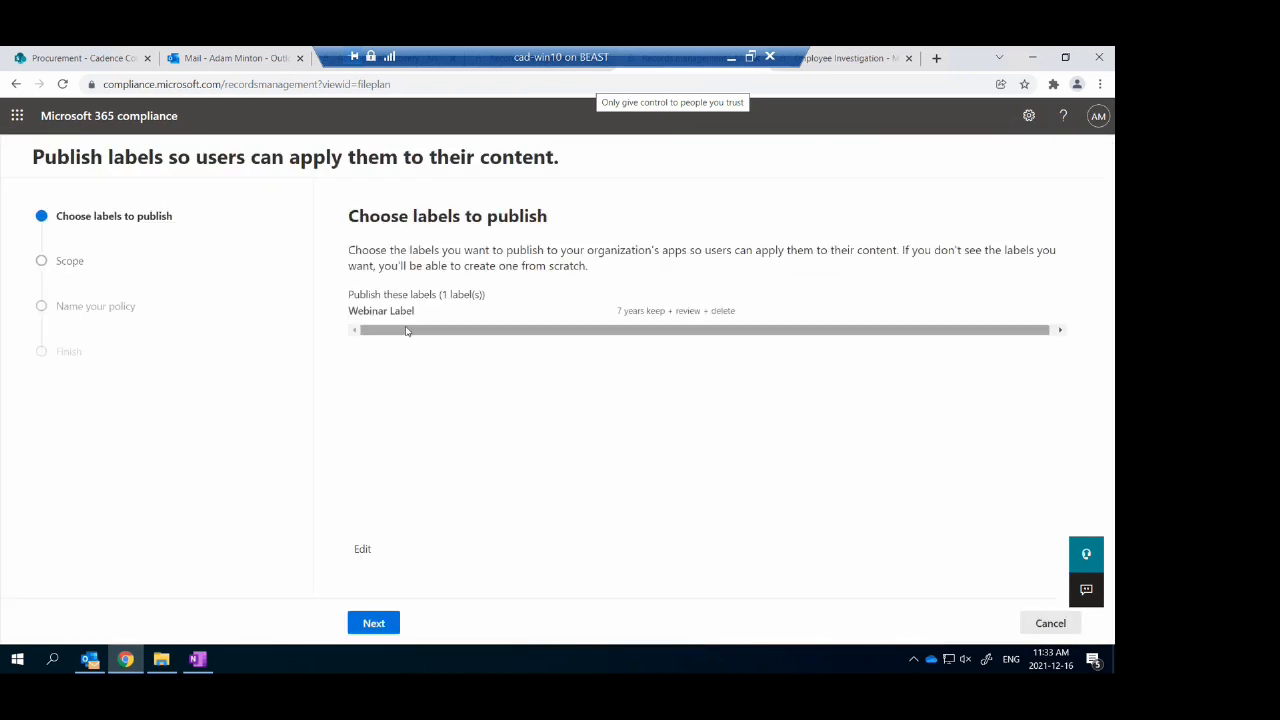
left_click(374, 623)
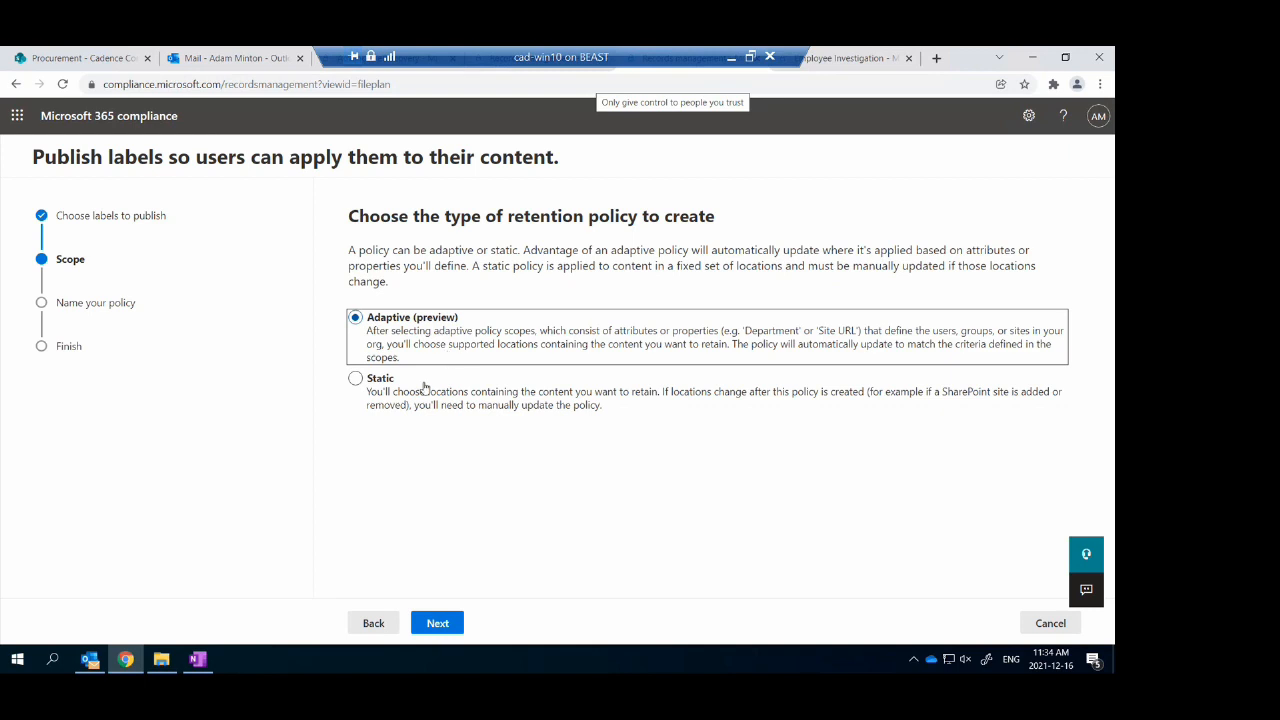
left_click(377, 387)
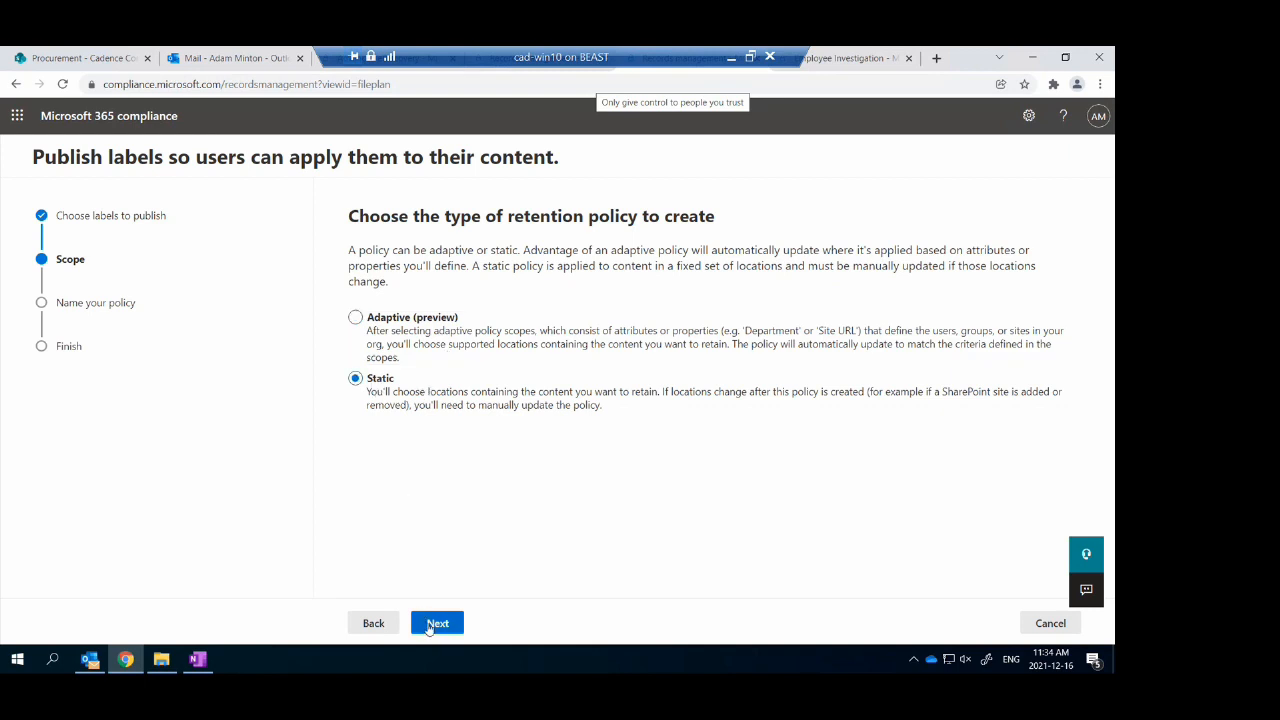
left_click(436, 624)
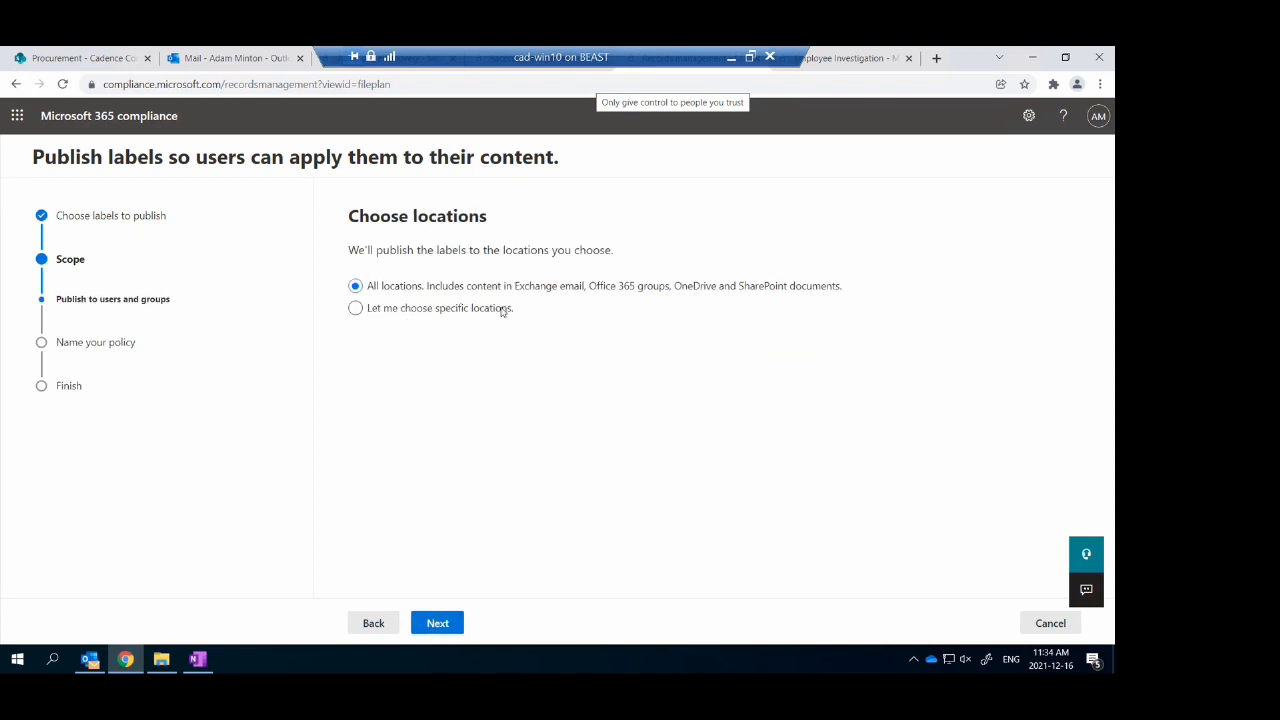
Limit publishing locations to SharePoint sites only, covering all sites with no exclusions
left_click(457, 310)
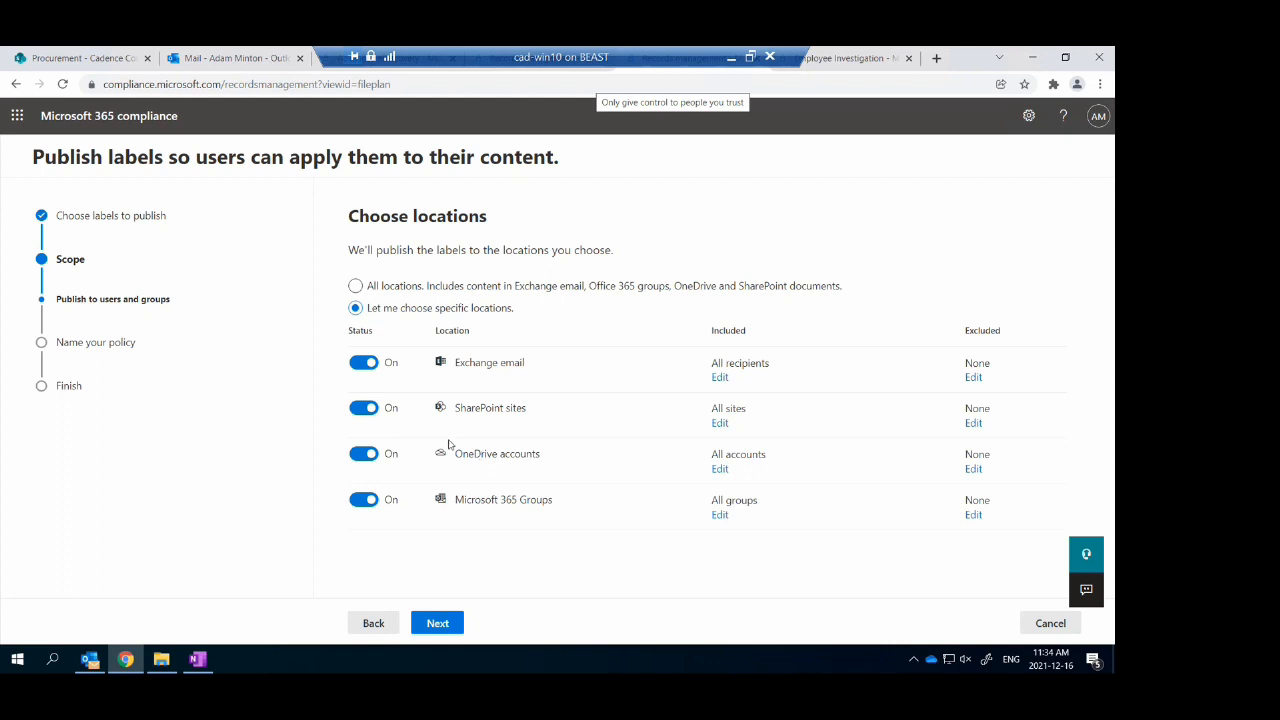
left_click_drag(748, 408, 714, 408)
left_click(363, 363)
left_click(364, 454)
left_click(364, 500)
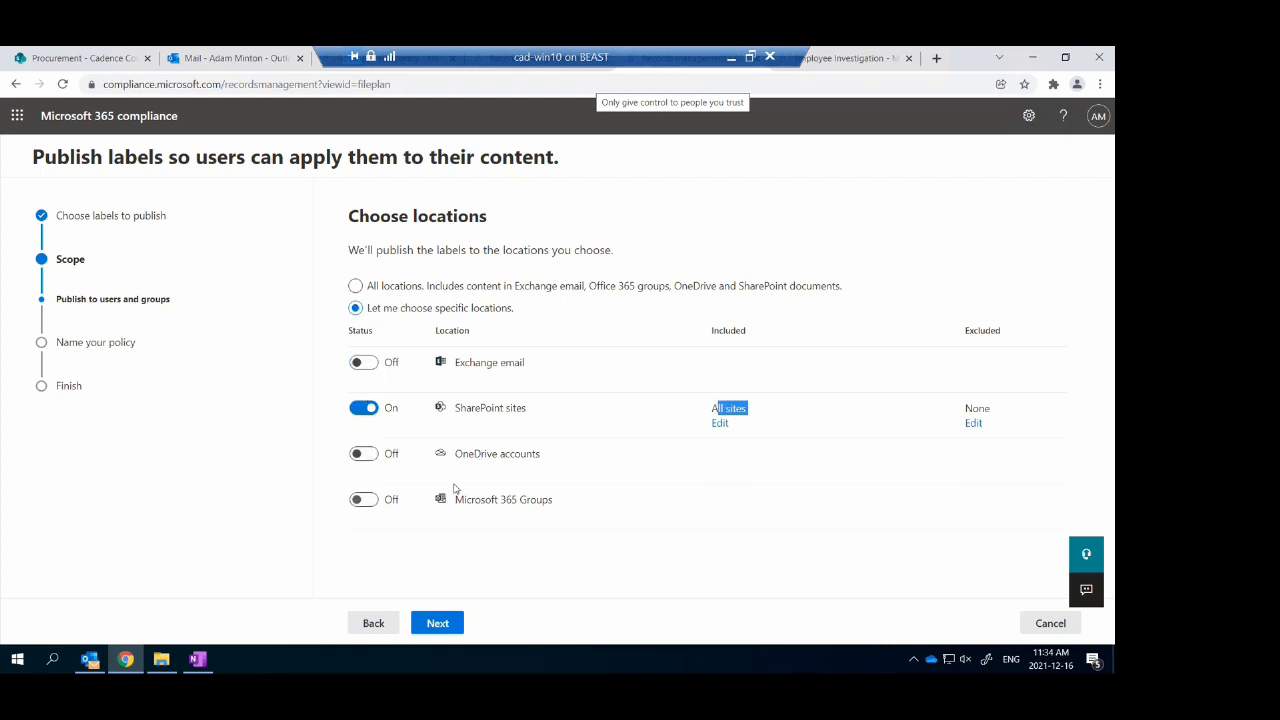
left_click(764, 421)
left_click_drag(1000, 413, 932, 408)
left_click_drag(741, 410, 709, 410)
Name the policy 'Webinar Label Policy Demo', review the summary notes, and submit it
left_click(440, 626)
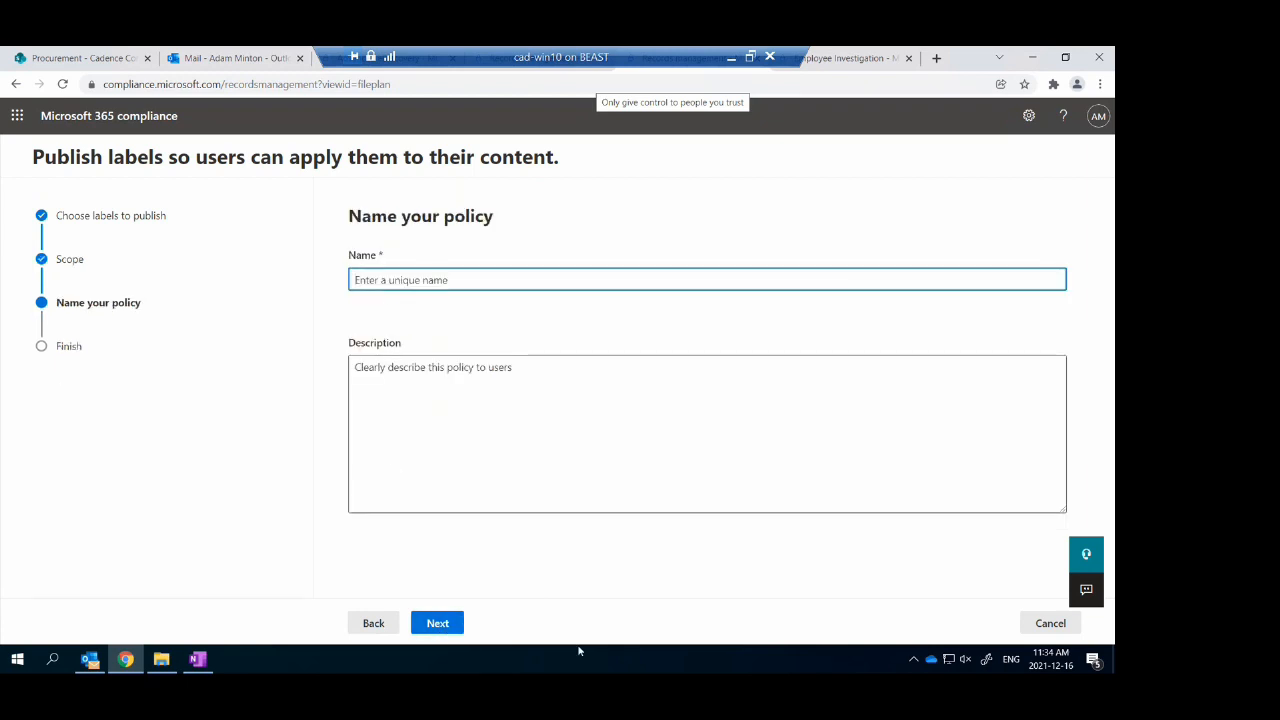
type("Web")
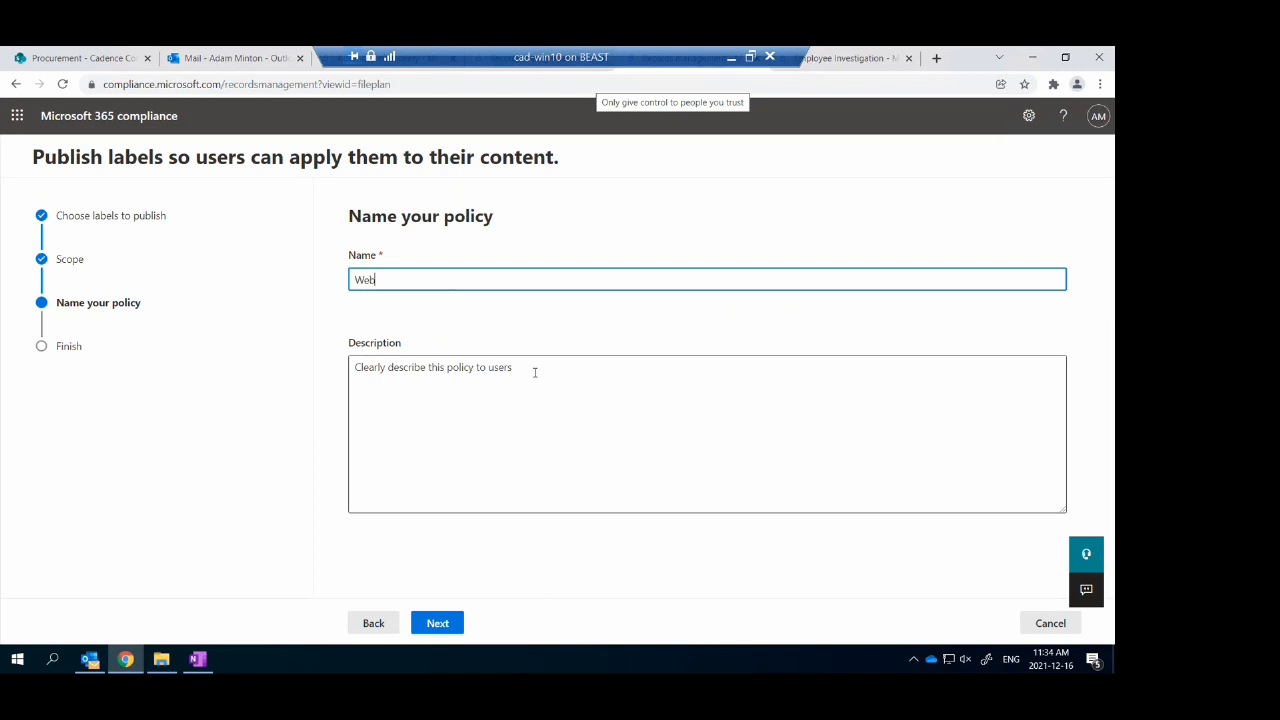
type("inar Label Policy Demo")
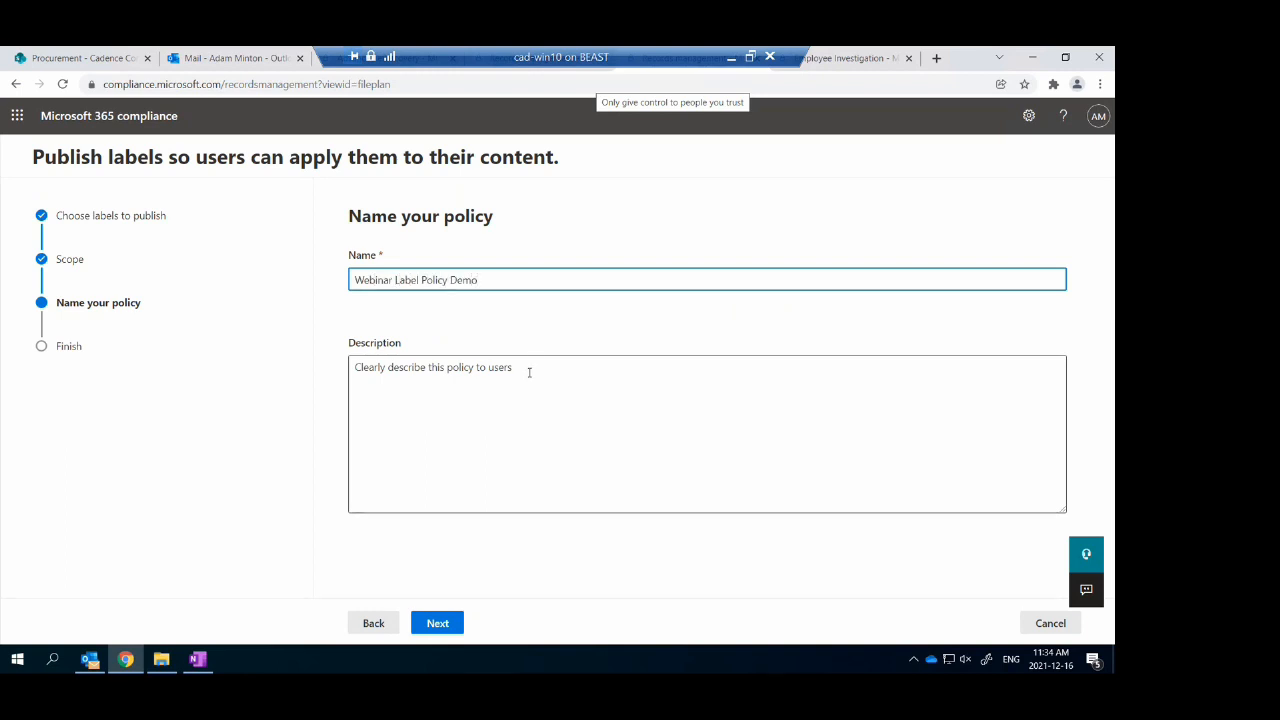
left_click(437, 623)
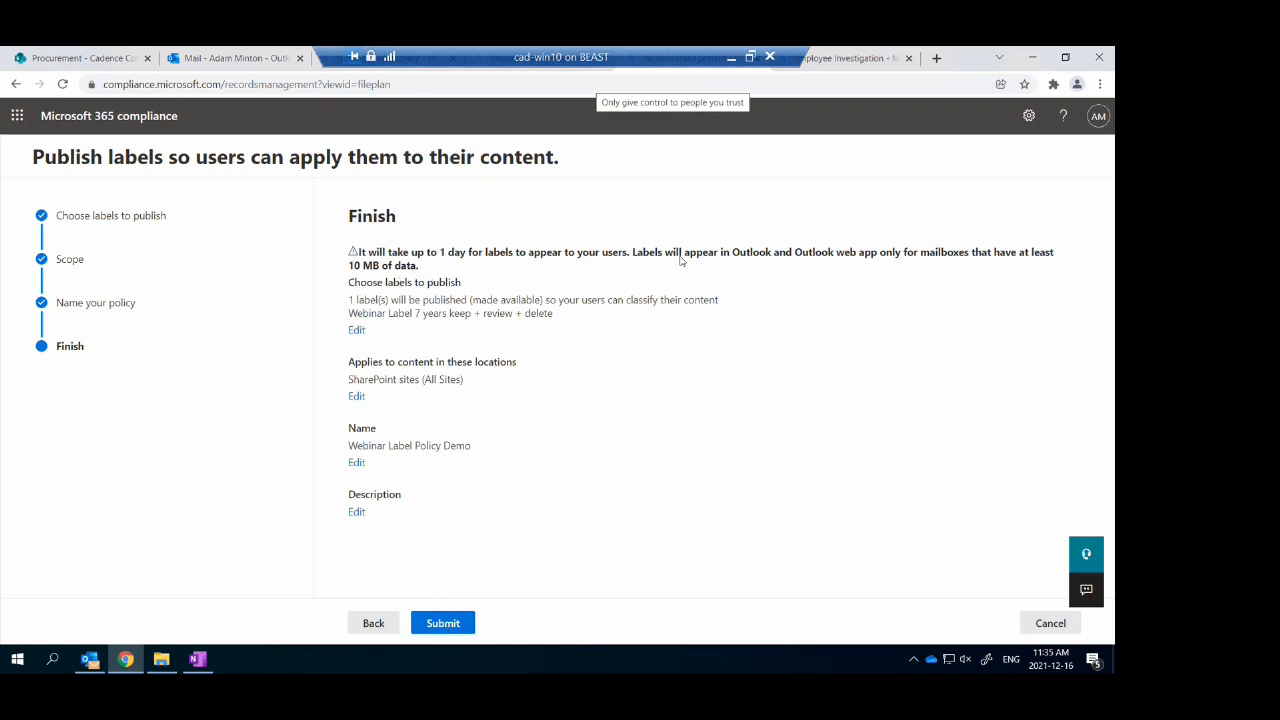
left_click_drag(536, 254, 439, 257)
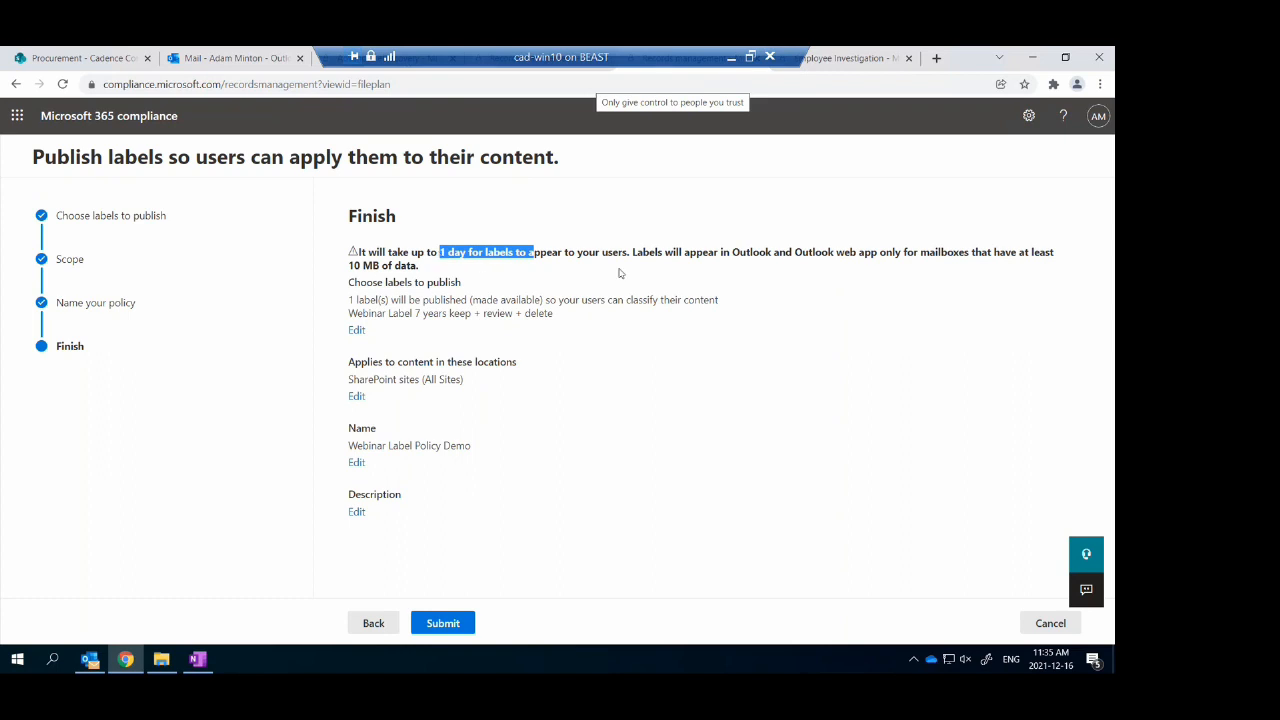
left_click_drag(636, 256, 979, 266)
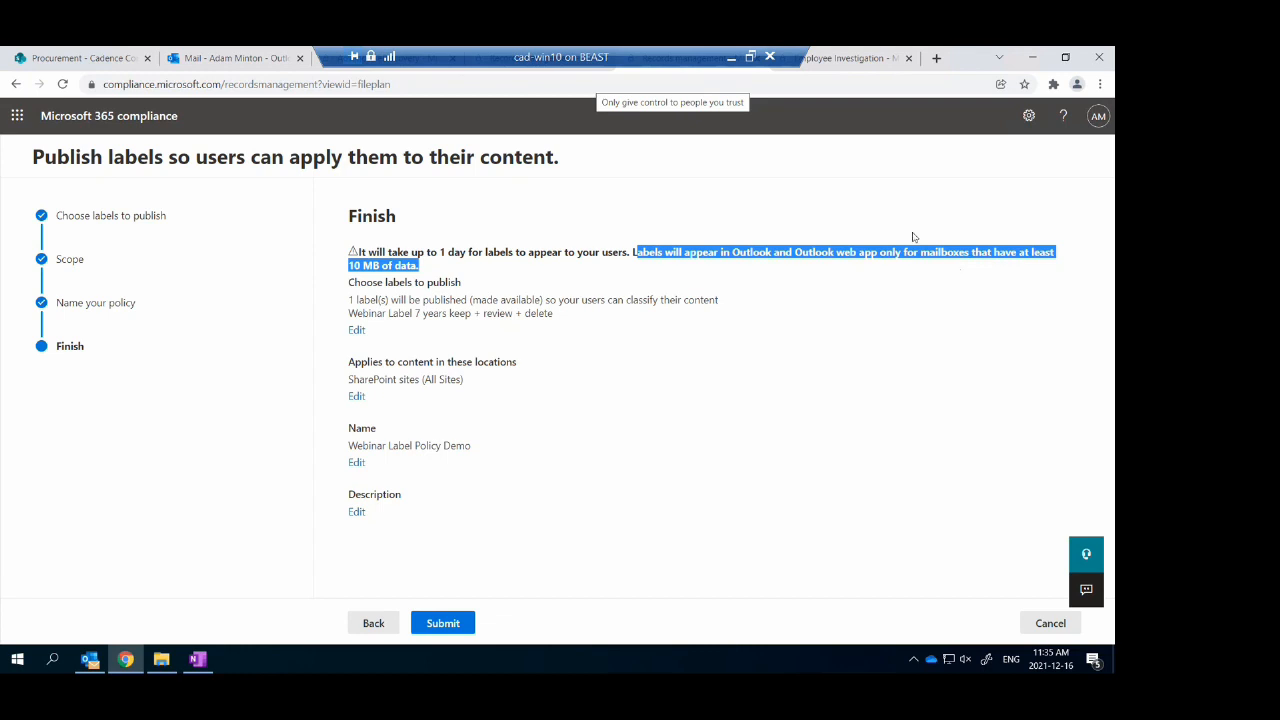
left_click(443, 623)
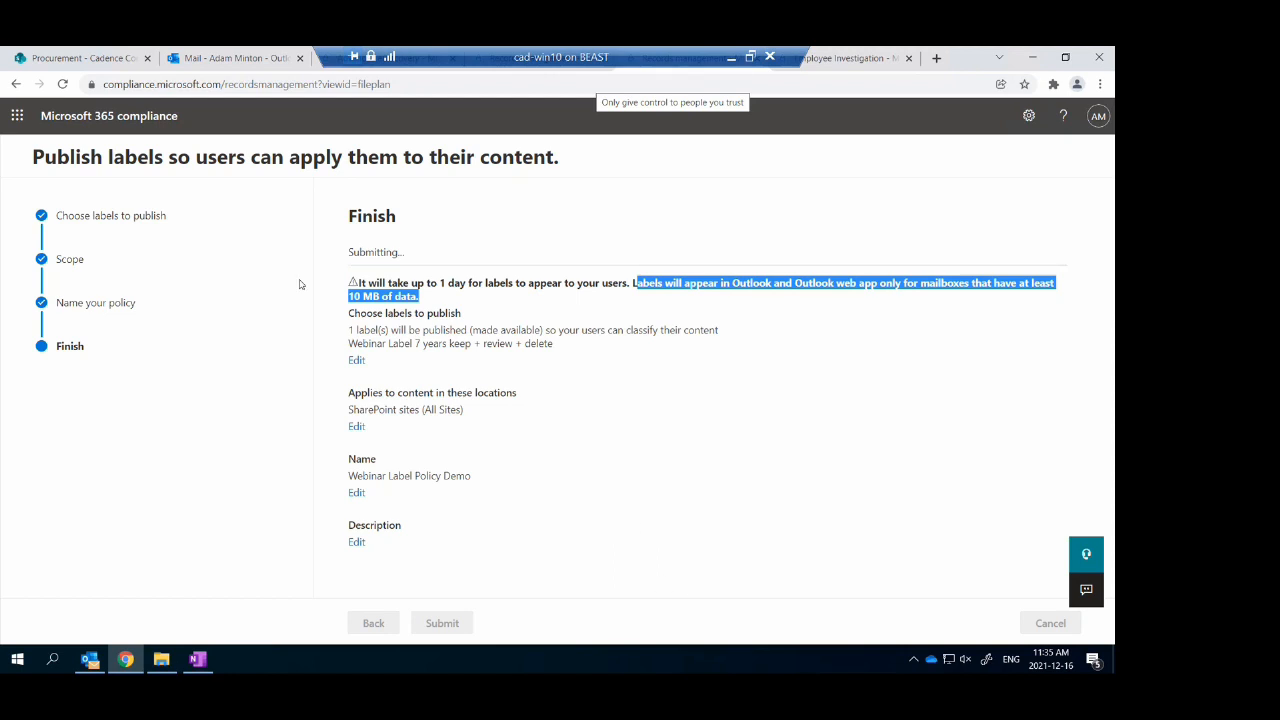
left_click(84, 62)
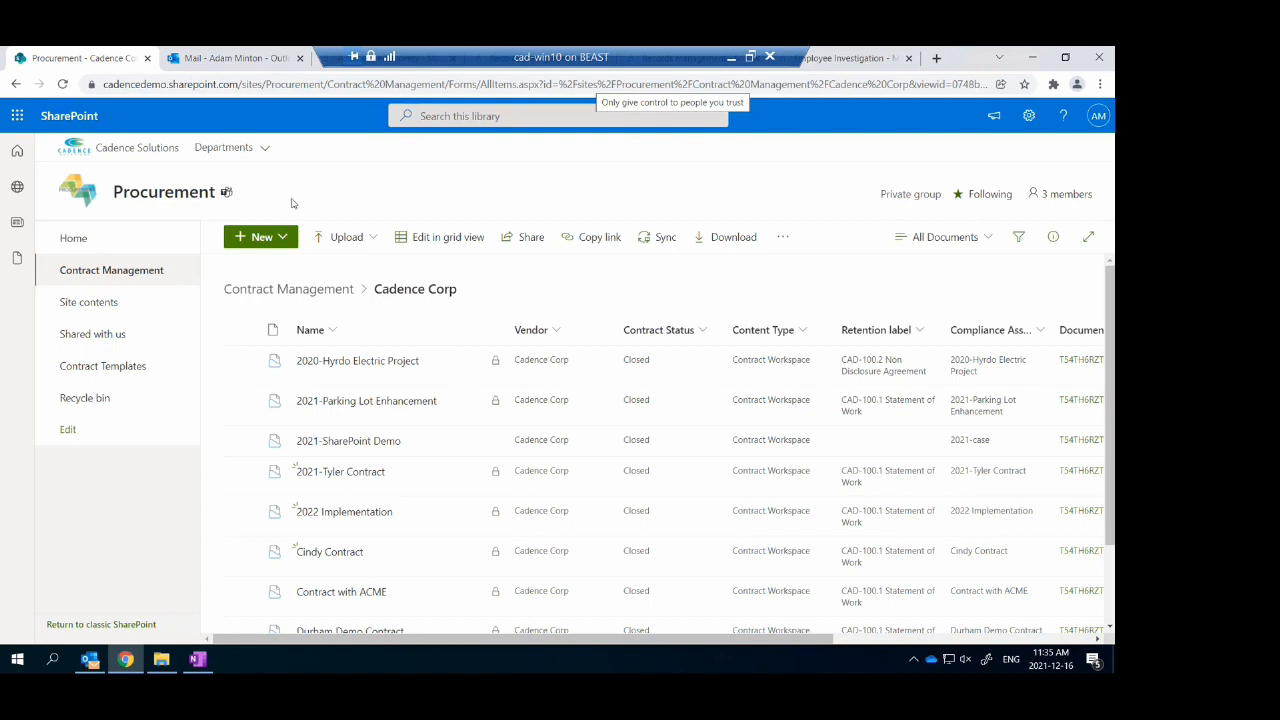
Go from Contract Management into the Cadence Corp folder and show the + New options
left_click(306, 208)
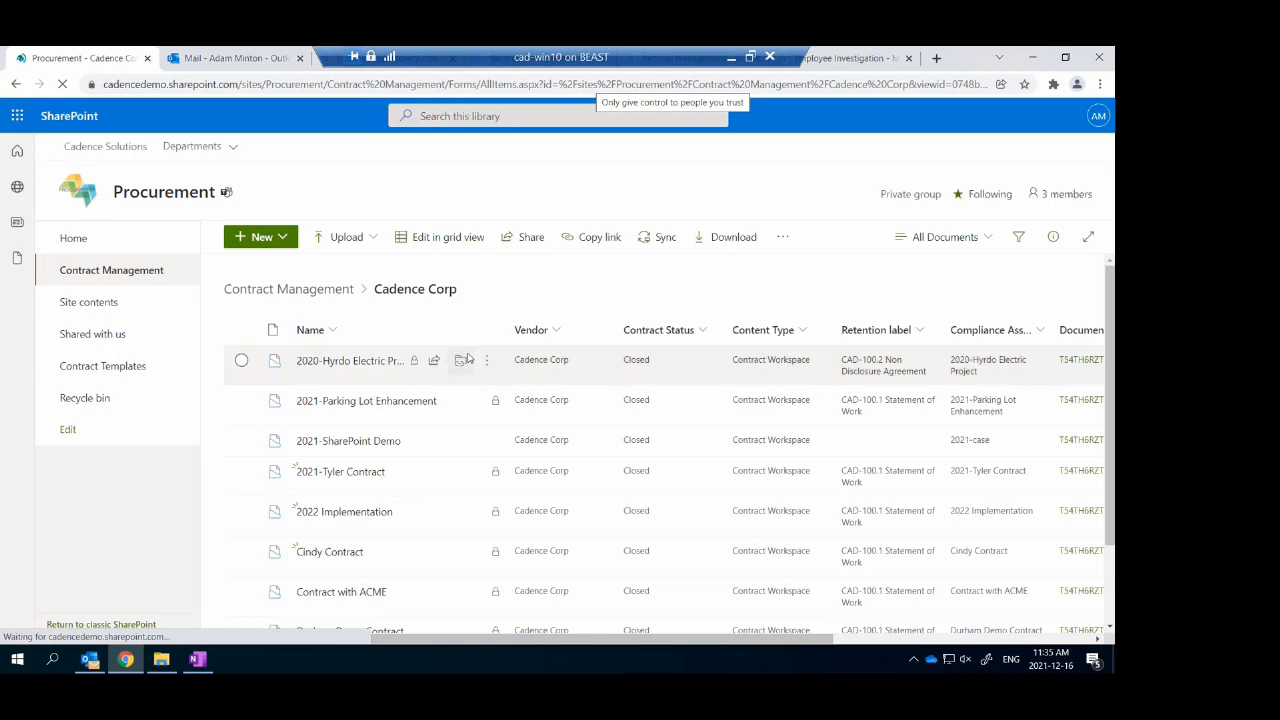
scroll(517, 365, "down", 1)
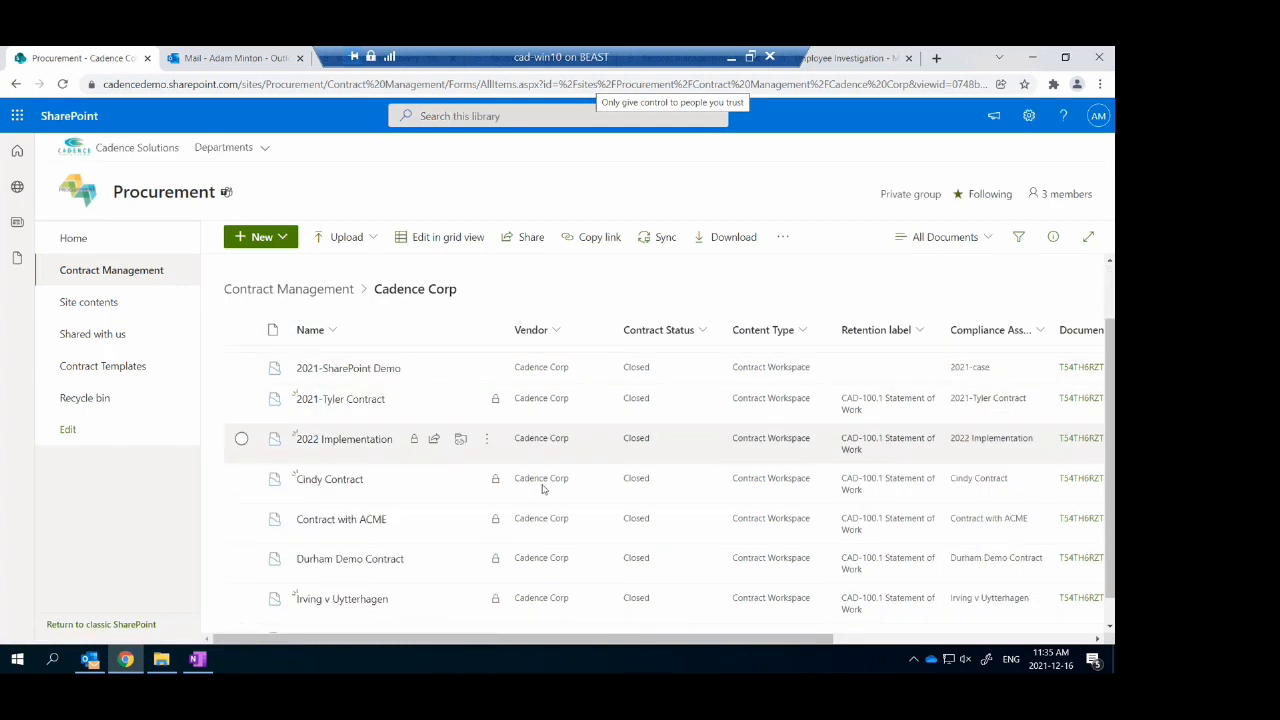
left_click(335, 290)
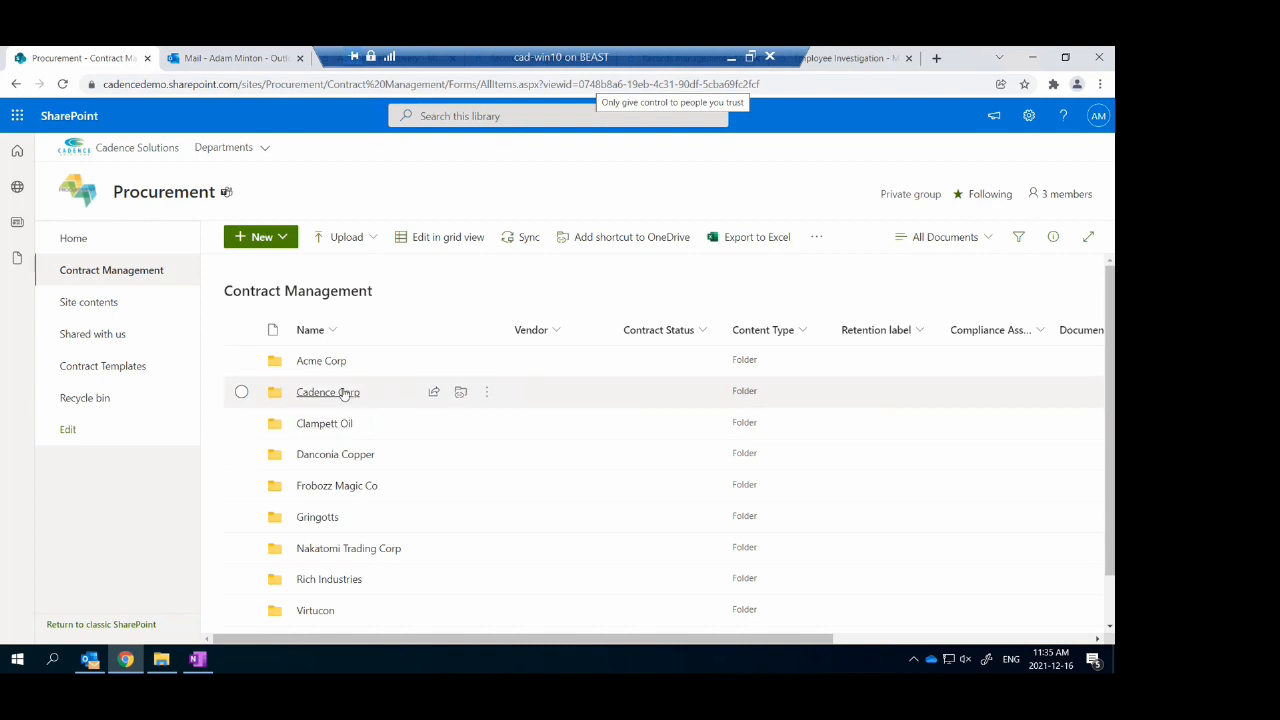
left_click(343, 393)
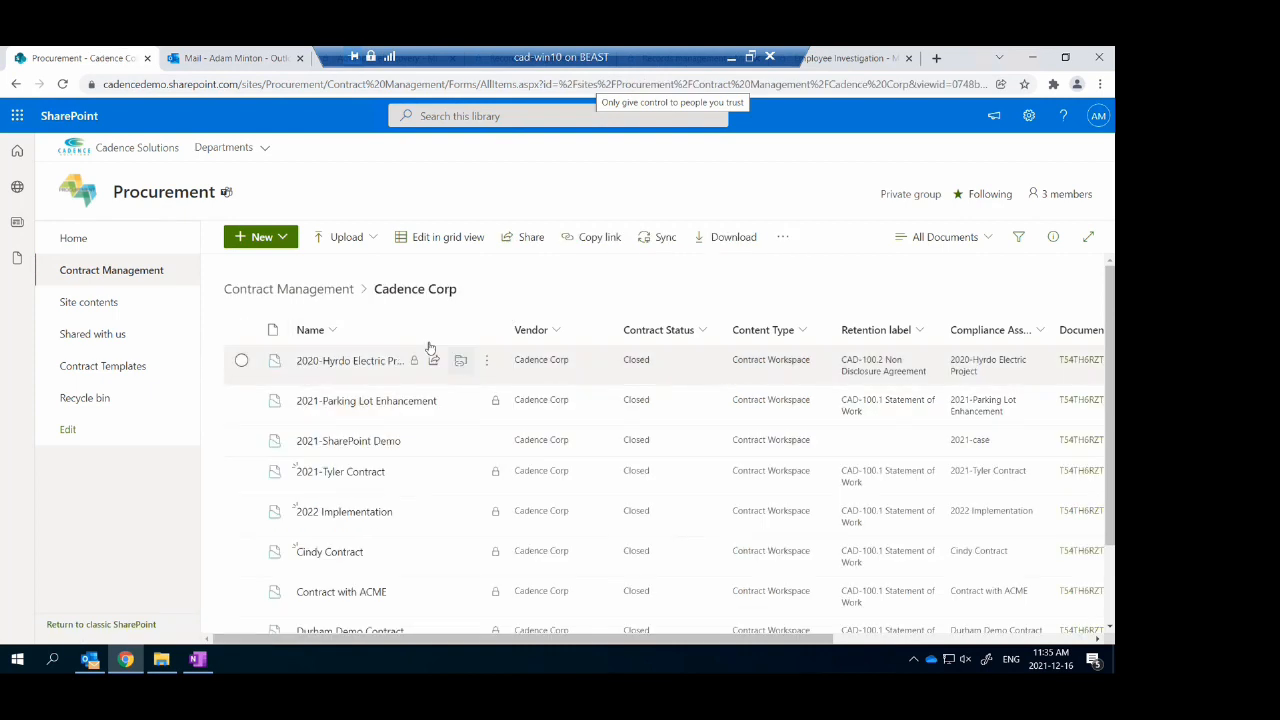
left_click(262, 237)
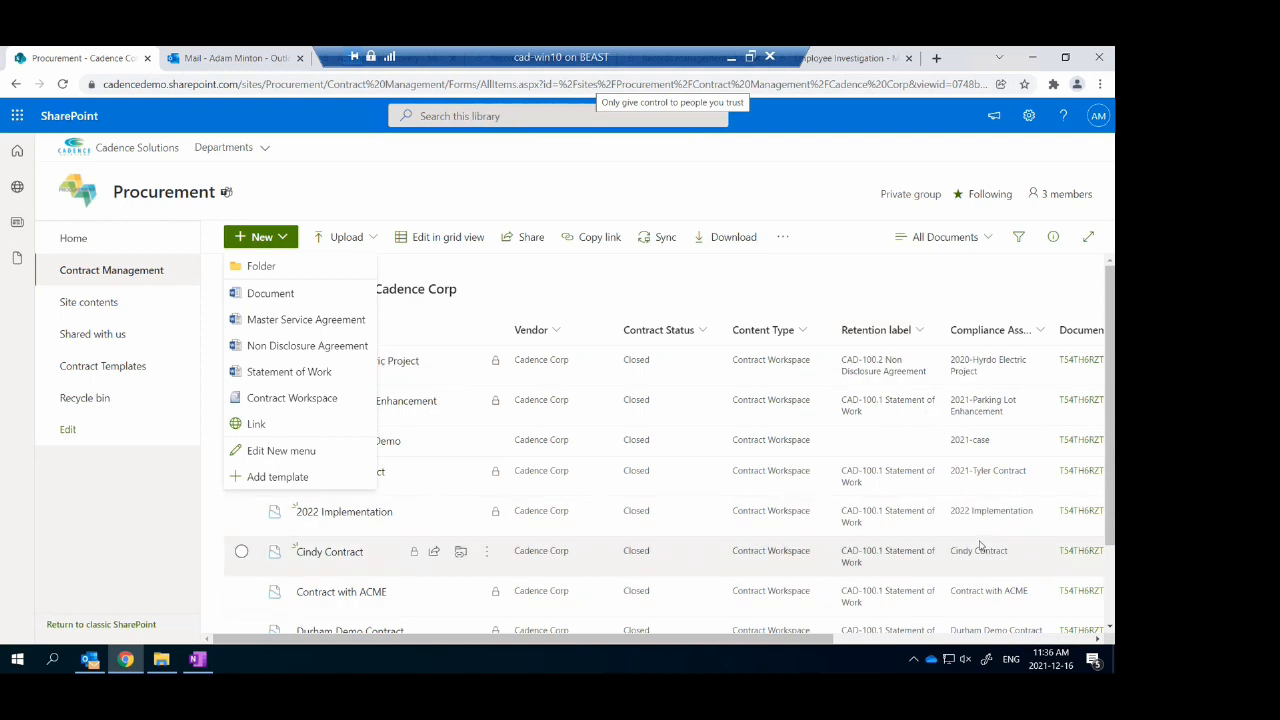
Start a new Contract Workspace document set named 'Webinar Contract'
left_click(292, 398)
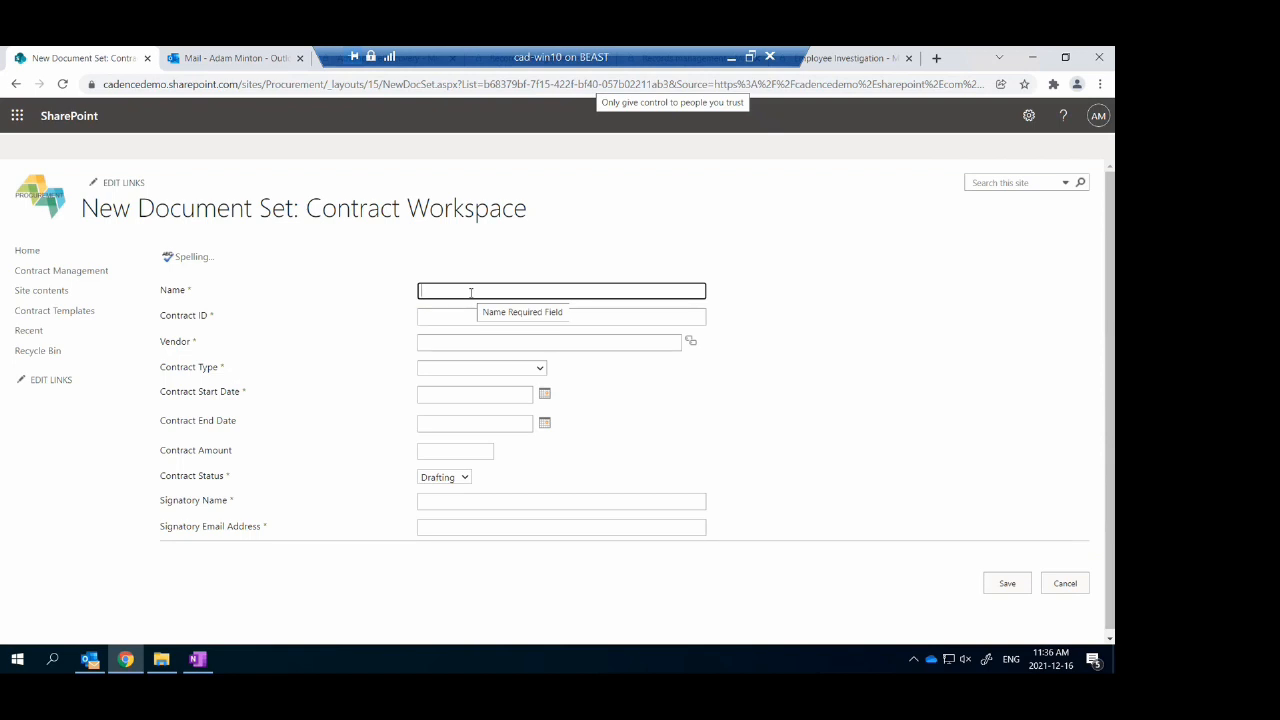
type("WEbina")
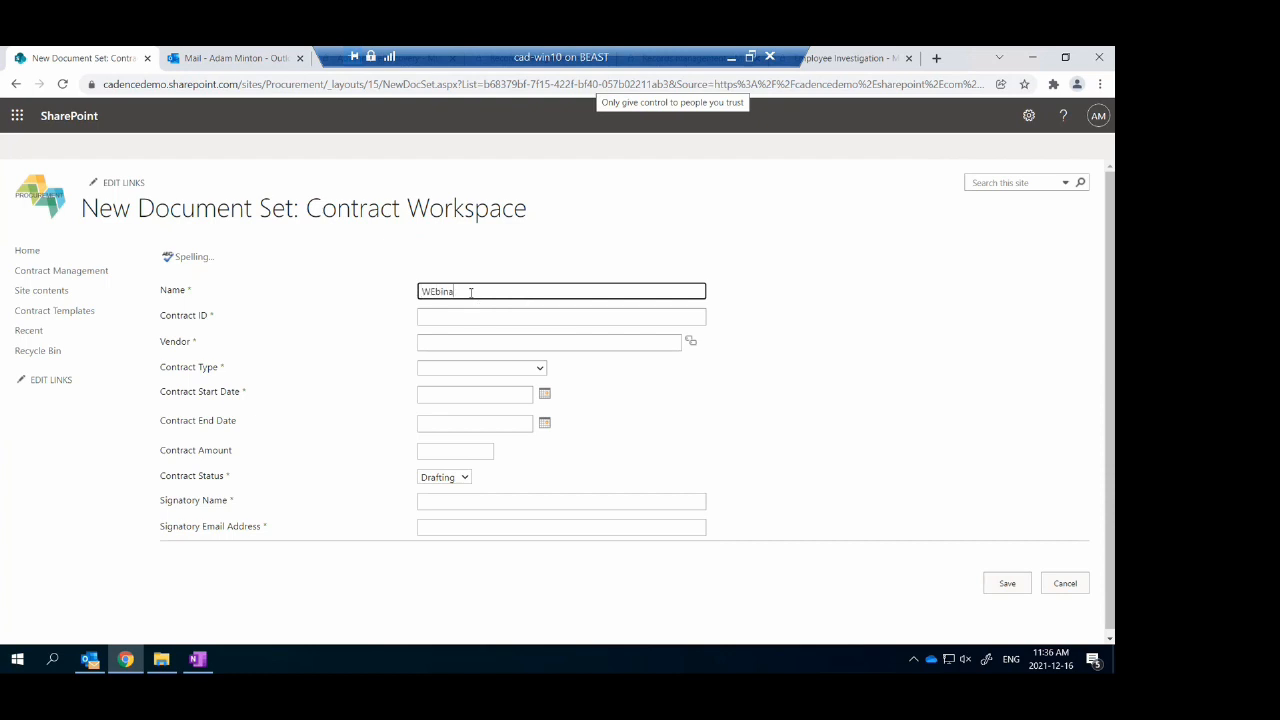
key("BackSpace")
key("BackSpace")
key("BackSpace")
key("BackSpace")
key("BackSpace")
type("erbina")
key("BackSpace")
key("BackSpace")
key("BackSpace")
key("BackSpace")
type("binar COnt")
key("BackSpace")
key("BackSpace")
key("BackSpace")
type("ontract")
Enter Contract ID 78495 and choose Cadence Corp as the vendor
left_click(659, 317)
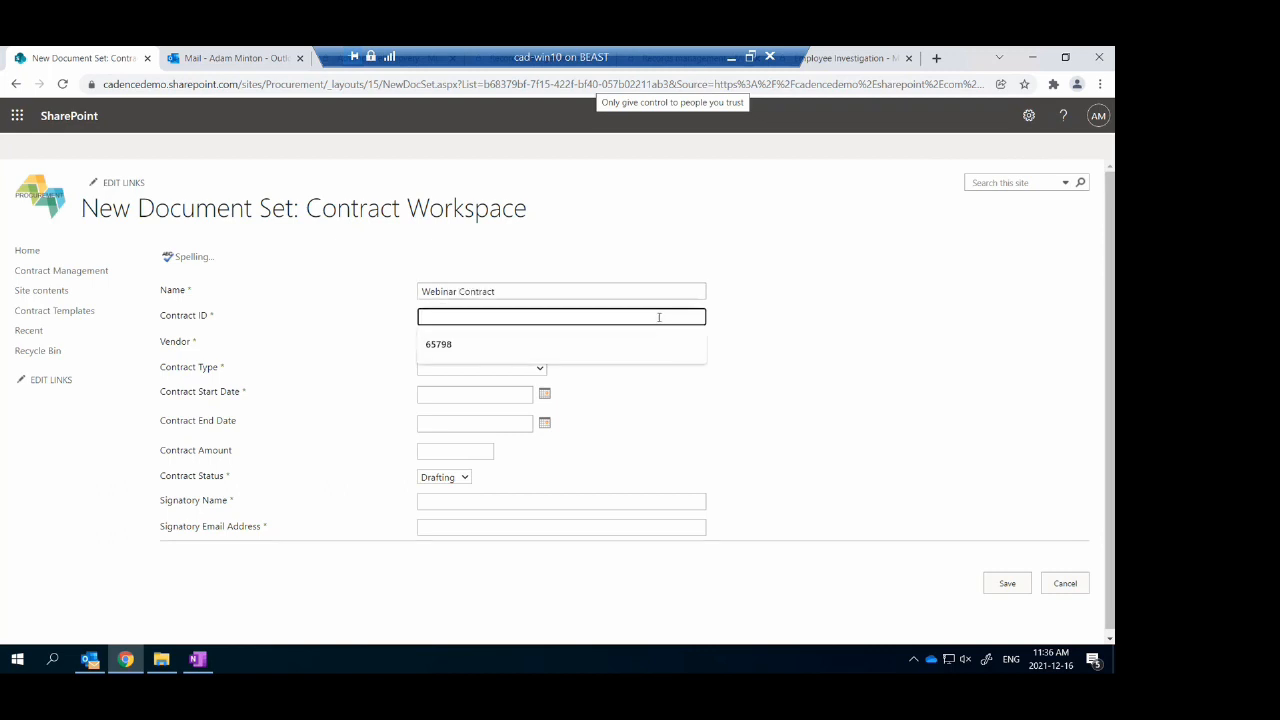
type("78495")
left_click(691, 343)
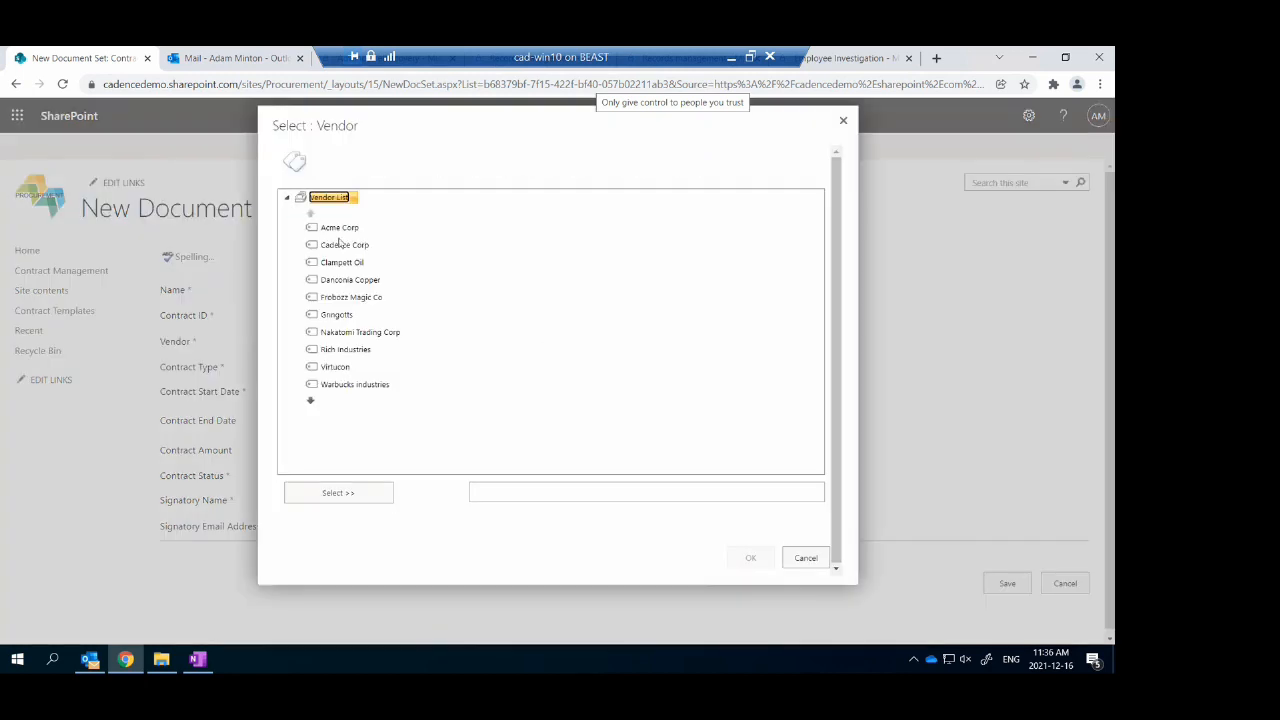
left_click(343, 246)
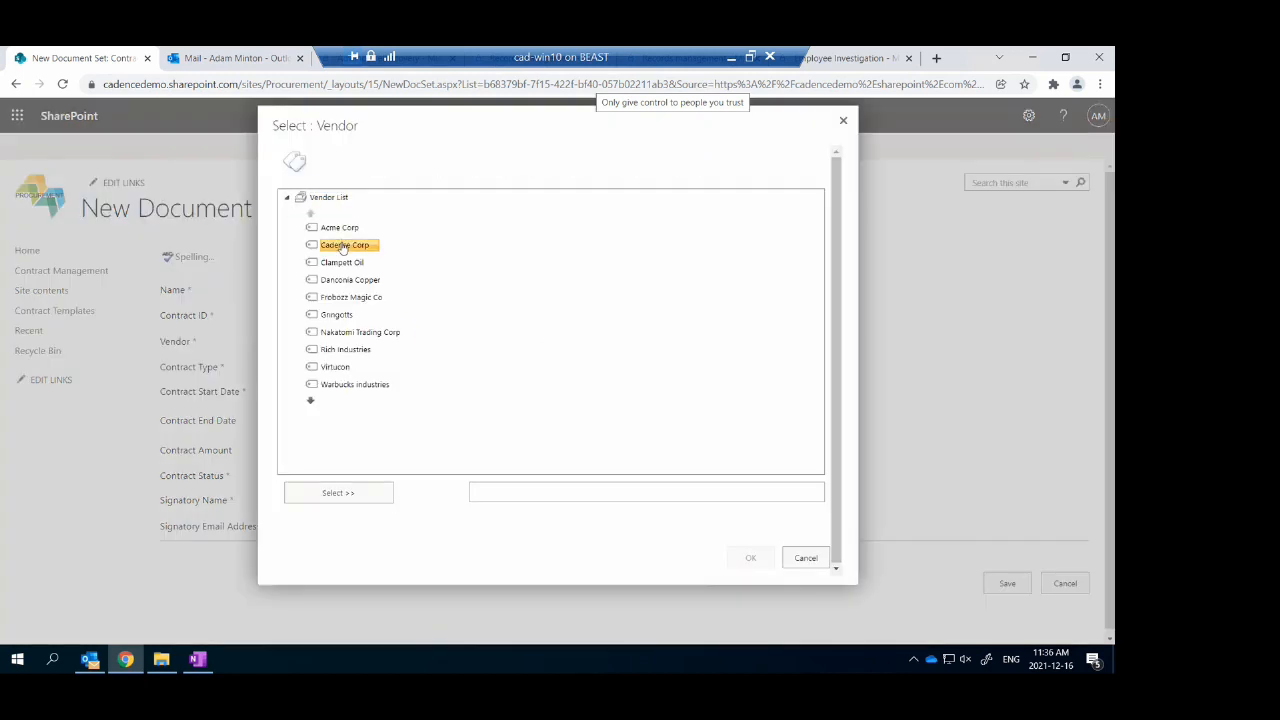
left_click(349, 493)
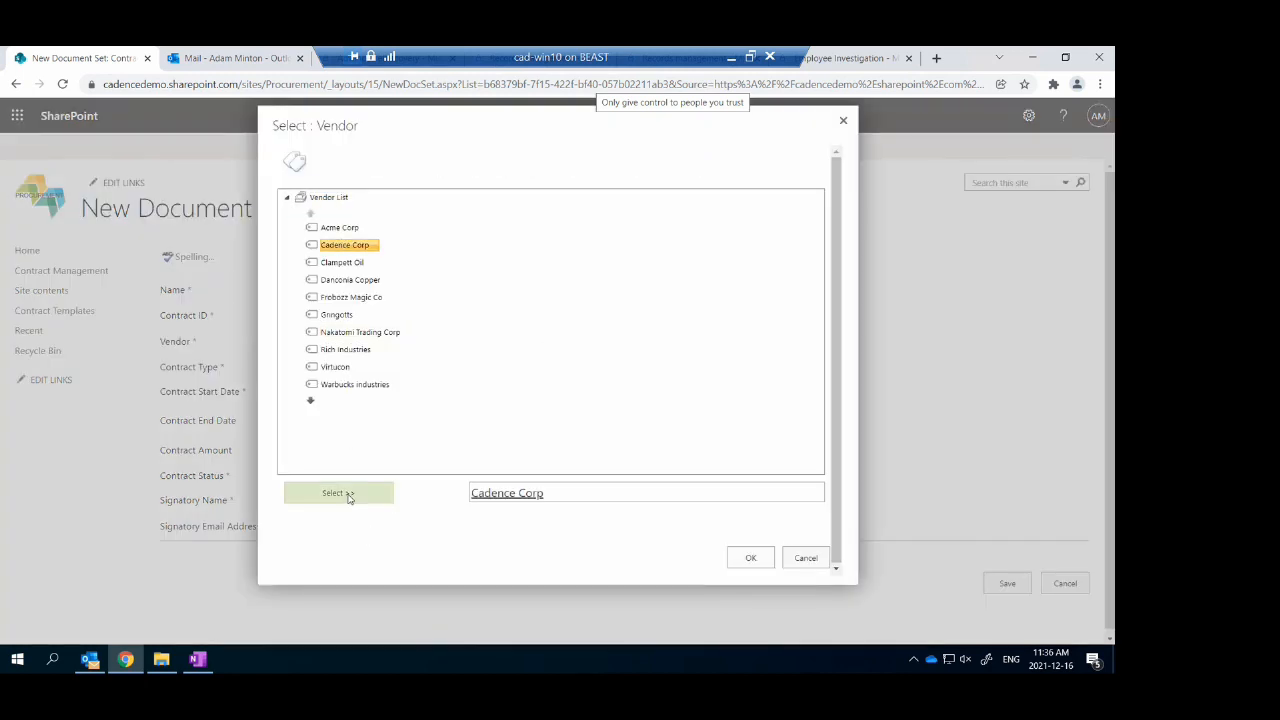
left_click(749, 558)
Set contract type to Statement of Work, running 12/1/2021 to 12/31/2021
left_click(523, 370)
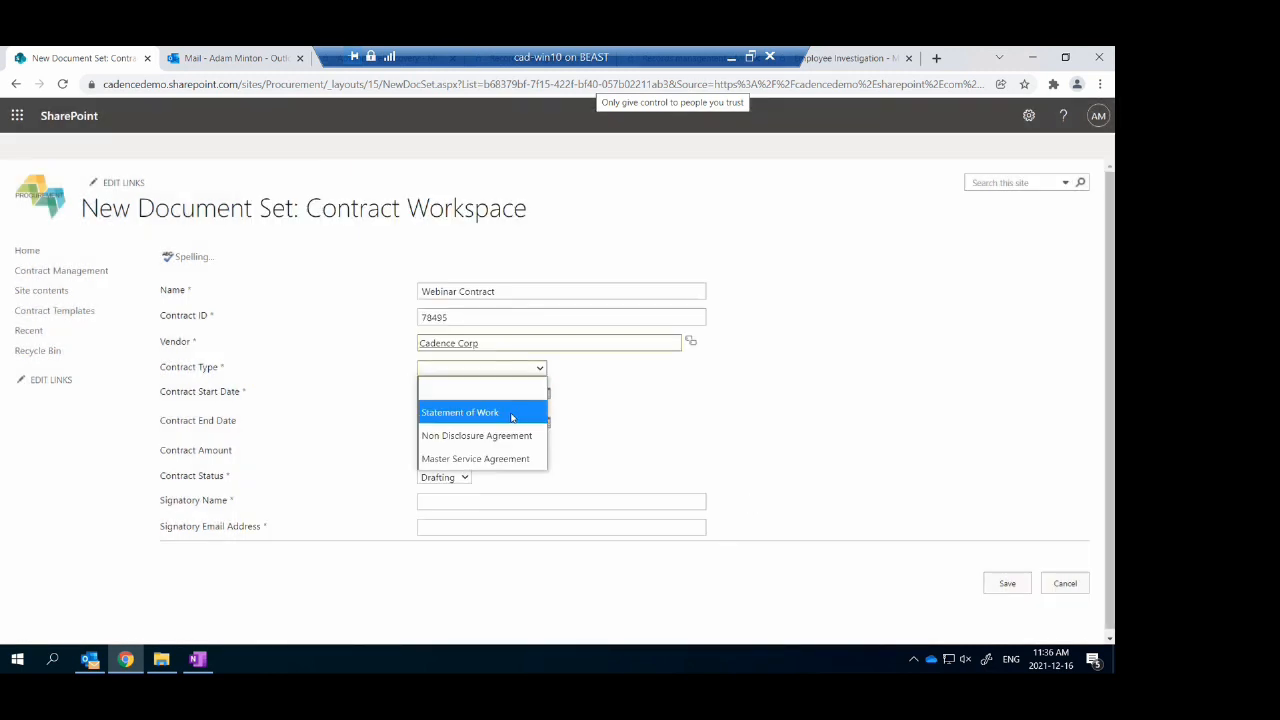
left_click(508, 419)
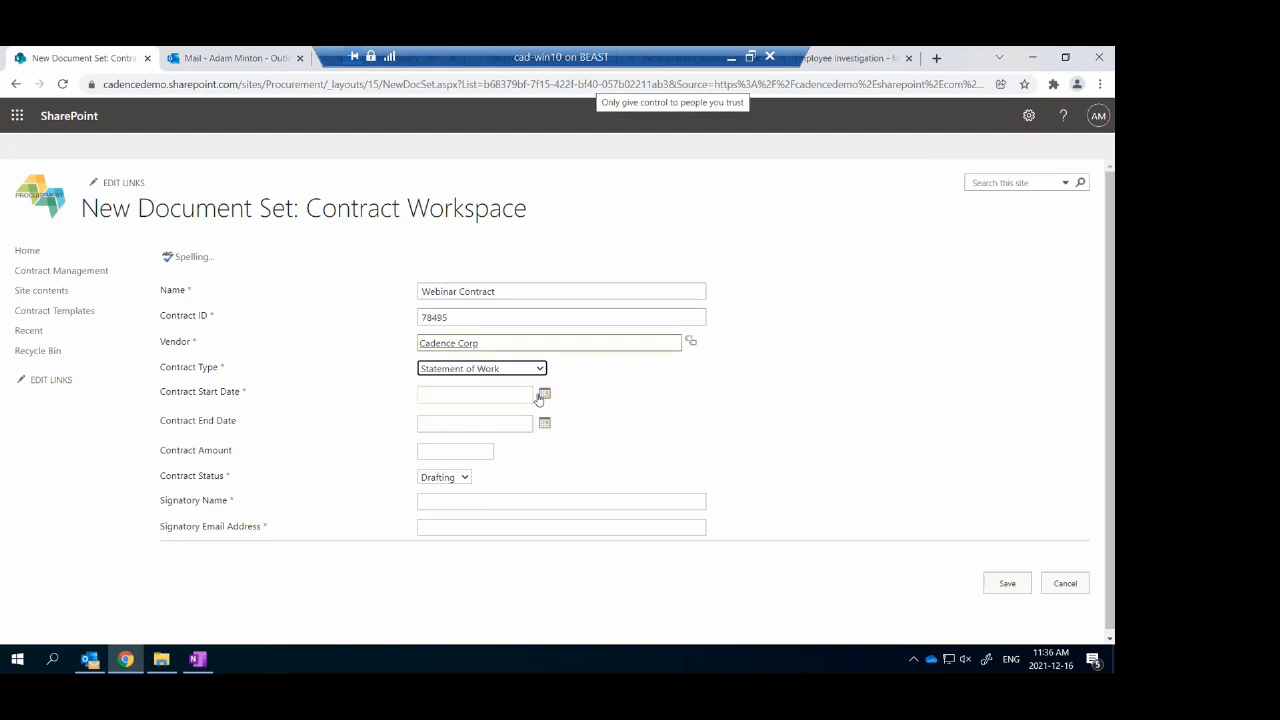
left_click(544, 393)
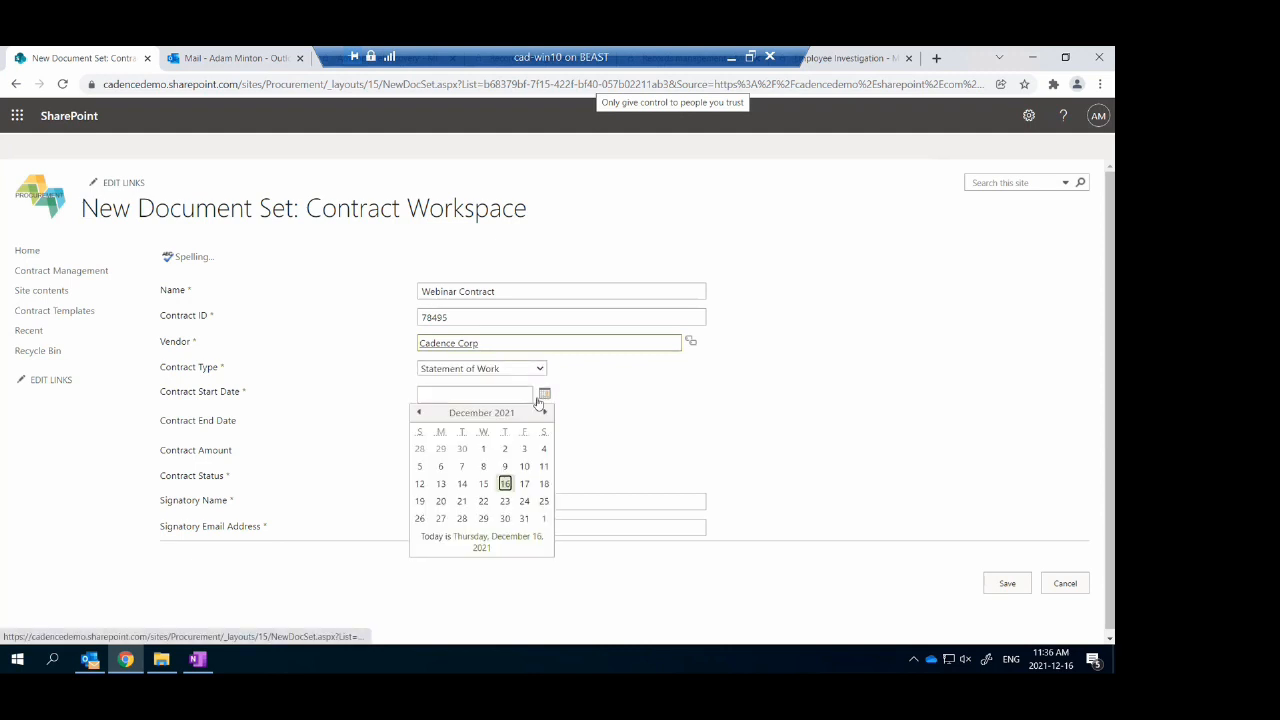
left_click(485, 450)
left_click(544, 422)
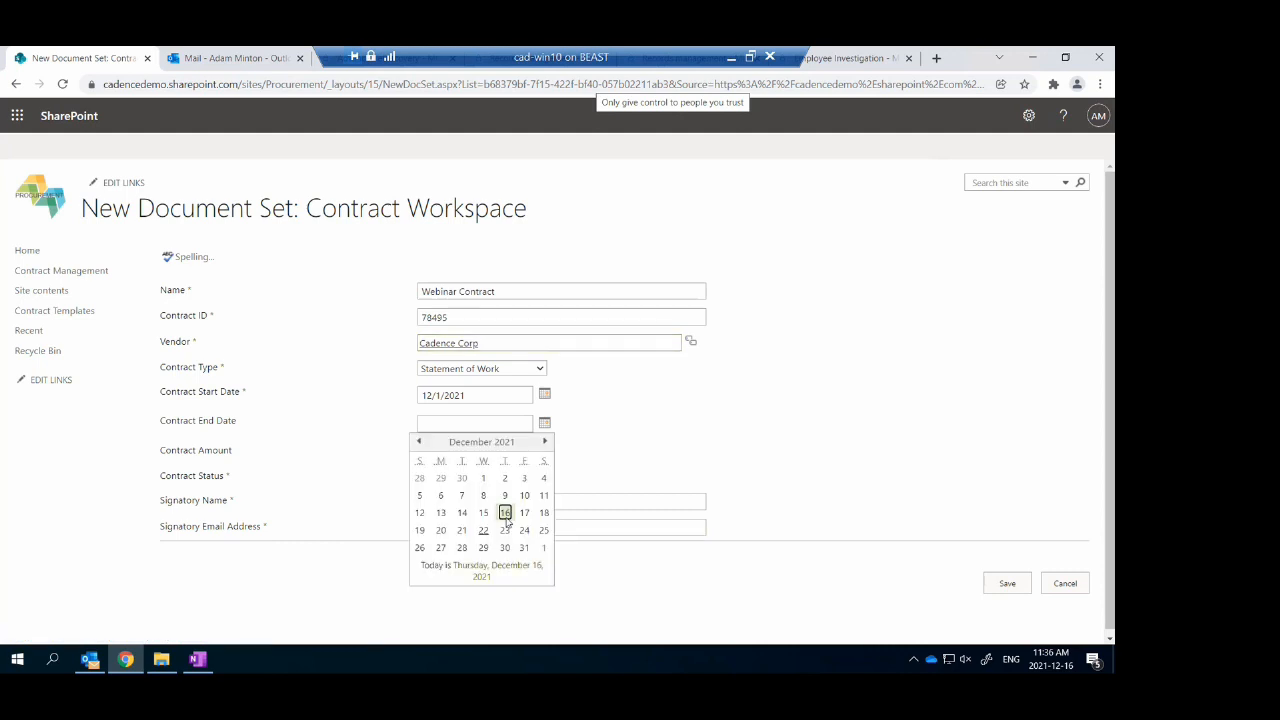
left_click(524, 545)
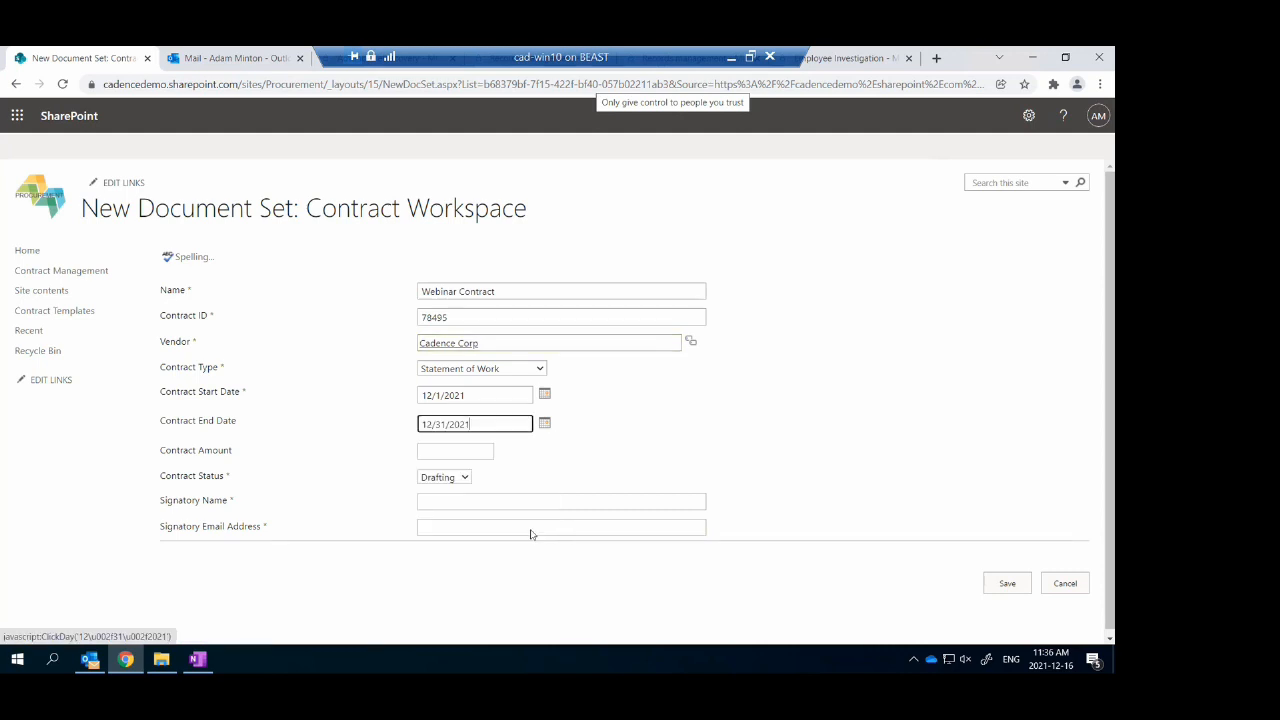
Enter a contract amount of 2000 and keep the status as Drafting
left_click(464, 449)
type("2000")
left_click(686, 457)
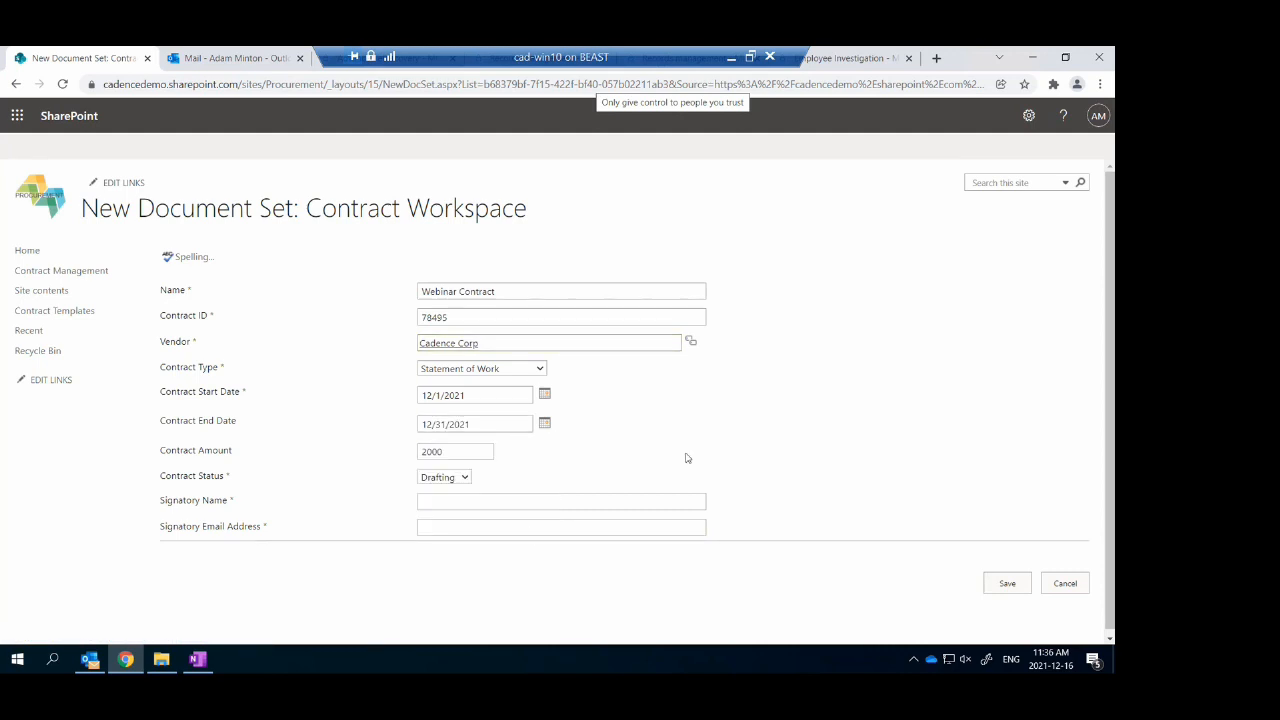
left_click(443, 480)
left_click(474, 489)
Fill in the signatory name and e-mail from the suggested entries
left_click(468, 500)
key("Down")
key("Tab")
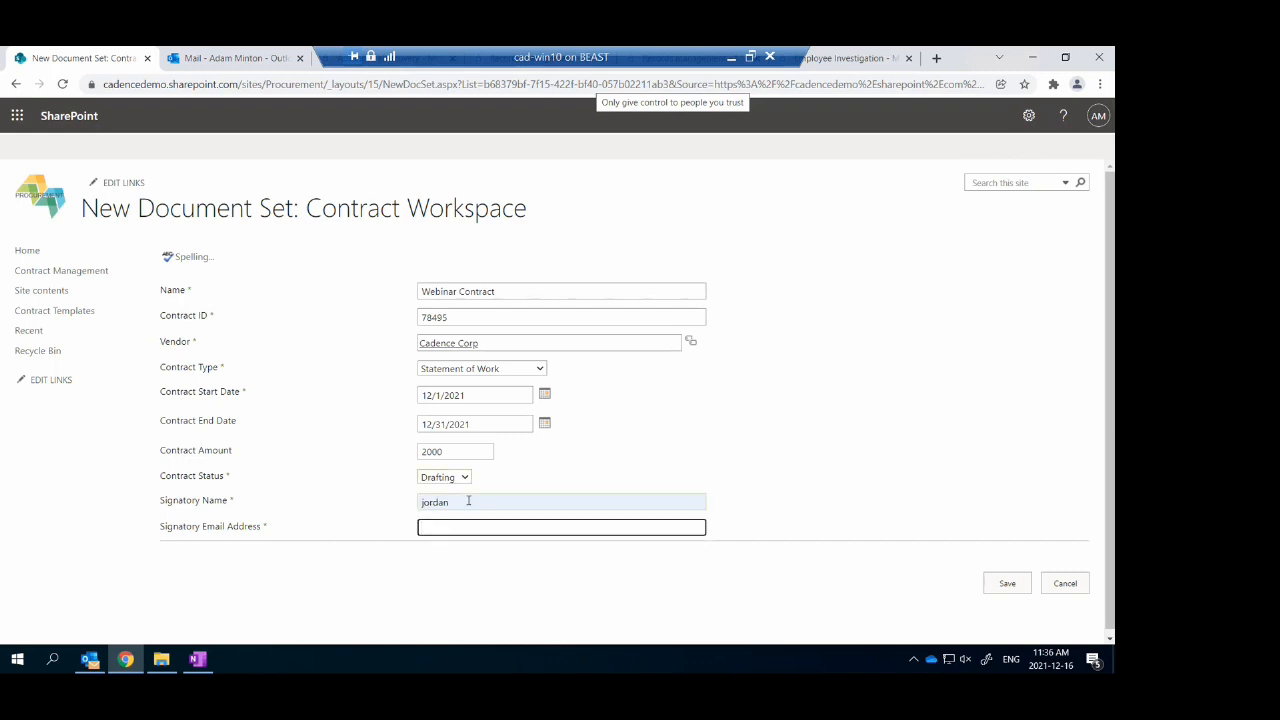
key("Down")
key("Down")
key("Tab")
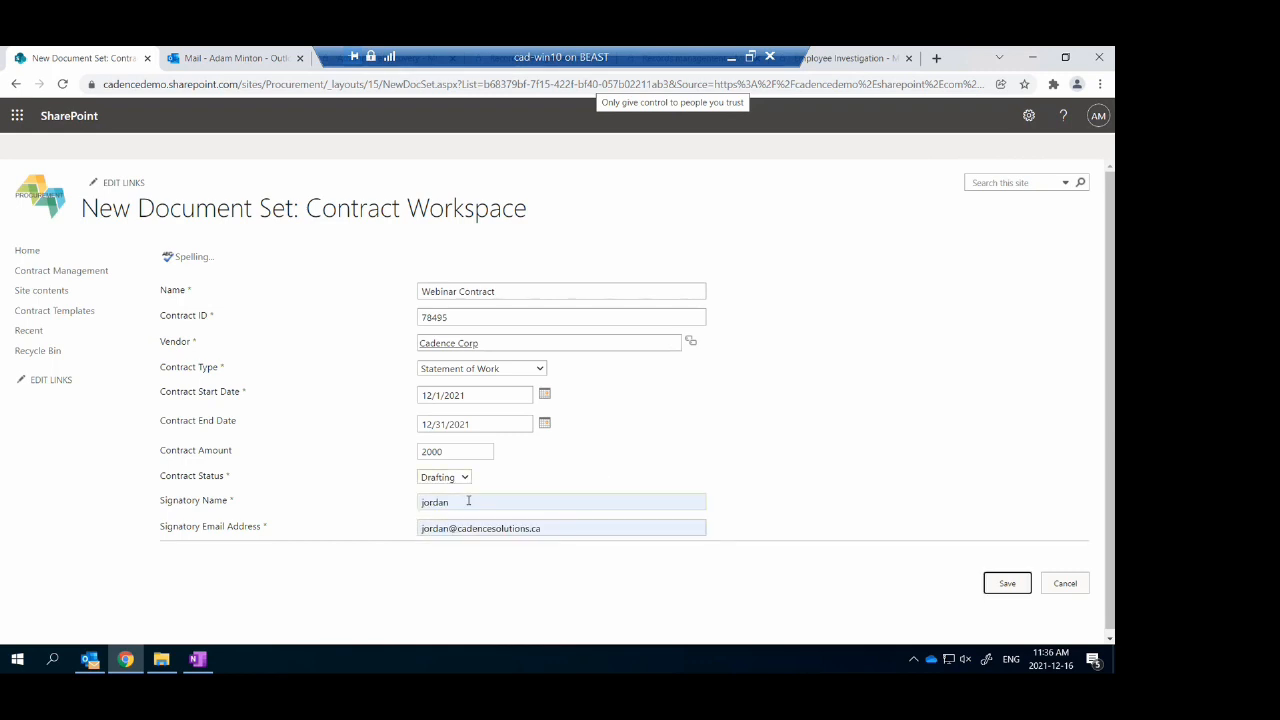
Save the Webinar Contract document set and review its properties in the details pane
left_click(998, 590)
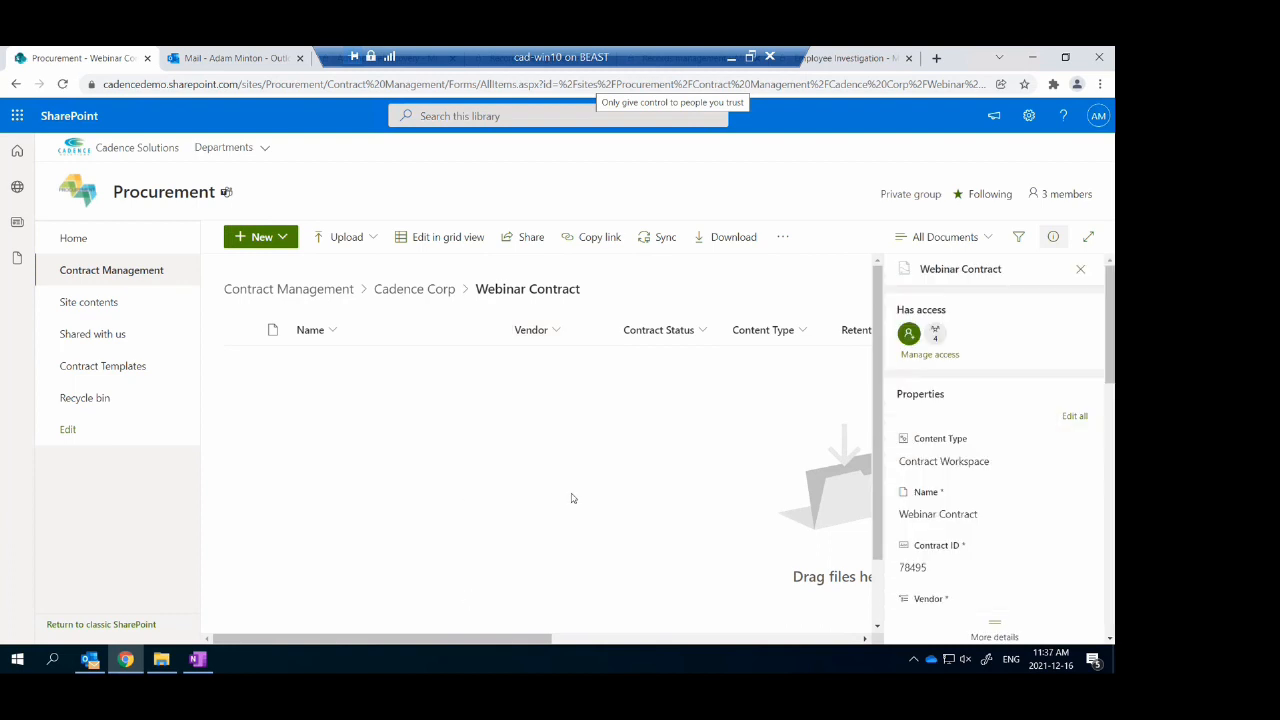
scroll(958, 480, "down", 3)
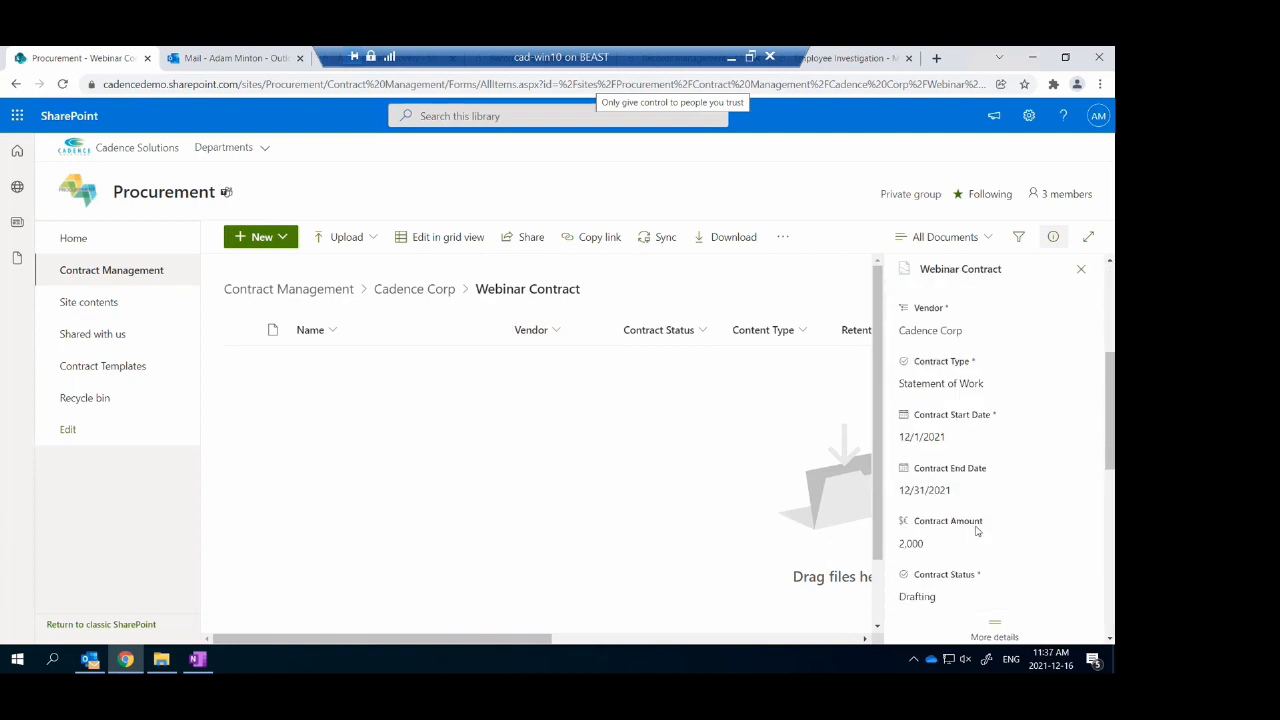
scroll(977, 531, "down", 3)
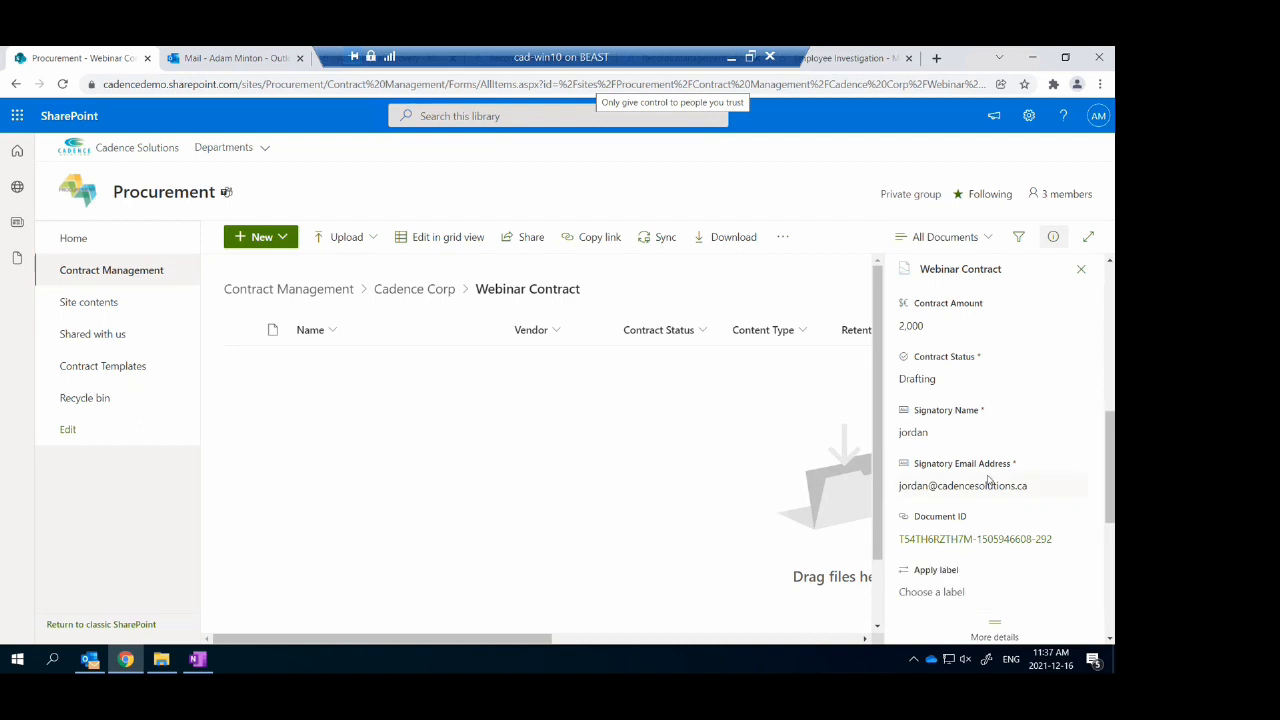
scroll(990, 482, "down", 2)
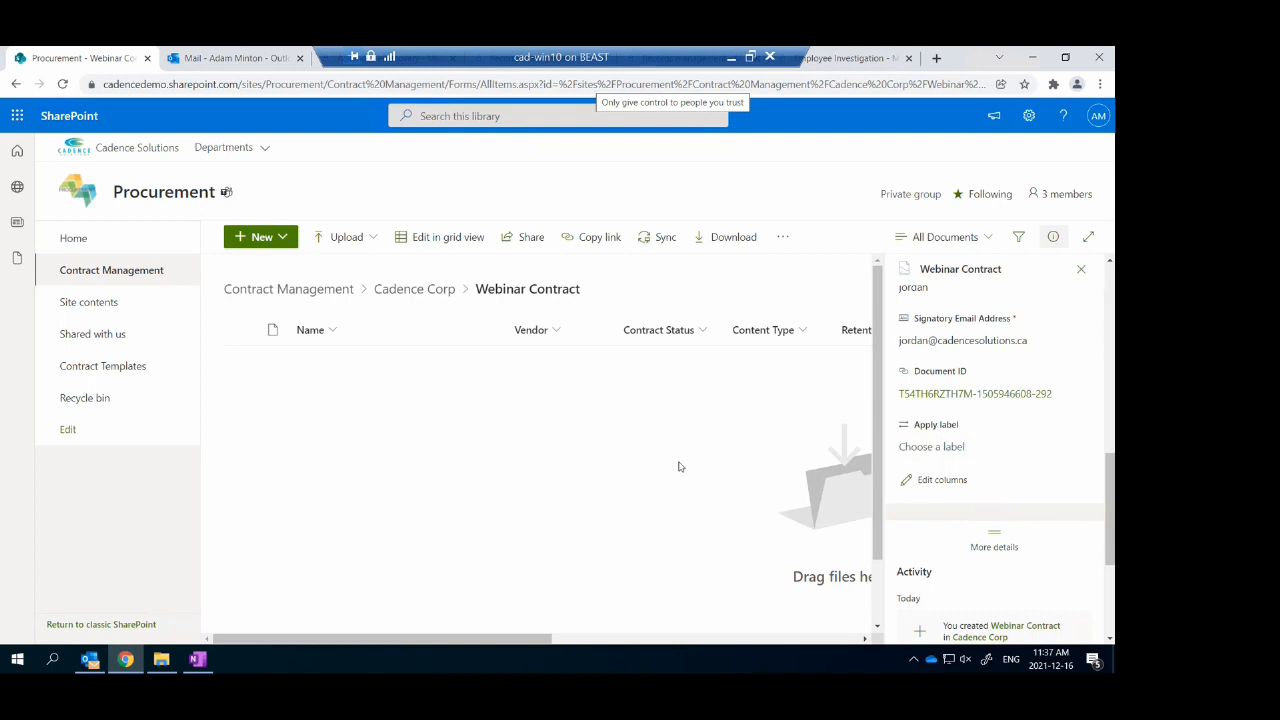
Apply the CAD 500.1 Sales Document retention label to Webinar Contract
left_click(965, 445)
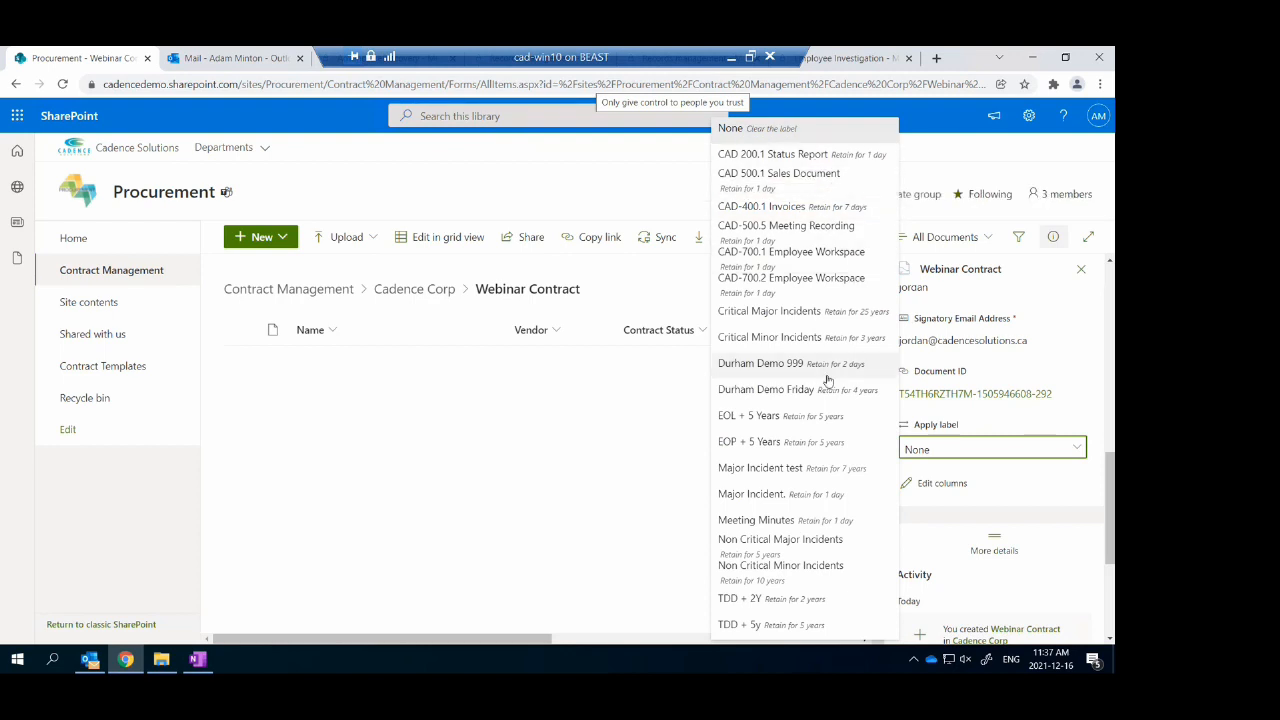
left_click(812, 176)
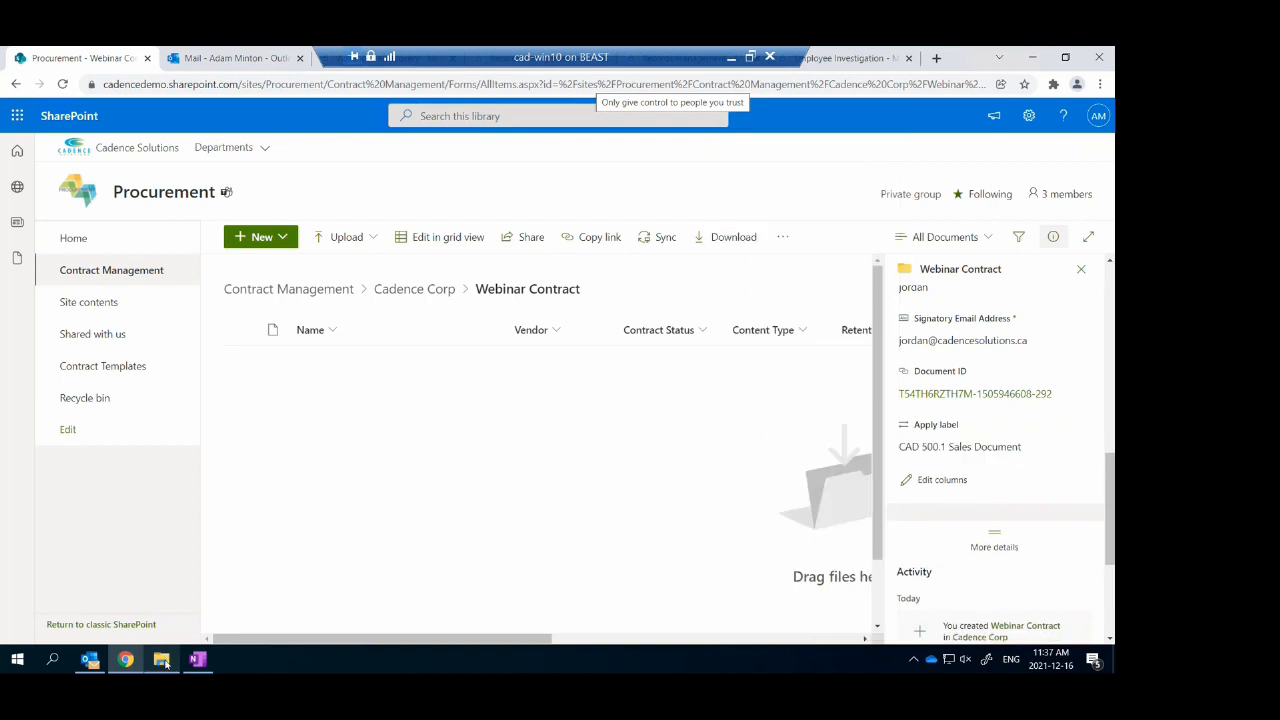
Drag SOW from the Contract Mgmt folder into Webinar Contract and check its inherited label
mouse_move(166, 660)
left_click(161, 624)
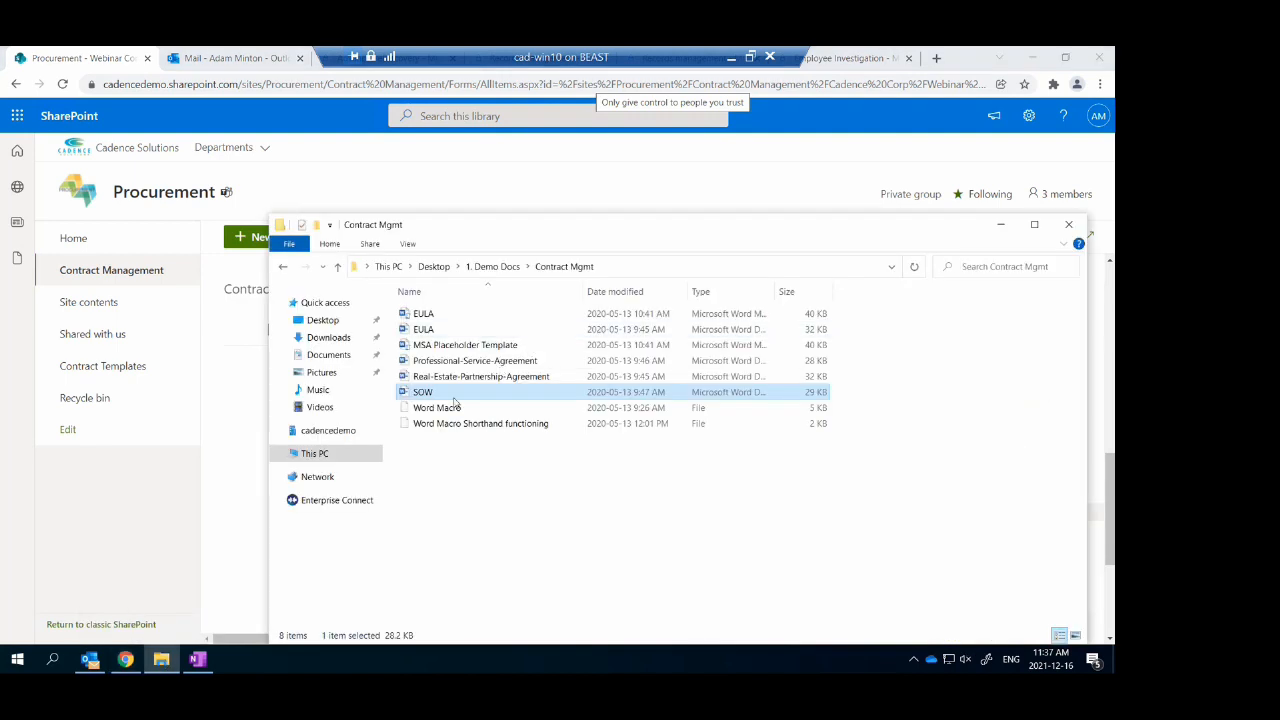
left_click_drag(406, 393, 237, 391)
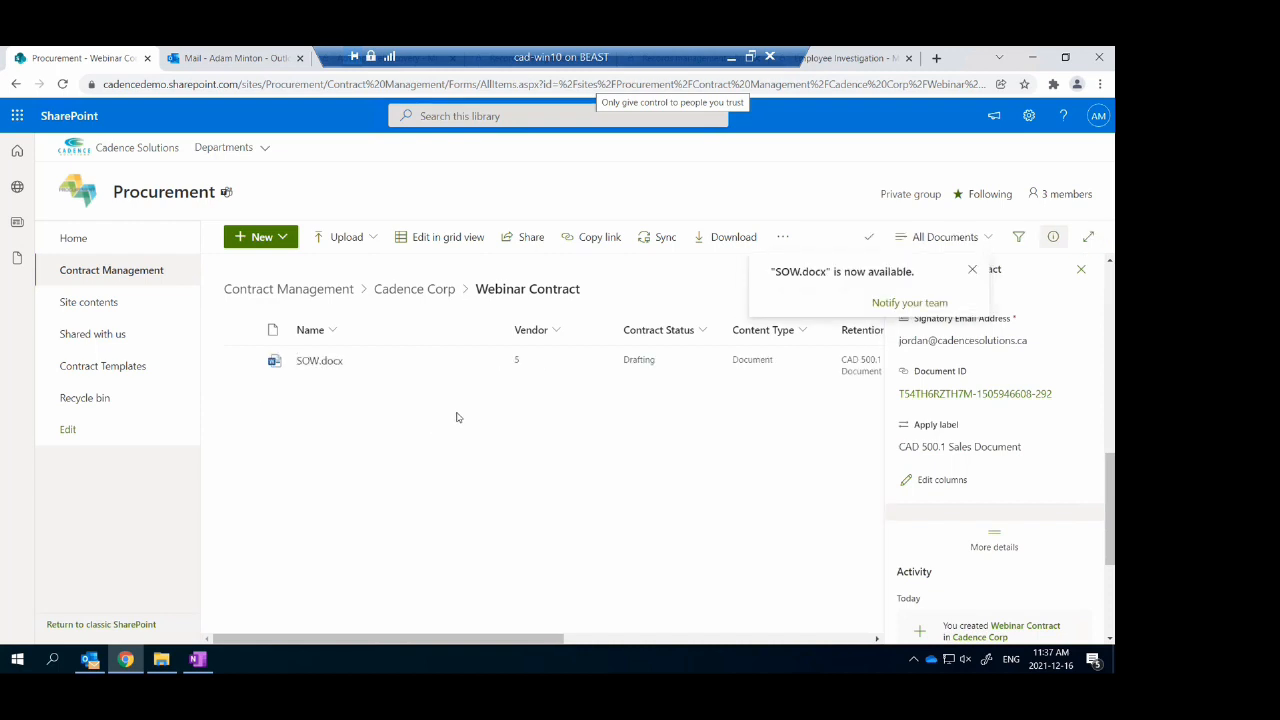
left_click(972, 269)
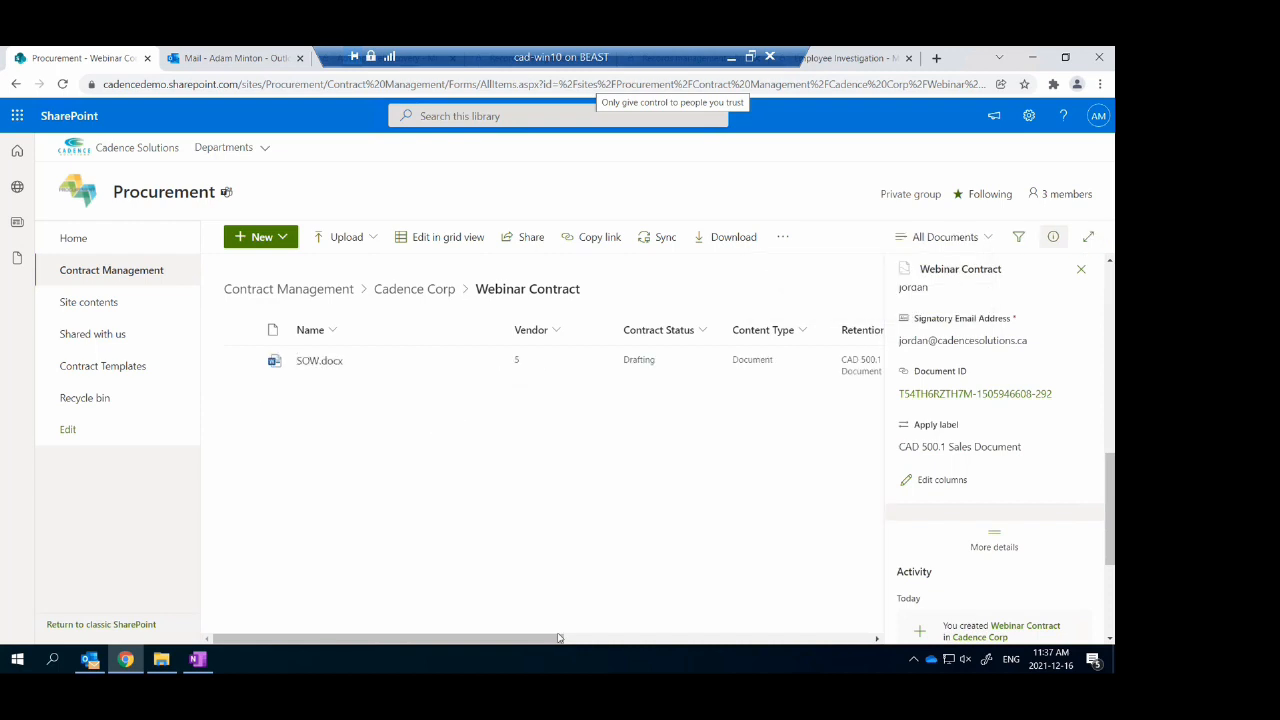
left_click_drag(554, 638, 658, 640)
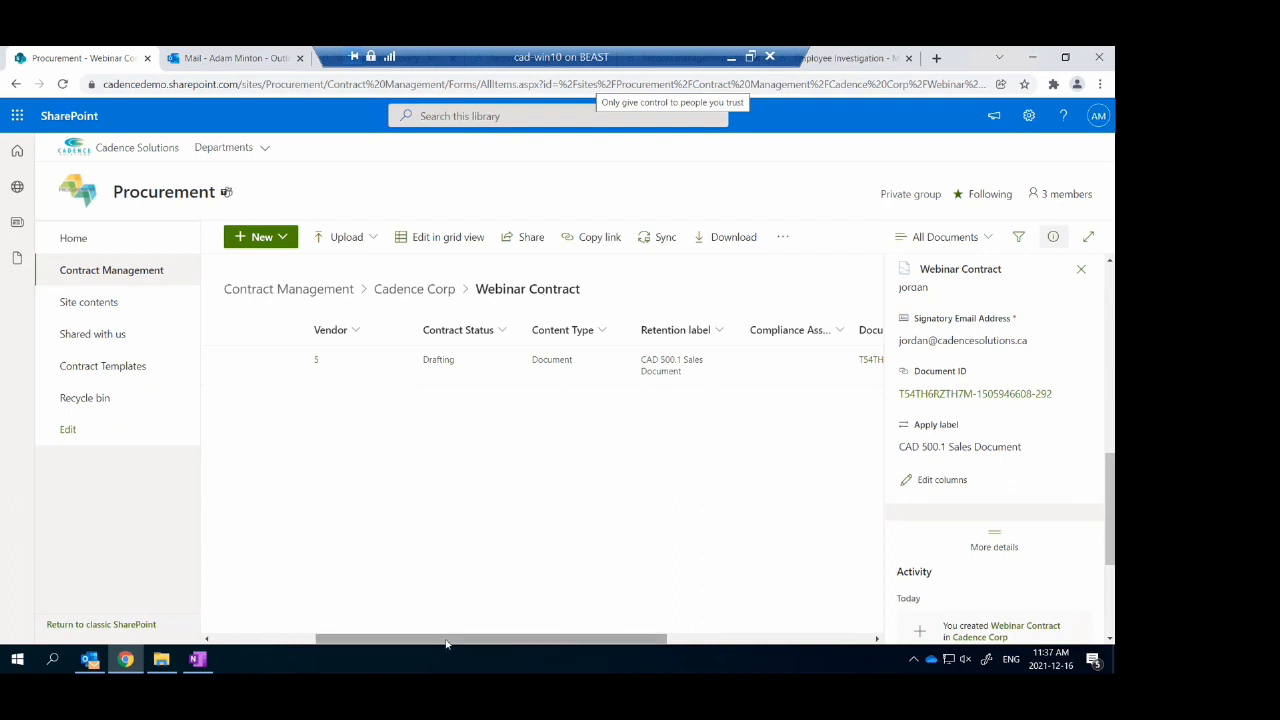
left_click_drag(446, 644, 342, 644)
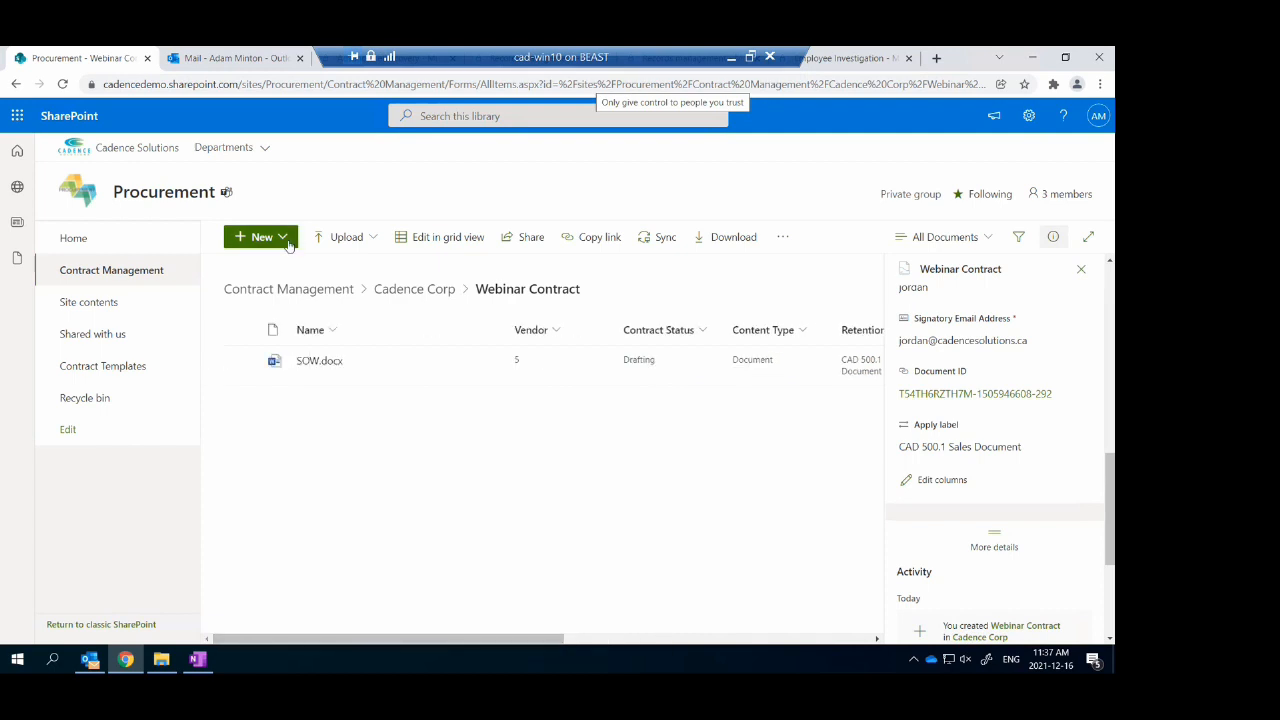
left_click(285, 238)
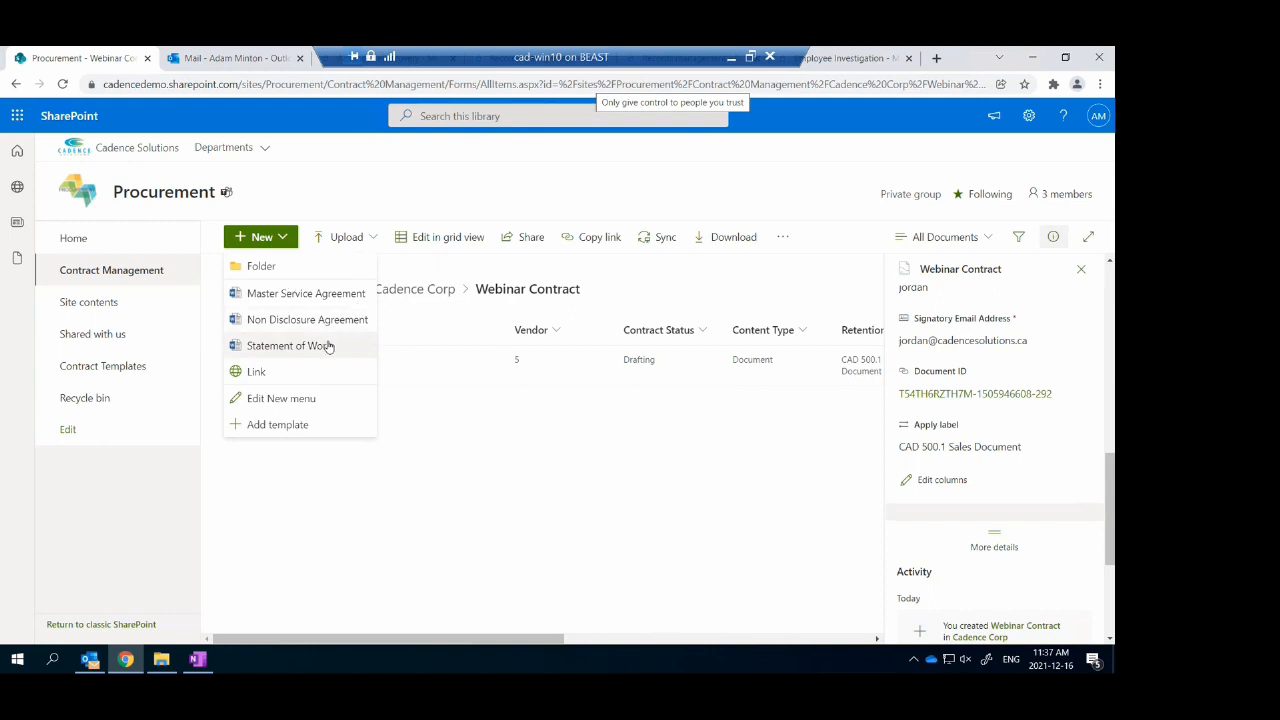
scroll(1101, 500, "up", 5)
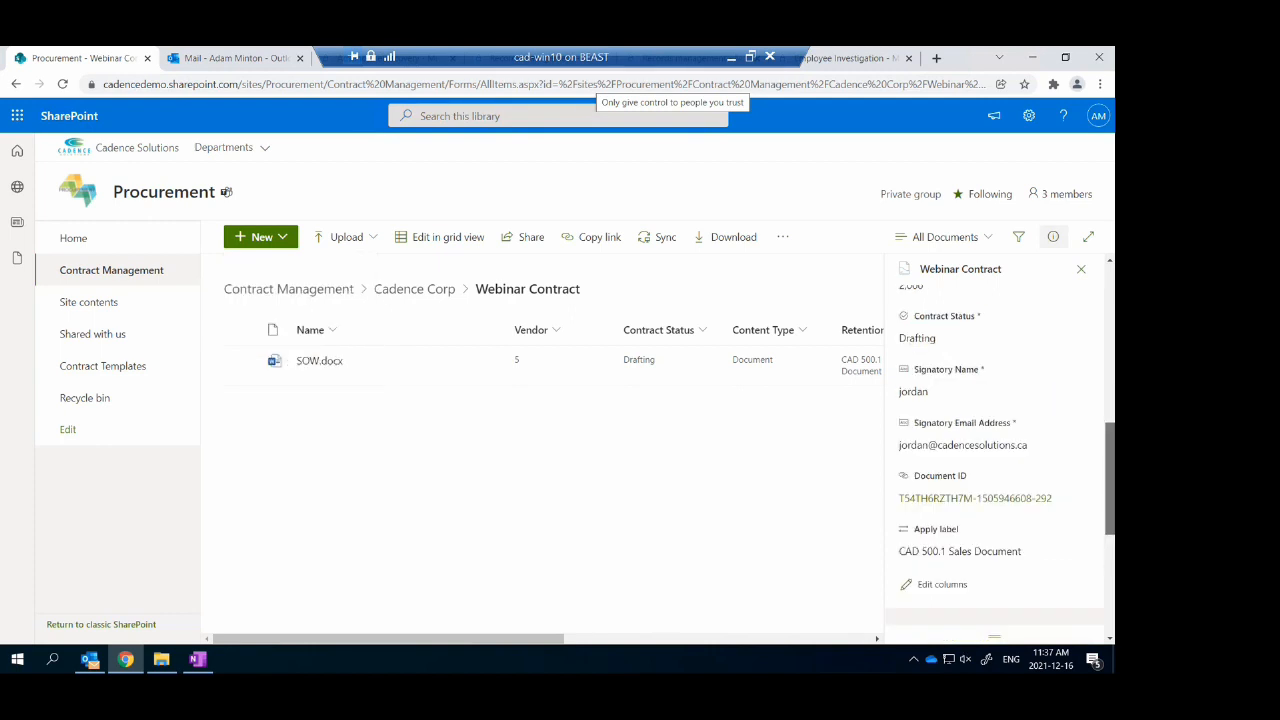
left_click(295, 244)
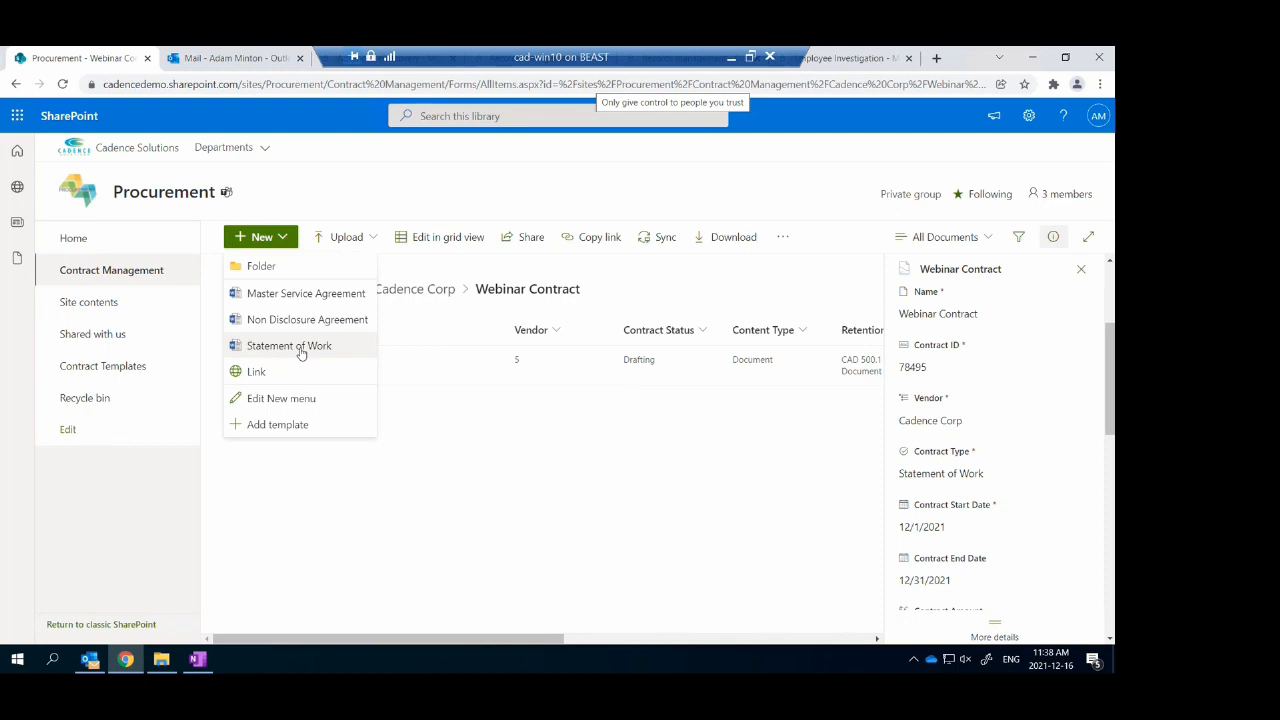
left_click(524, 462)
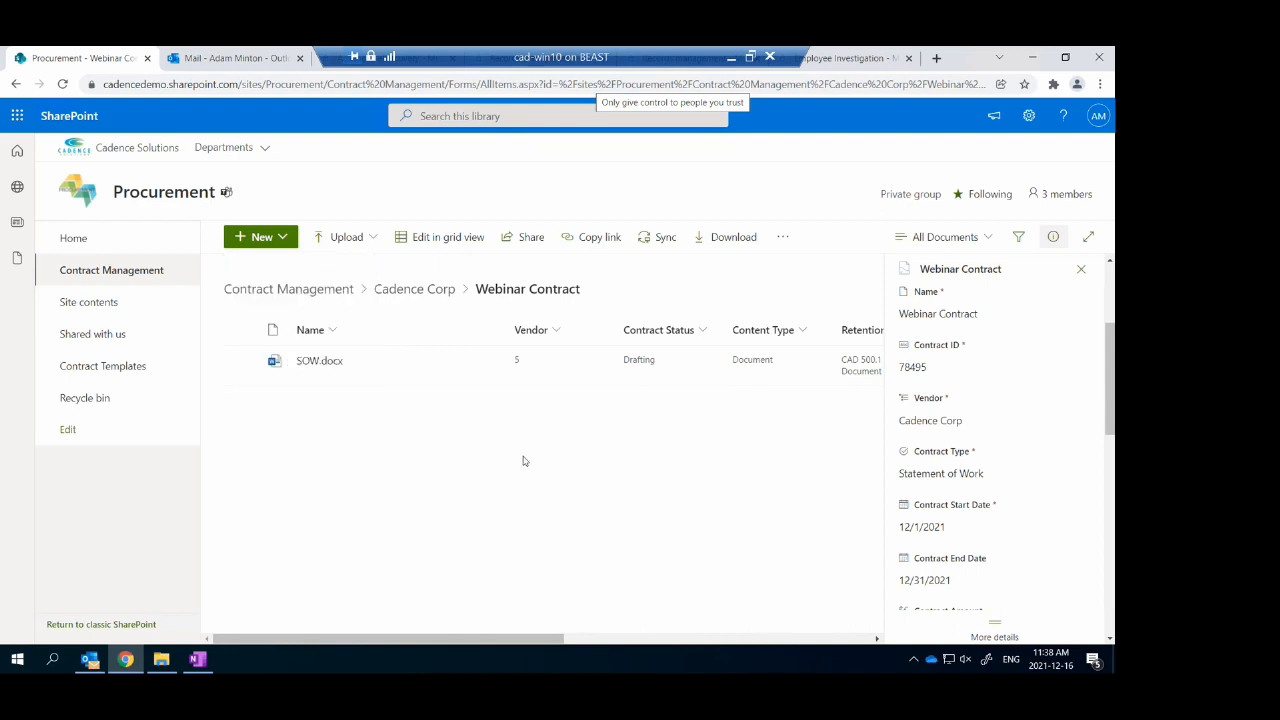
Back in Cadence Corp, show Webinar Contract's properties (Statement of Work, 2,000, Drafting) in a widened details pane
left_click(440, 289)
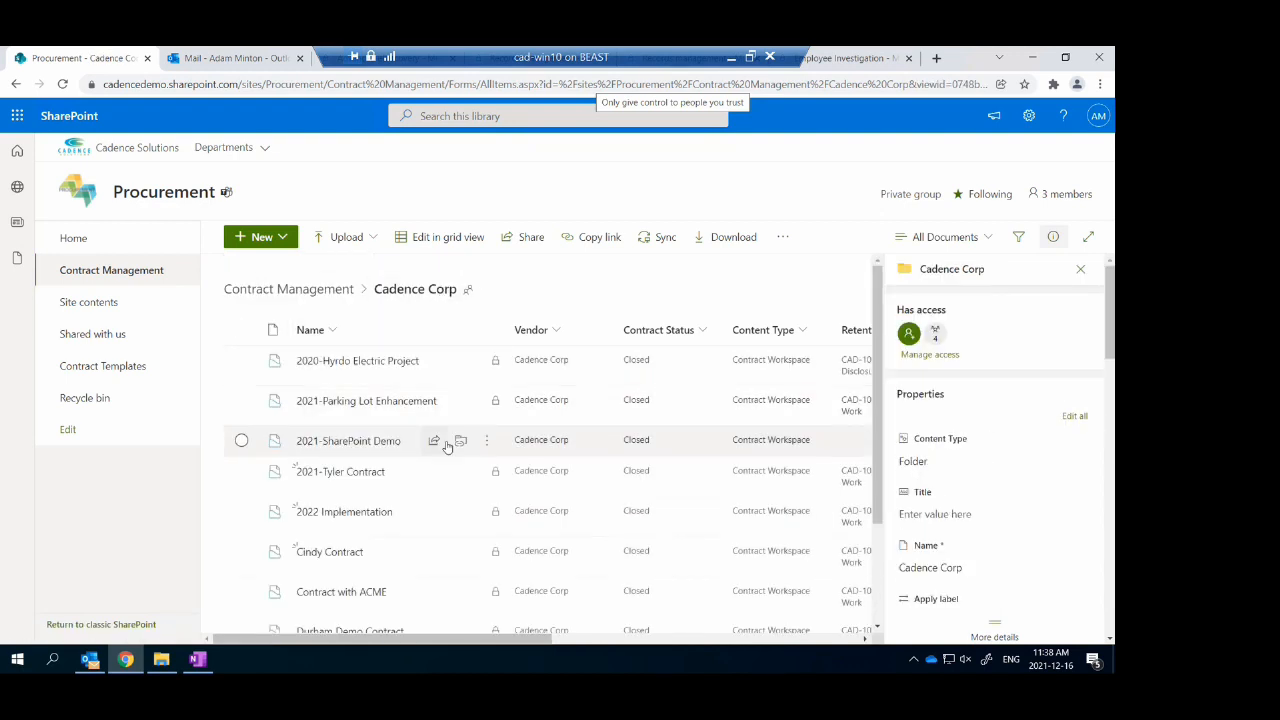
scroll(448, 448, "down", 1)
scroll(394, 509, "down", 1)
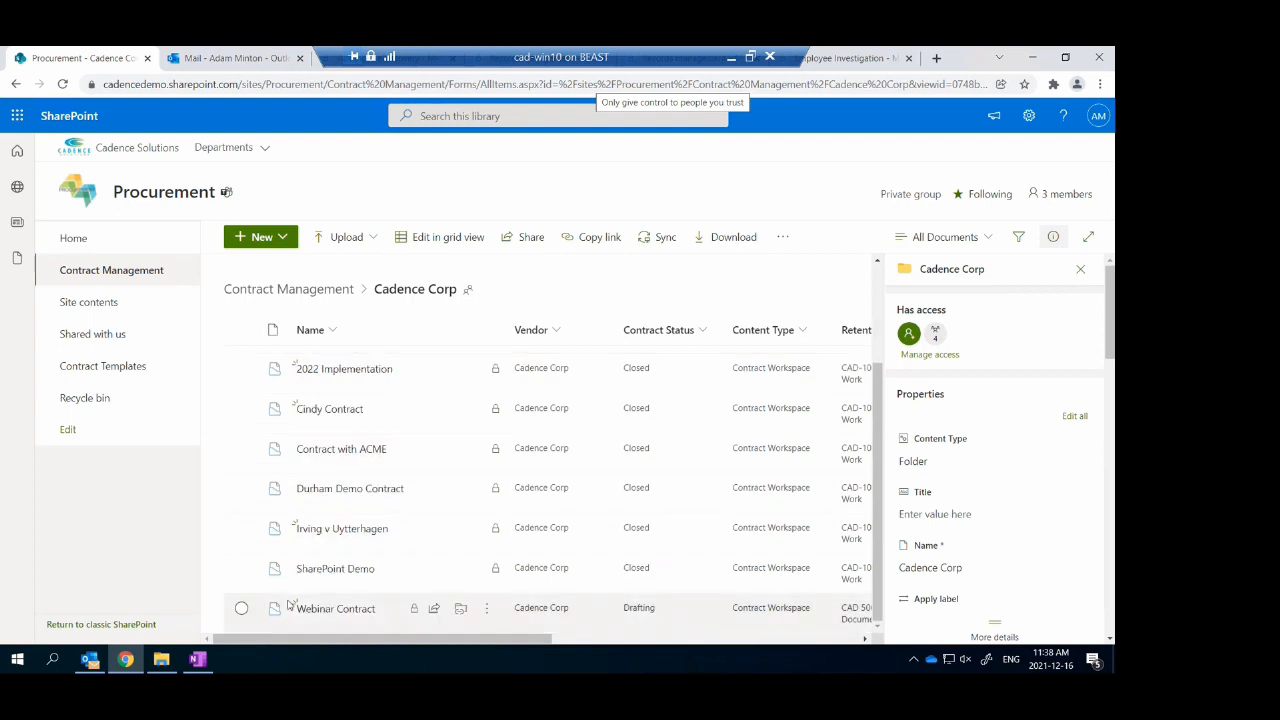
left_click(242, 609)
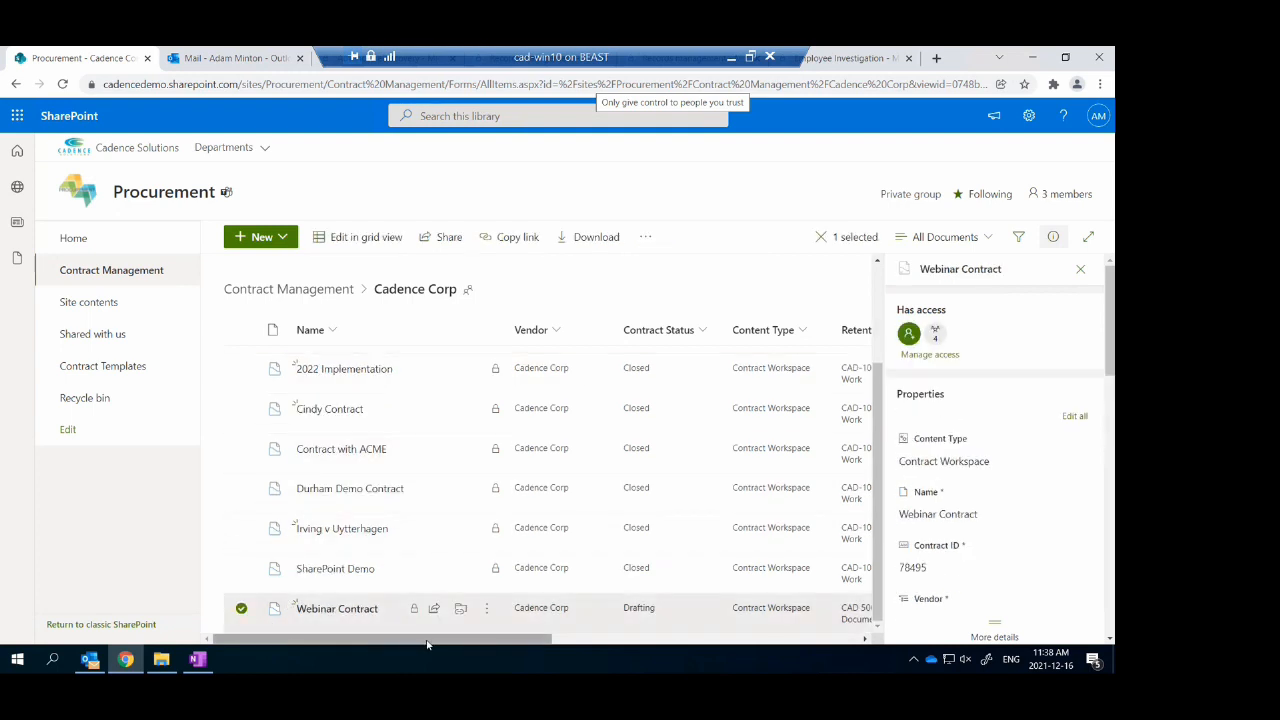
left_click_drag(427, 639, 569, 640)
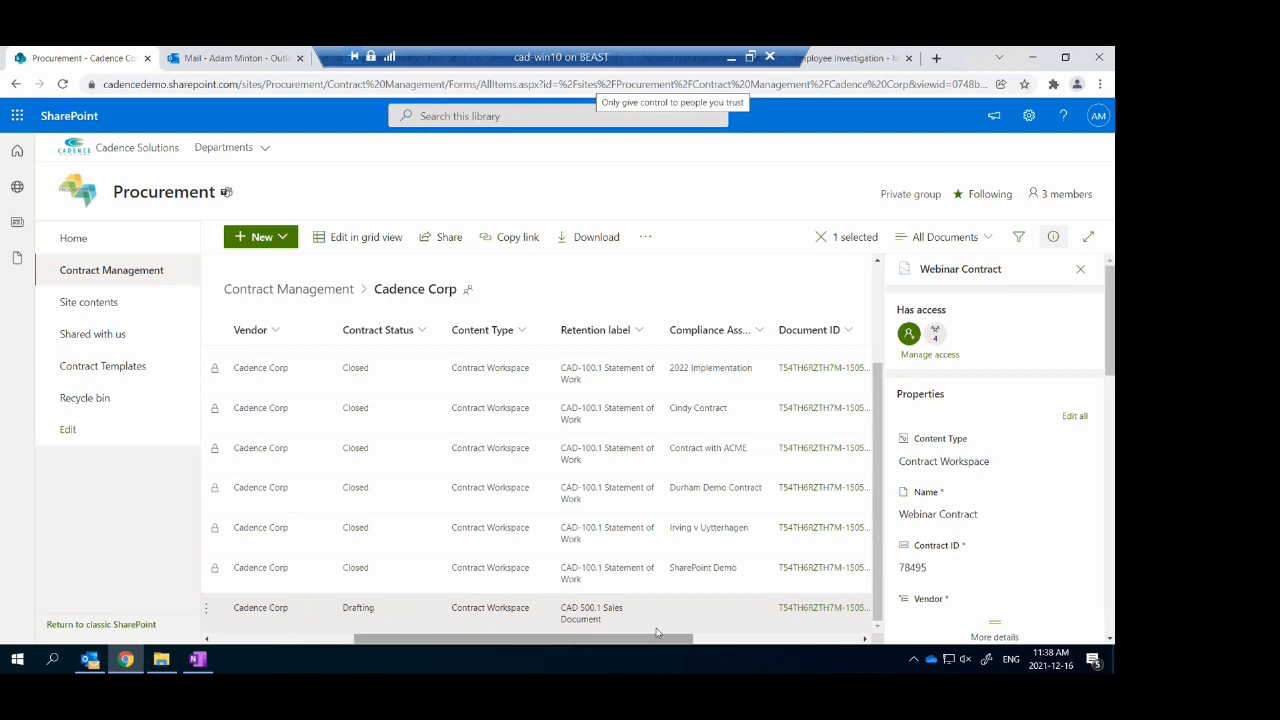
left_click(882, 352)
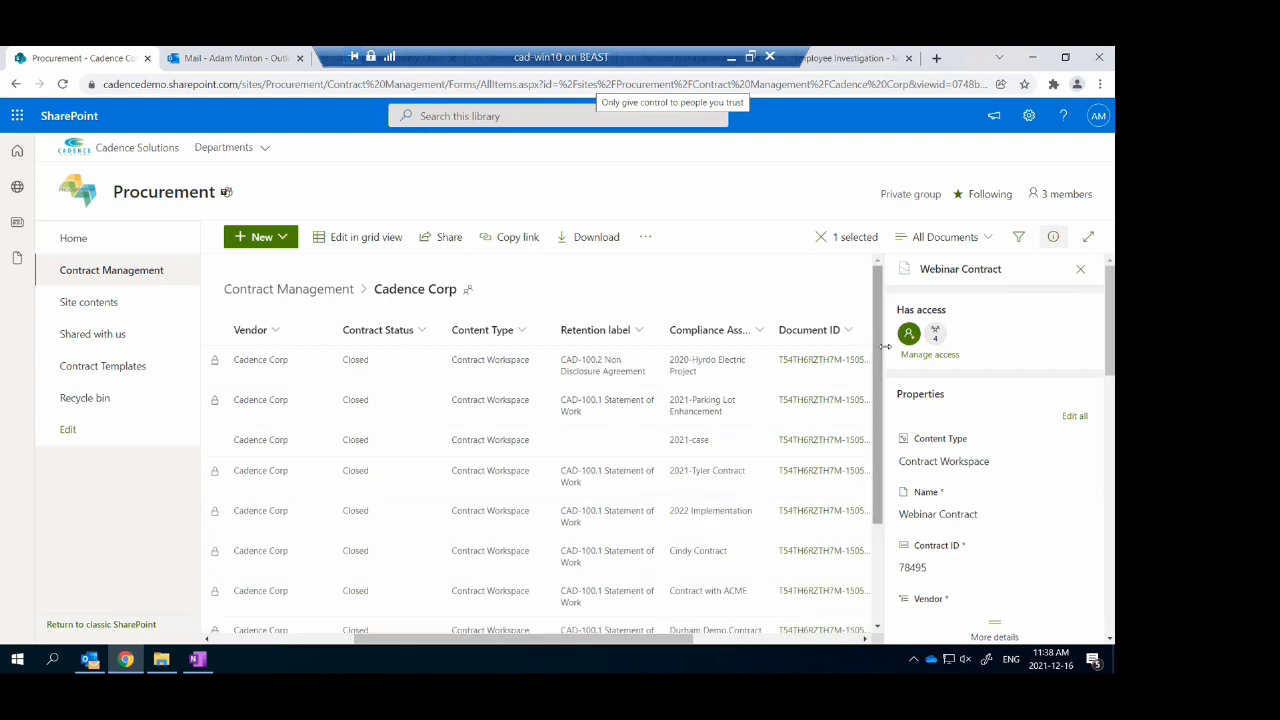
left_click_drag(885, 348, 727, 345)
scroll(853, 486, "down", 2)
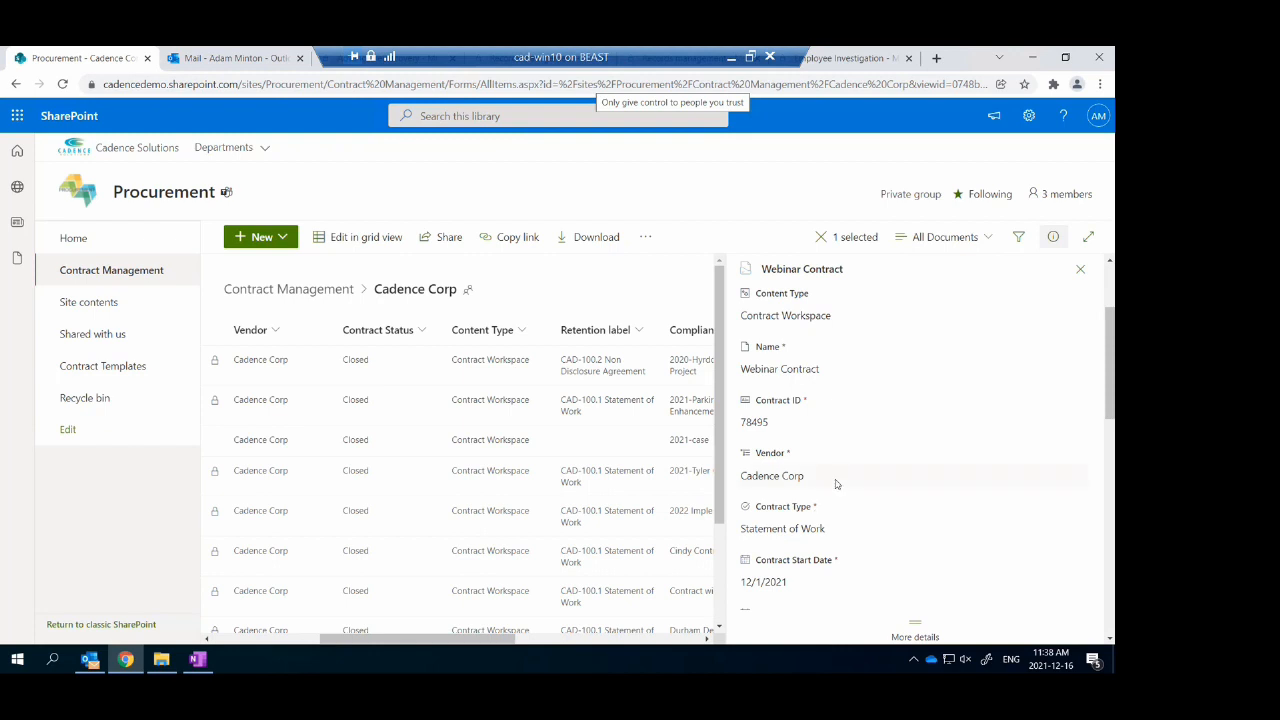
scroll(836, 484, "down", 3)
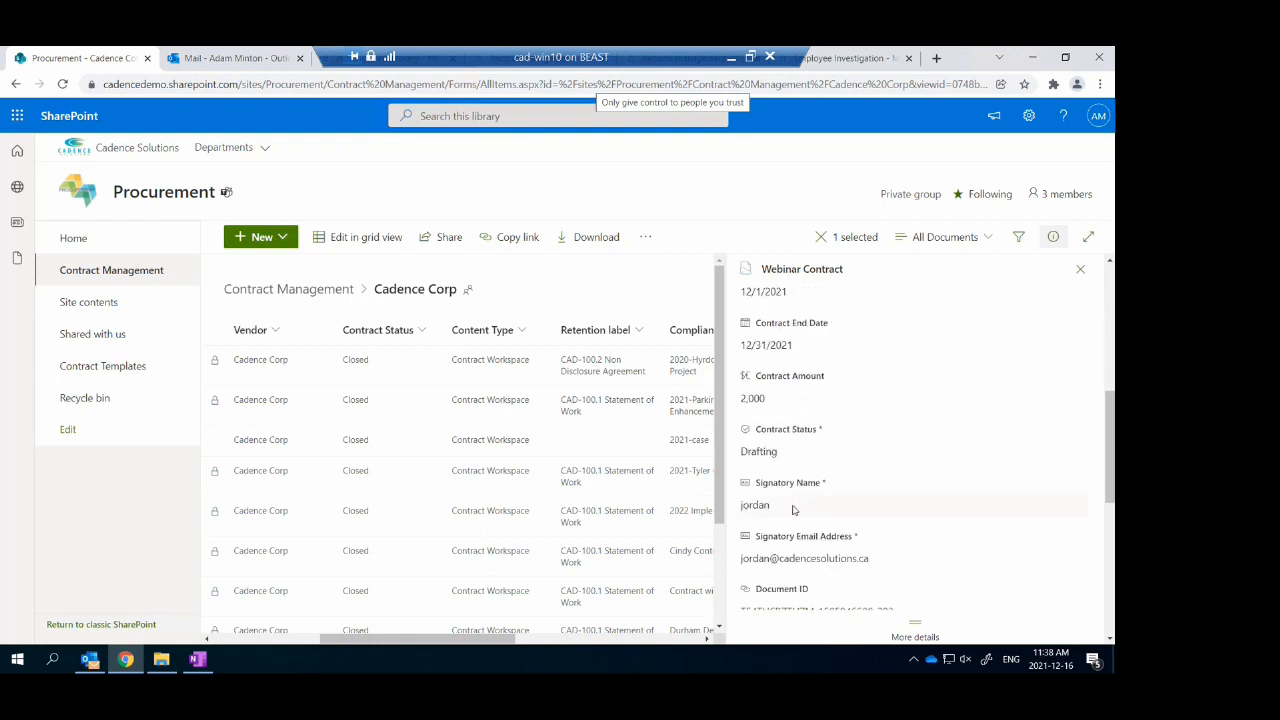
Set the Webinar Contract's Contract Status to Closed, matching the other Cadence Corp contracts
left_click(774, 452)
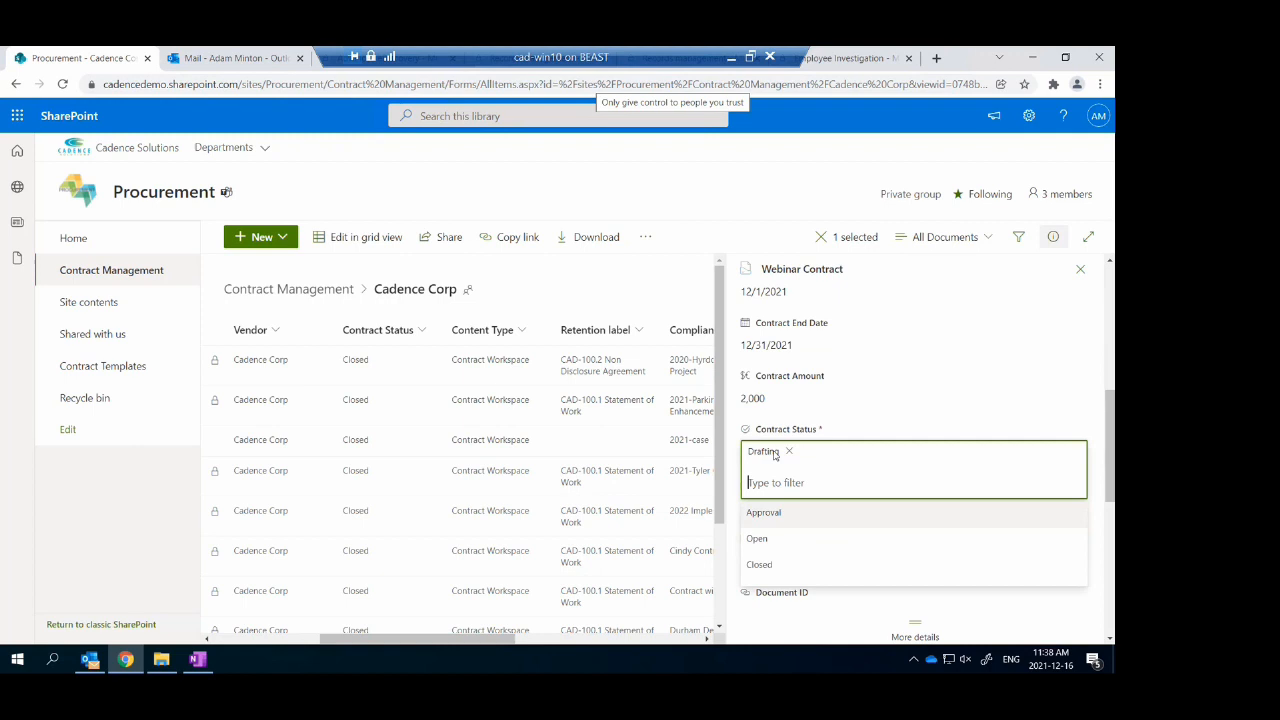
left_click(770, 565)
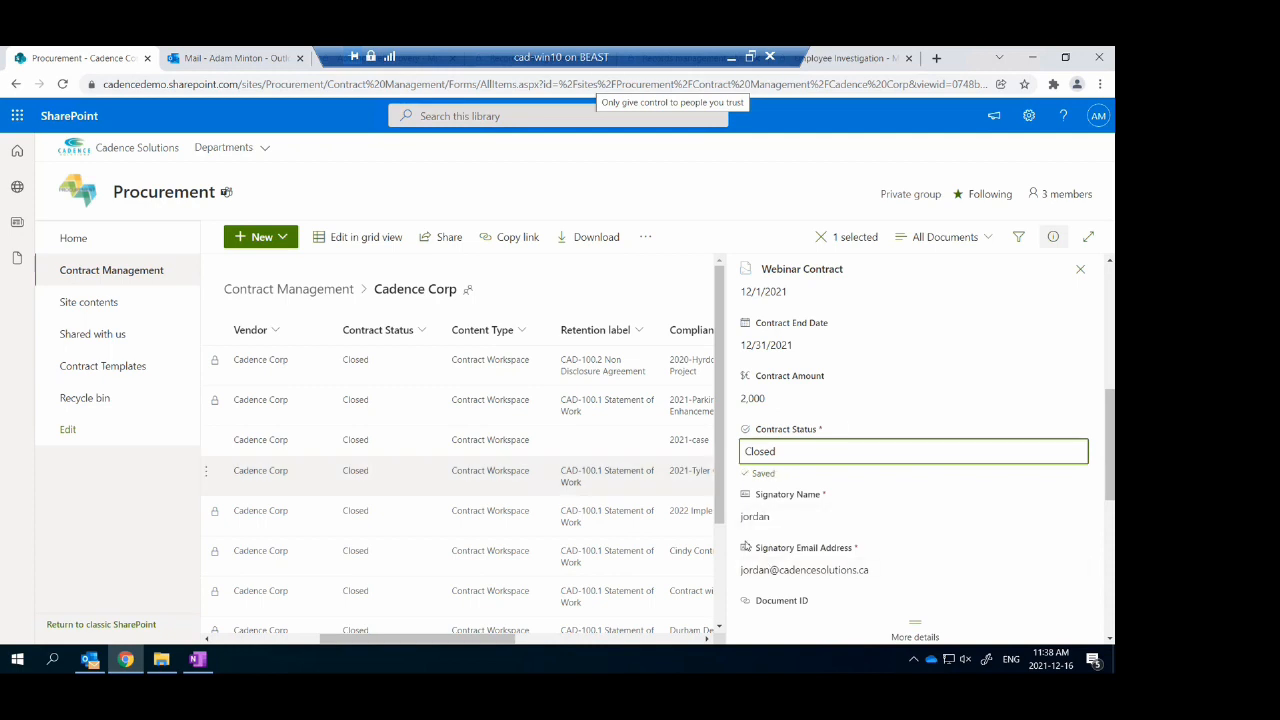
left_click_drag(452, 643, 508, 645)
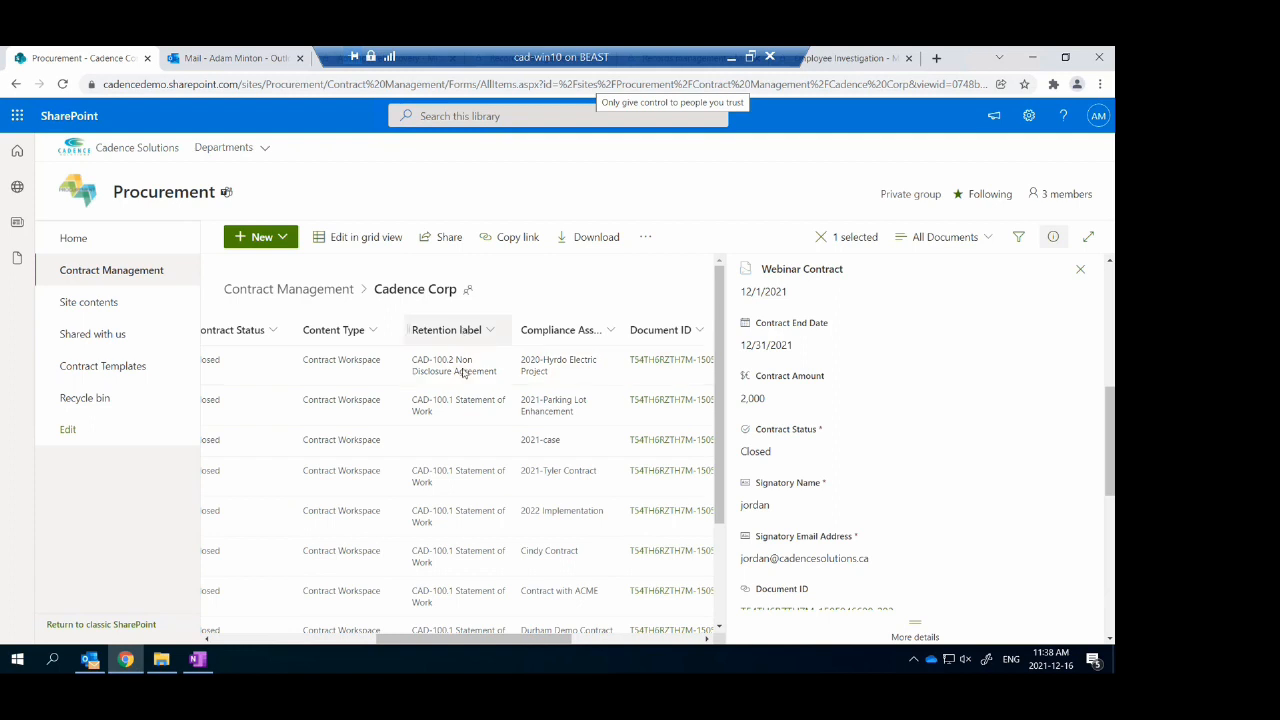
scroll(455, 430, "down", 1)
scroll(451, 444, "down", 1)
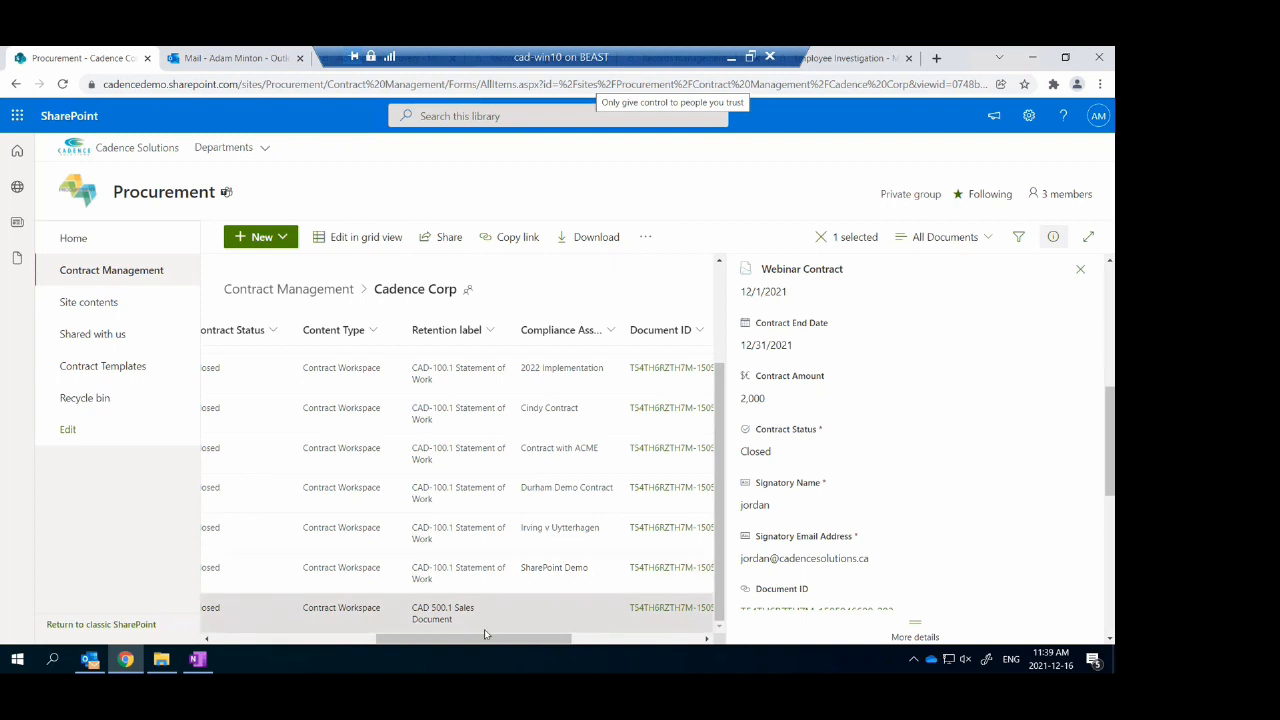
left_click_drag(478, 639, 322, 640)
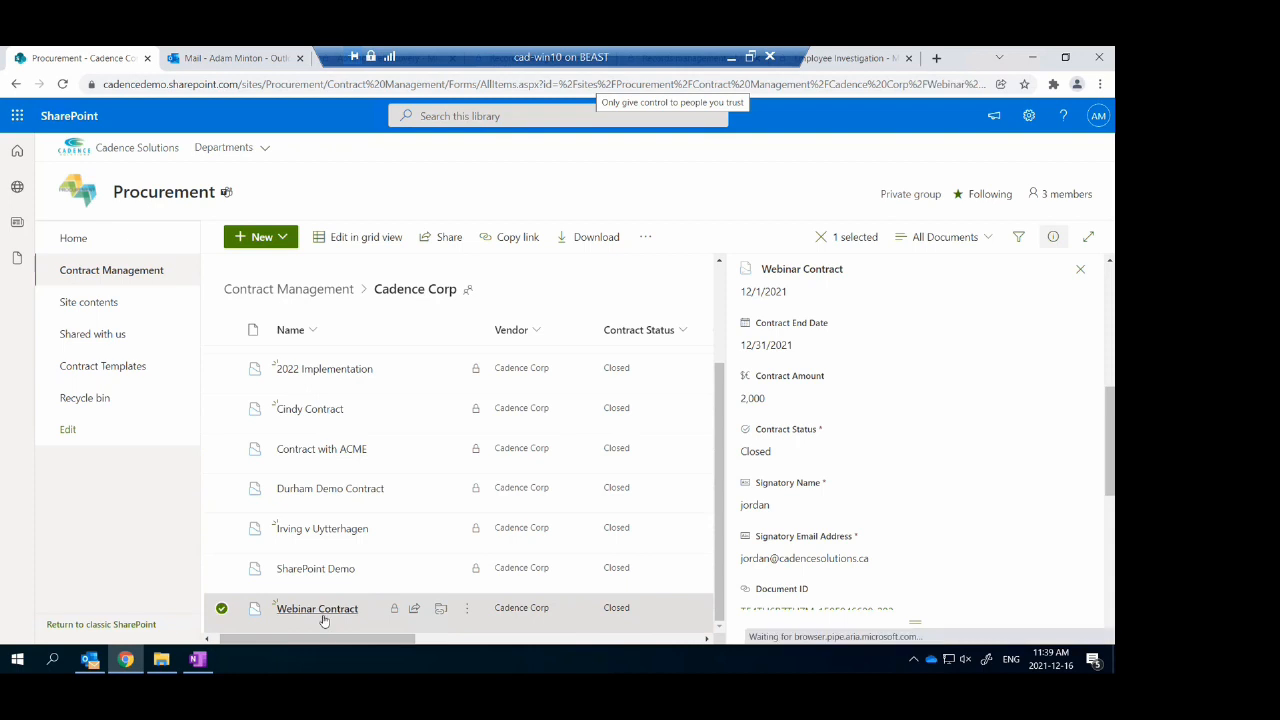
Open the Webinar Contract document set and close the details pane to see SOW.docx still Drafting
left_click(318, 610)
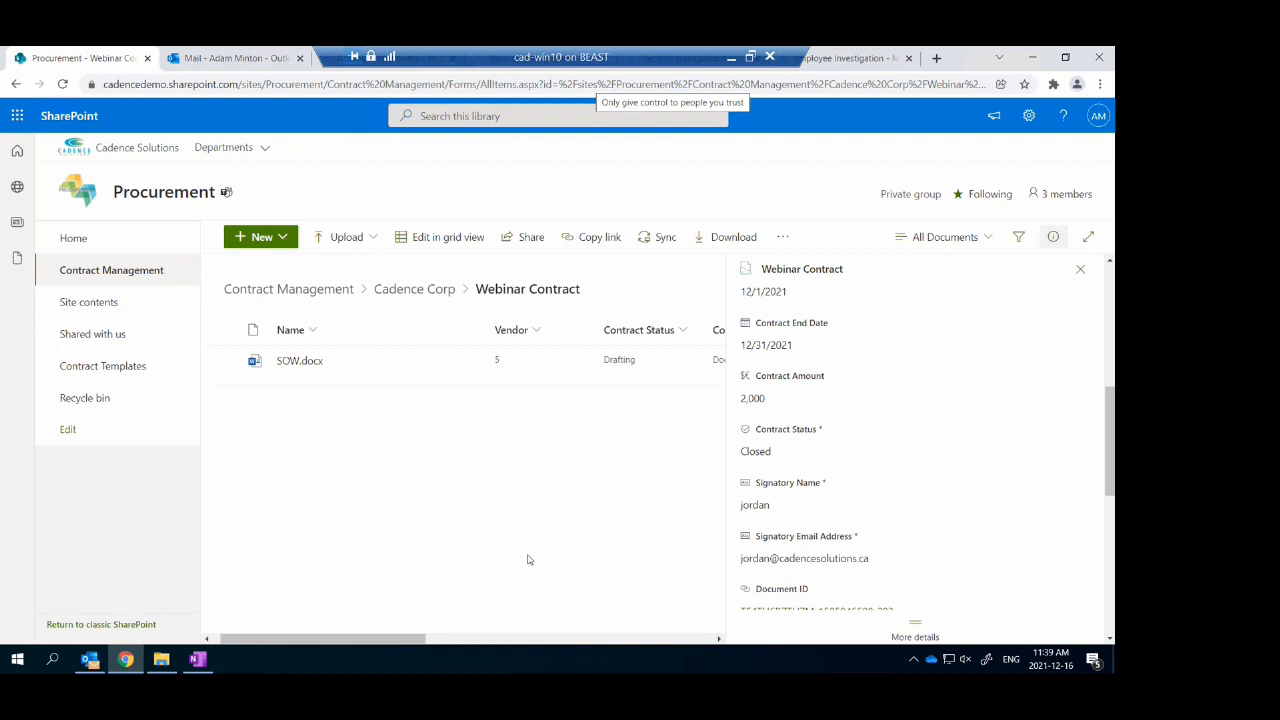
left_click(1081, 270)
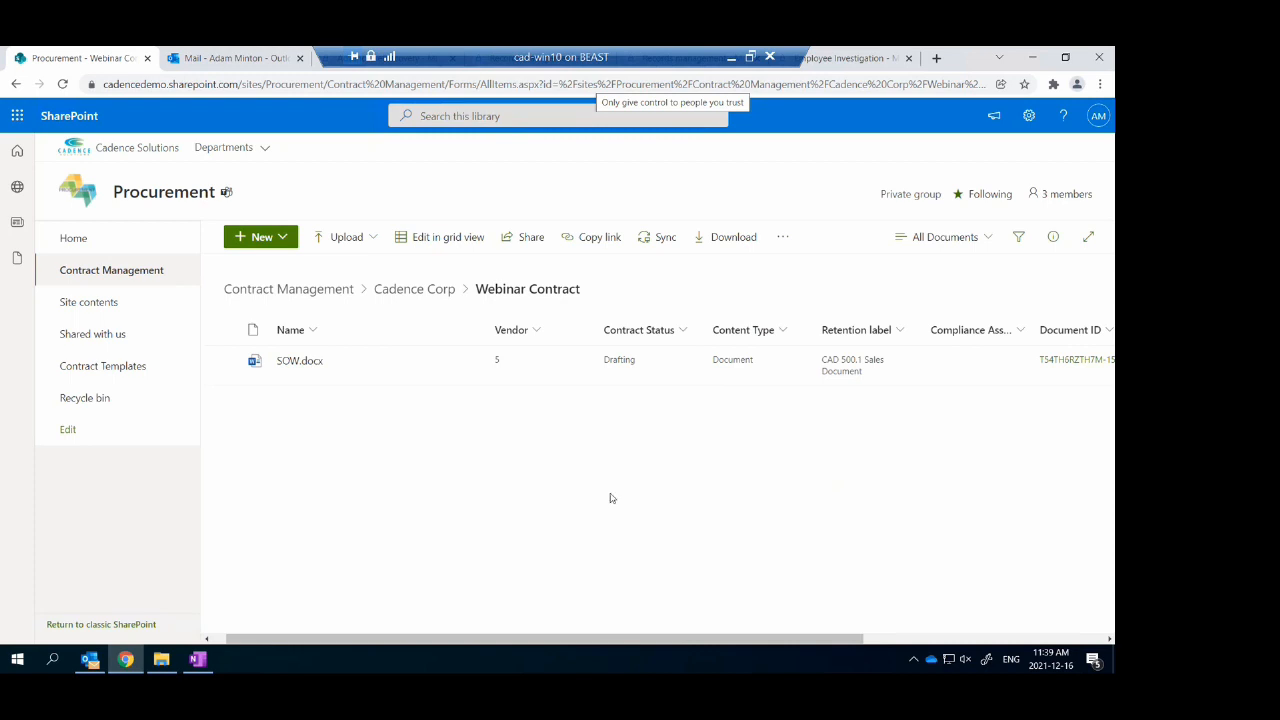
Duplicate the Procurement tab and go to the Human Resources department site in the new tab
left_click(230, 148)
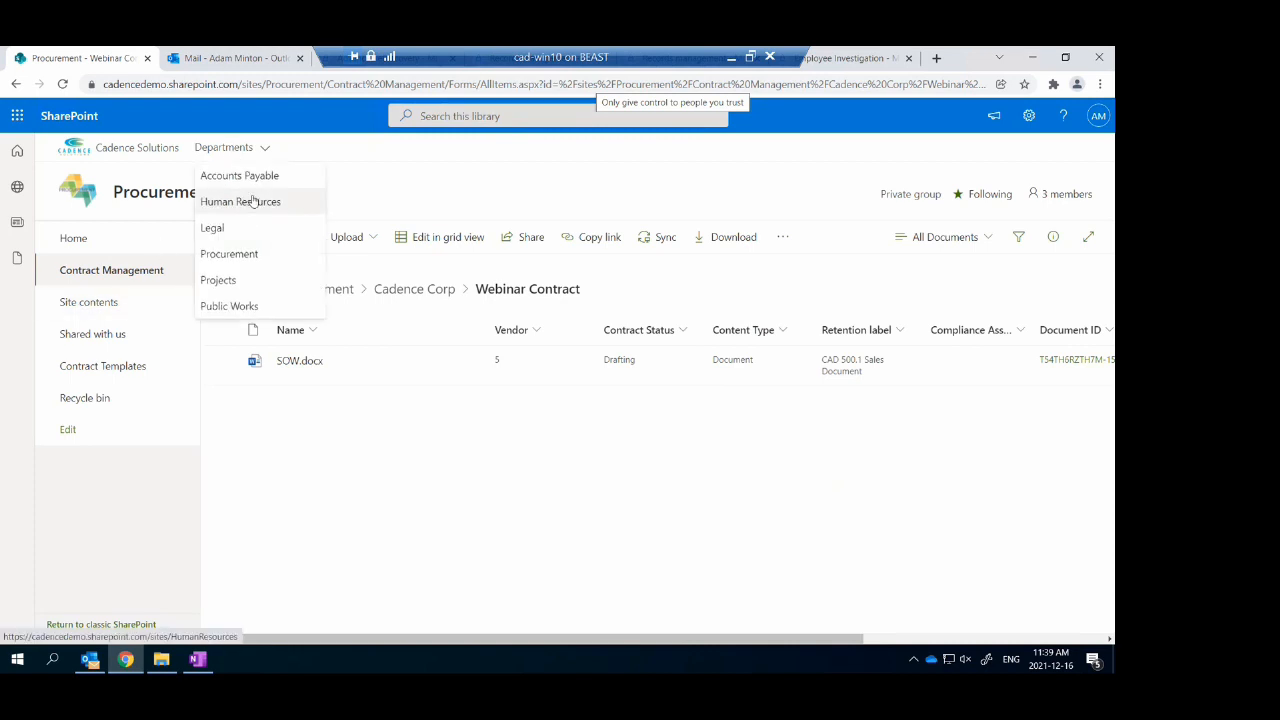
right_click(110, 57)
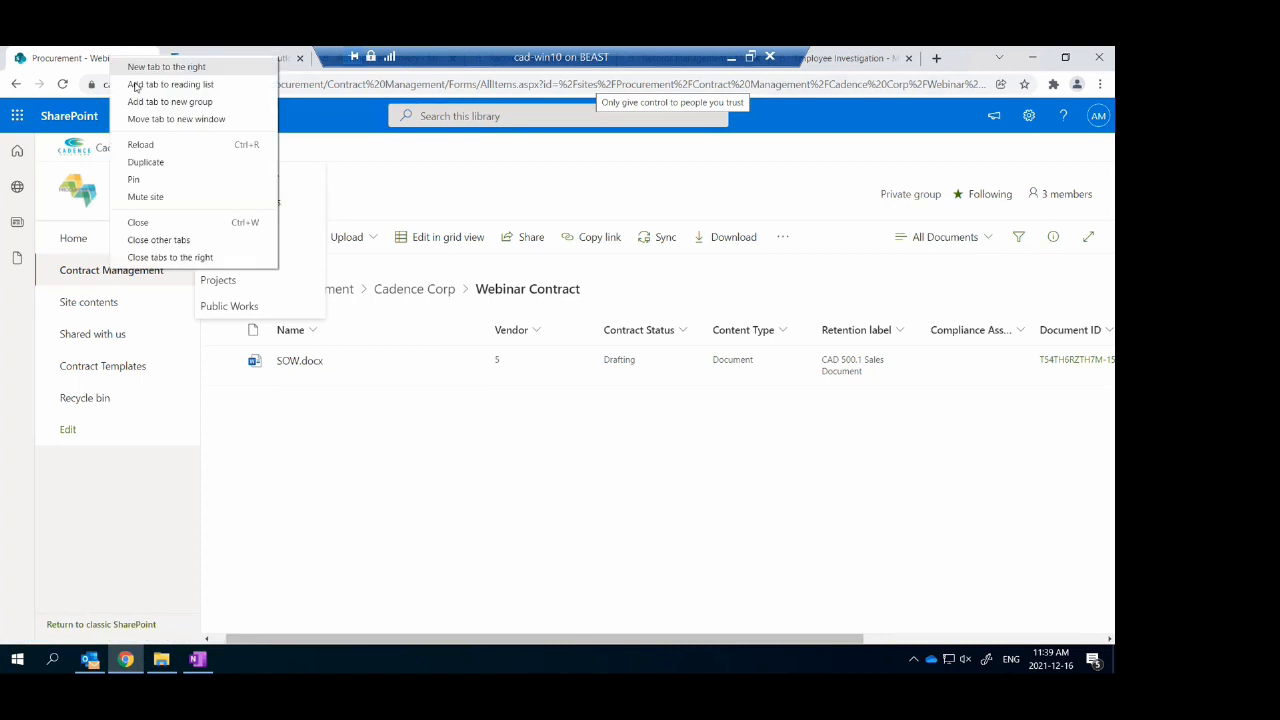
left_click(177, 162)
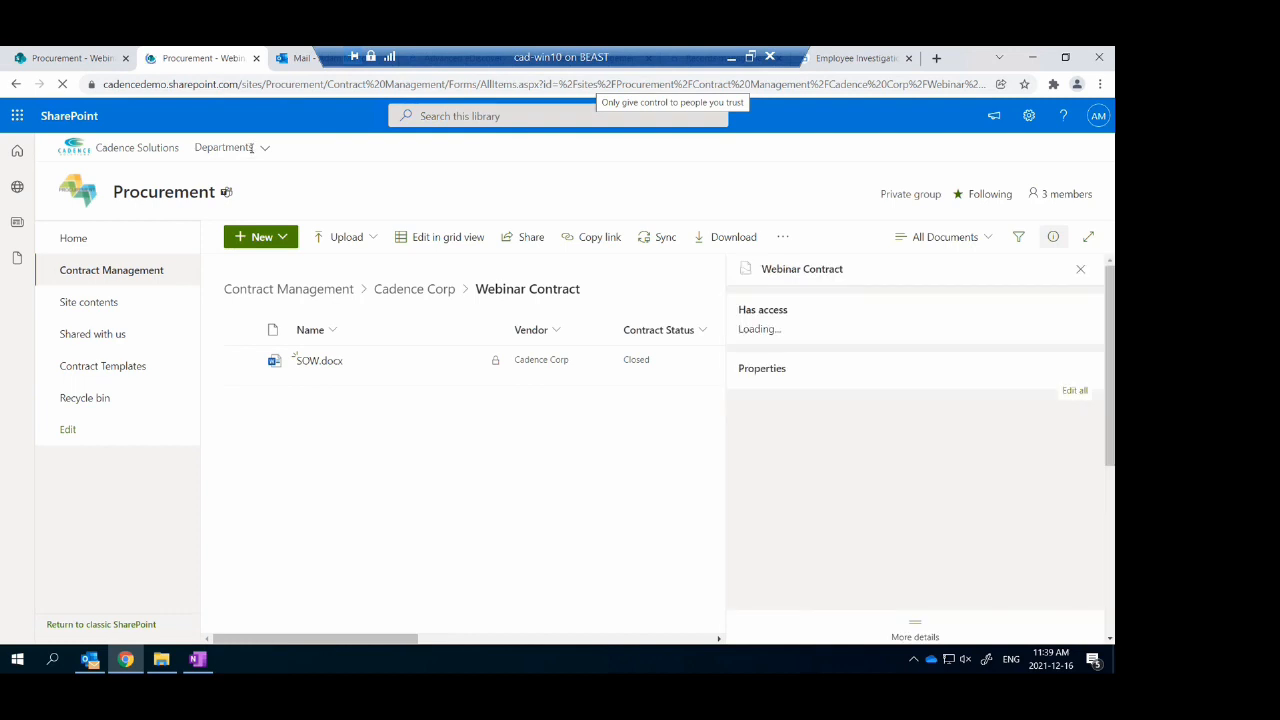
left_click(261, 209)
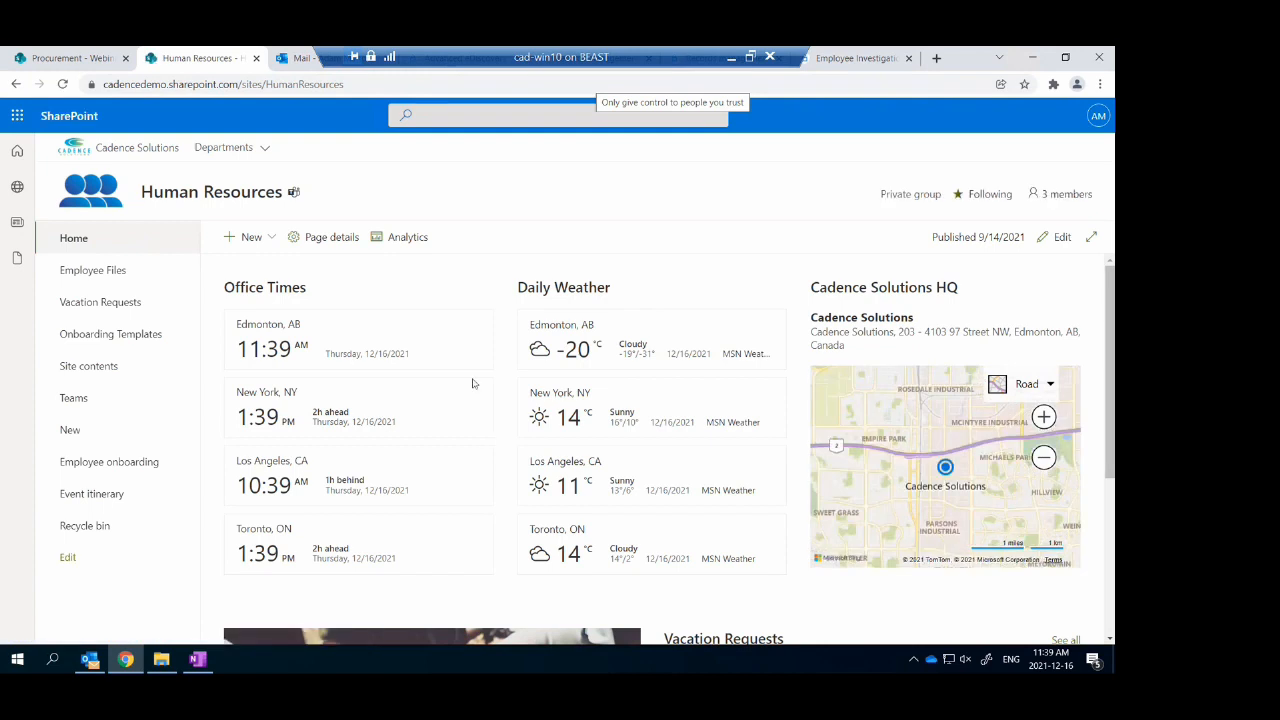
Go to Employee Files, open the employee's folder, then its 1. Onboarding Documents folder
left_click(139, 276)
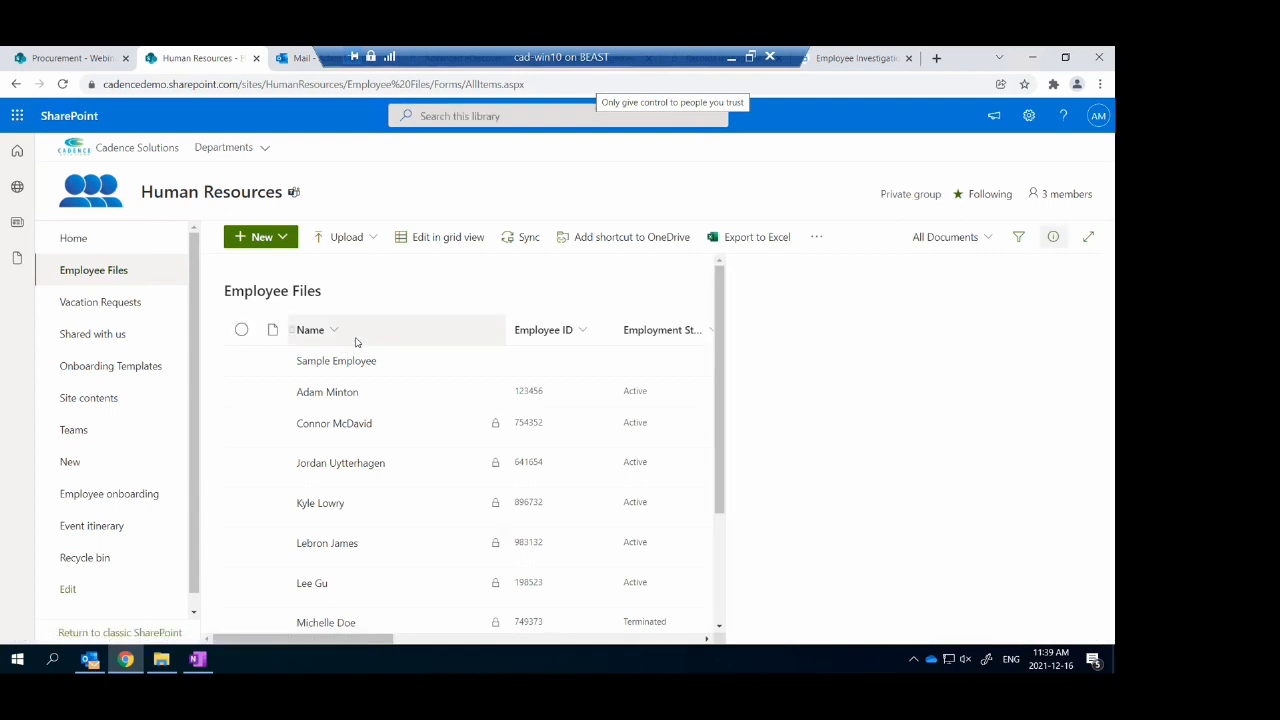
left_click(336, 506)
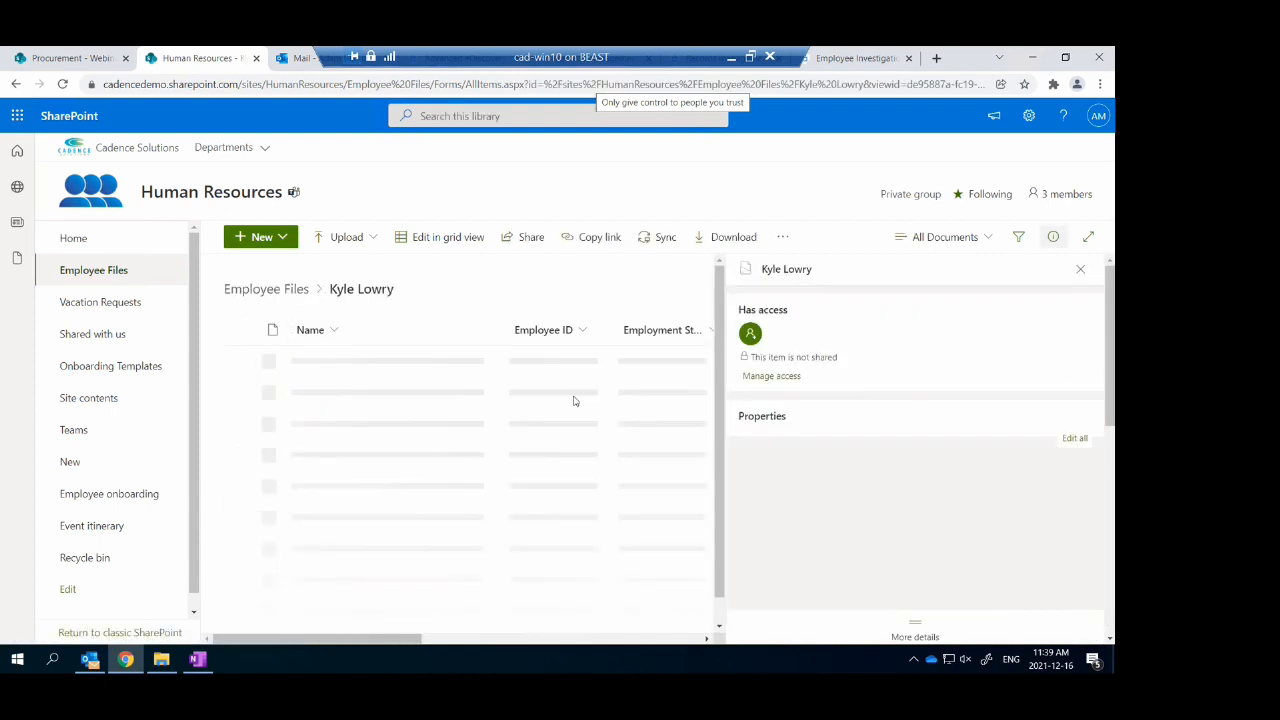
left_click_drag(729, 288, 861, 290)
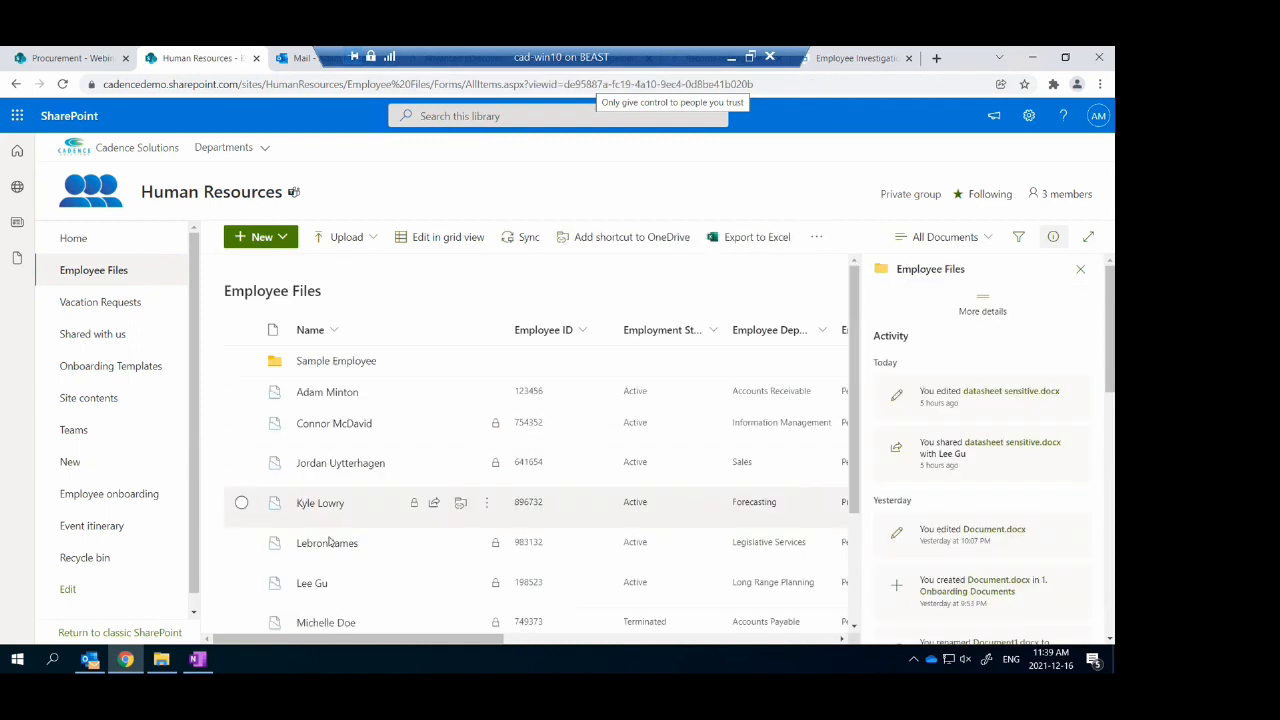
left_click(325, 507)
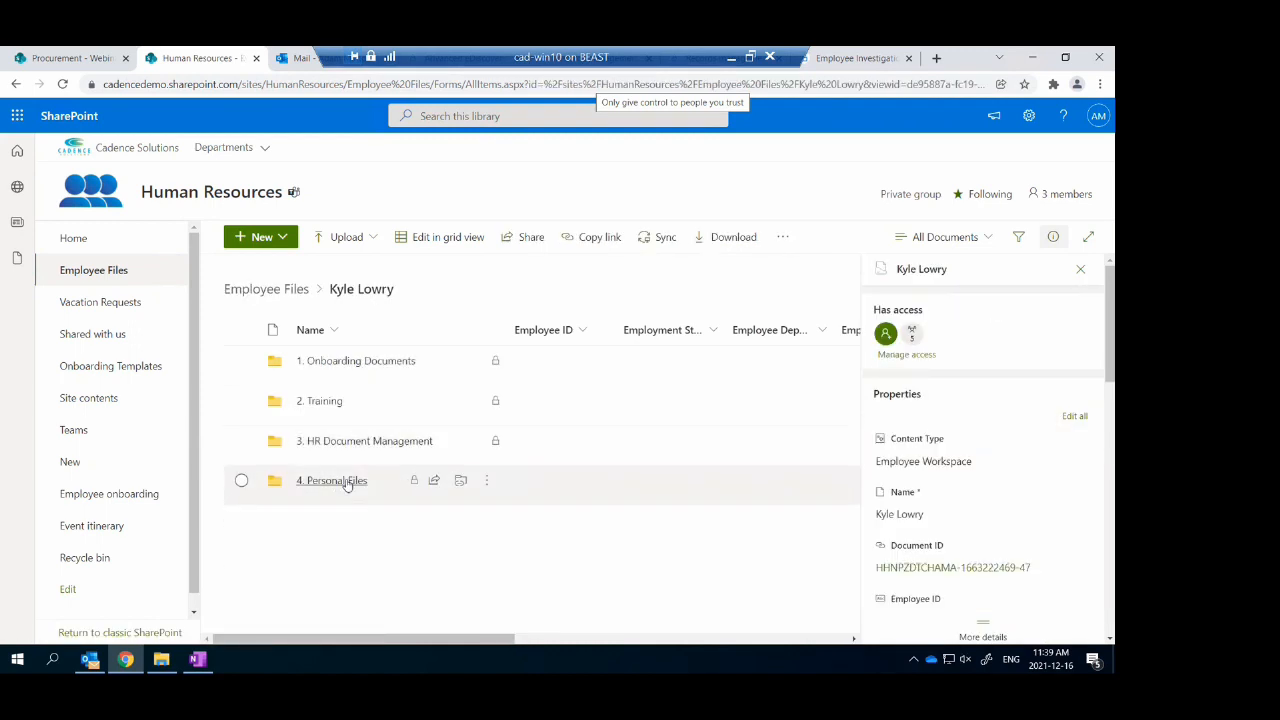
left_click(347, 362)
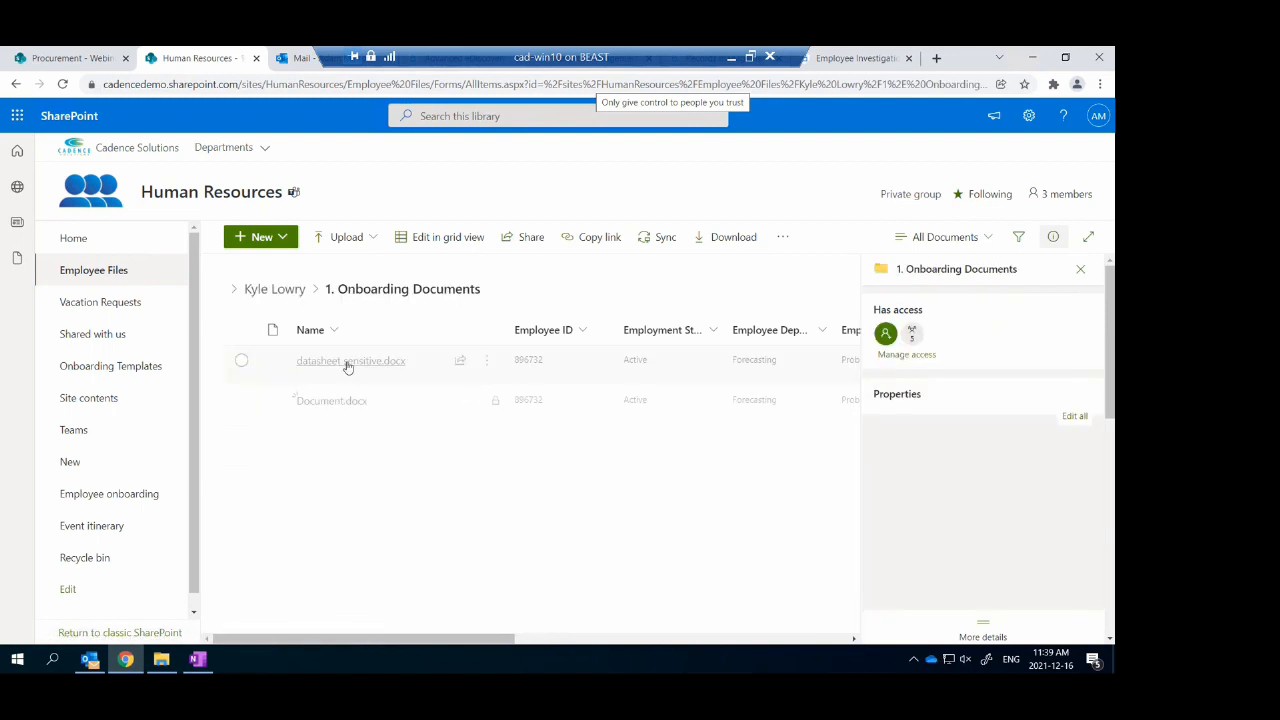
Open datasheet sensitive.docx in Word for the web in a new tab
left_click(510, 363)
right_click(510, 363)
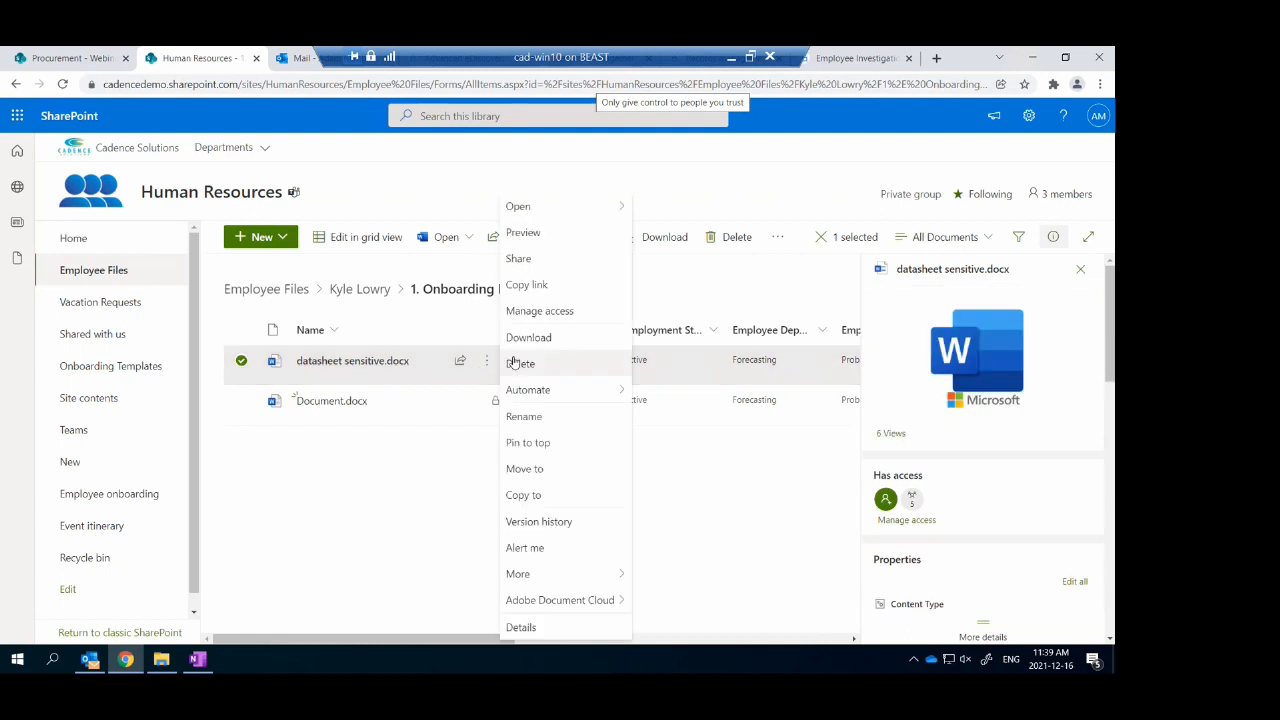
mouse_move(580, 211)
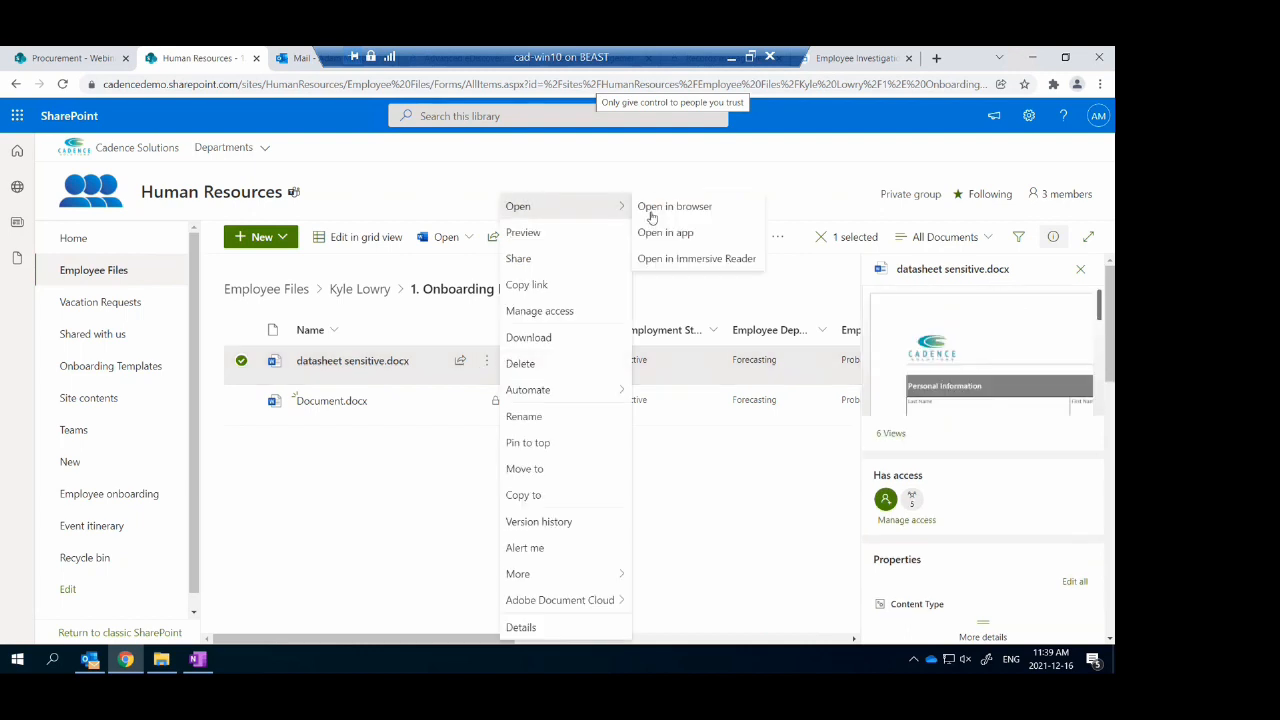
left_click(655, 207)
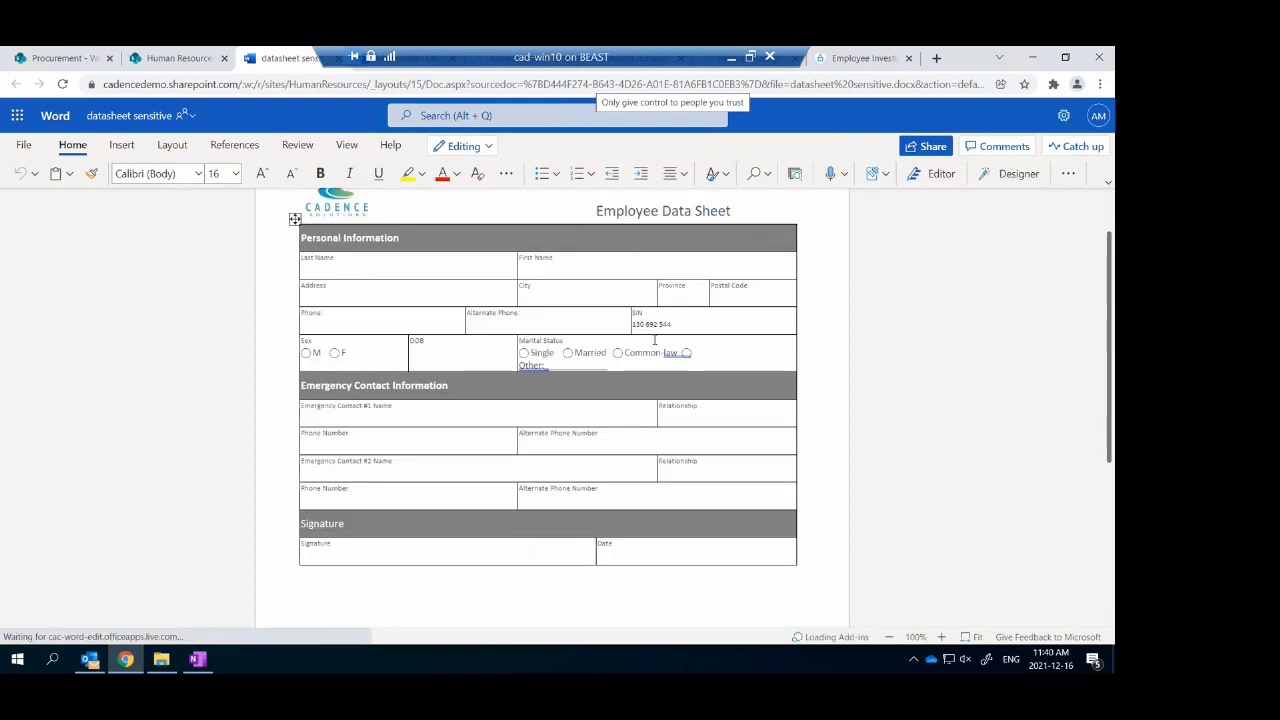
Select the filled-in SIN value on the Employee Data Sheet, then return to the SharePoint library
left_click(673, 325)
triple_click(657, 325)
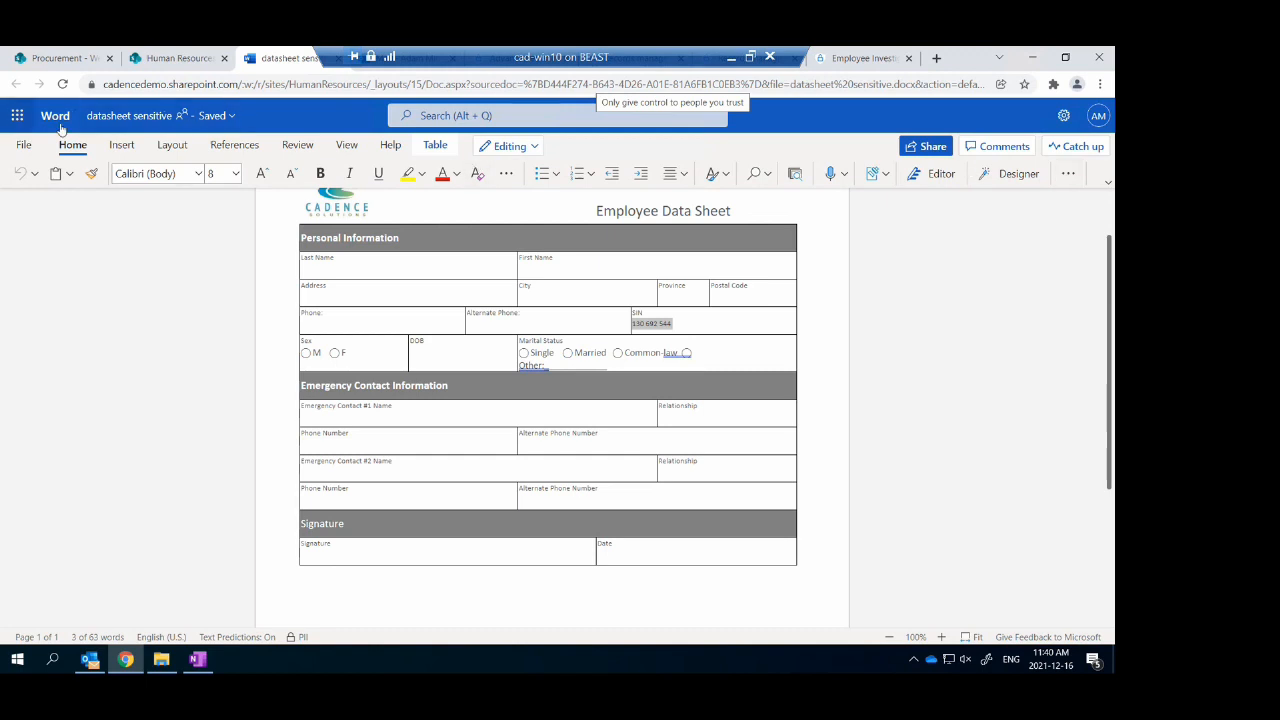
left_click(178, 58)
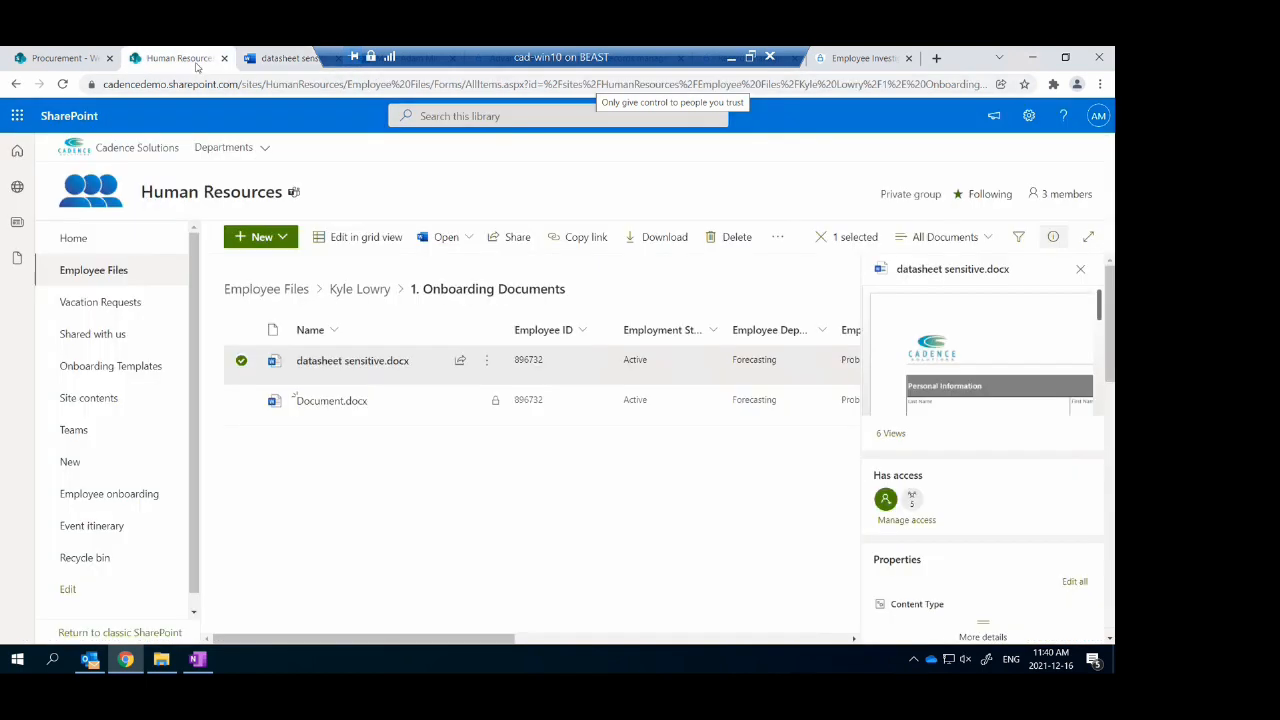
With File Explorer at 1. Demo Docs, download datasheet sensitive.docx from the library and open it in Word
left_click(338, 524)
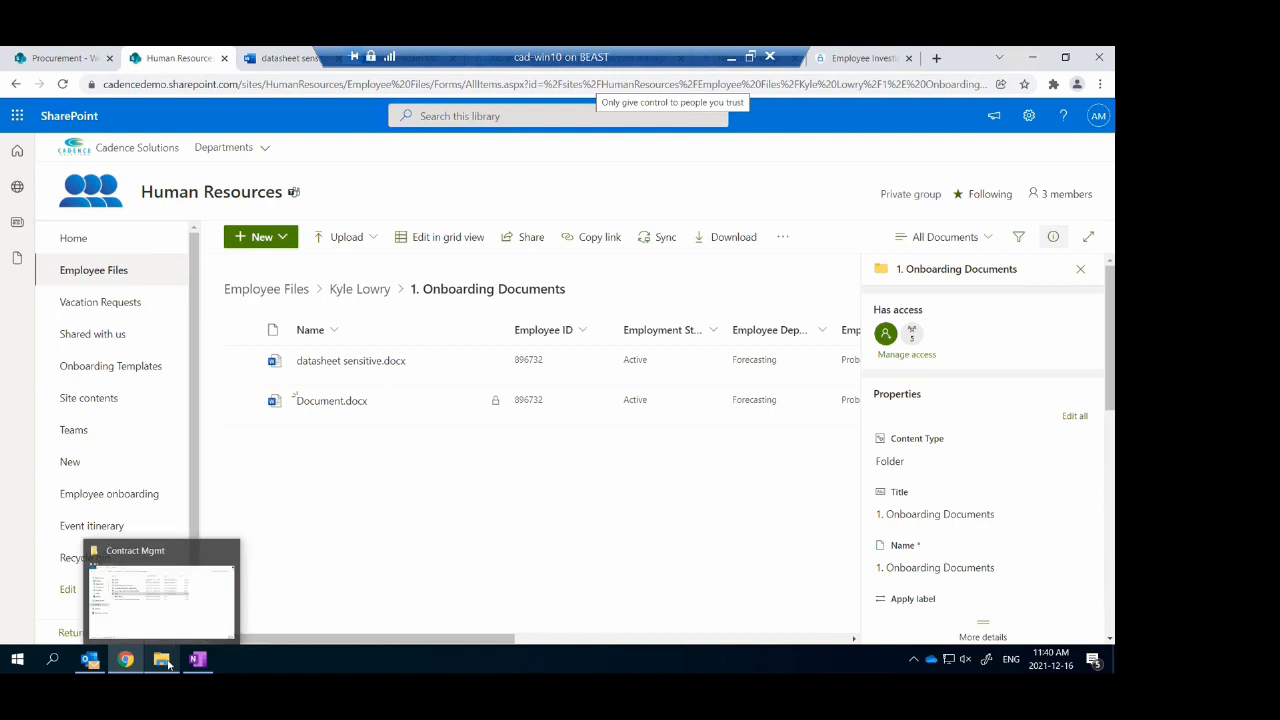
left_click(168, 665)
left_click(495, 266)
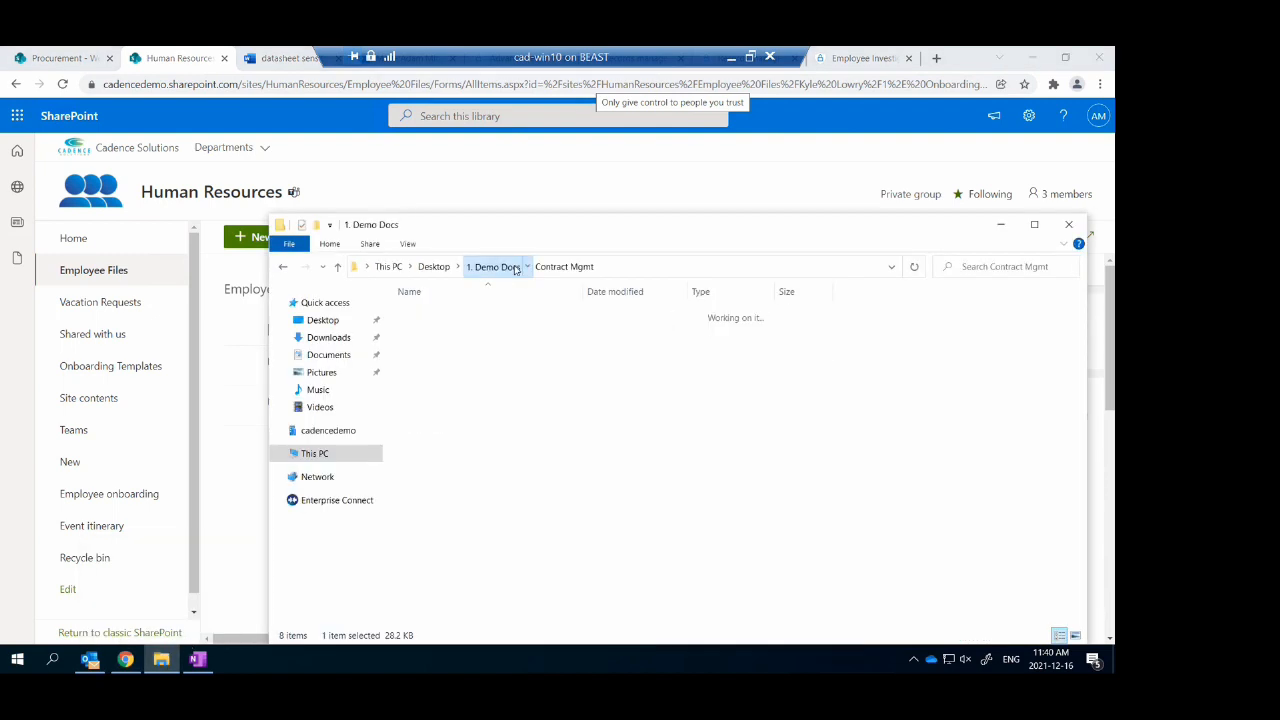
left_click(240, 400)
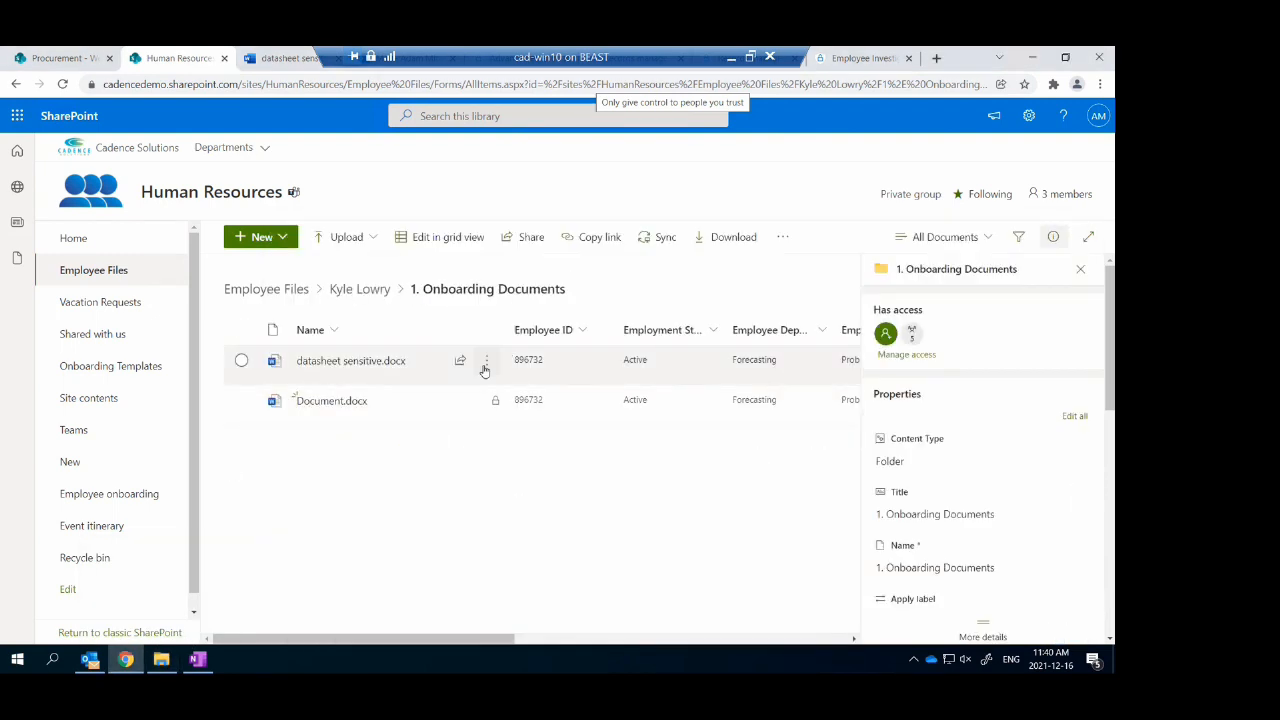
left_click(486, 361)
left_click(525, 338)
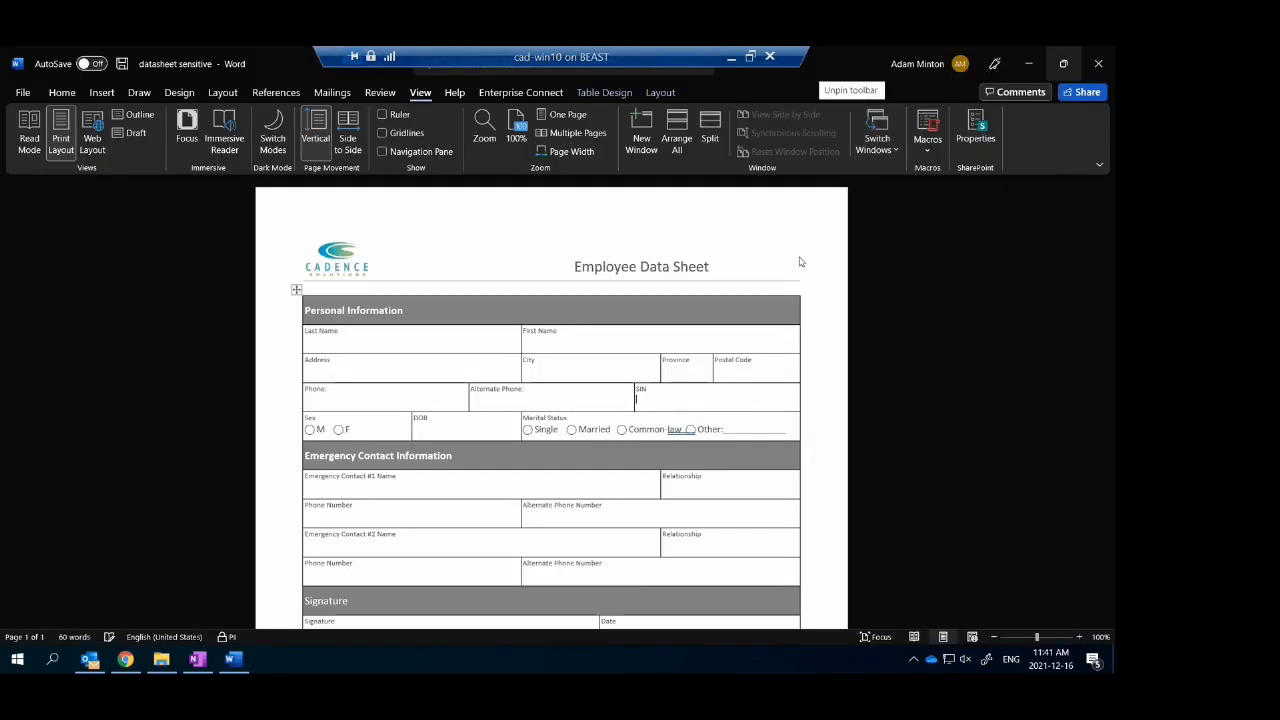
Close the datasheet in Word and select the downloaded file in the Downloads folder
left_click(1098, 63)
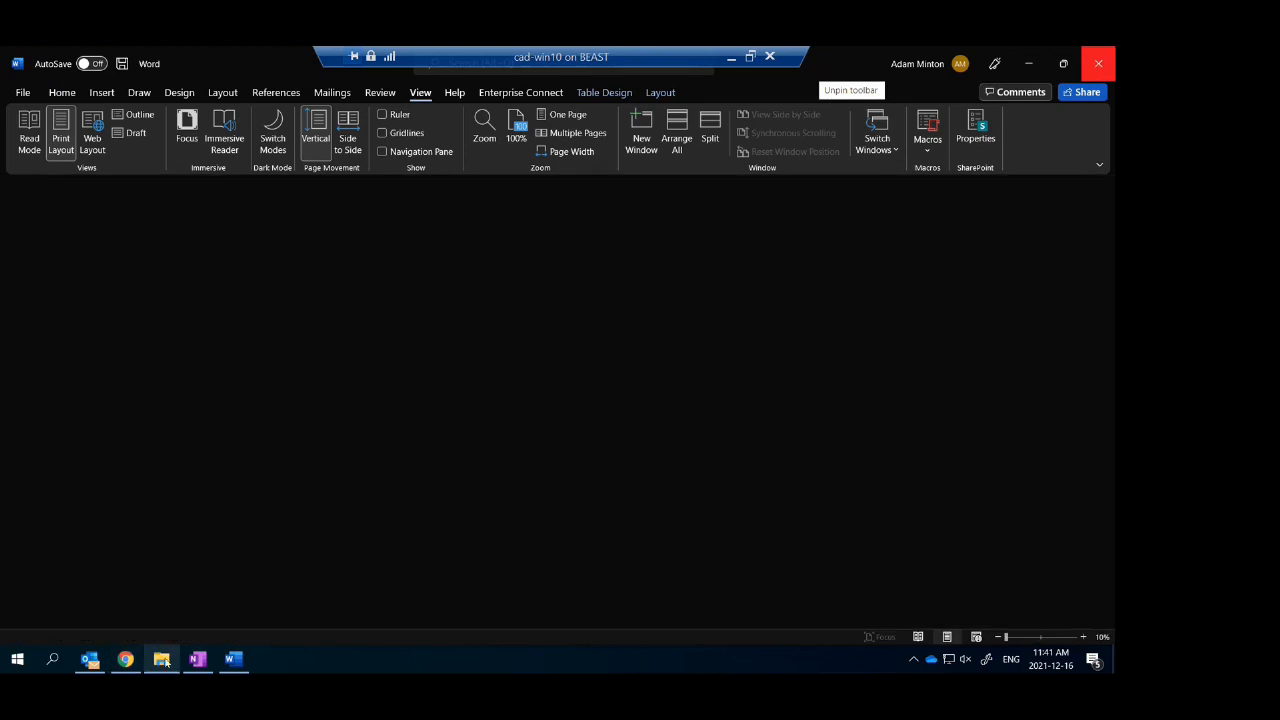
mouse_move(166, 662)
left_click(182, 629)
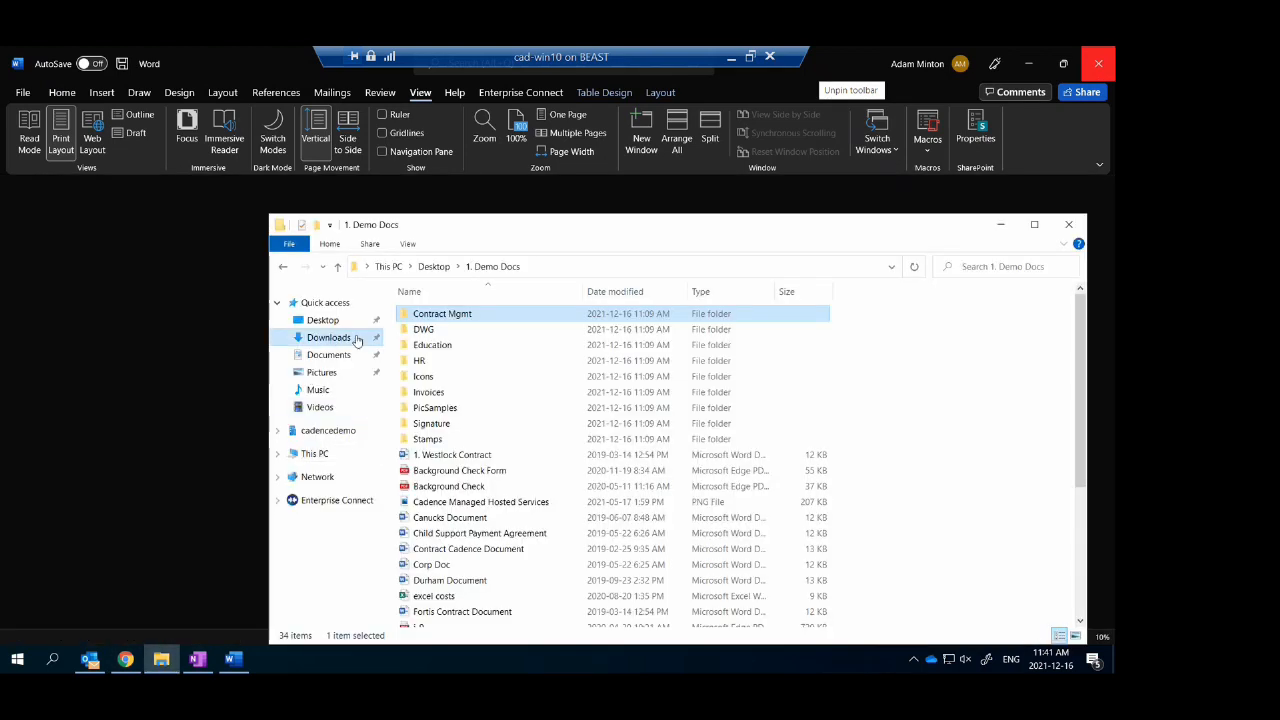
left_click(350, 337)
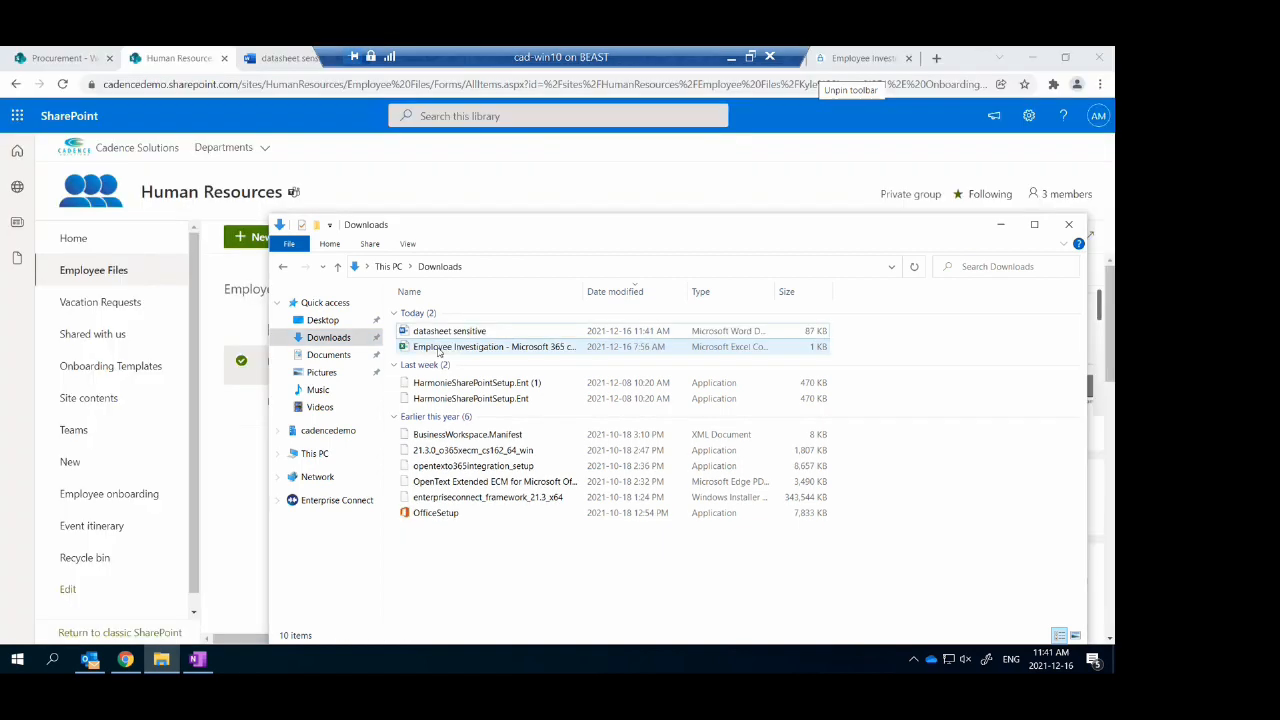
left_click(443, 333)
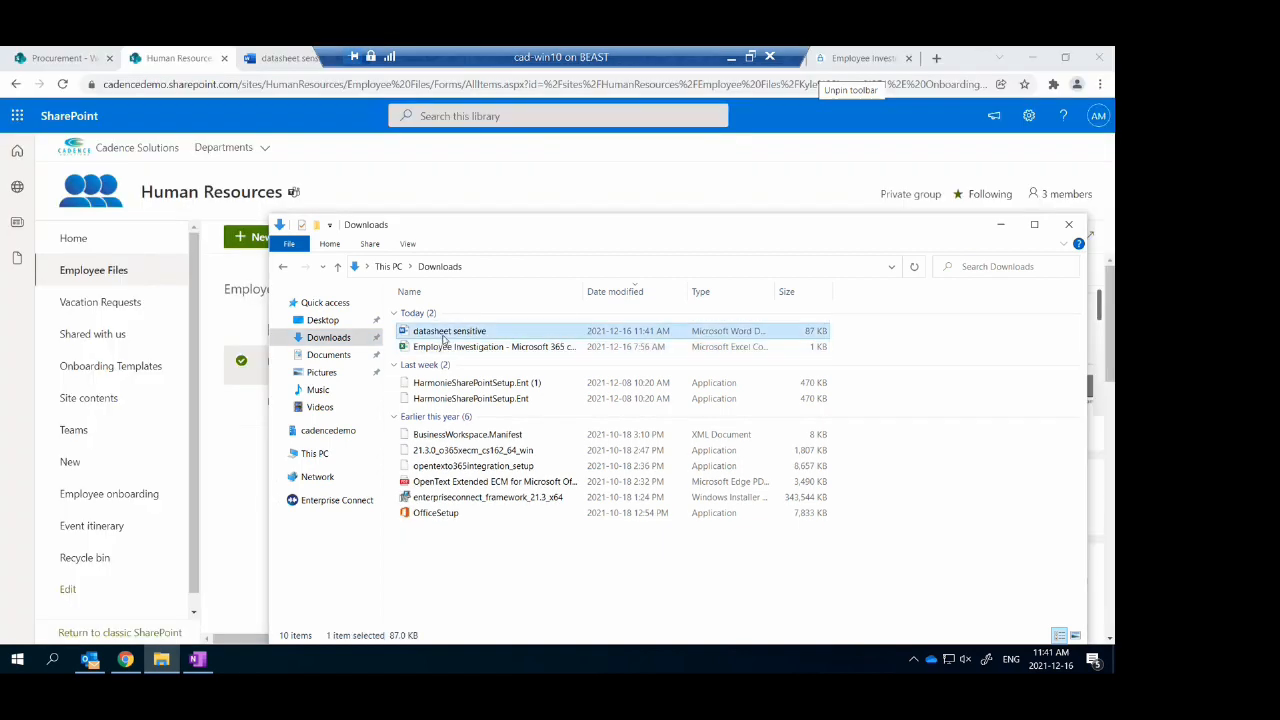
Rename the file to Demo Datasheet and drag it into the 1. Onboarding Documents library
left_click(441, 336)
type("Demo")
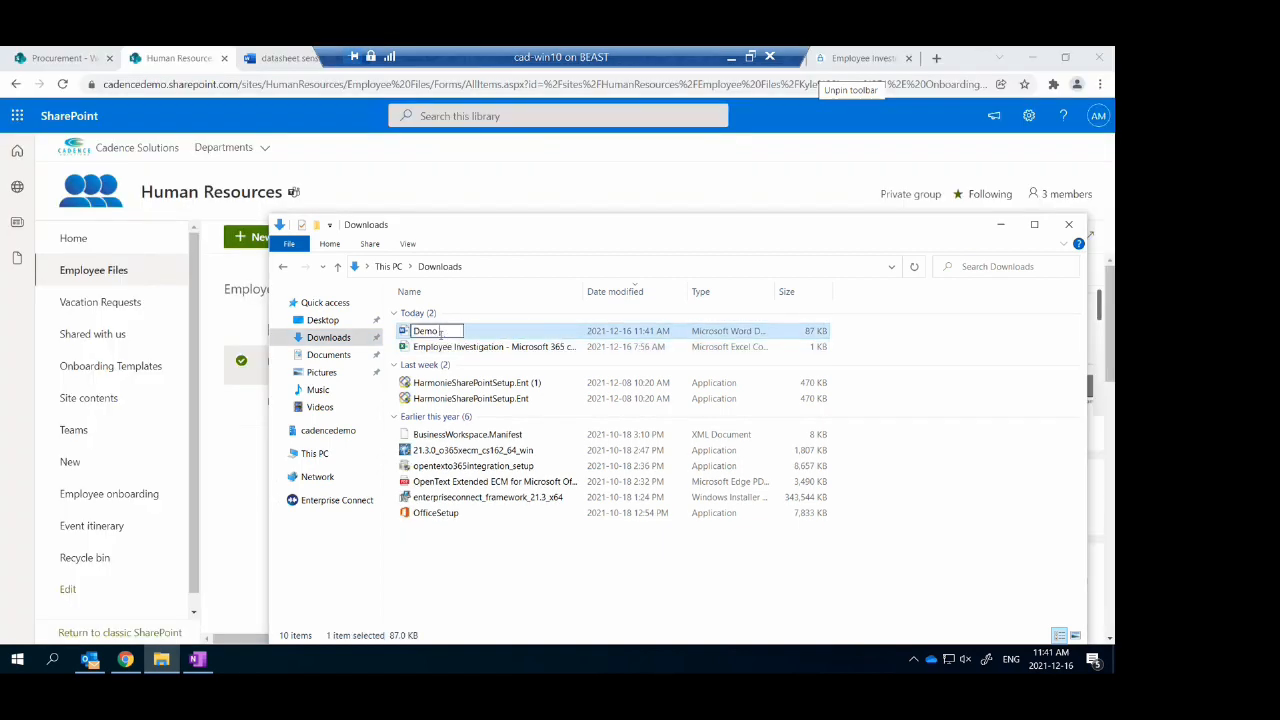
type(" Datasheet")
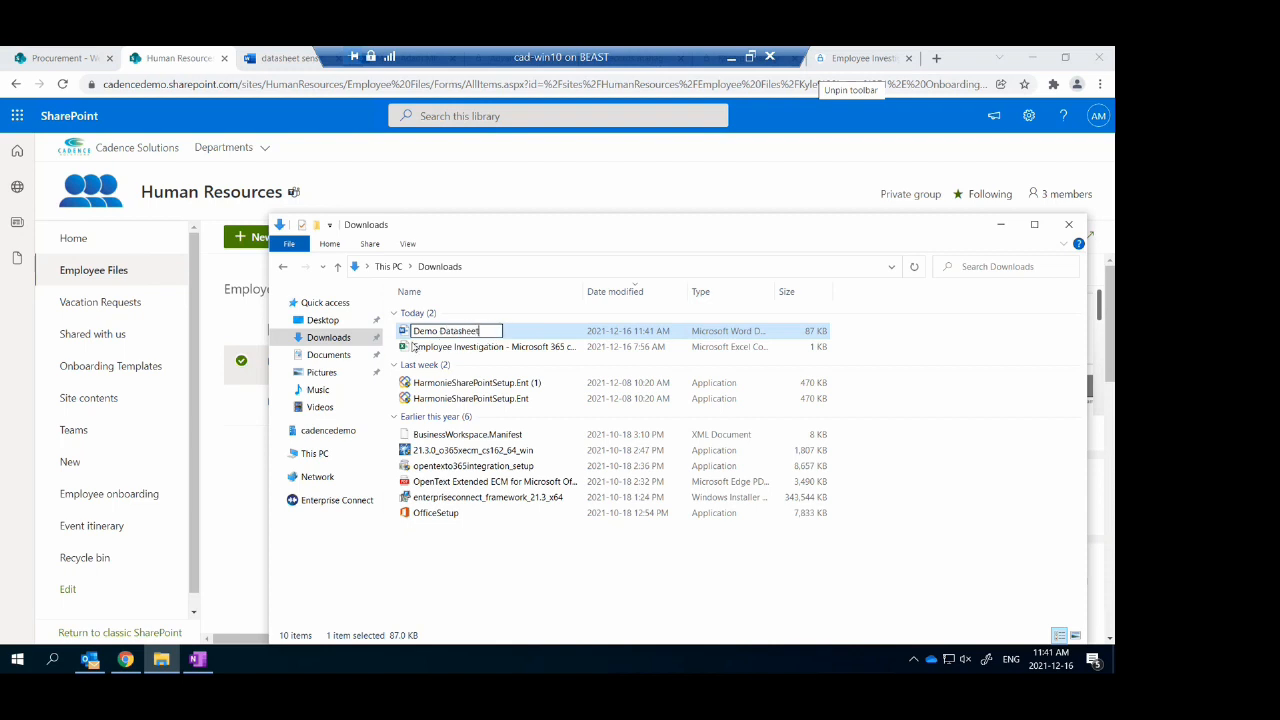
key("Return")
left_click_drag(495, 230, 645, 222)
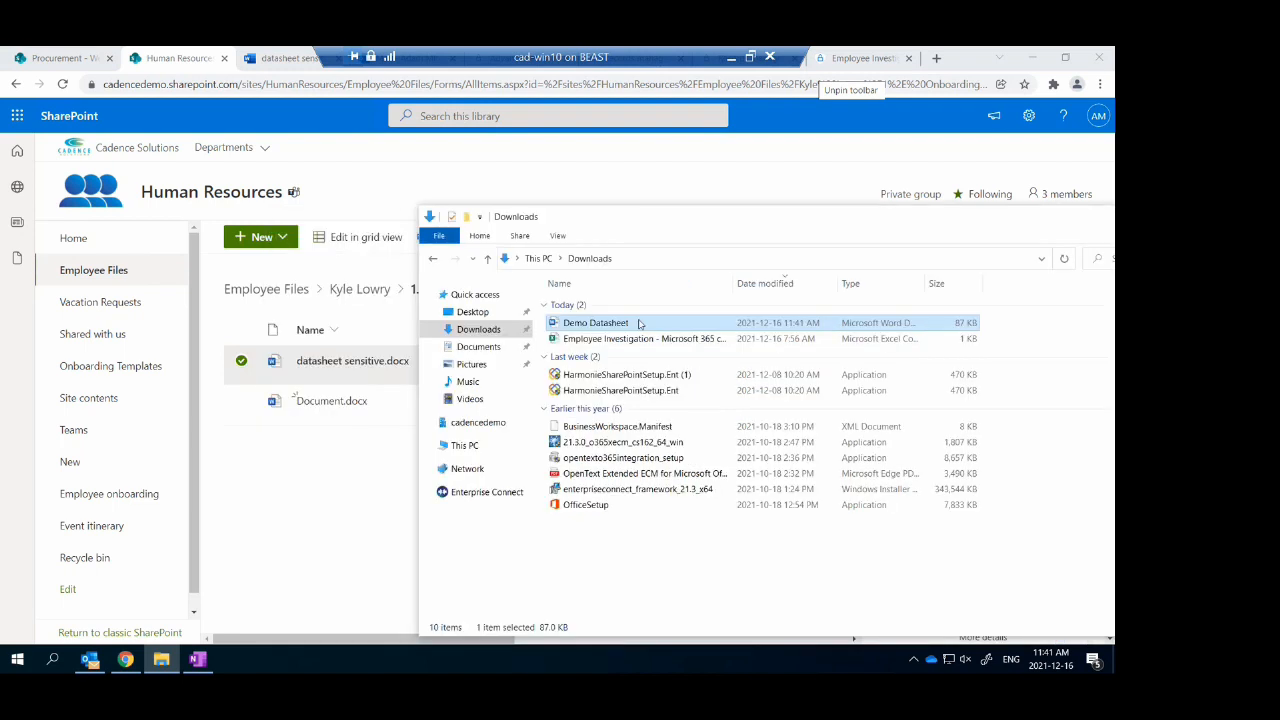
left_click_drag(362, 393, 322, 450)
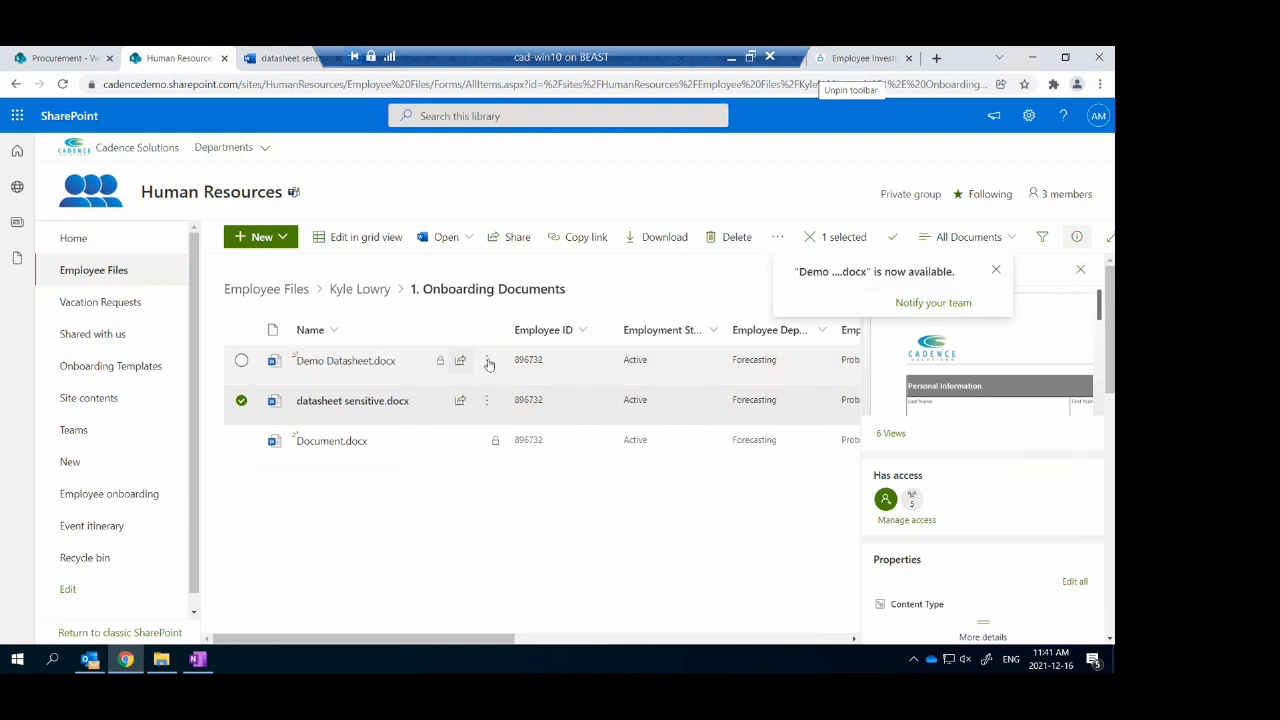
Change Demo Datasheet.docx's record status to Unlocked
left_click(245, 362)
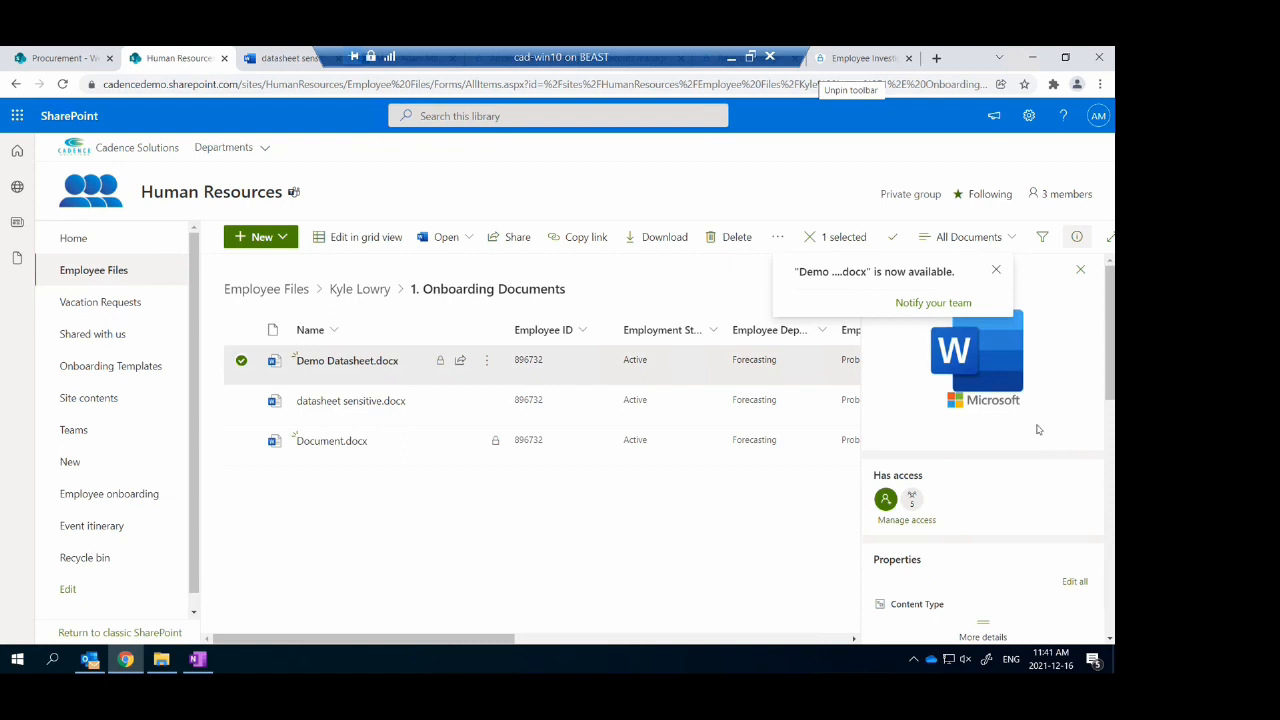
scroll(1037, 429, "down", 3)
scroll(1037, 429, "down", 2)
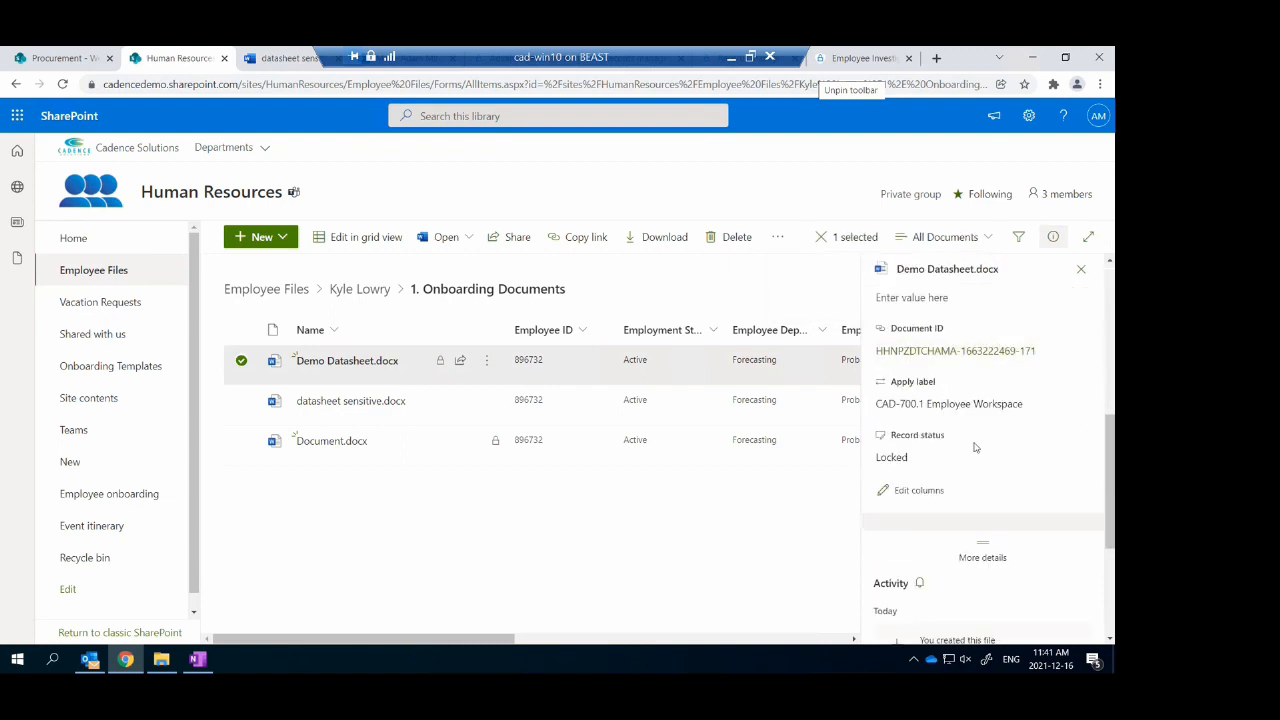
left_click(888, 460)
left_click(893, 460)
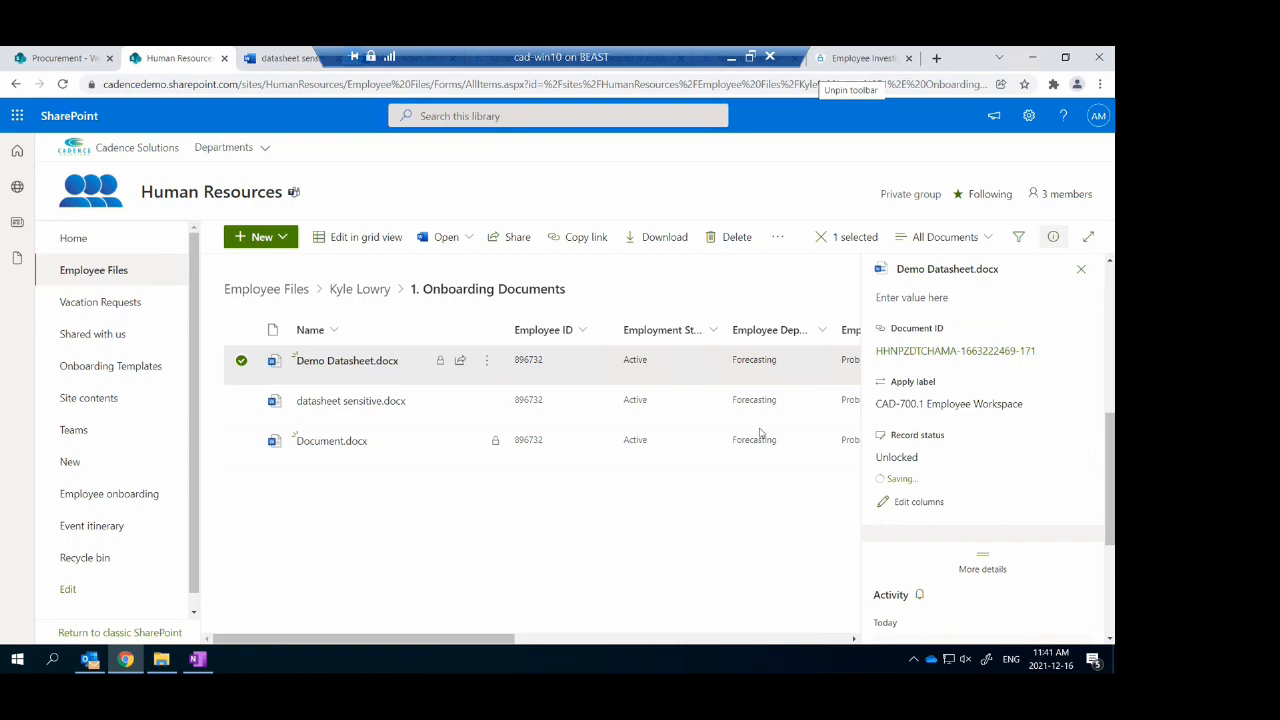
Close the details pane and bring up the actions menu for Demo Datasheet.docx
mouse_move(445, 367)
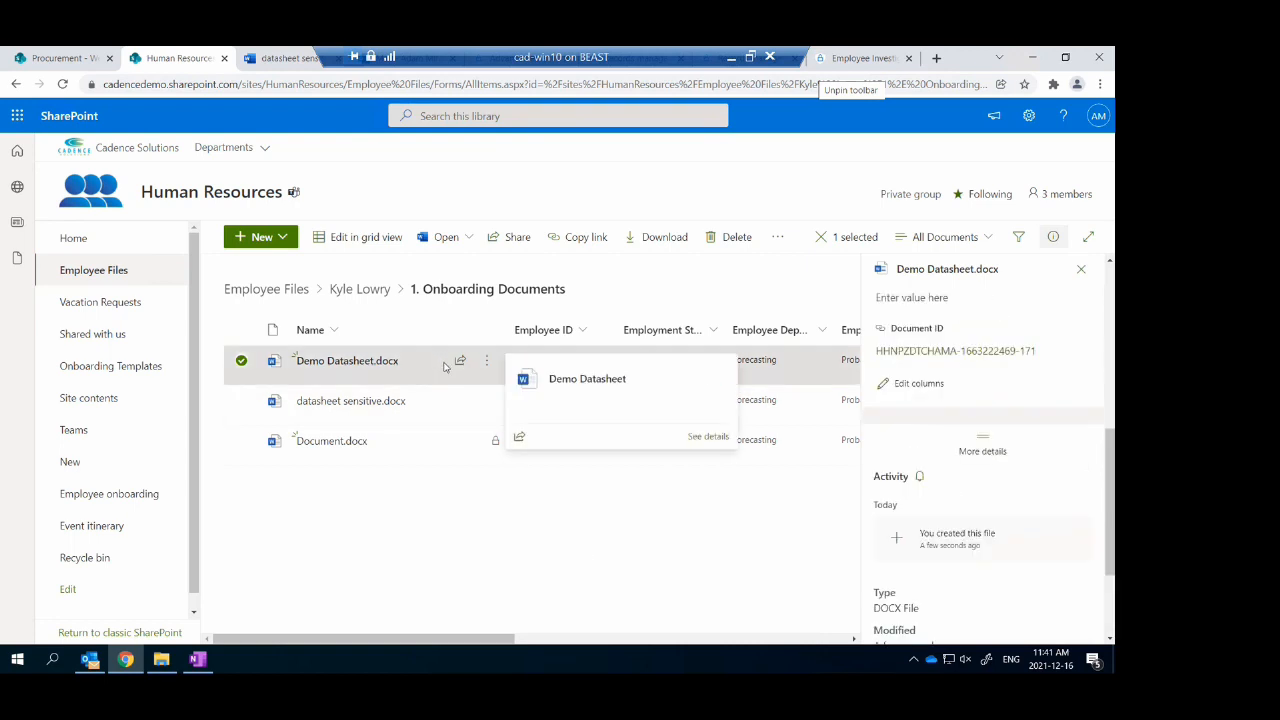
left_click(1081, 270)
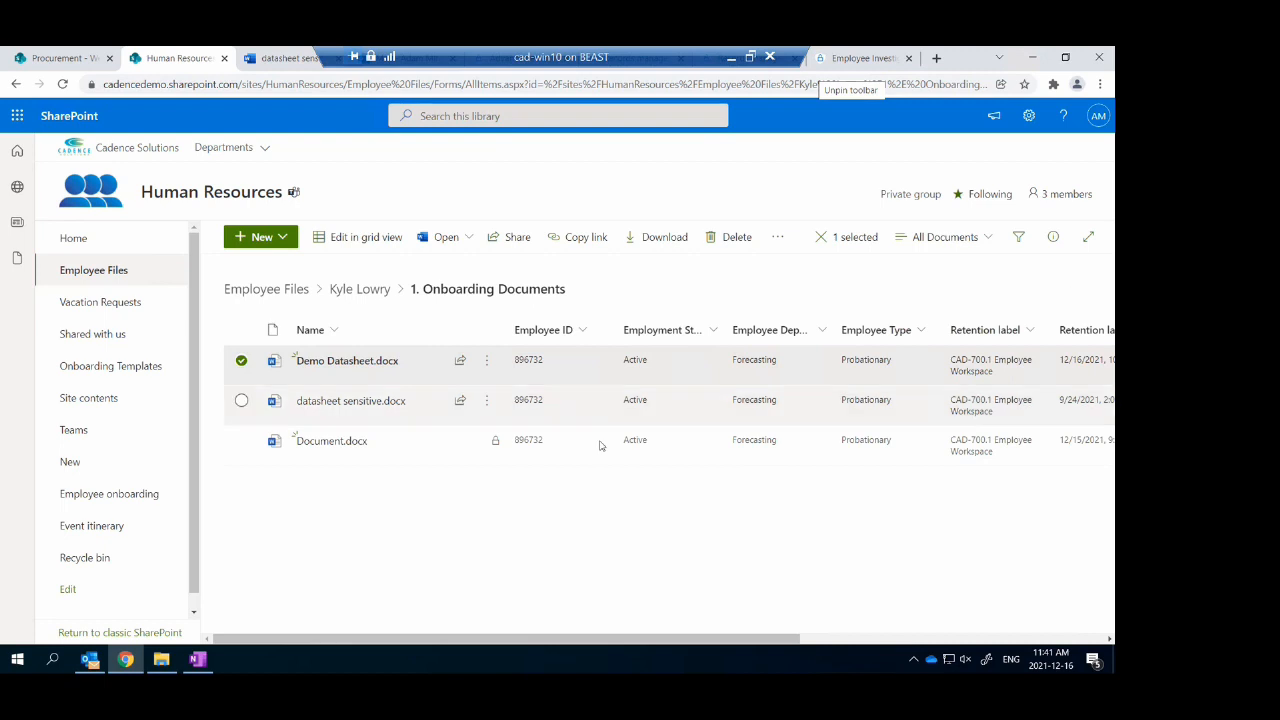
left_click(488, 365)
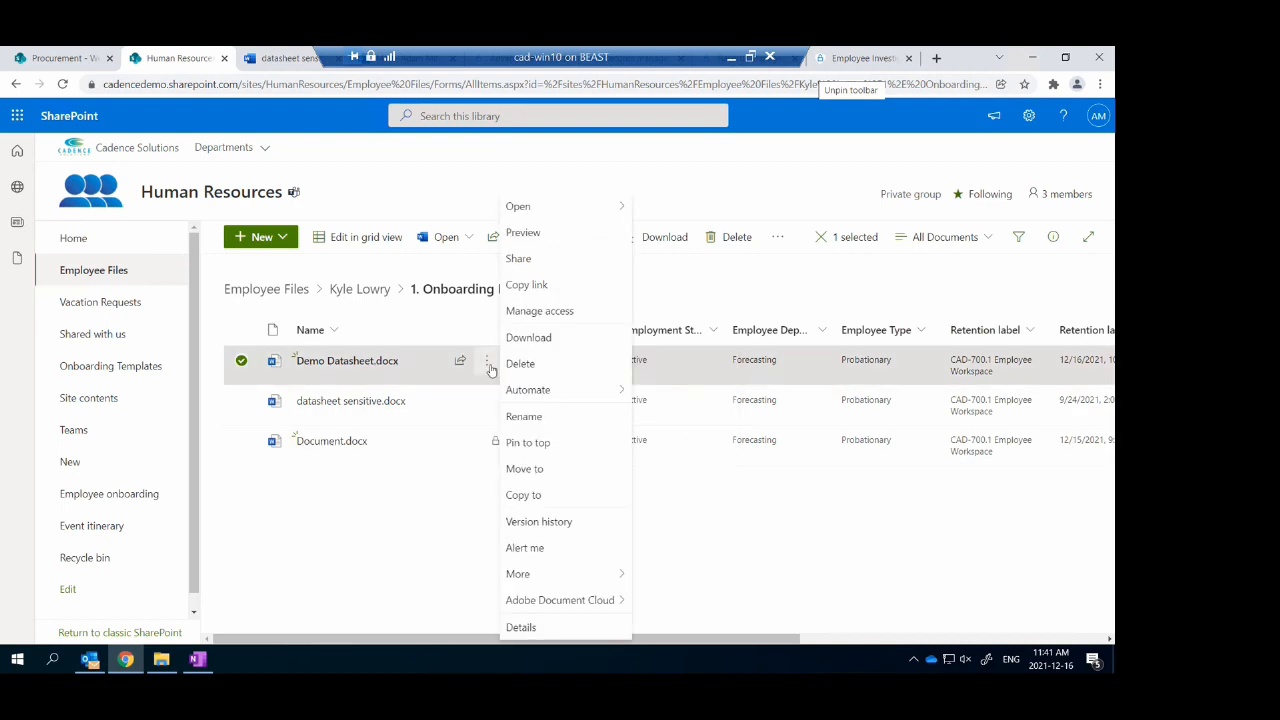
Open Demo Datasheet in Word for the web and paste a social insurance number into its SIN field
mouse_move(603, 204)
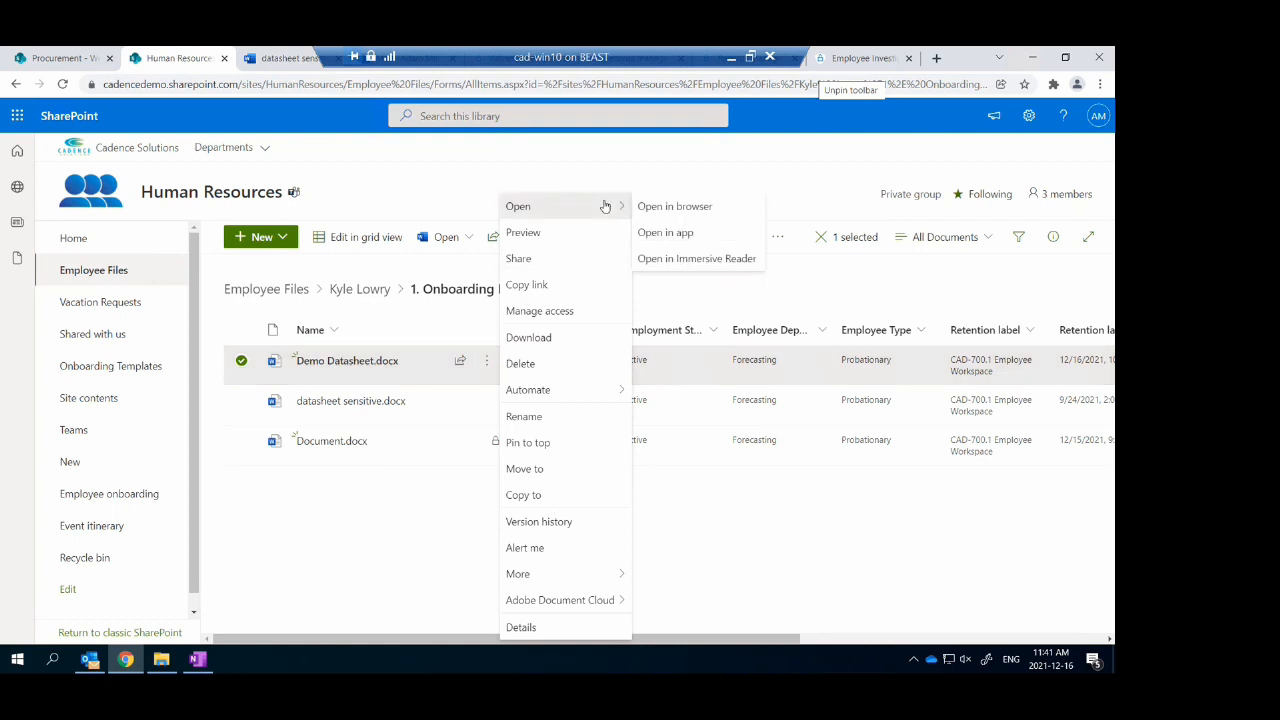
left_click(664, 206)
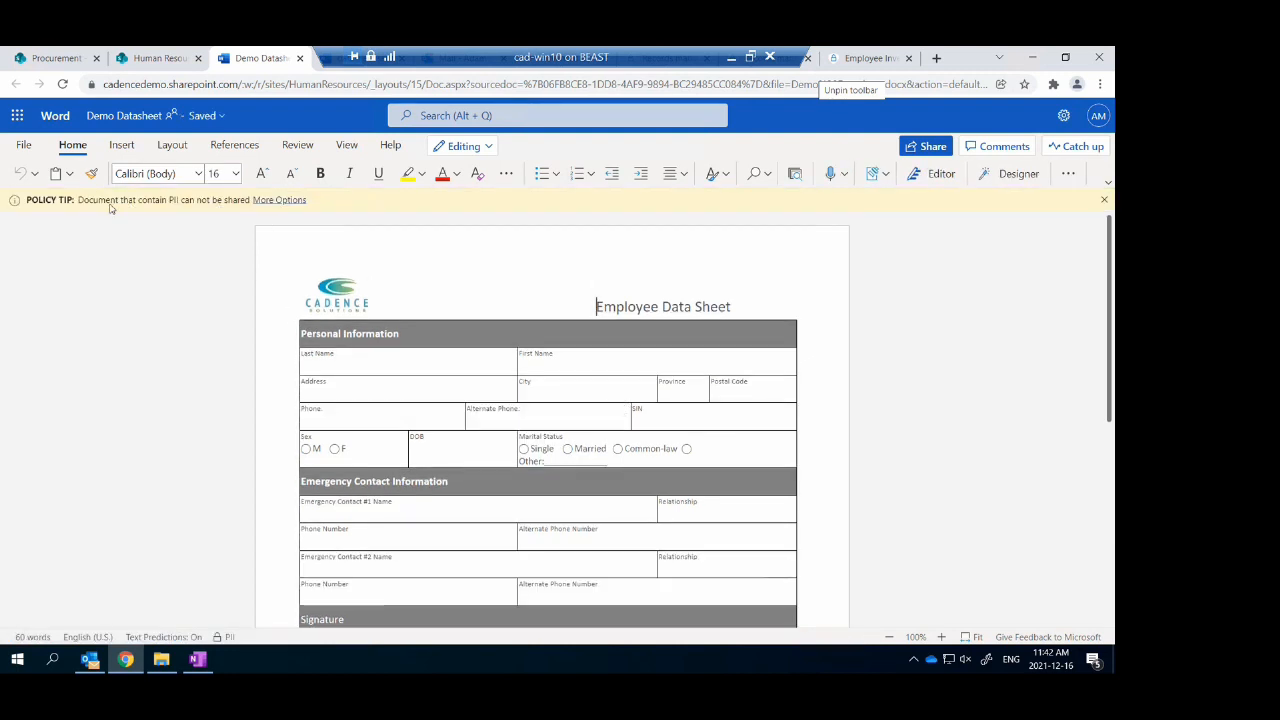
left_click(655, 424)
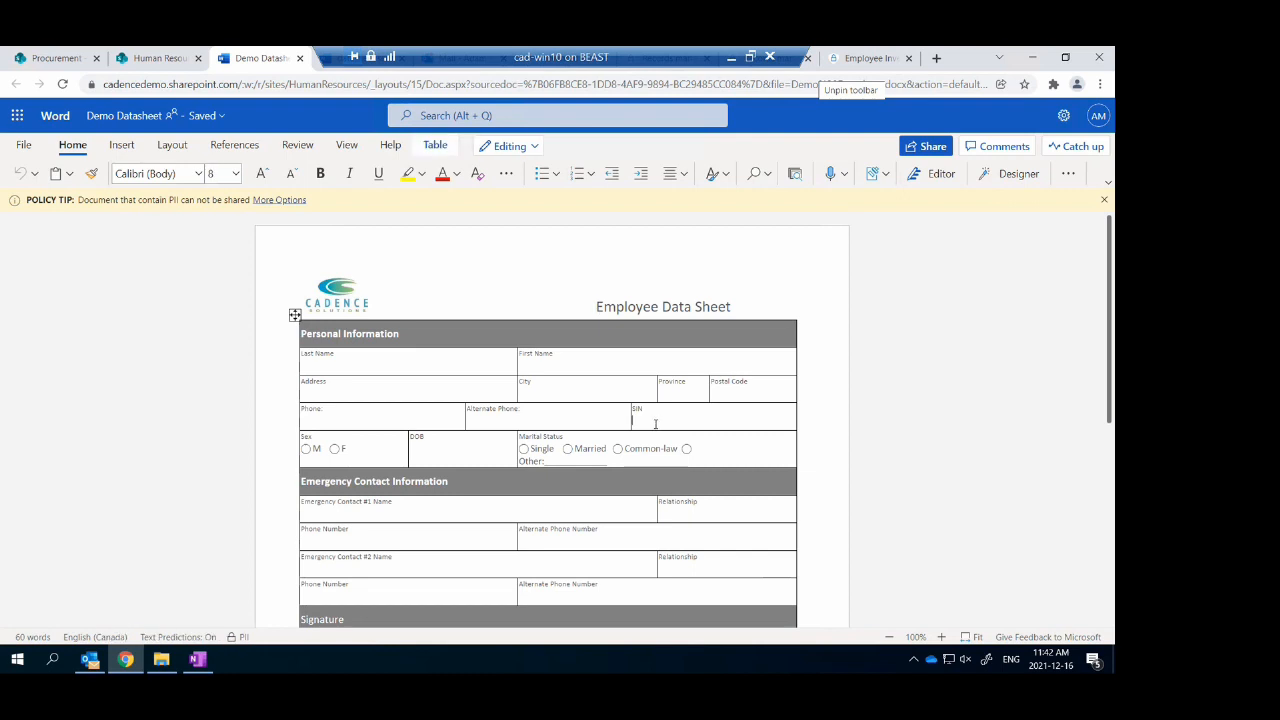
type("130 692 544")
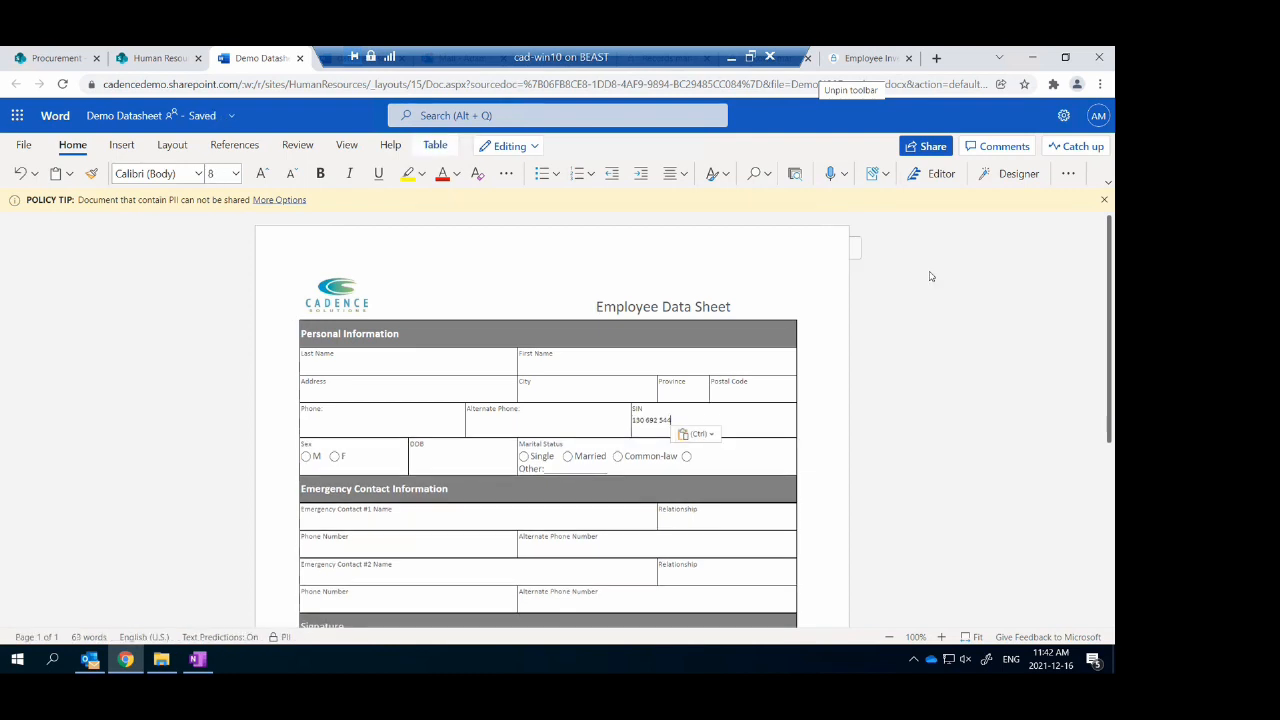
left_click(1101, 201)
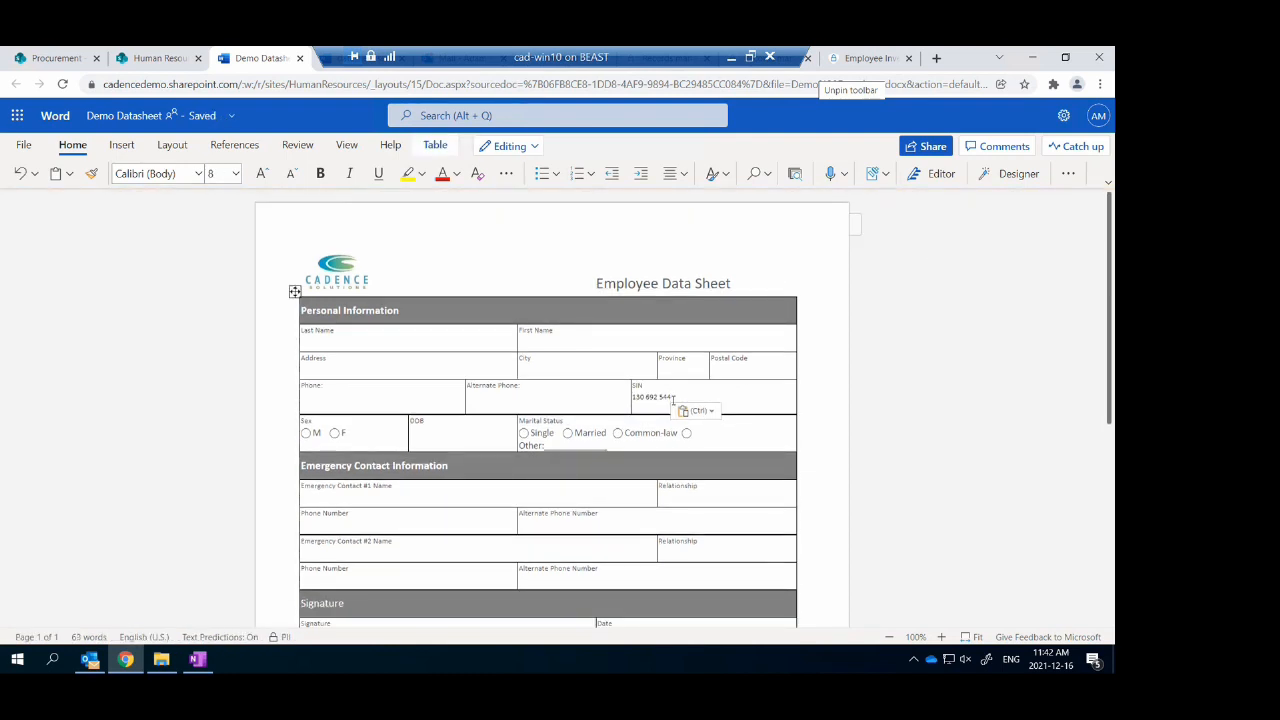
key("Return")
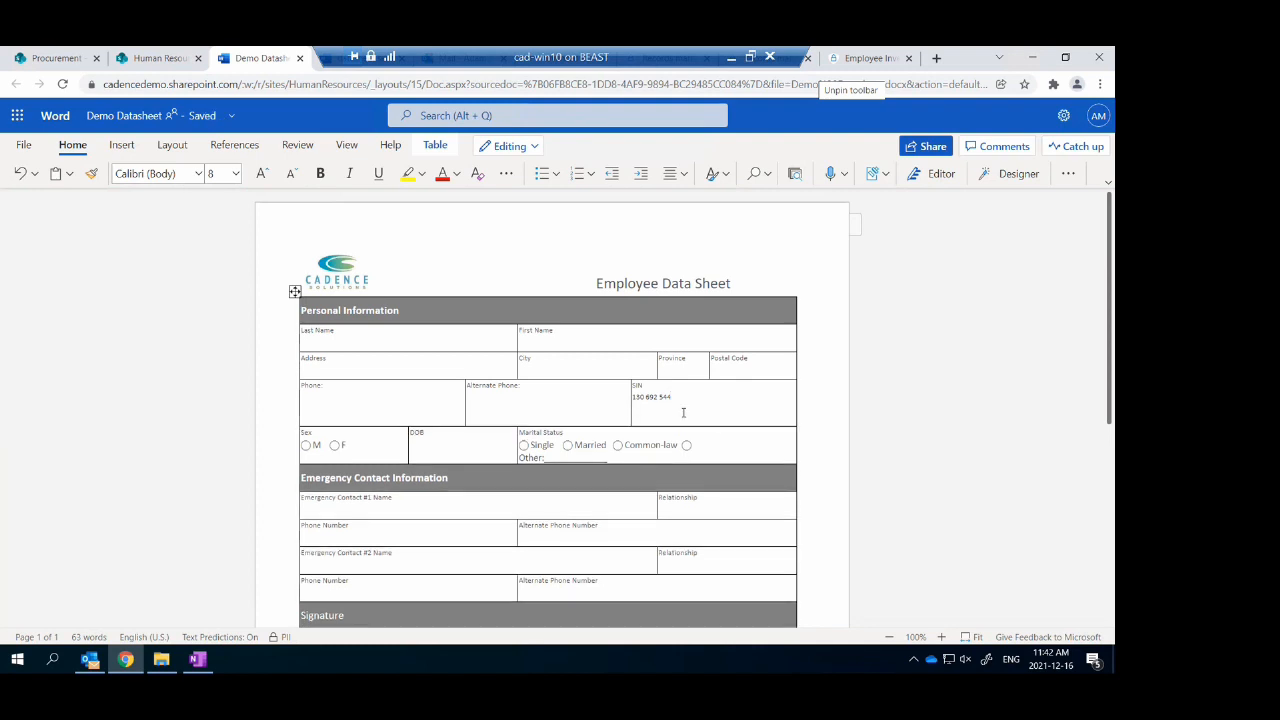
key("BackSpace")
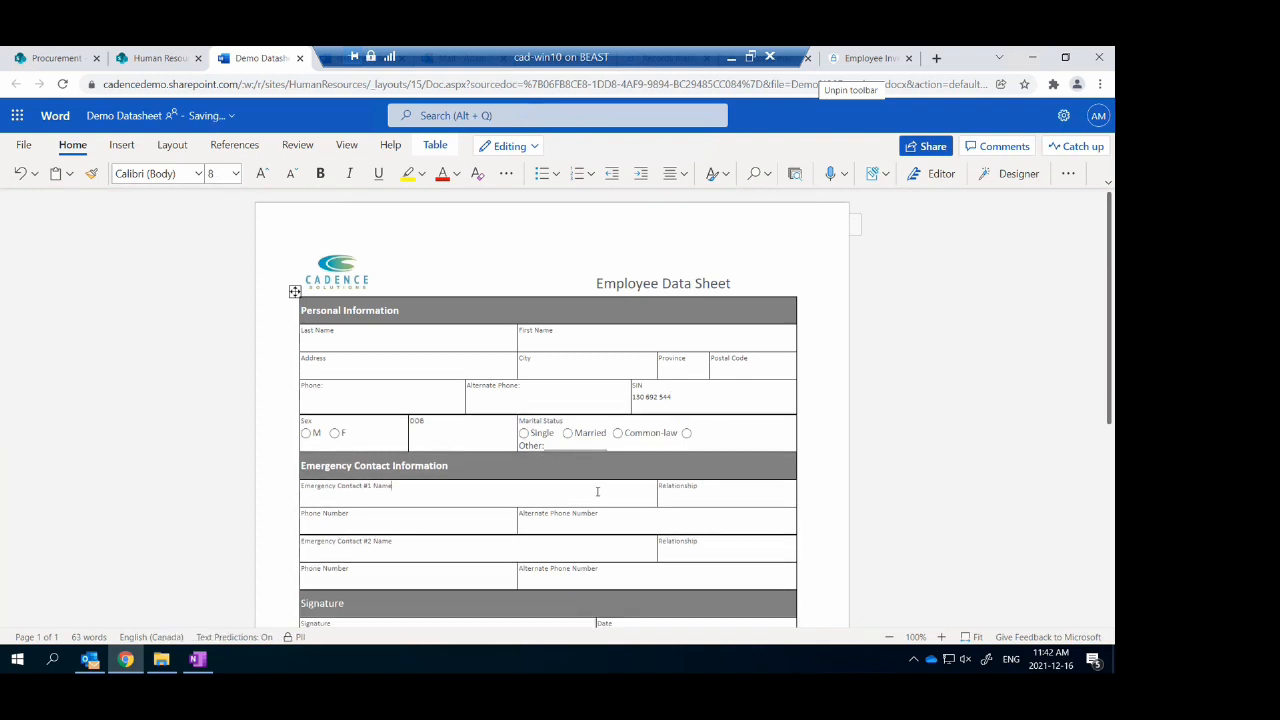
Review the sensitivity label list showing PII applied, dismissing the Access Blocked notification
left_click(876, 174)
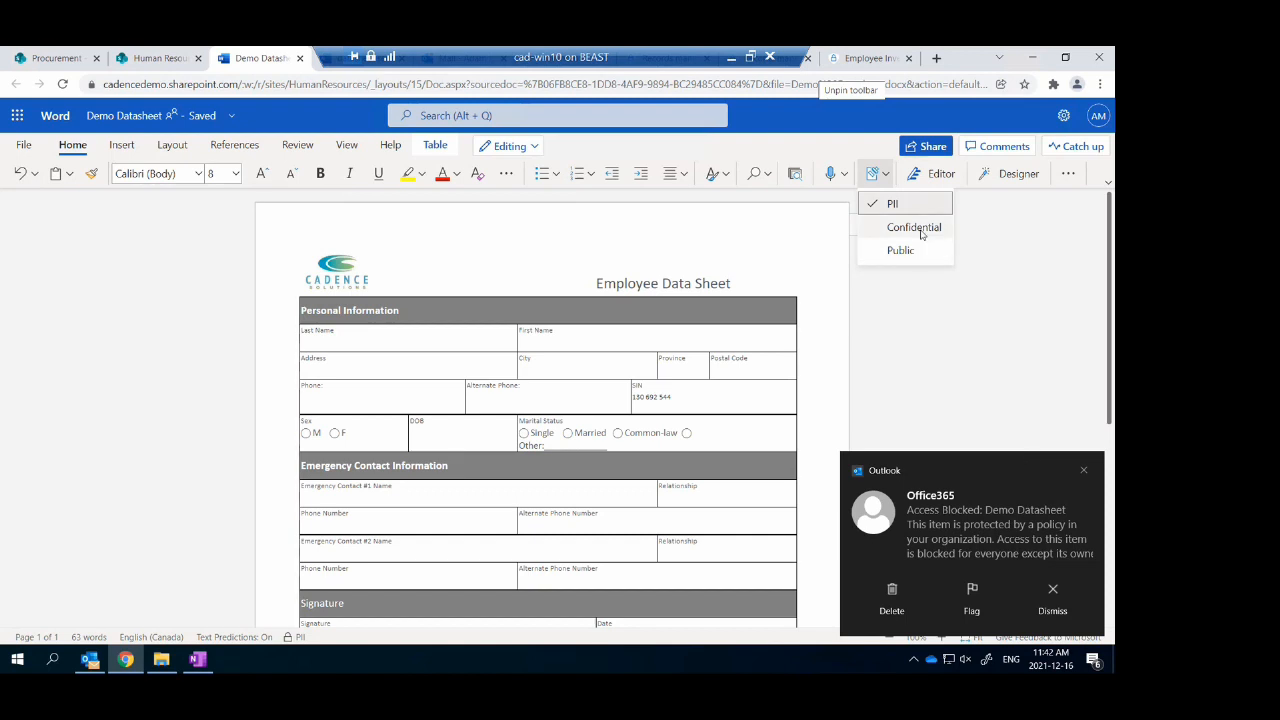
left_click(987, 541)
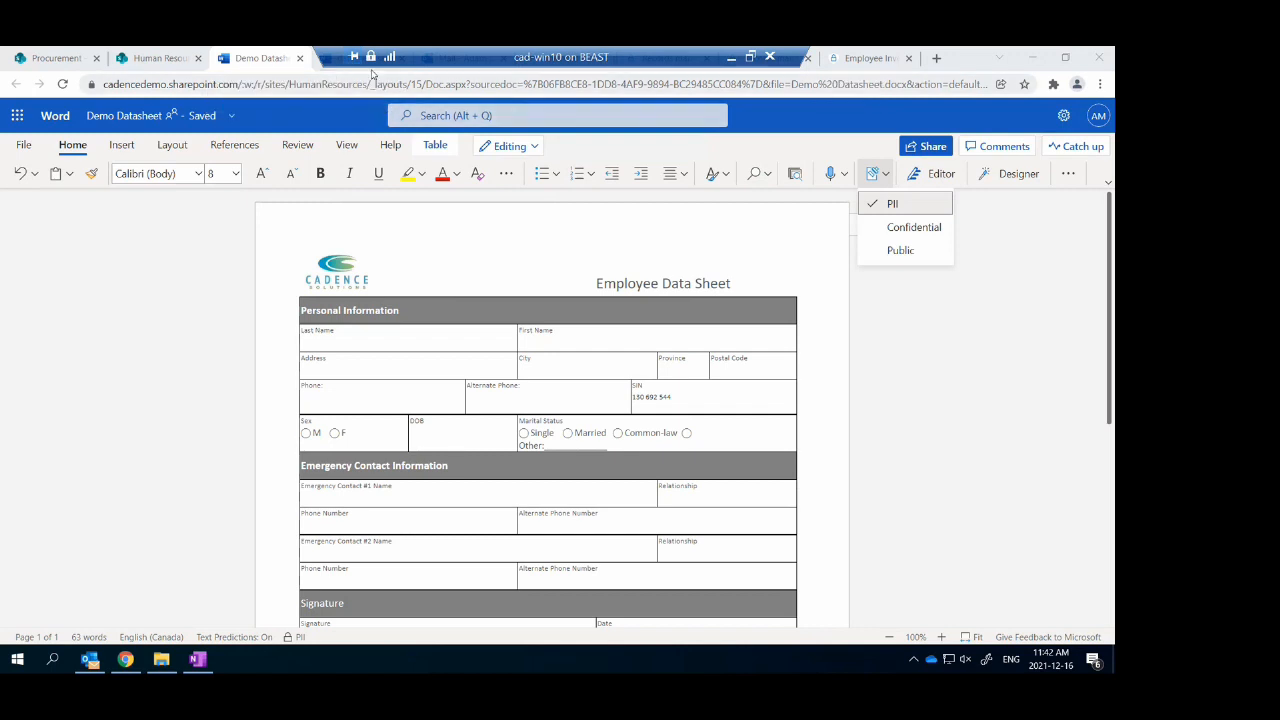
left_click(757, 240)
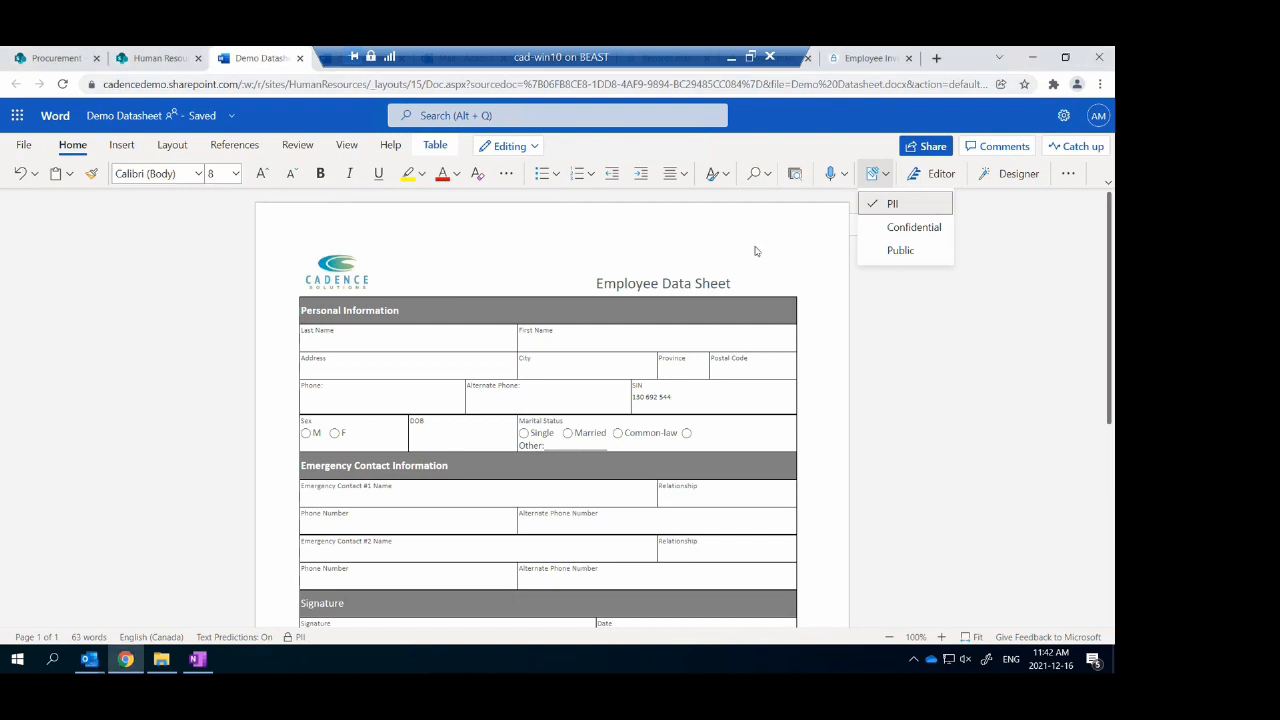
Read the Office365 'Access Blocked: Demo Datasheet' DLP alert in Outlook, then return to the inbox
left_click(355, 68)
left_click(457, 68)
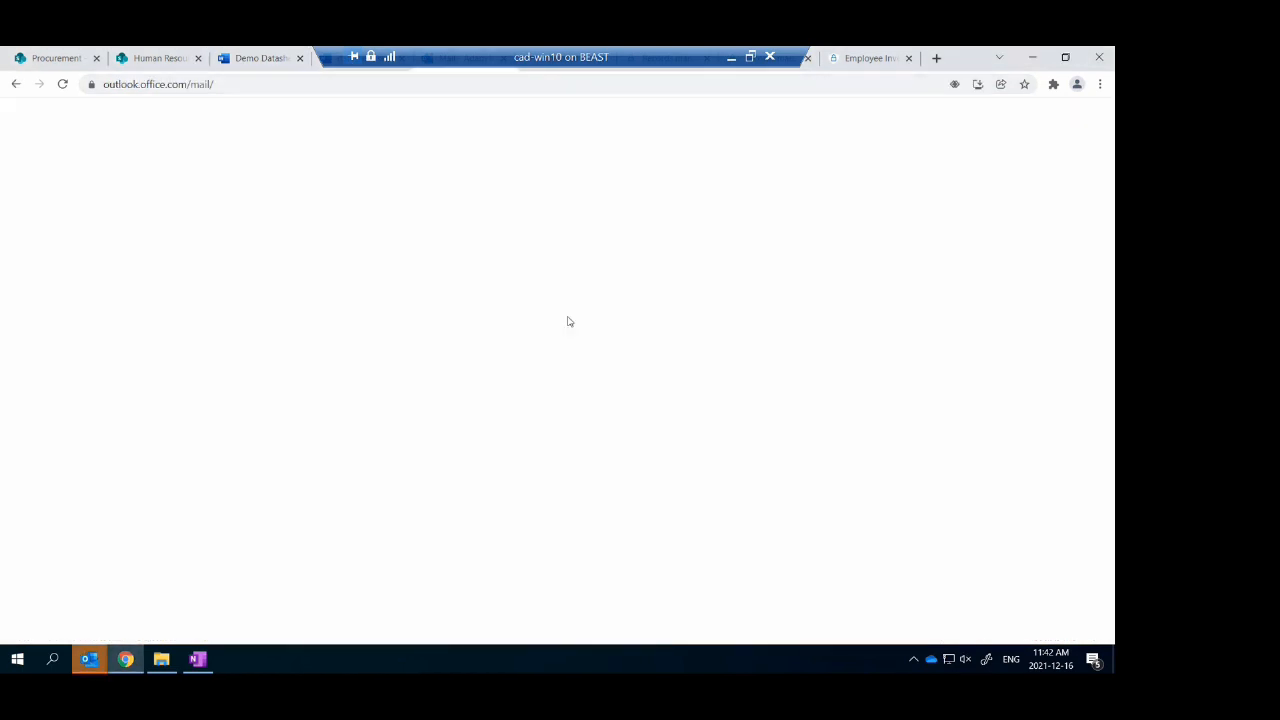
left_click(558, 237)
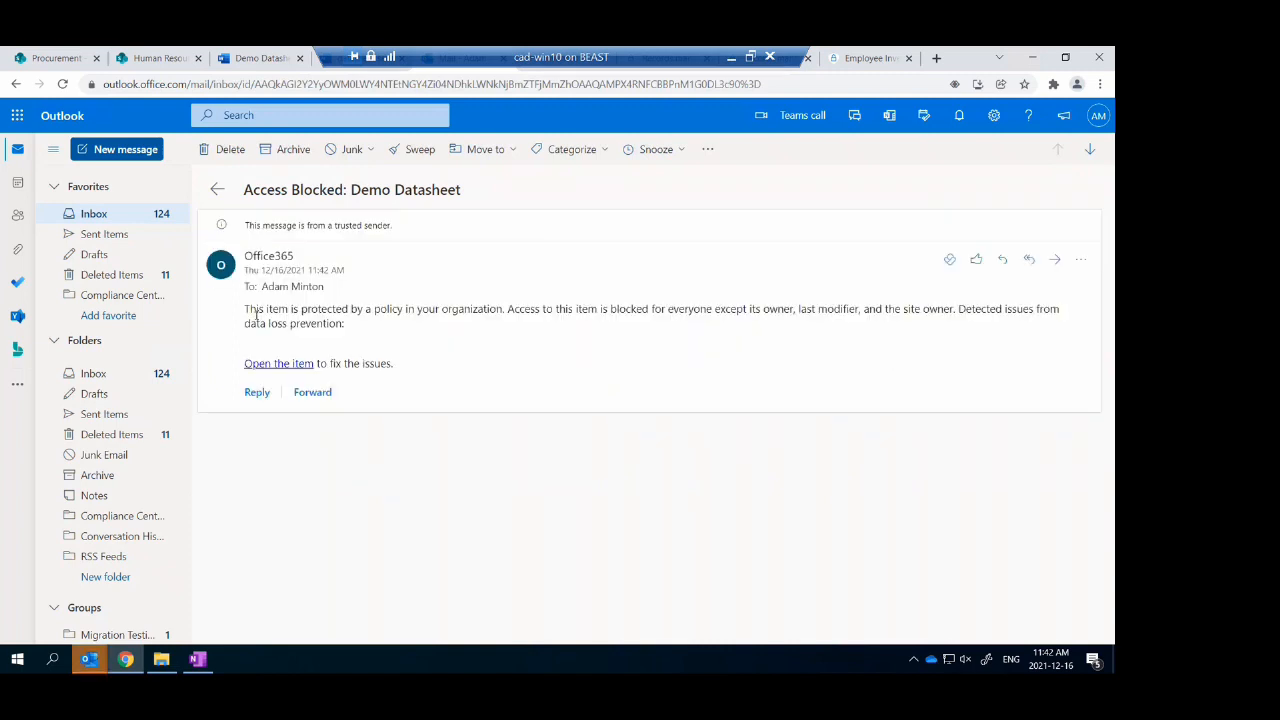
left_click(358, 290)
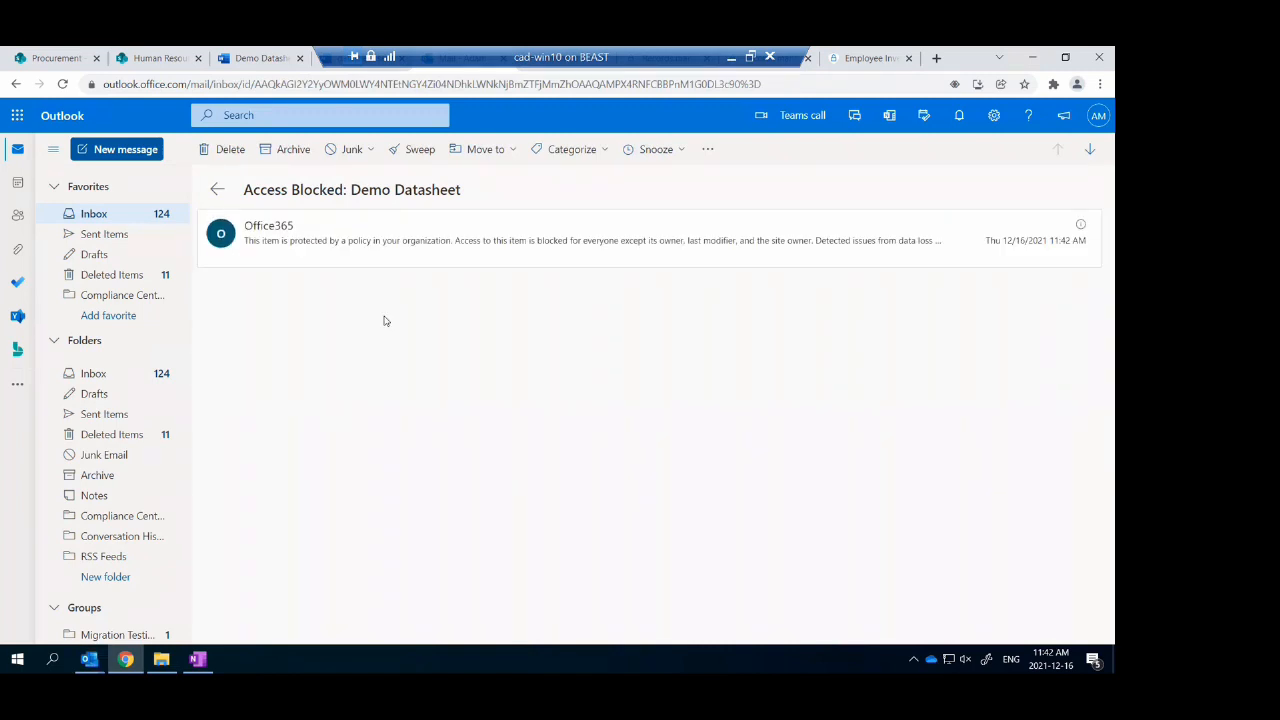
left_click(804, 255)
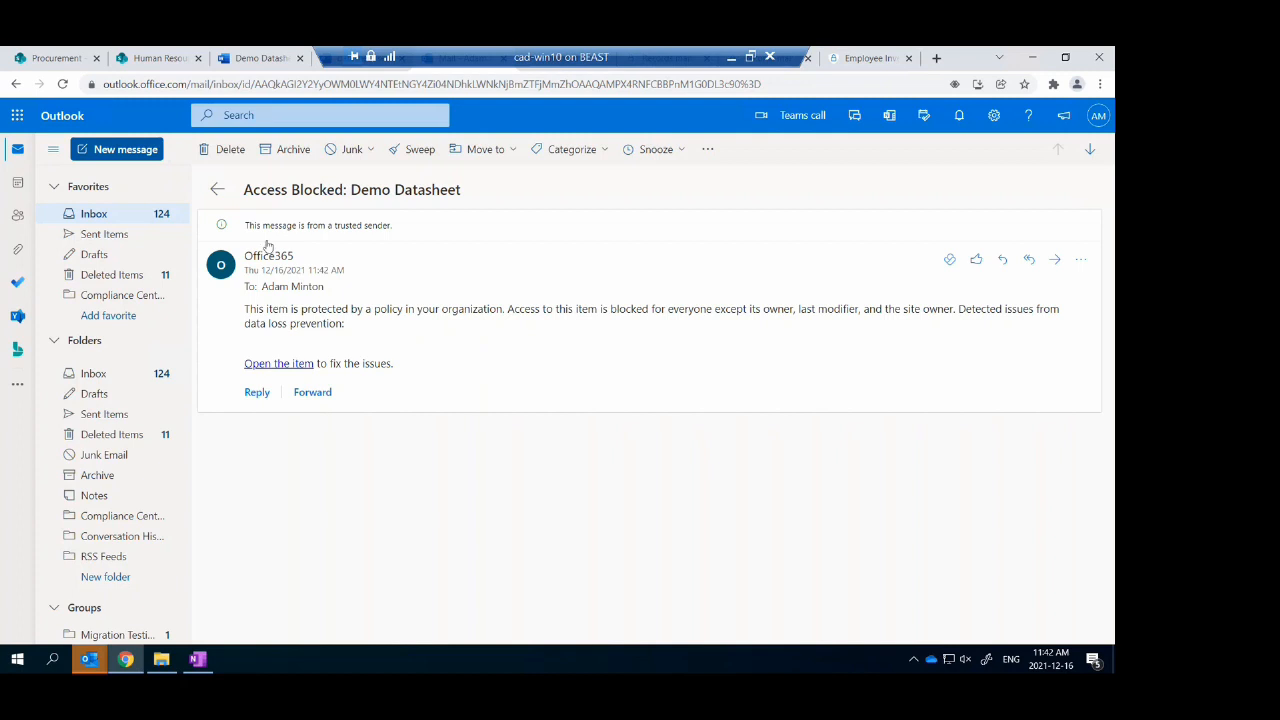
left_click(218, 189)
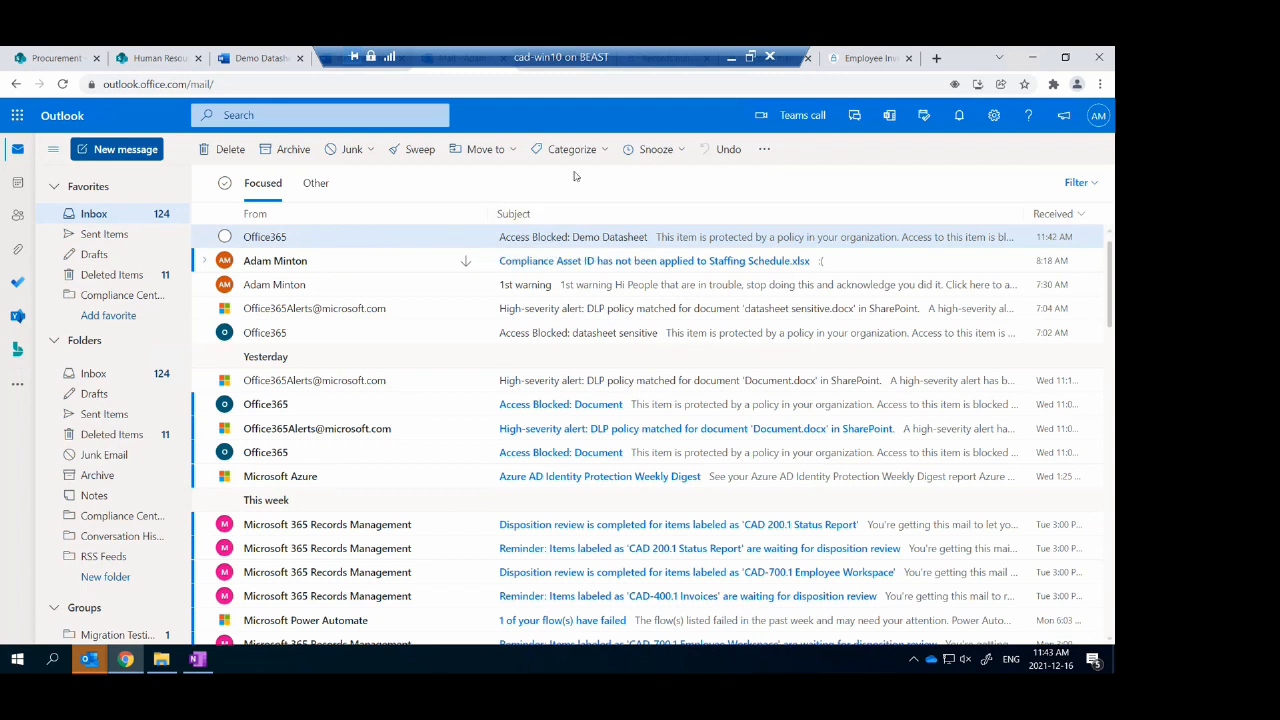
Open the Employee Investigation case in Advanced eDiscovery and show its Data sources tab
left_click(851, 62)
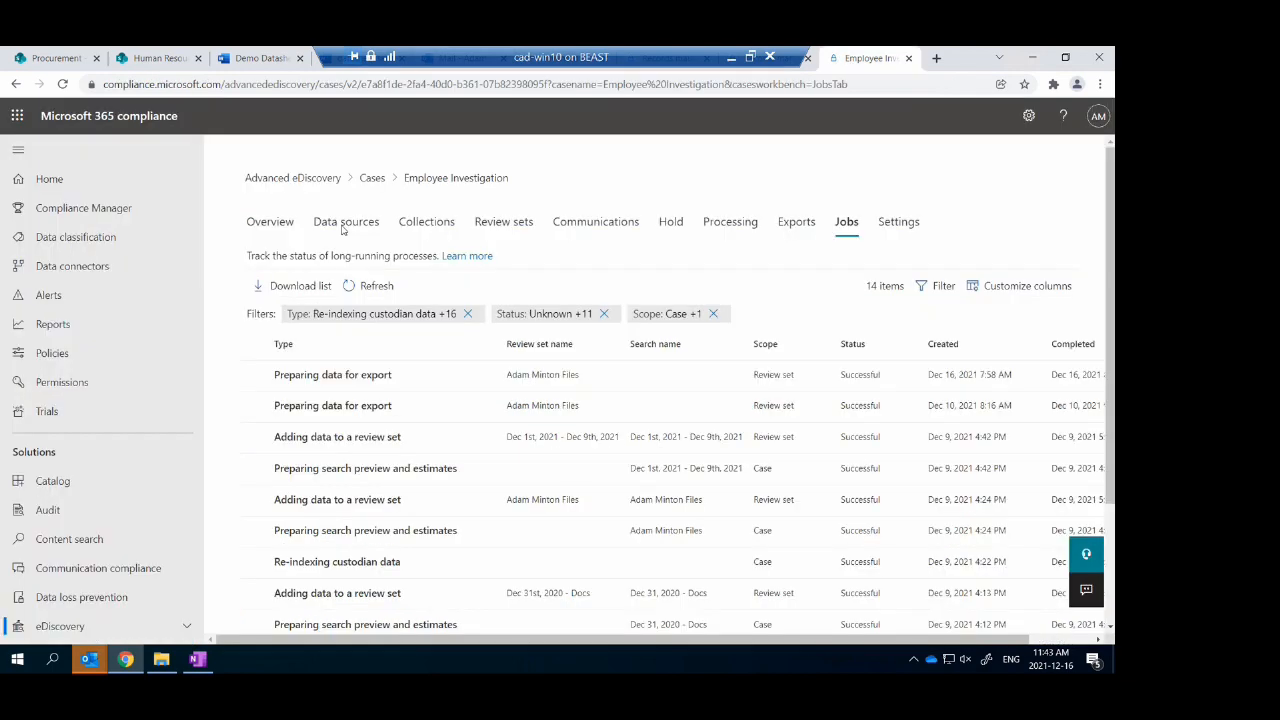
scroll(103, 430, "down", 2)
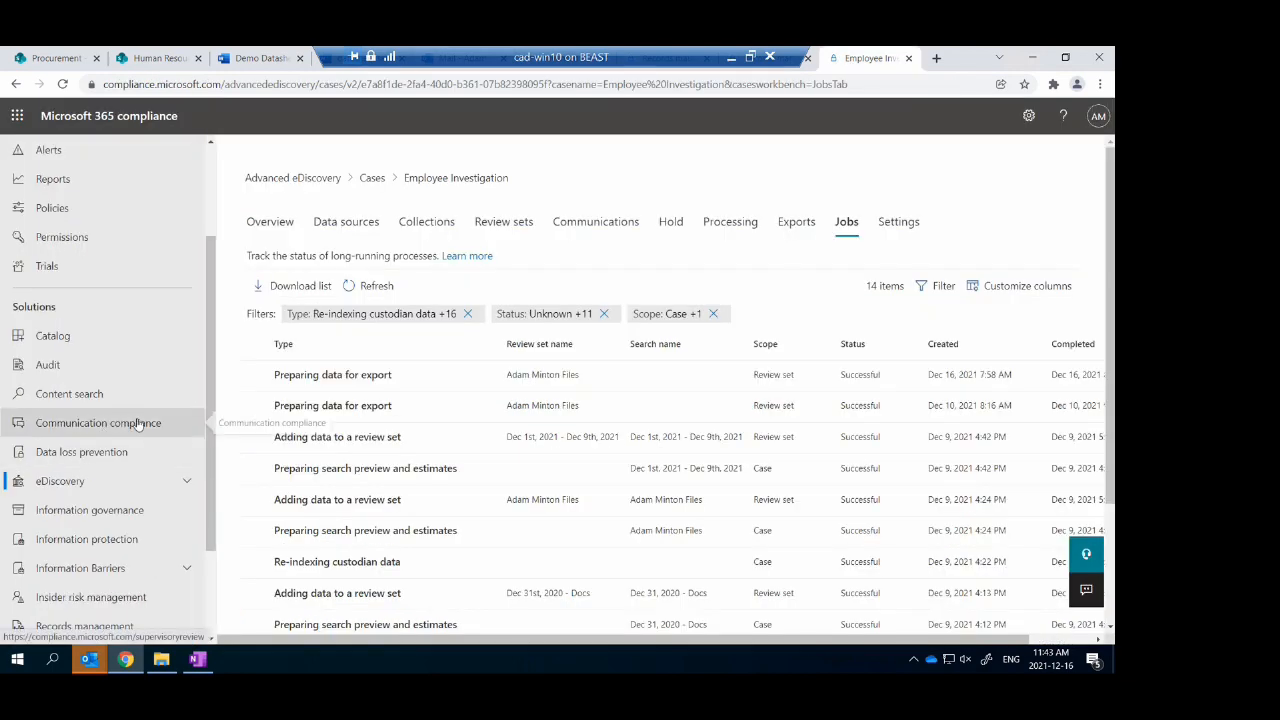
scroll(134, 423, "down", 1)
left_click(186, 409)
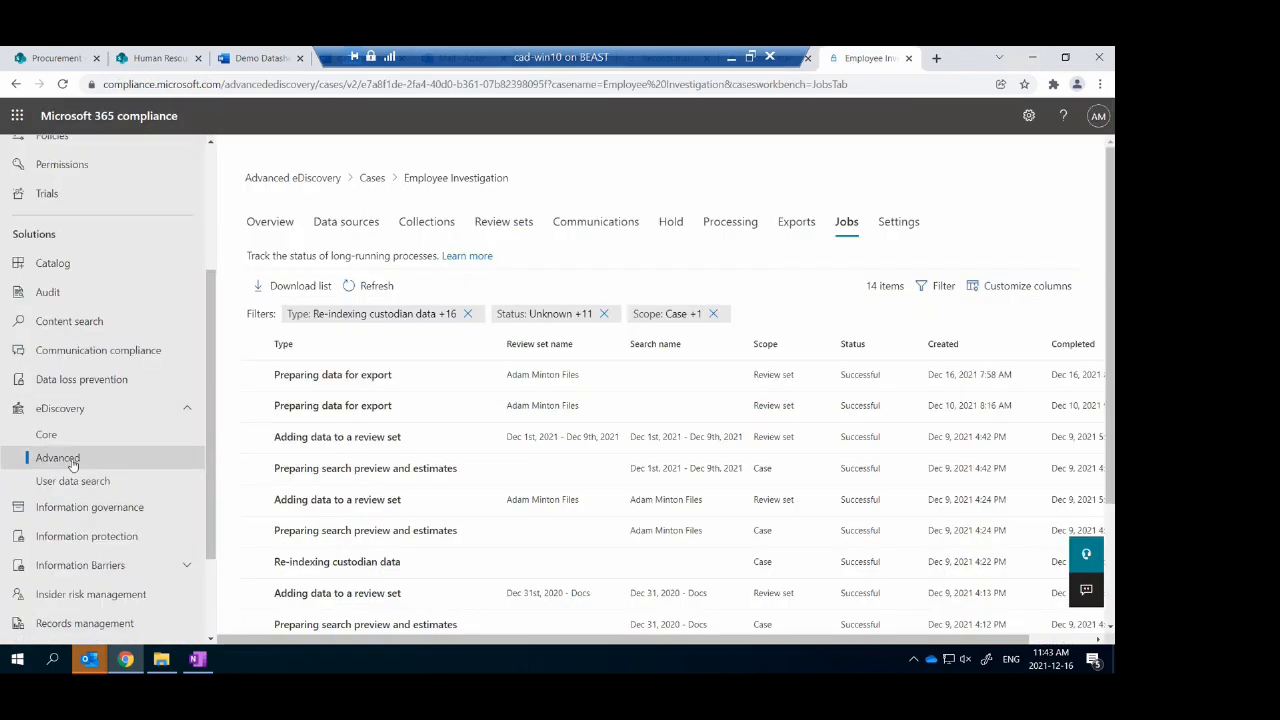
left_click(72, 464)
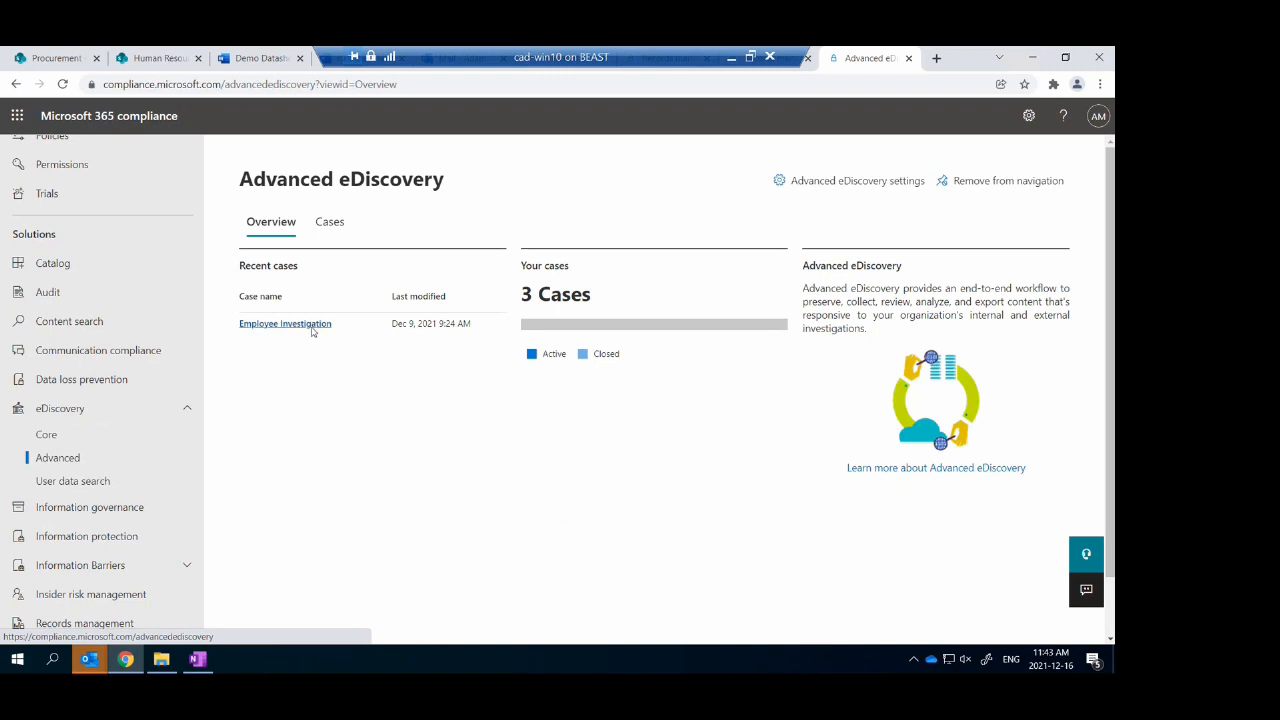
left_click(300, 324)
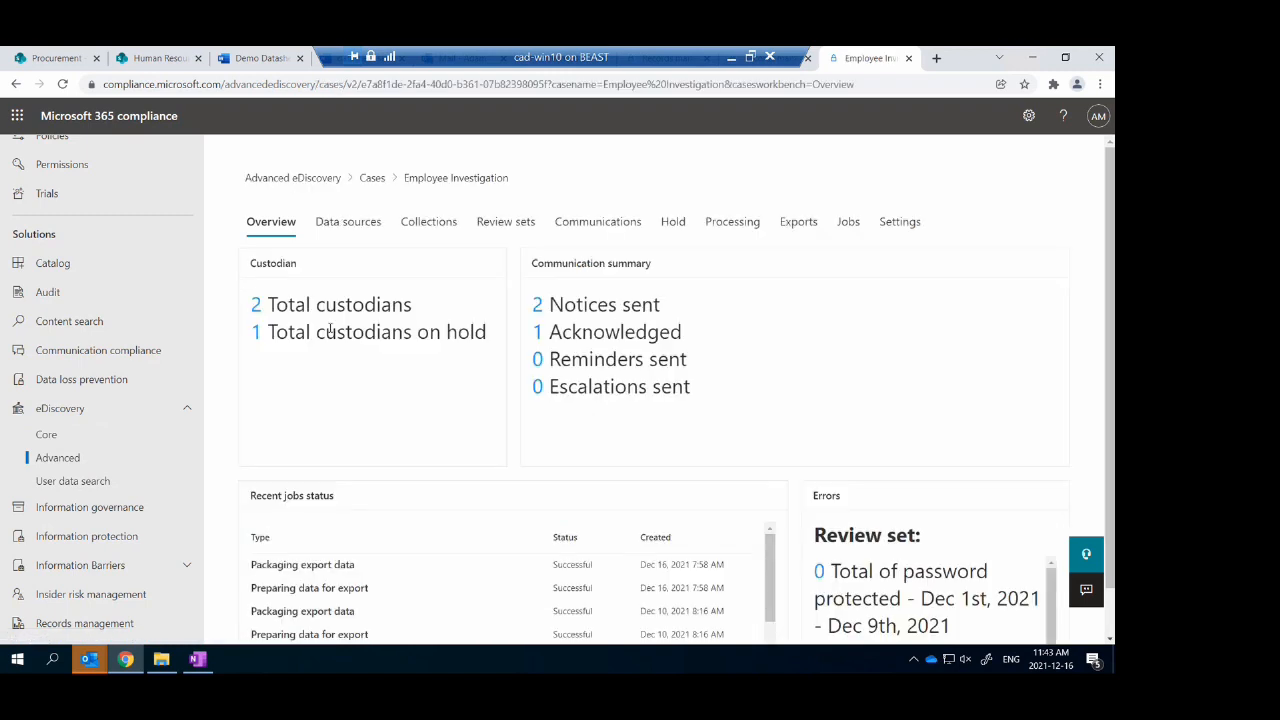
left_click(376, 232)
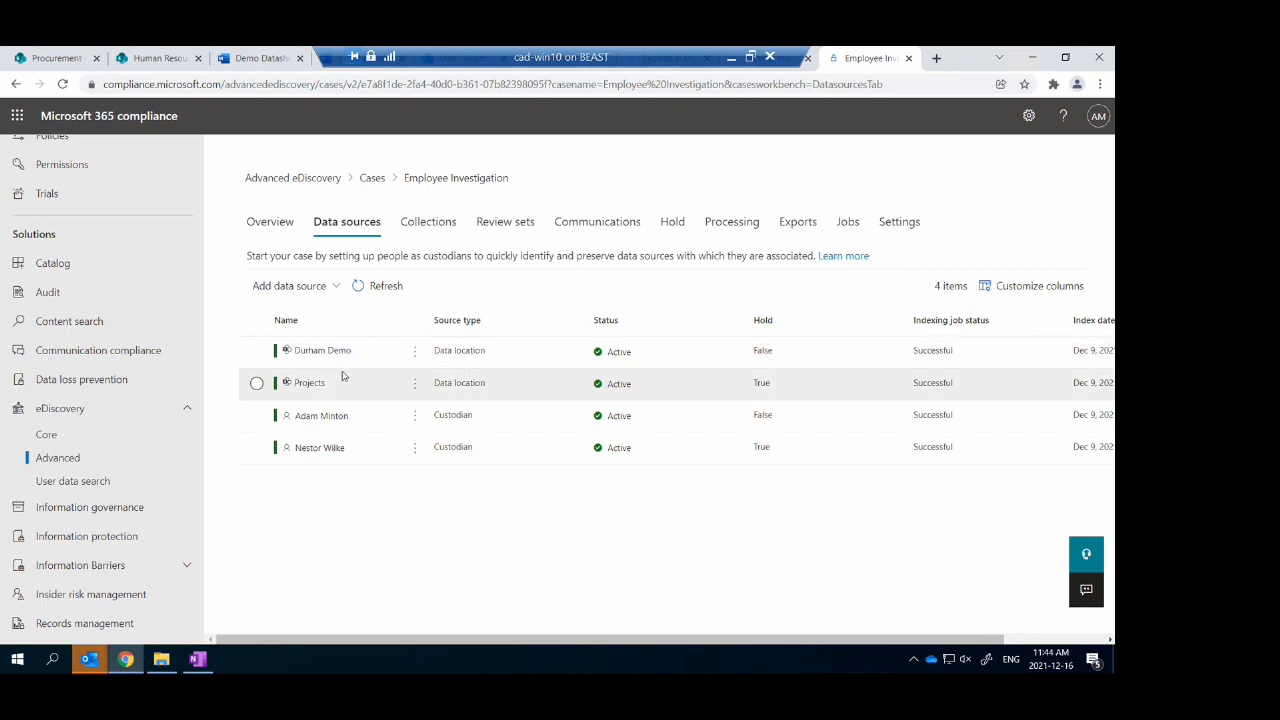
Review the SharePoint and Exchange non-custodial location options, then reopen the Add data source menu
left_click(338, 287)
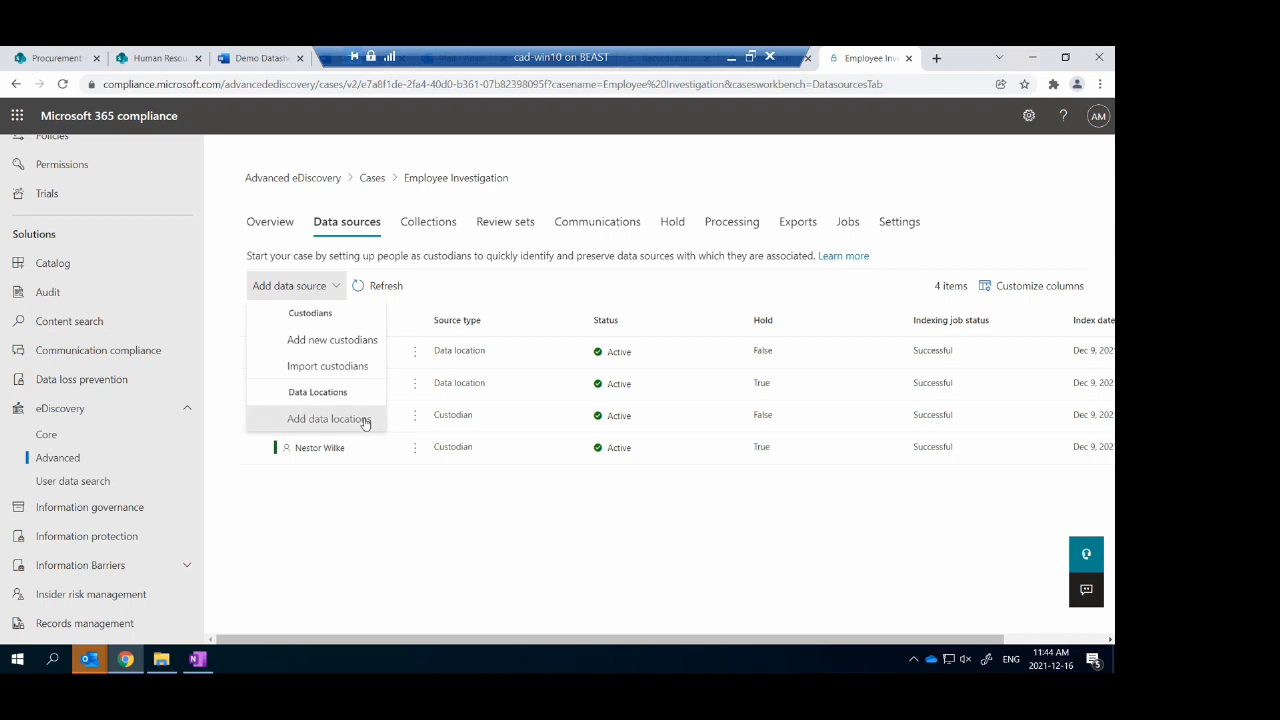
left_click(366, 423)
left_click(766, 266)
left_click(749, 317)
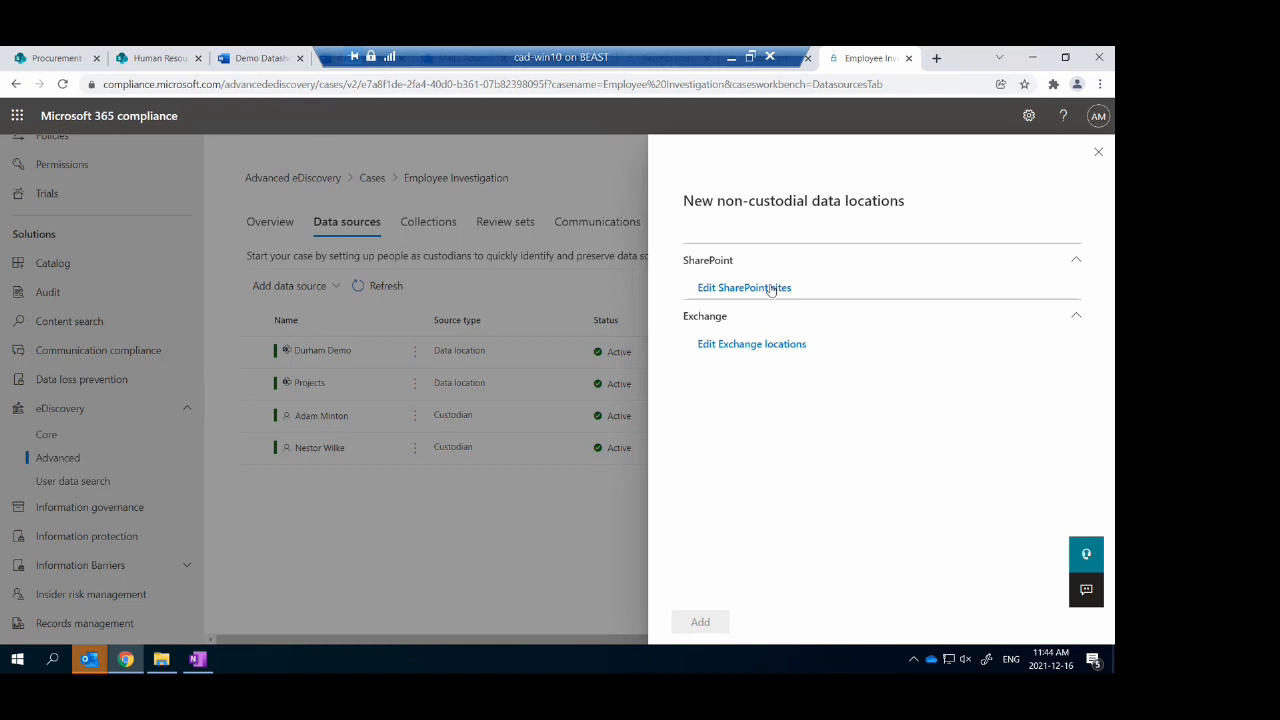
left_click_drag(808, 201, 725, 201)
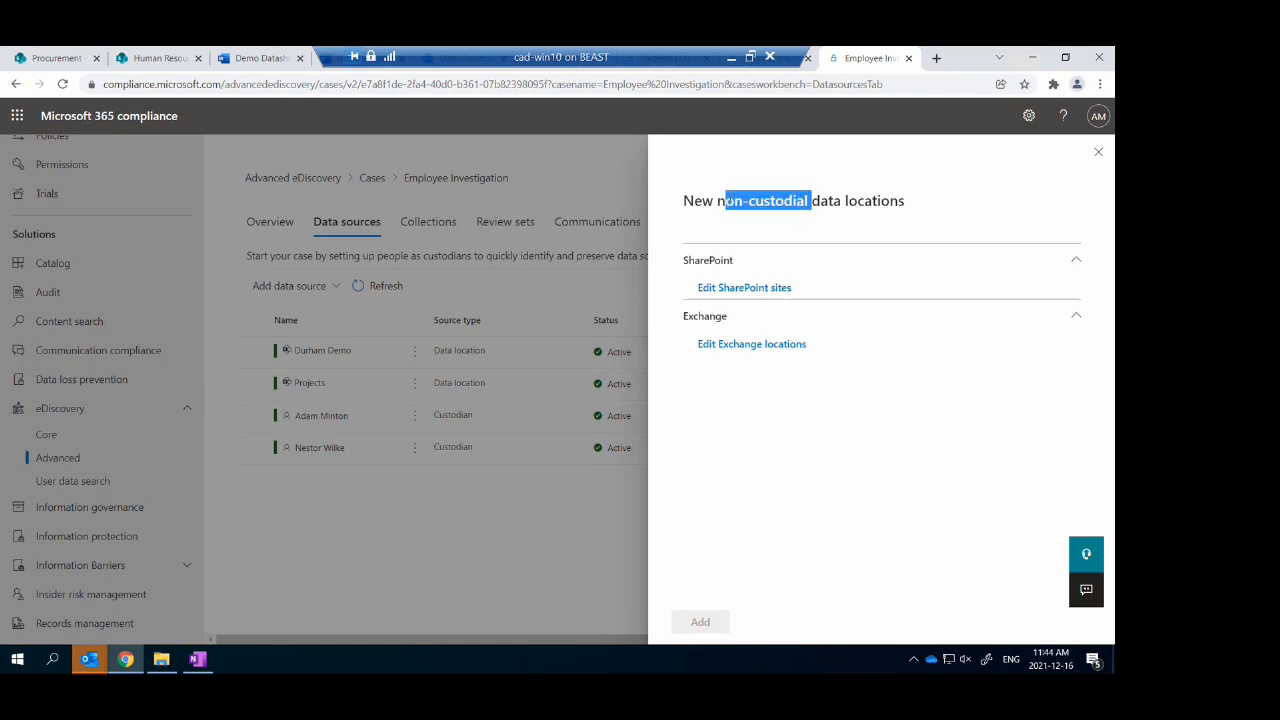
left_click(1082, 153)
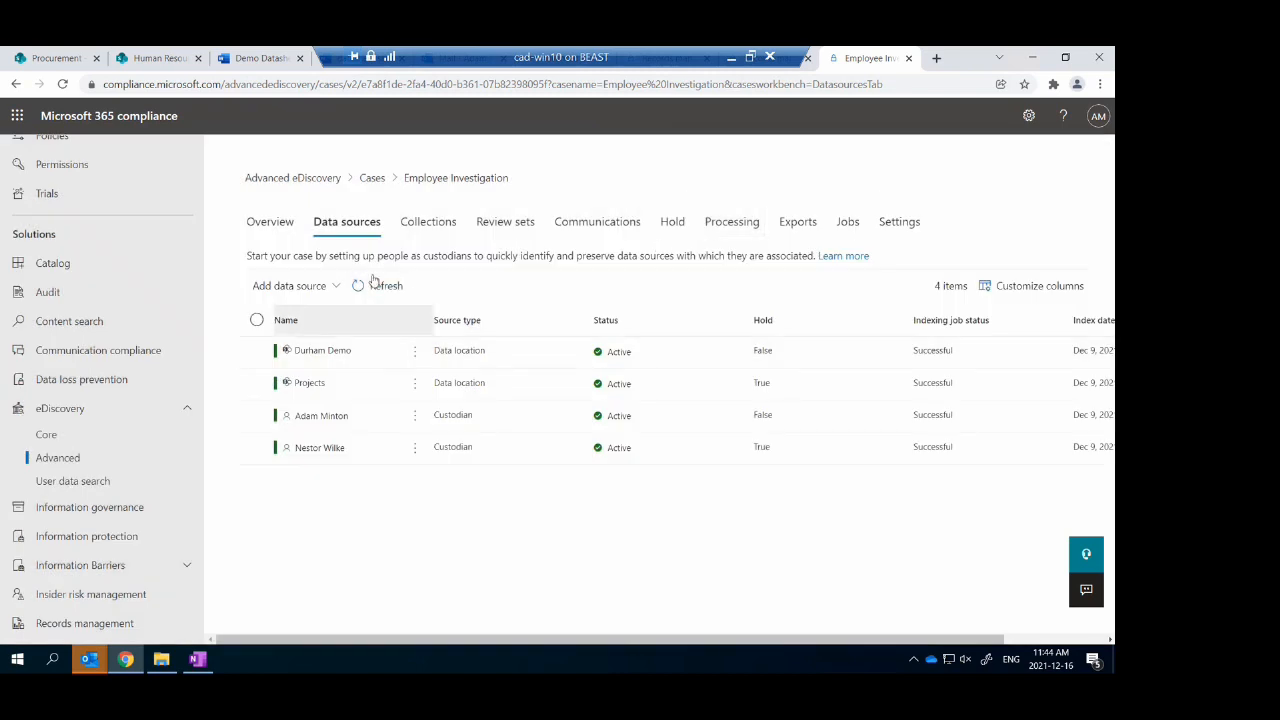
left_click(319, 287)
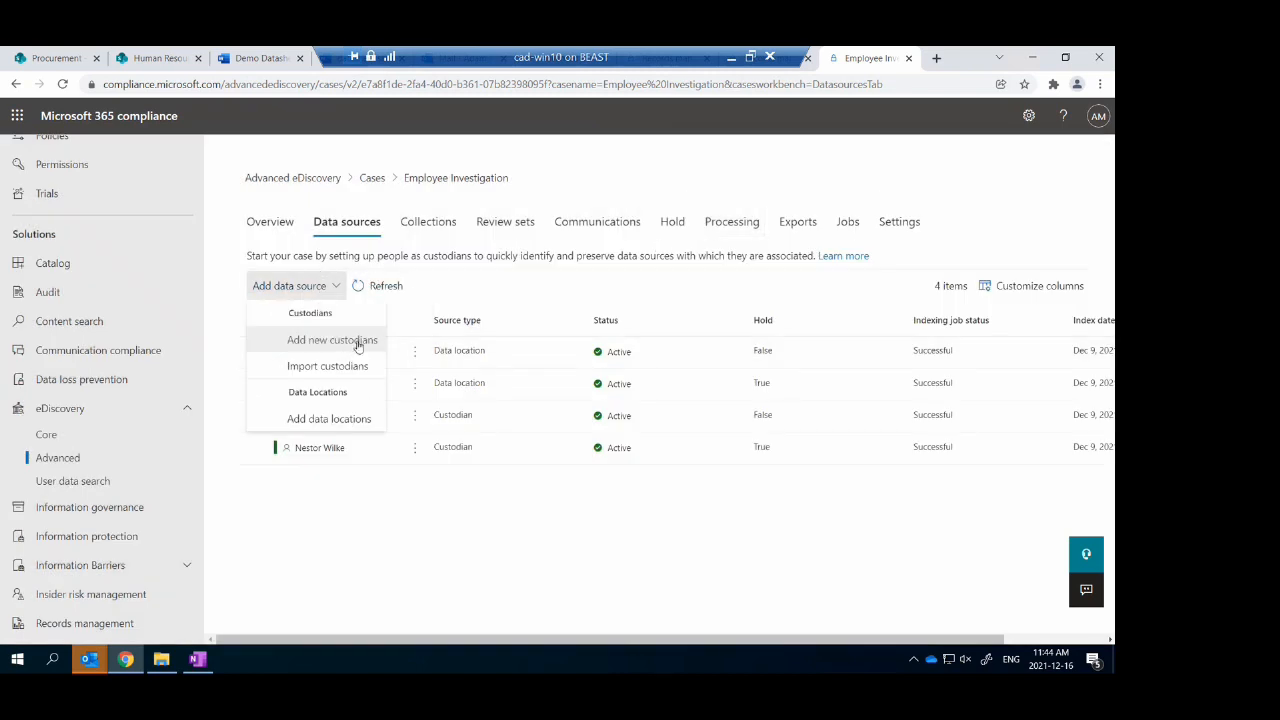
Add the user found by name search as a new custodian, with mailbox and OneDrive on hold
left_click(358, 343)
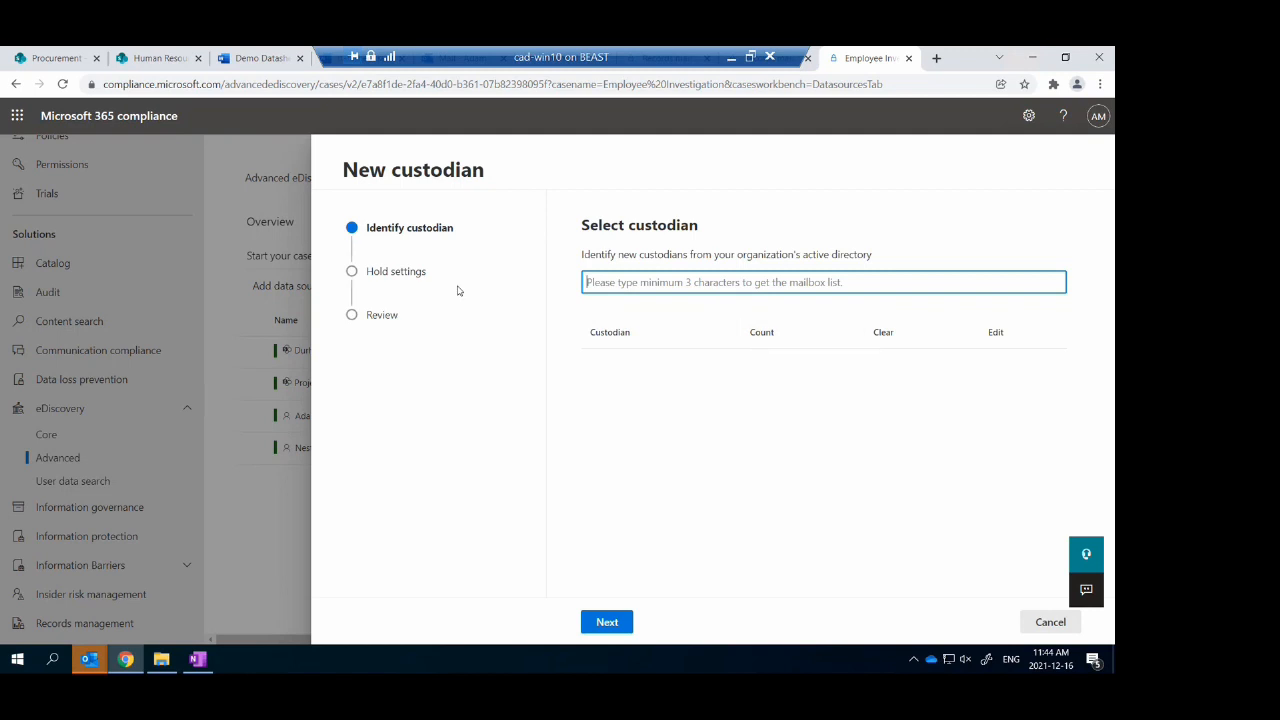
type("lee")
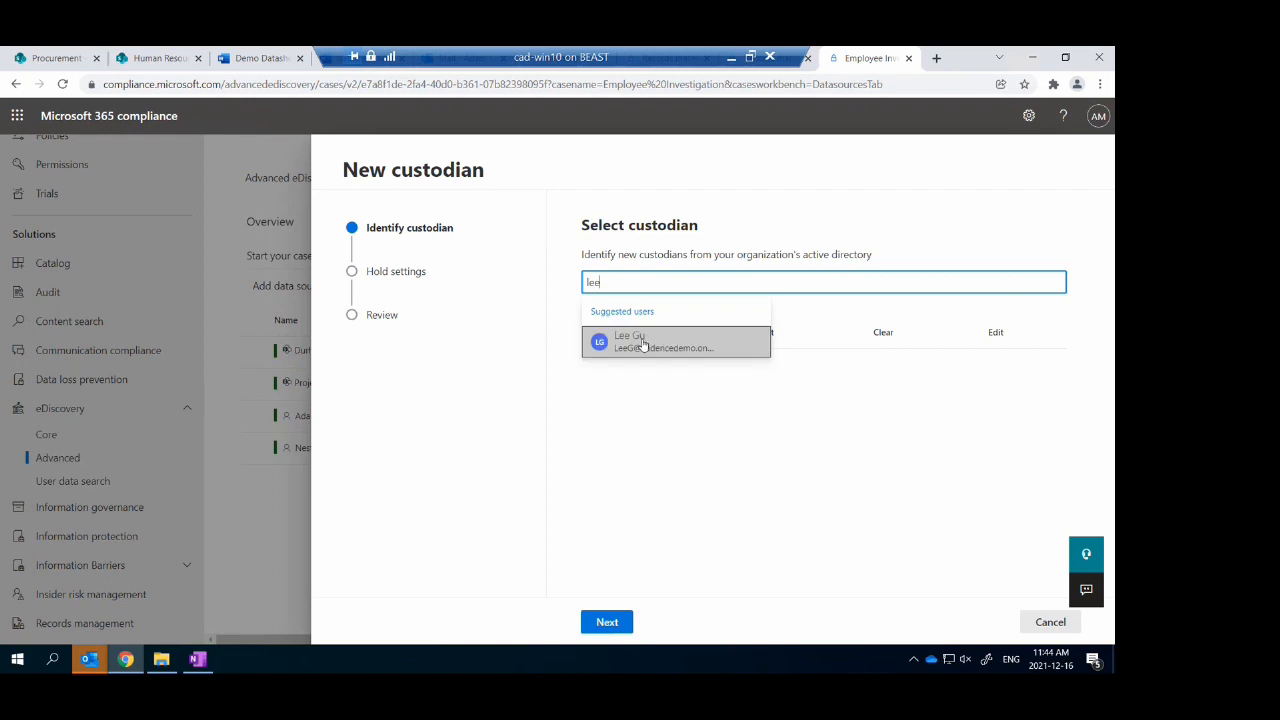
left_click(643, 345)
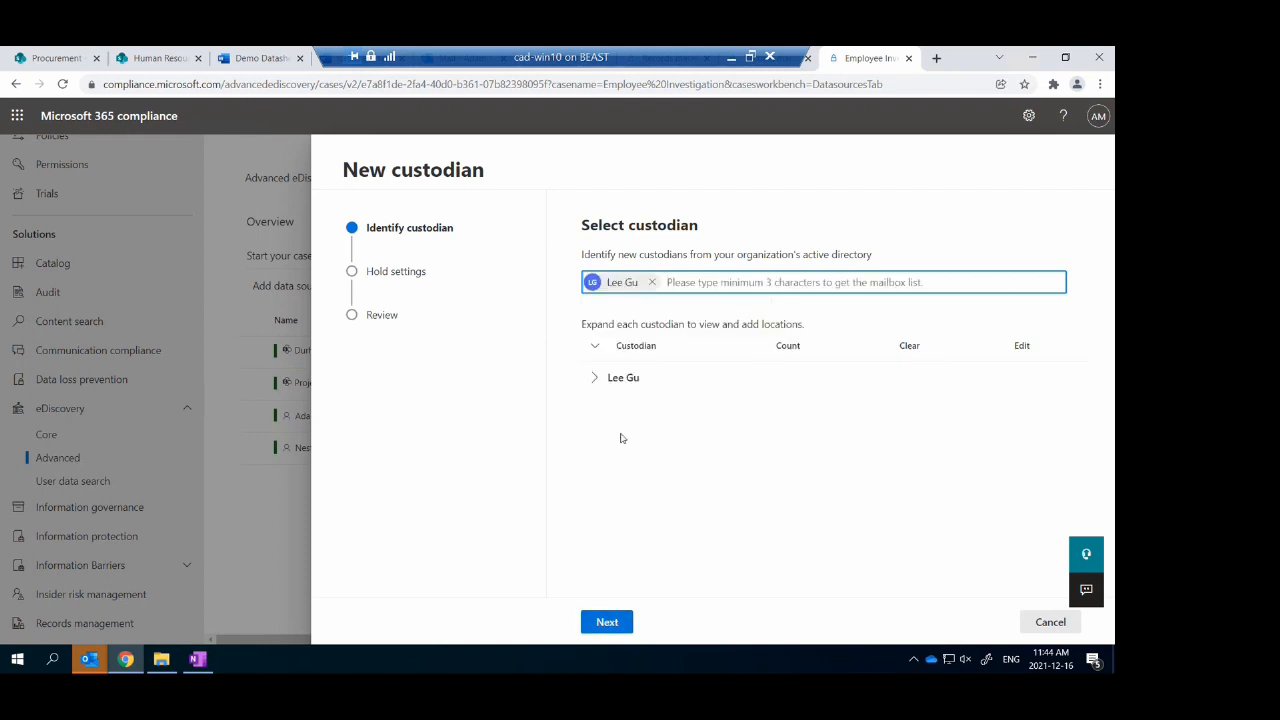
left_click(594, 380)
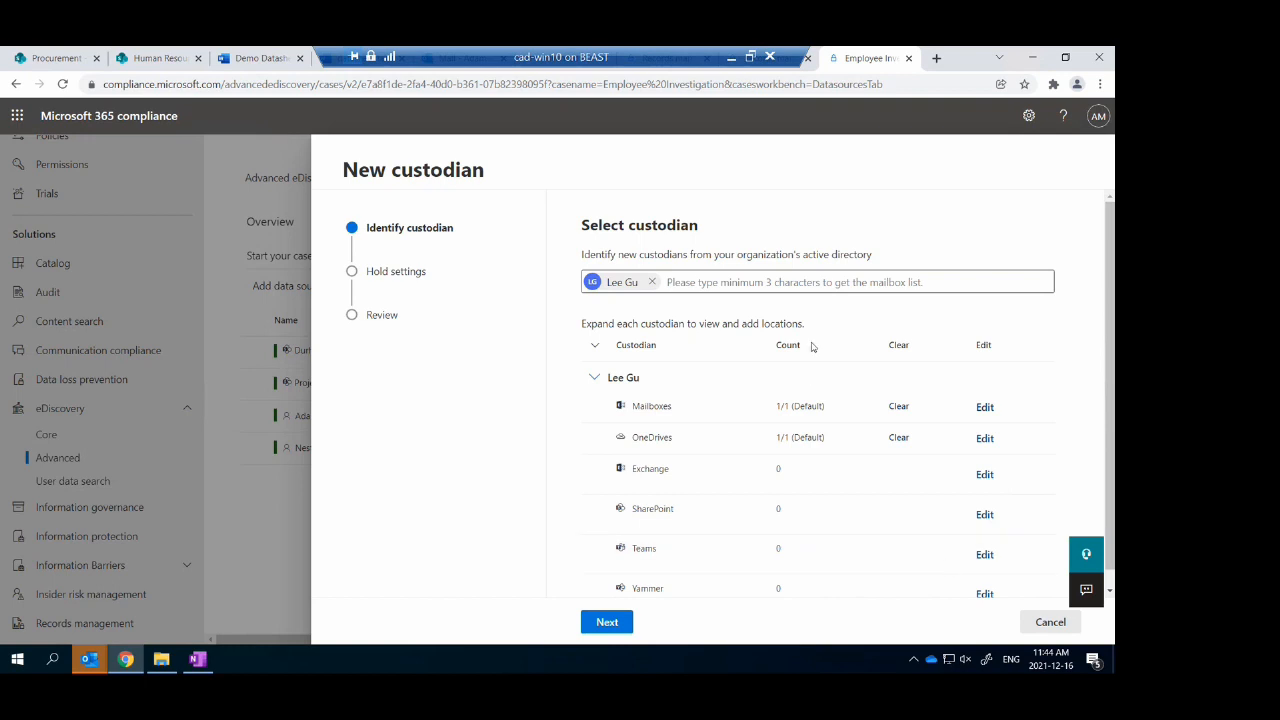
left_click(612, 622)
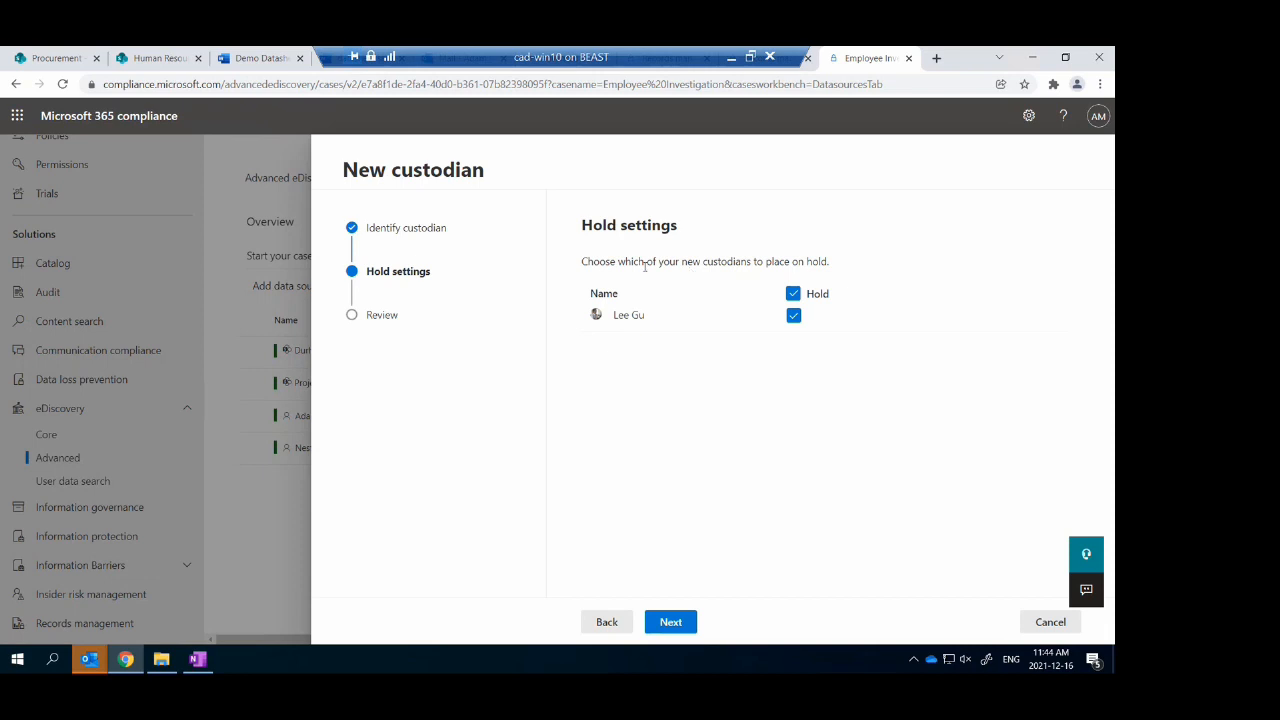
left_click(669, 624)
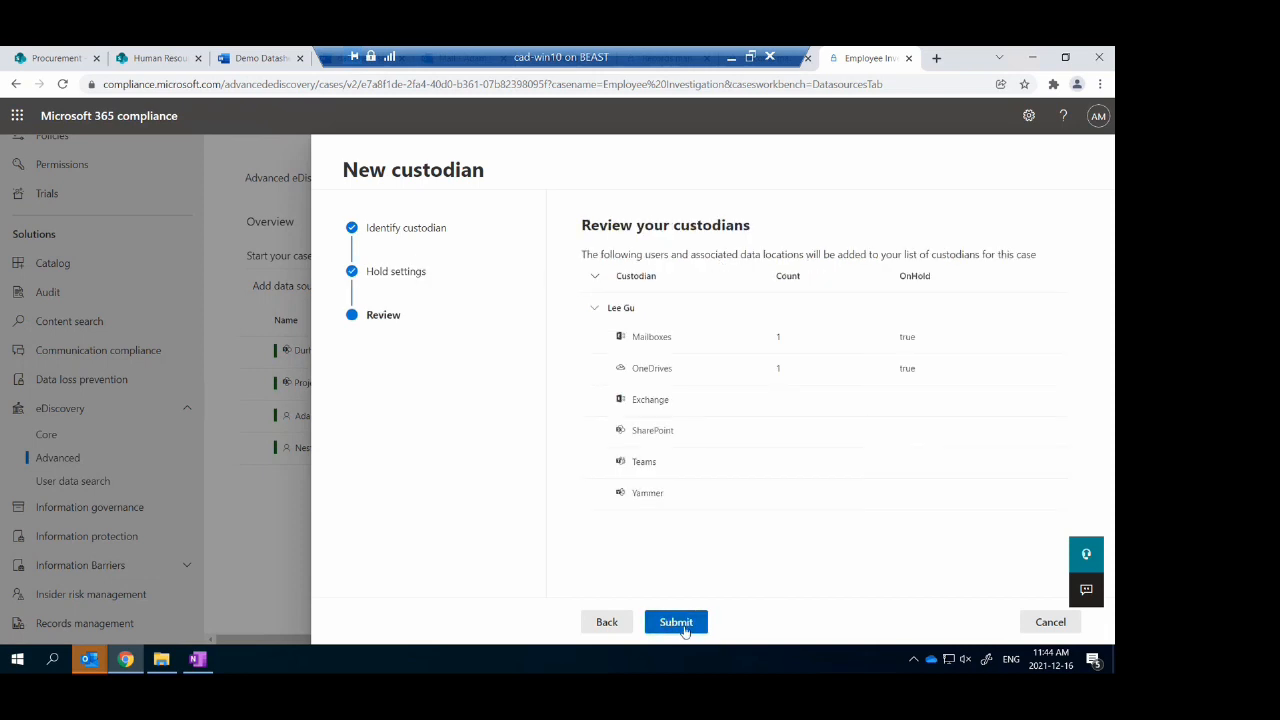
left_click(684, 628)
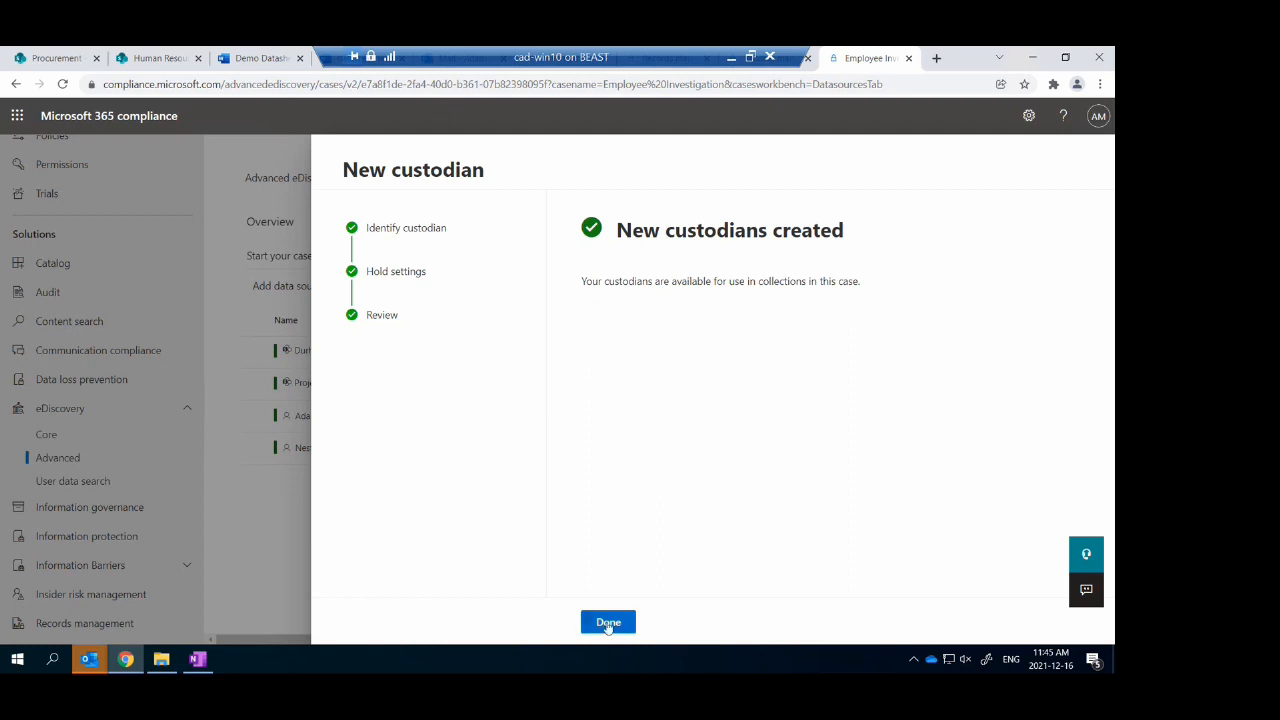
left_click(607, 624)
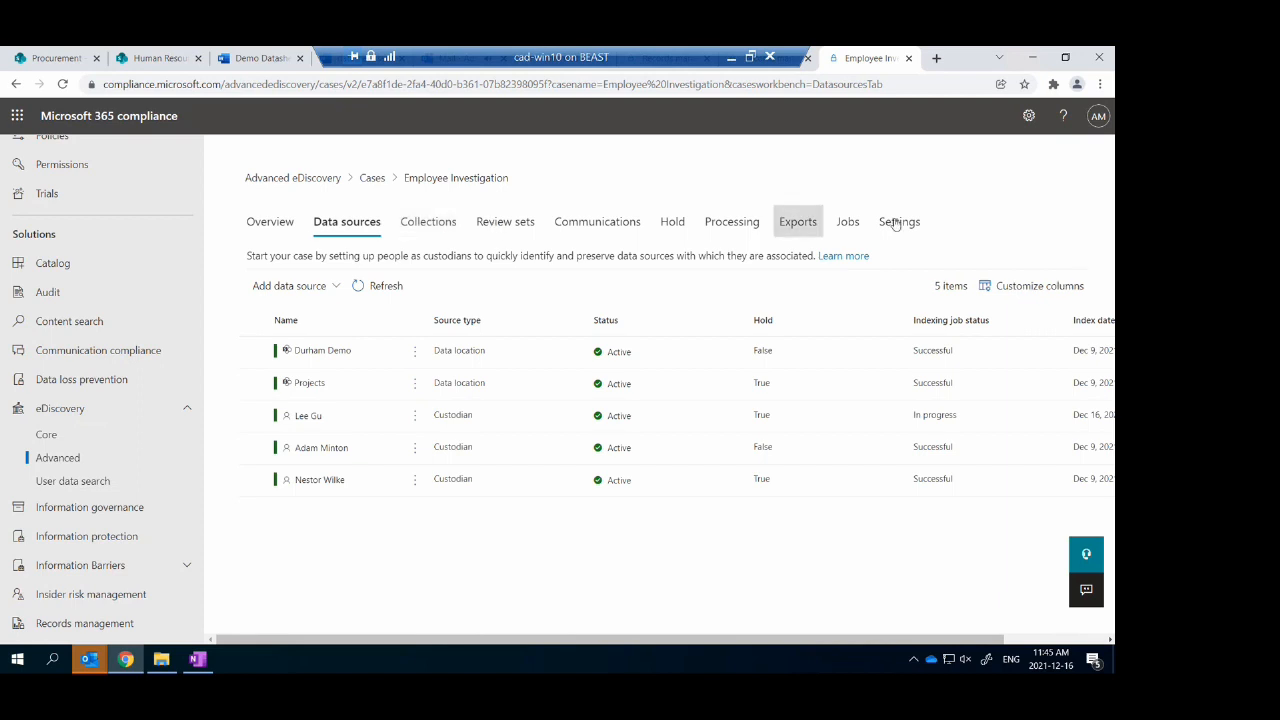
Start a new collection named 'Collection for Webinar' in the case's Collections
left_click(441, 224)
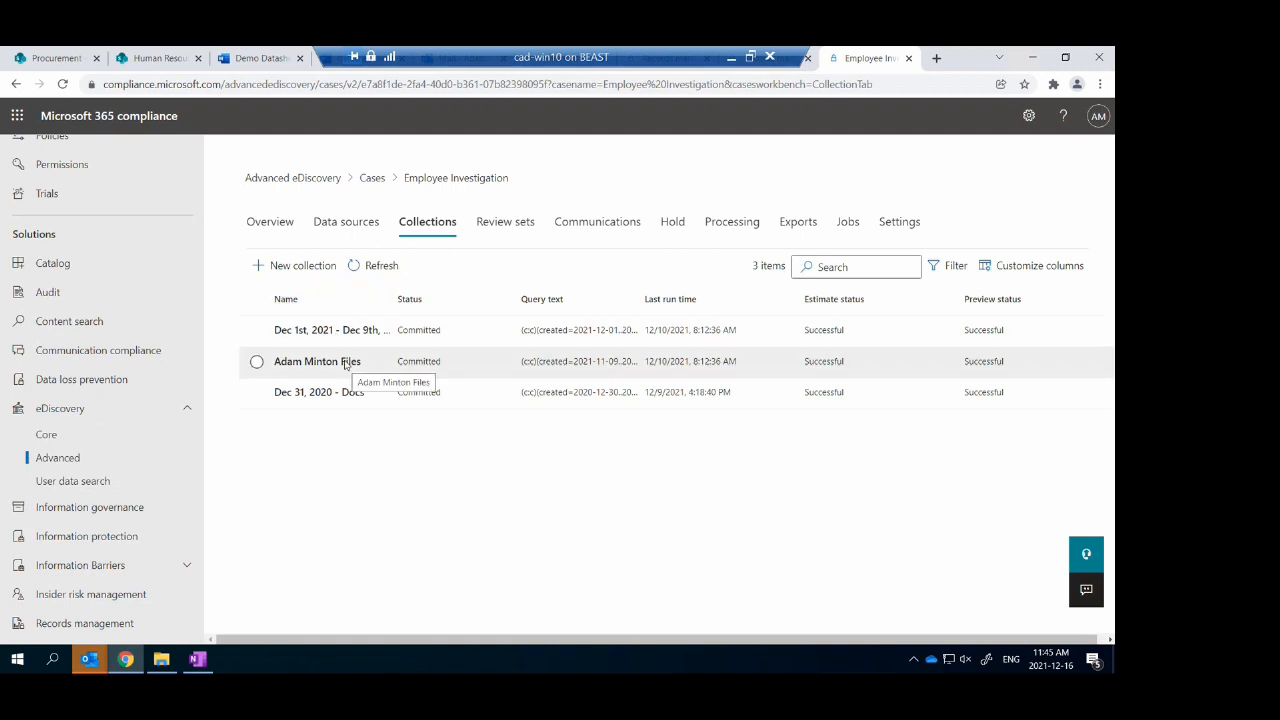
left_click(300, 268)
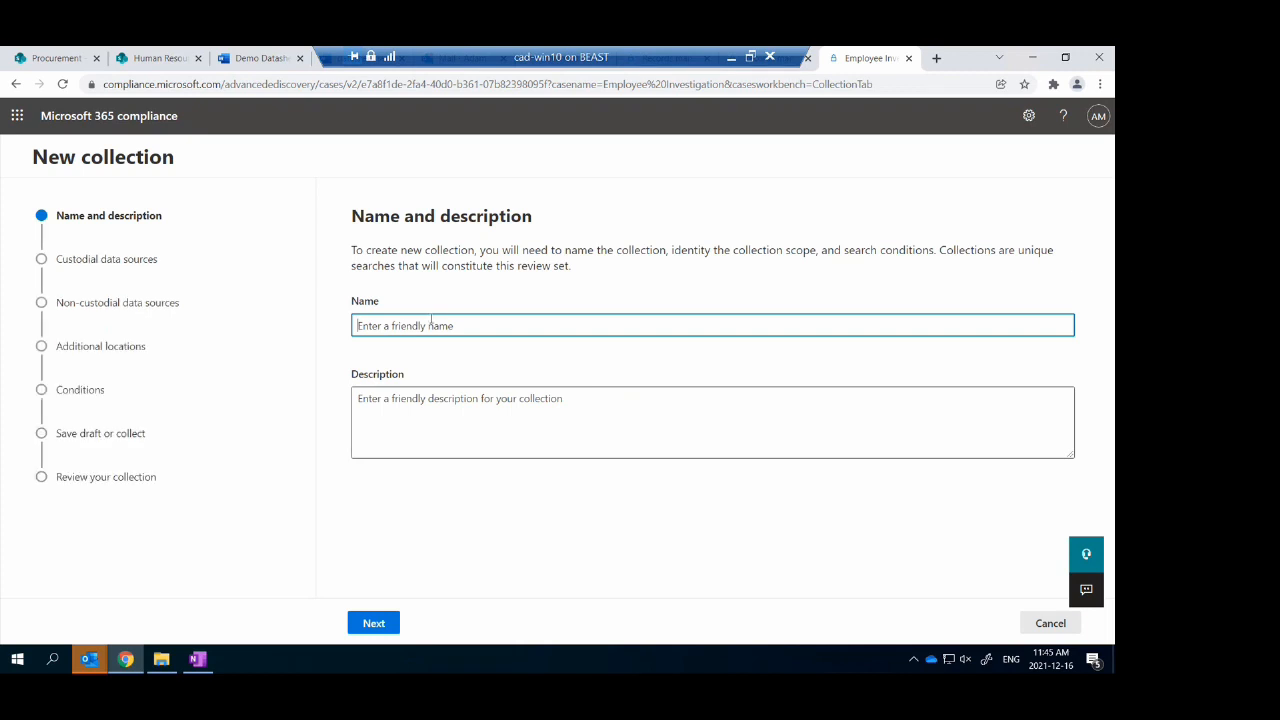
type("Collection for Webinar")
left_click(373, 622)
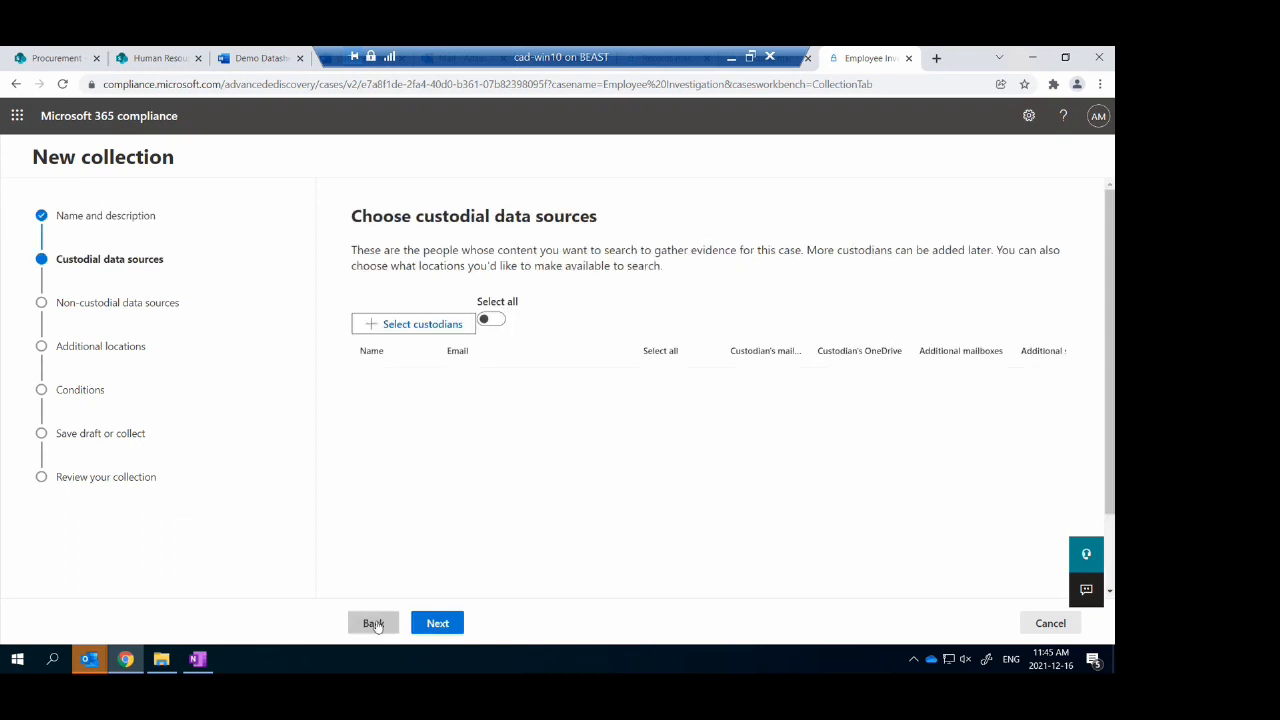
Add the case's two custodians as collection sources and continue to non-custodial sources
left_click(447, 325)
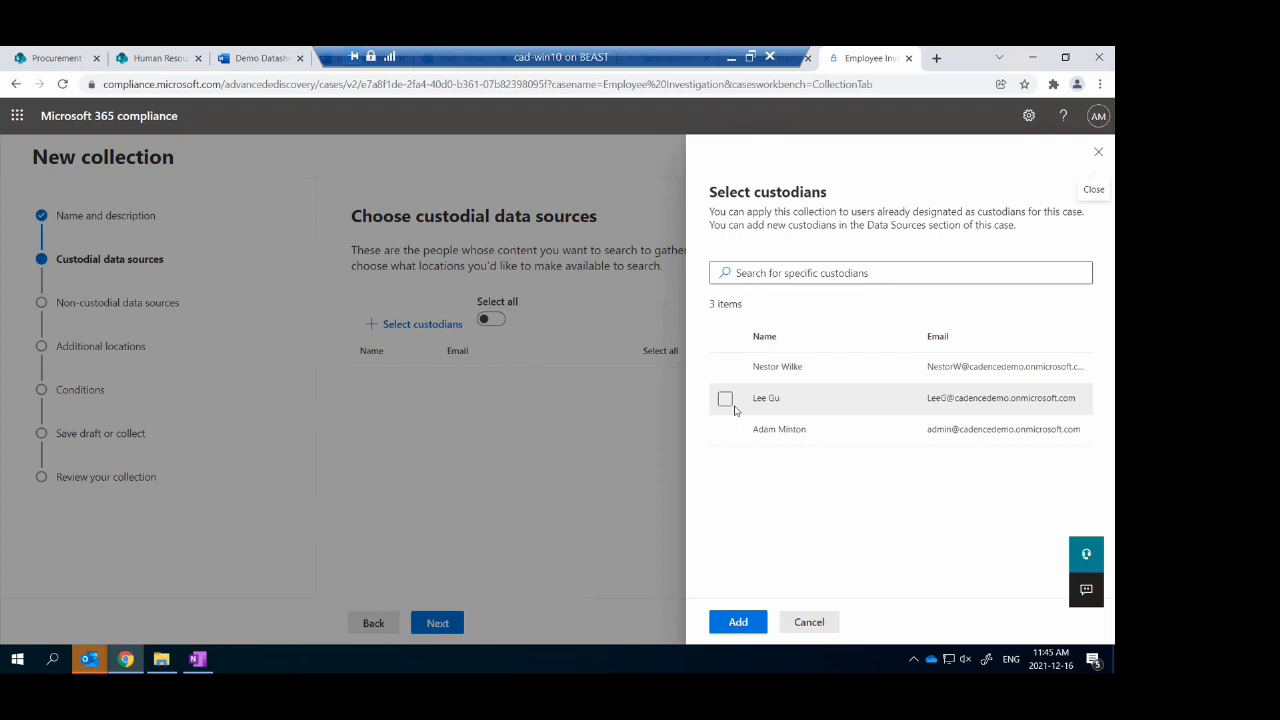
left_click(725, 398)
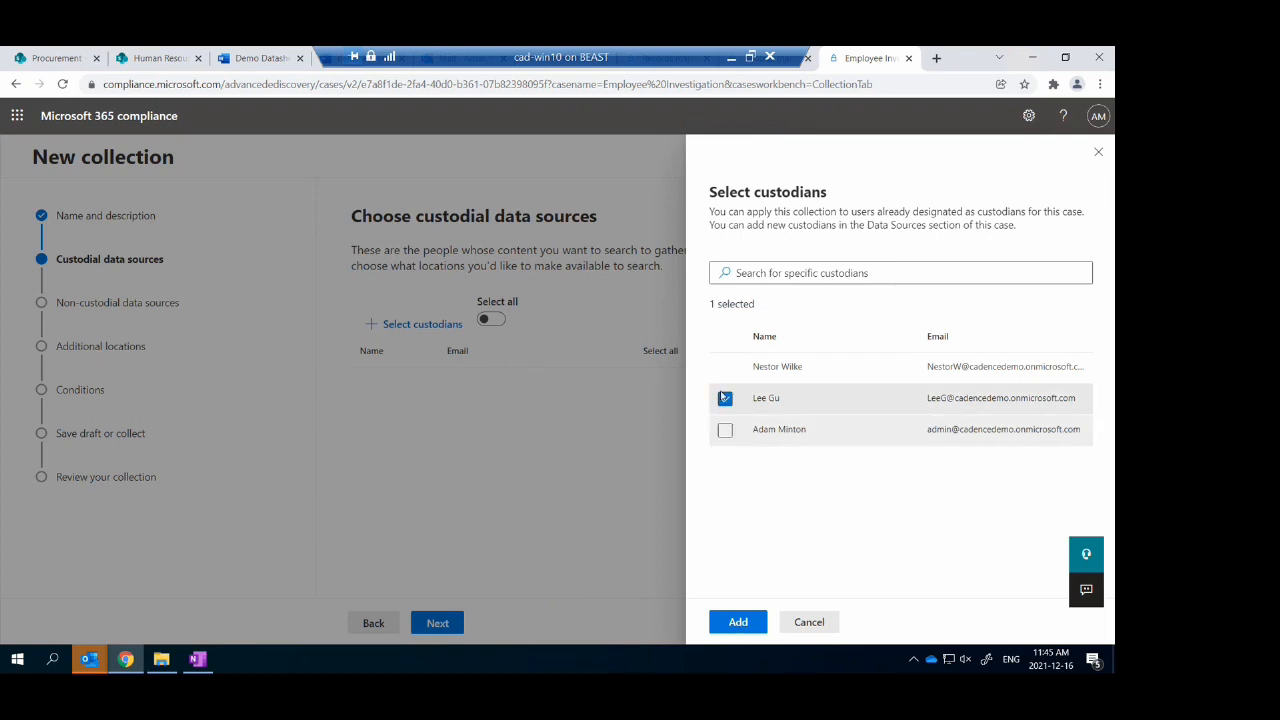
left_click(725, 367)
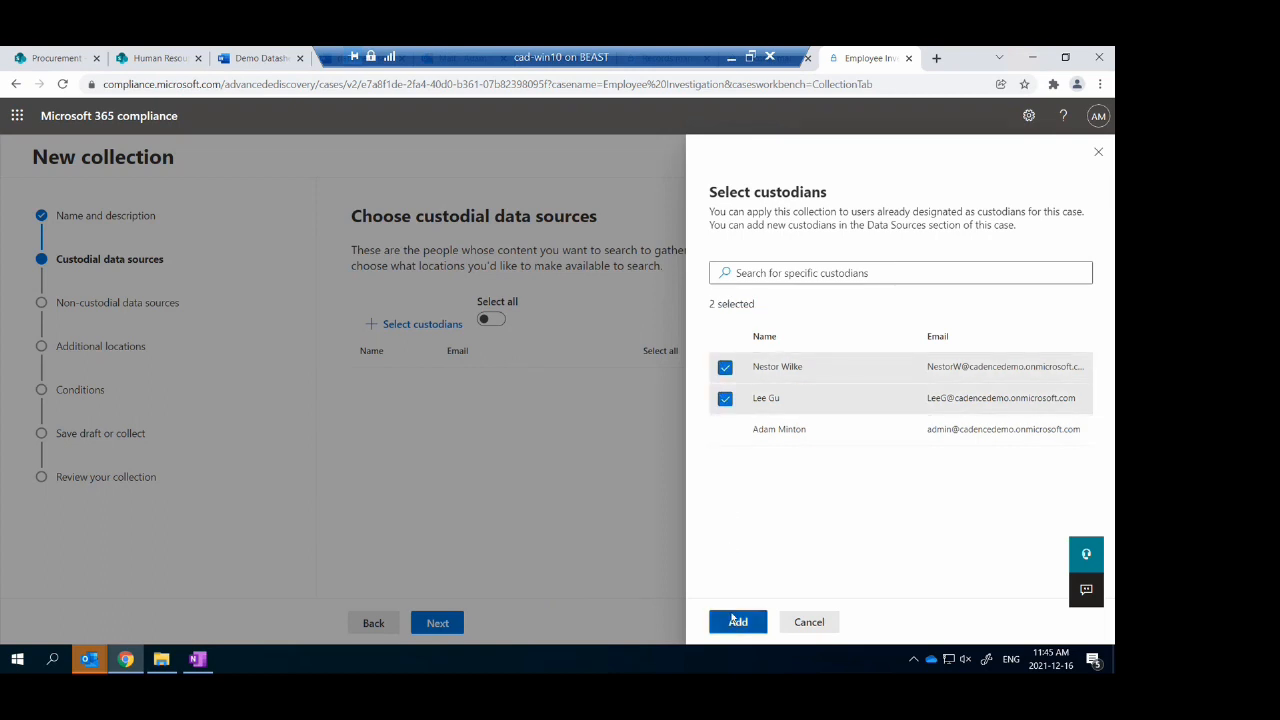
left_click(737, 621)
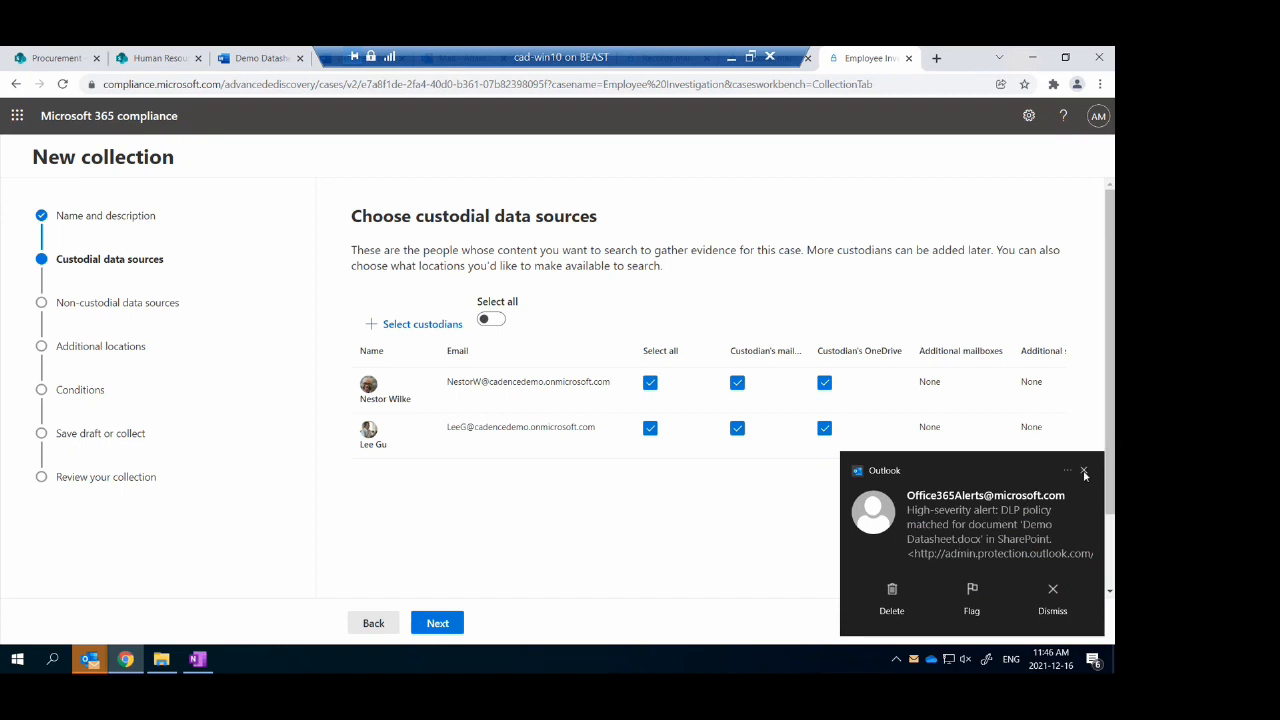
left_click(1083, 470)
left_click(457, 624)
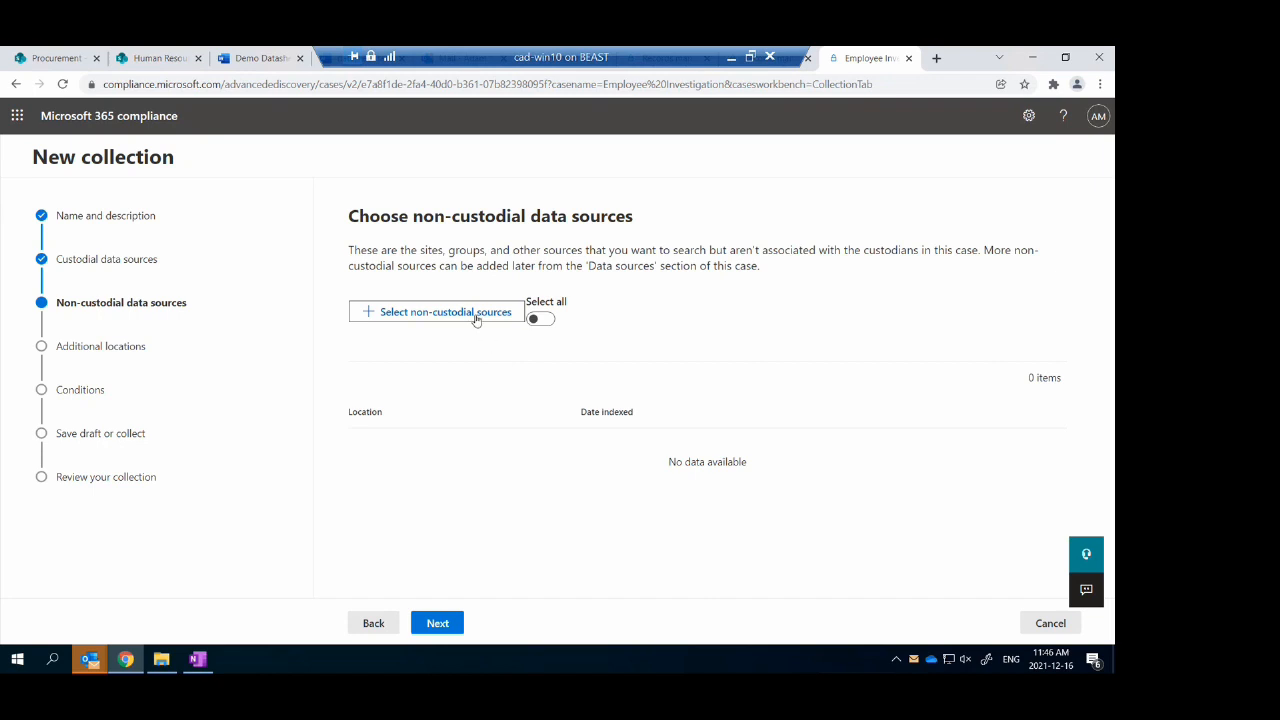
Skip non-custodial sources and include all SharePoint sites in the collection
left_click(460, 624)
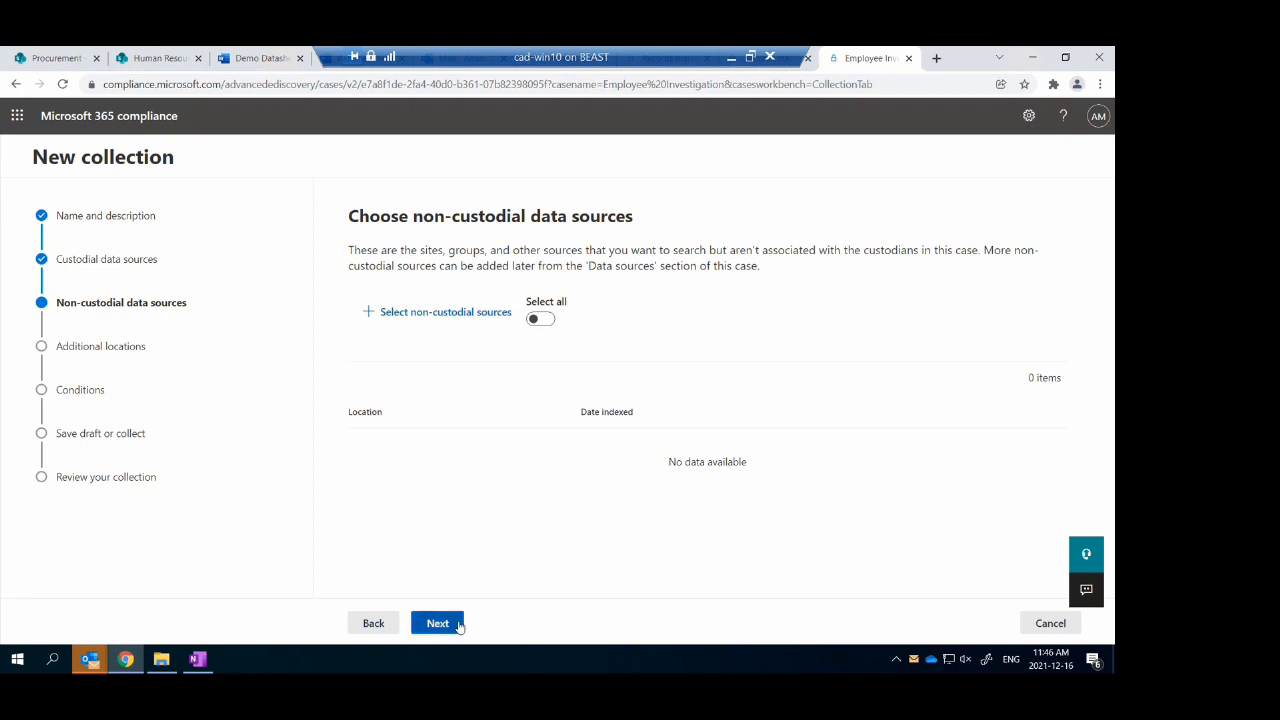
left_click(368, 385)
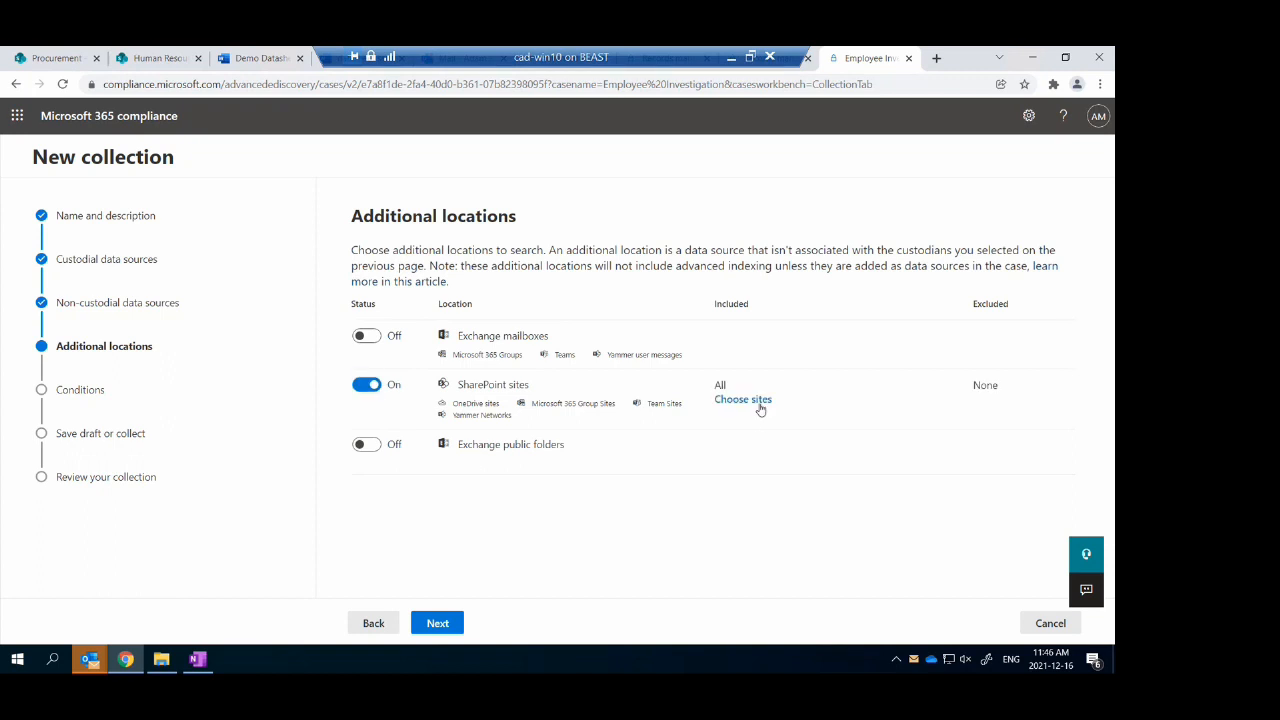
left_click(447, 630)
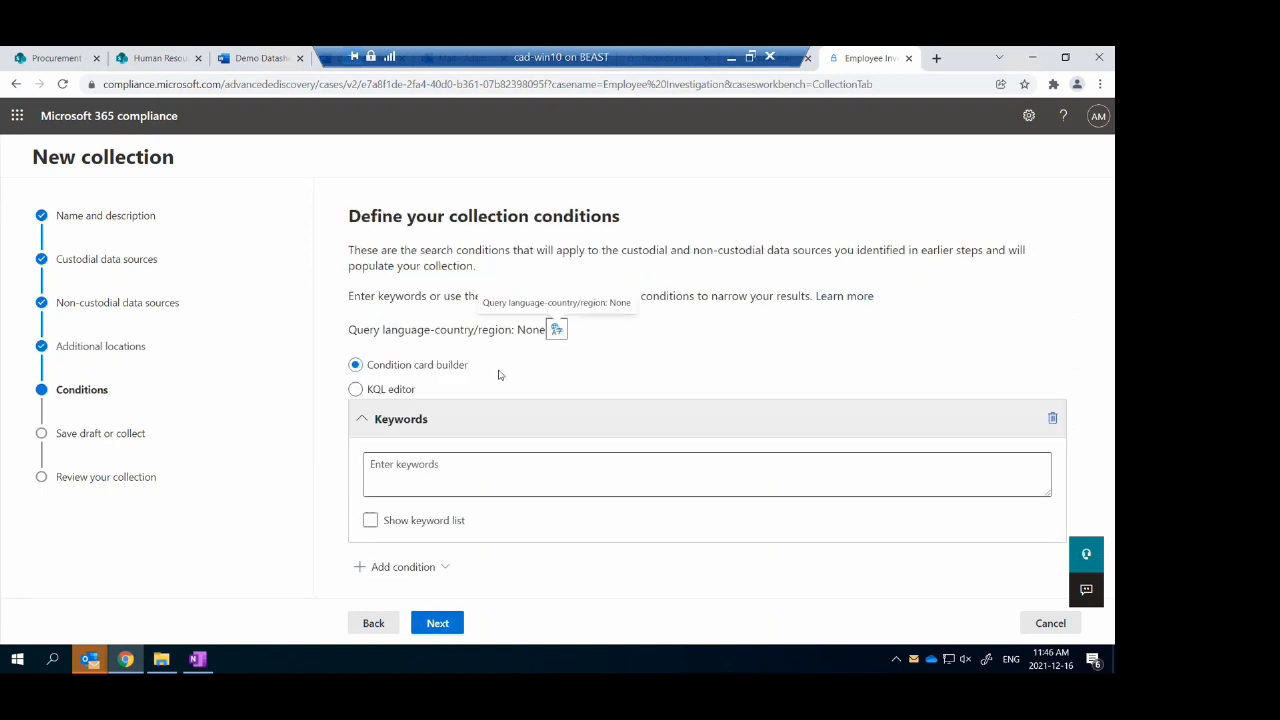
Add a Sent between 2021-11-16 and 2021-12-16 condition and the keyword 'acme'
left_click(443, 569)
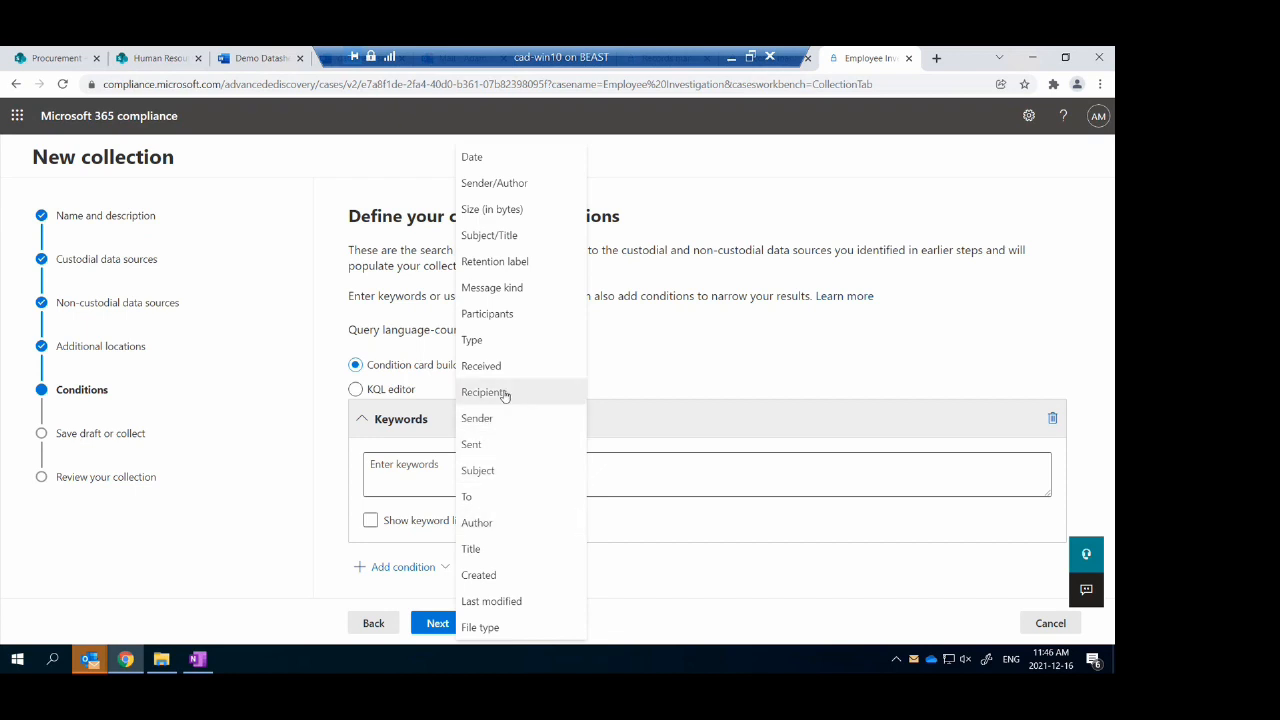
left_click(500, 446)
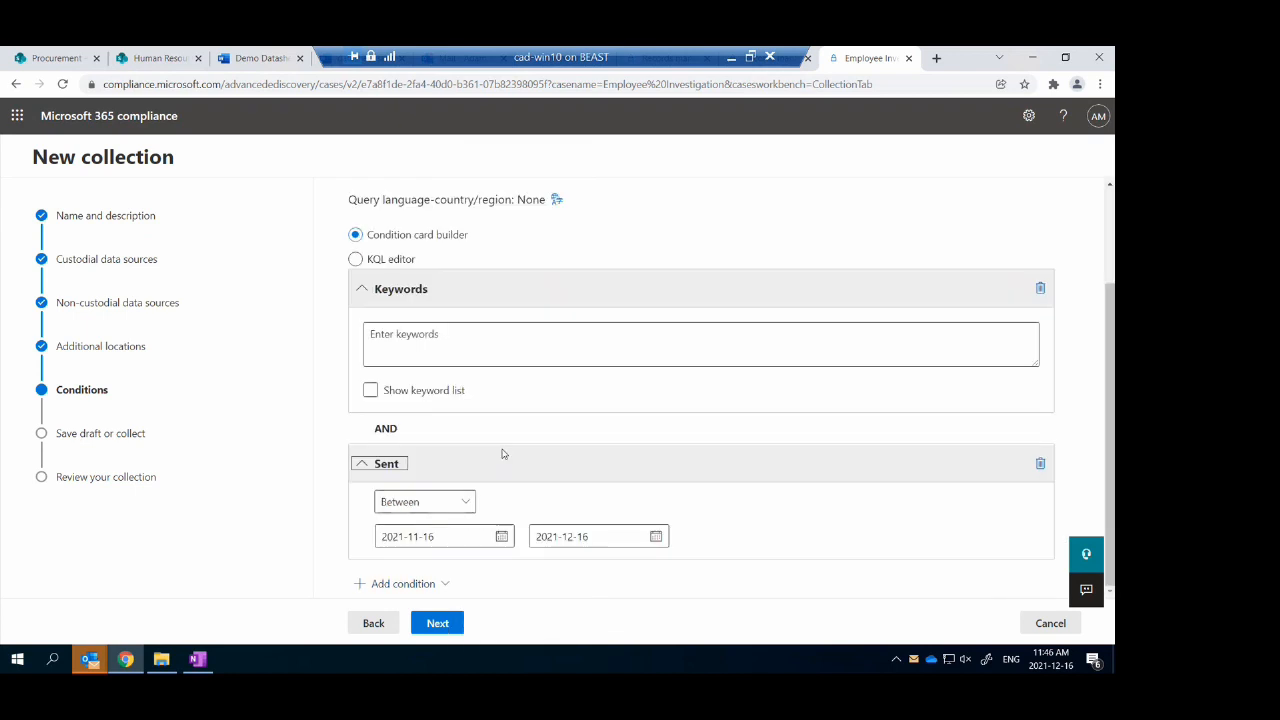
left_click(465, 507)
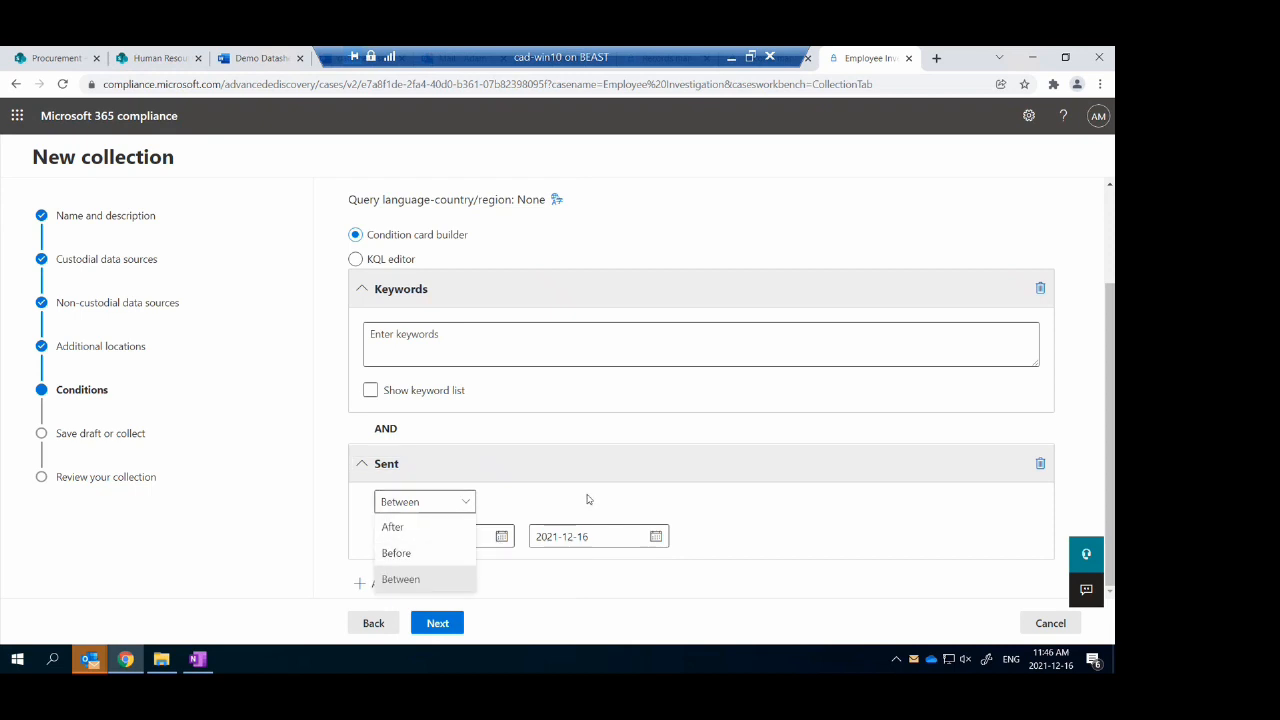
left_click(460, 369)
left_click(451, 340)
type("acn")
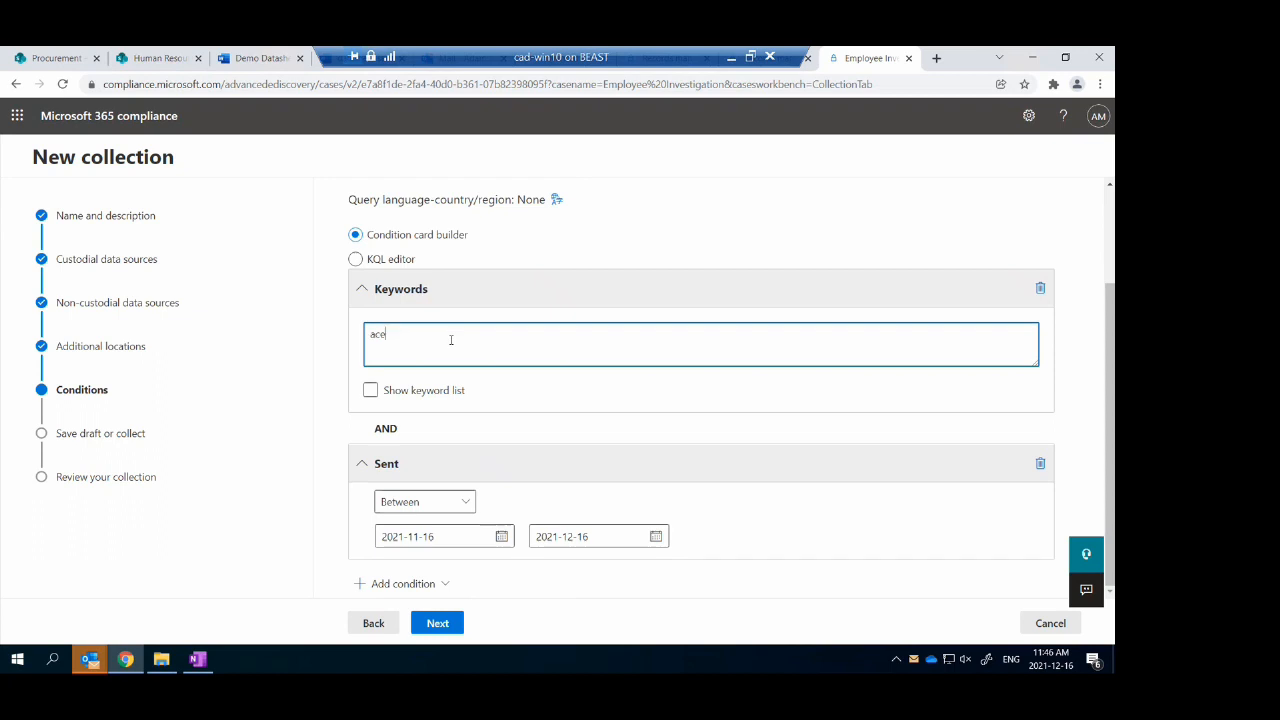
key("BackSpace")
type("me")
left_click(378, 262)
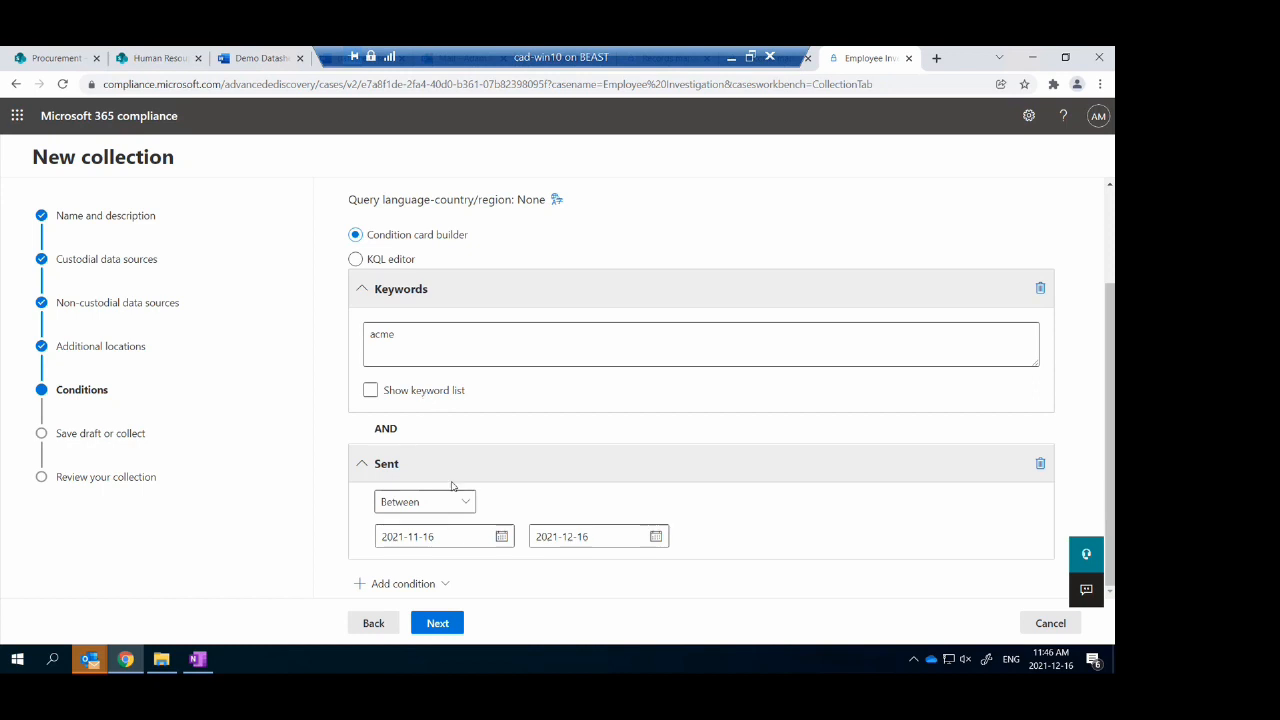
left_click(420, 582)
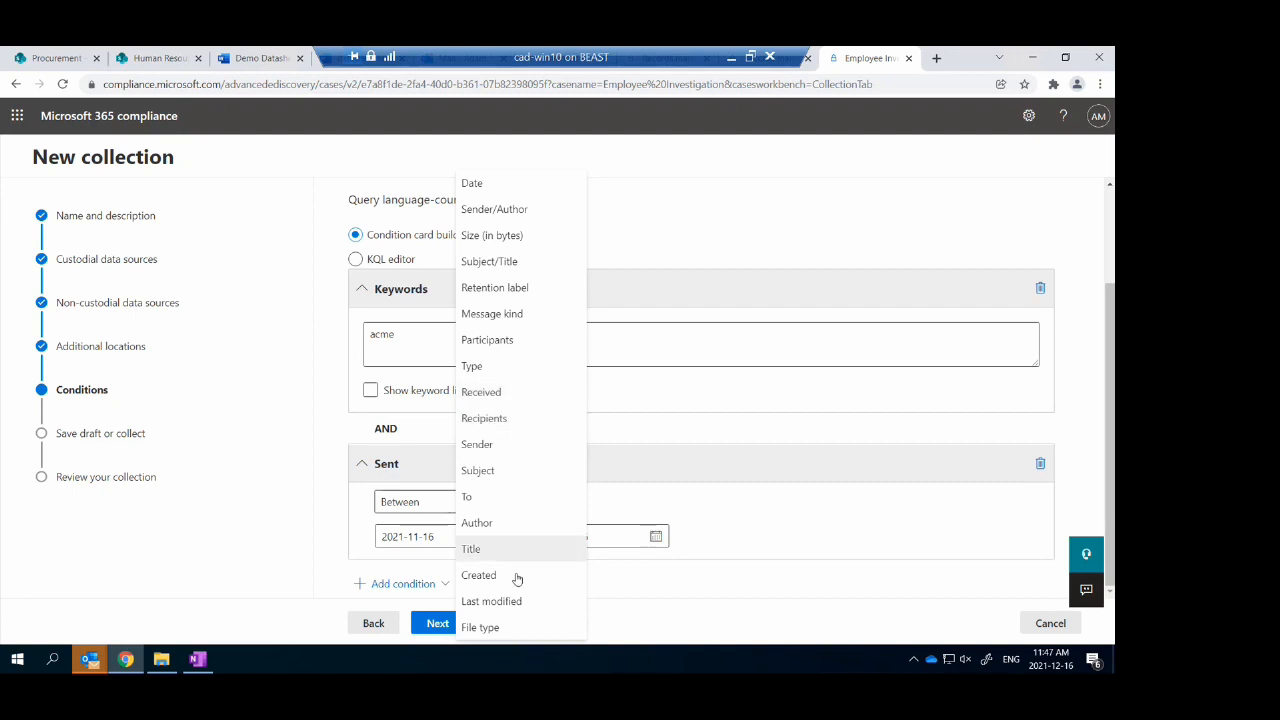
left_click(441, 626)
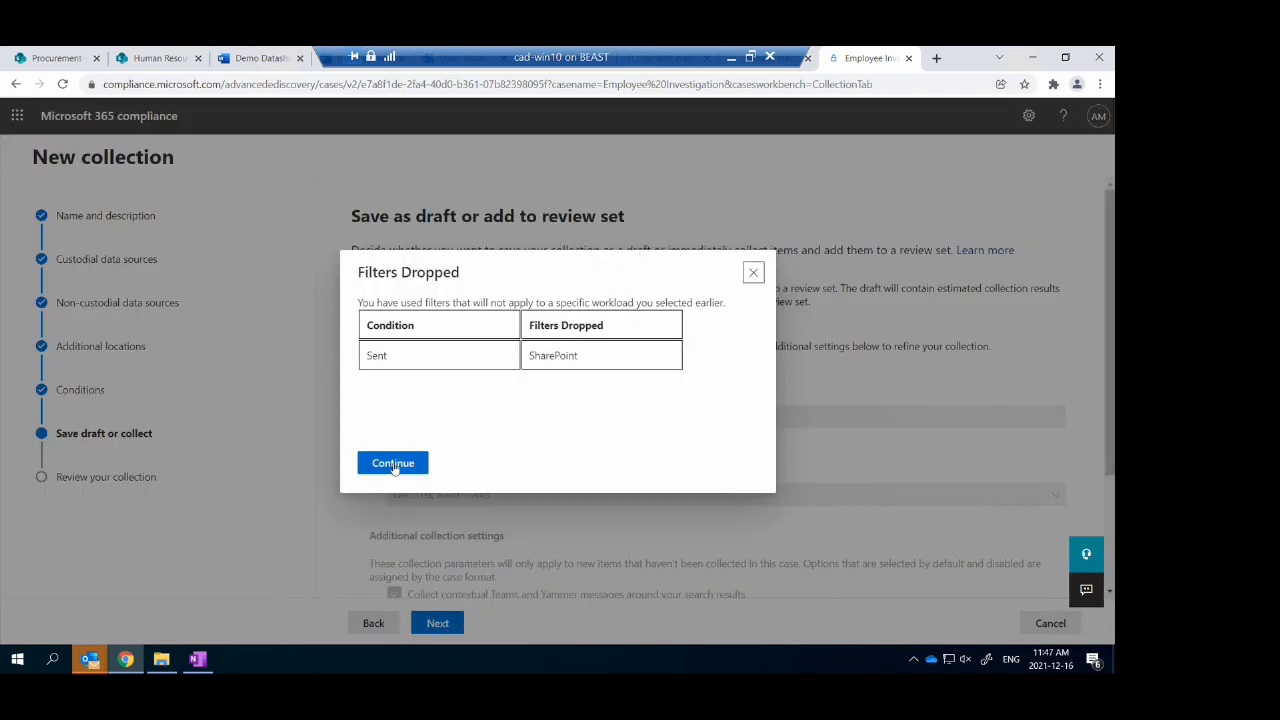
Accept the dropped Sent filter and submit 'Collection for Webinar' as a draft
left_click(393, 464)
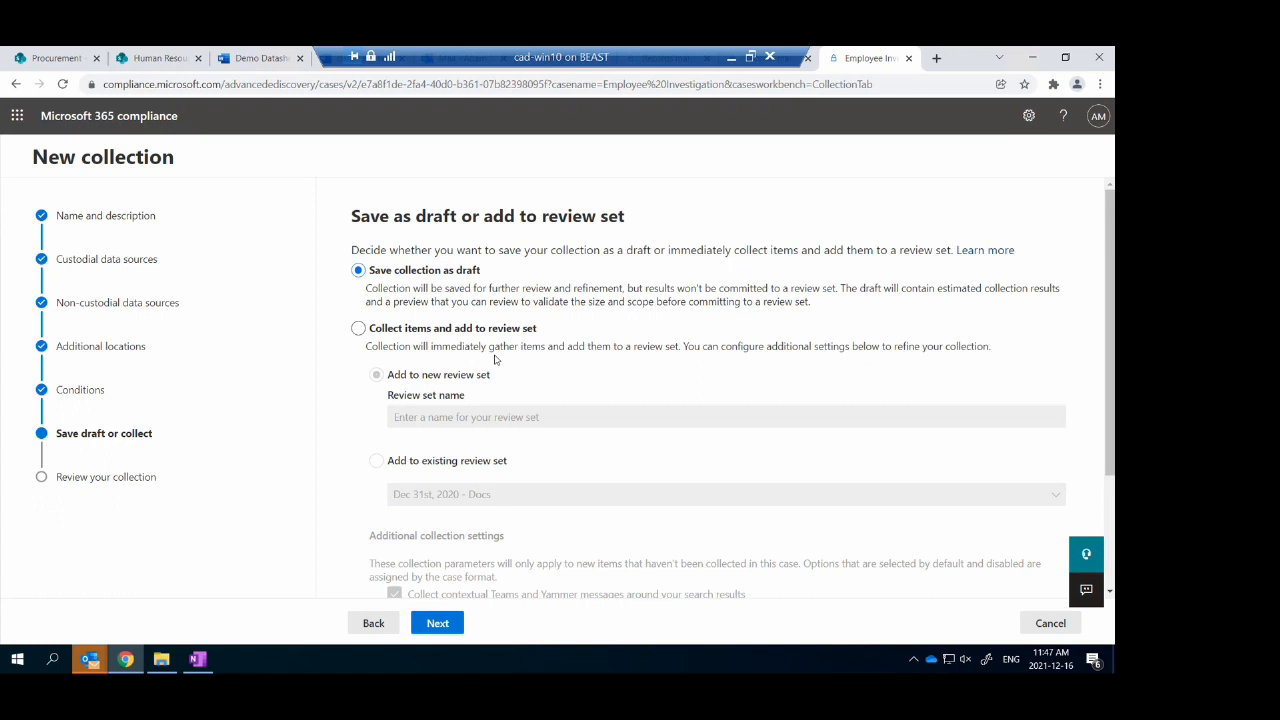
left_click(455, 624)
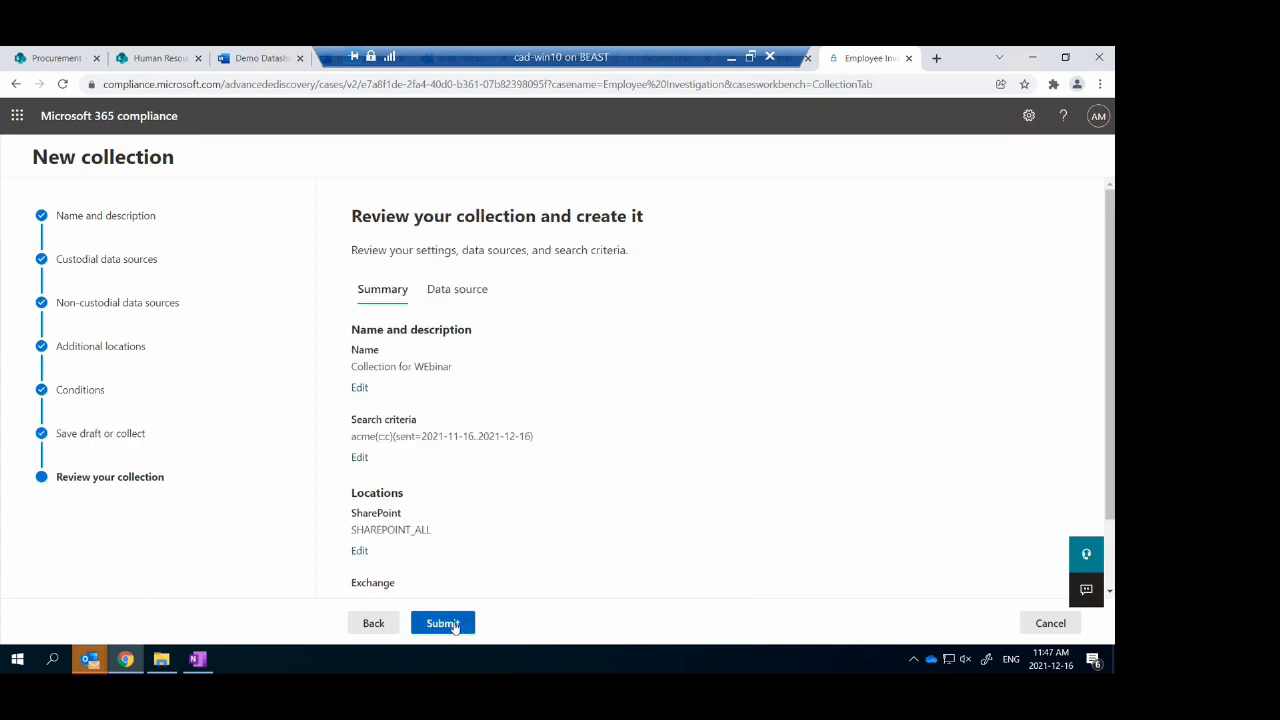
left_click(455, 624)
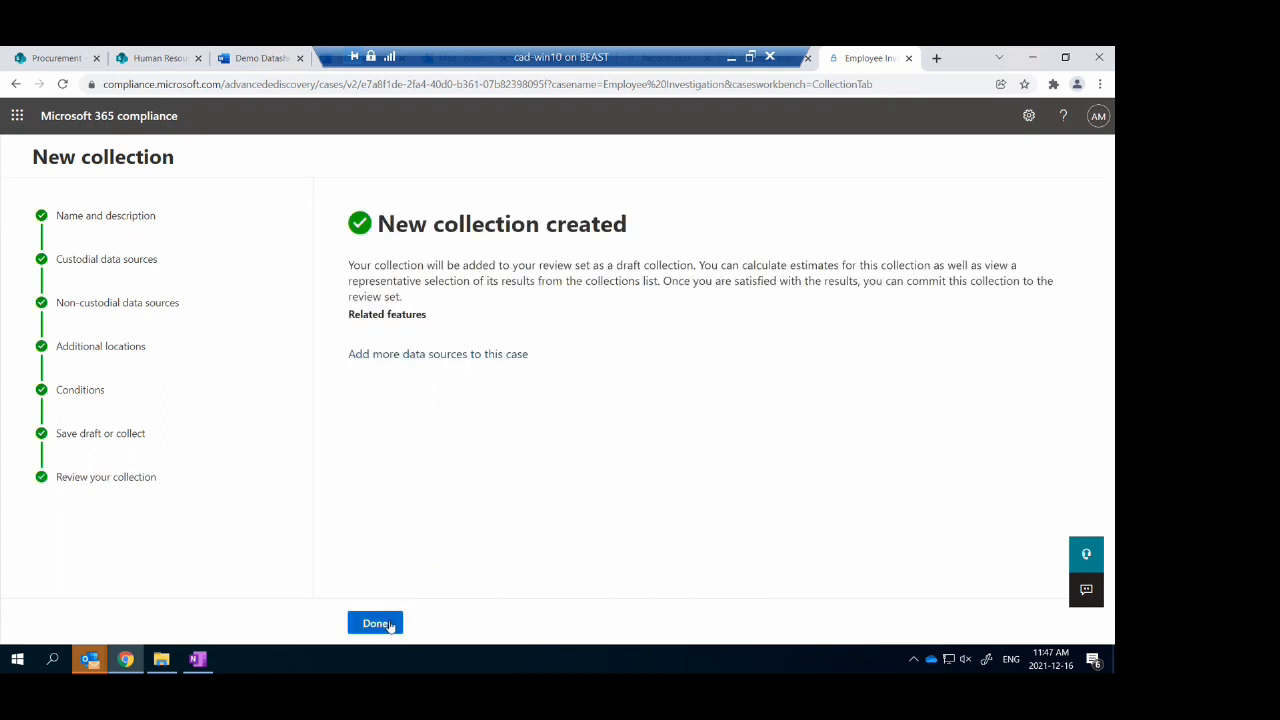
left_click(376, 623)
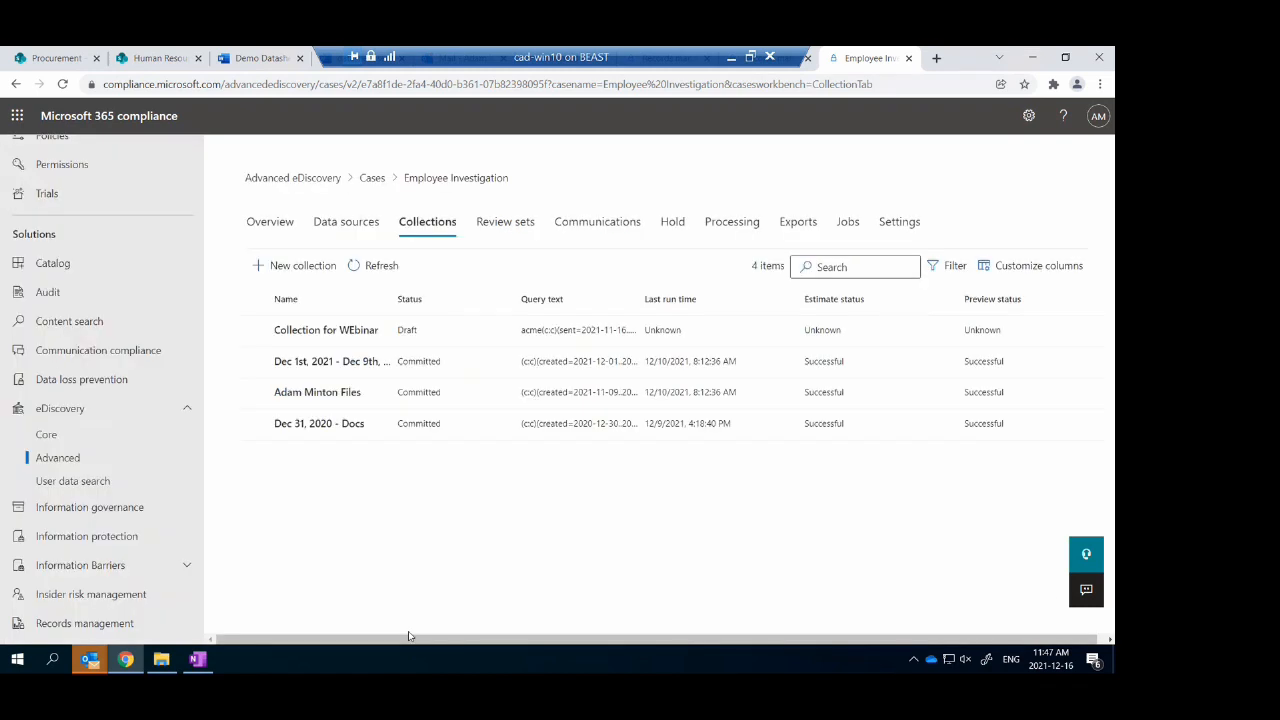
Glance at the case's Review sets and Communications, then show its Hold tab
left_click(520, 230)
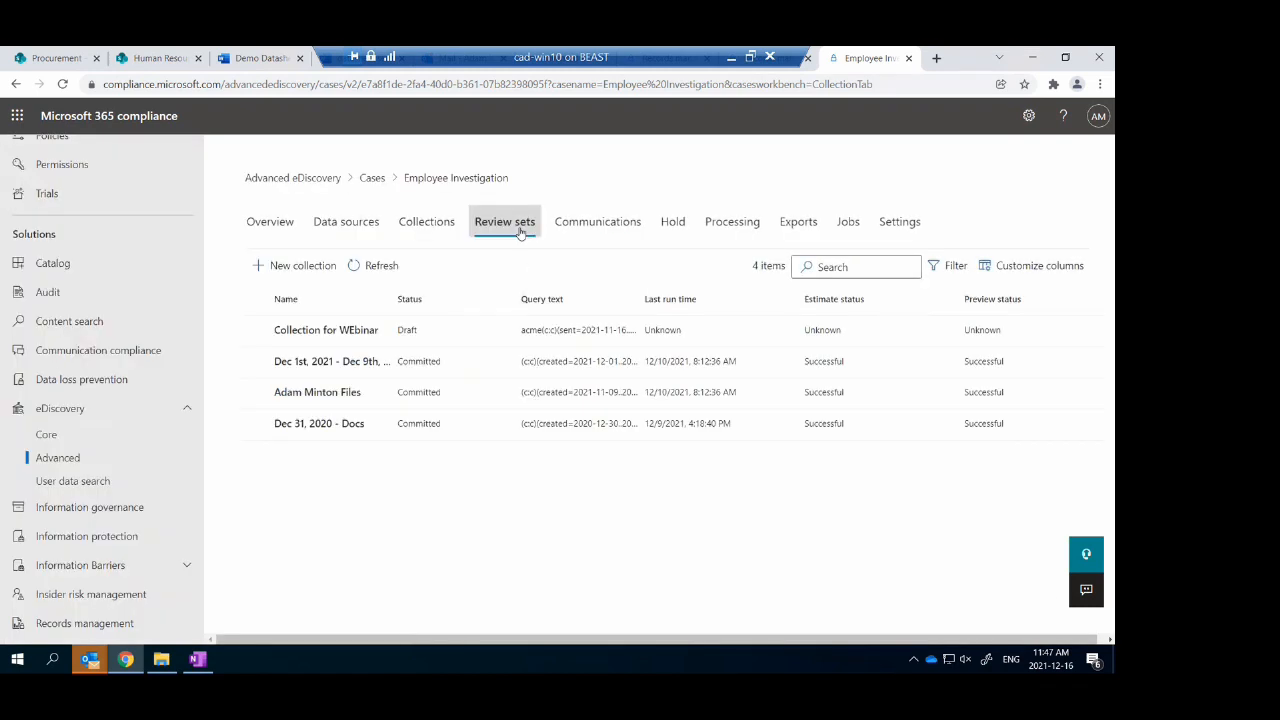
left_click(591, 230)
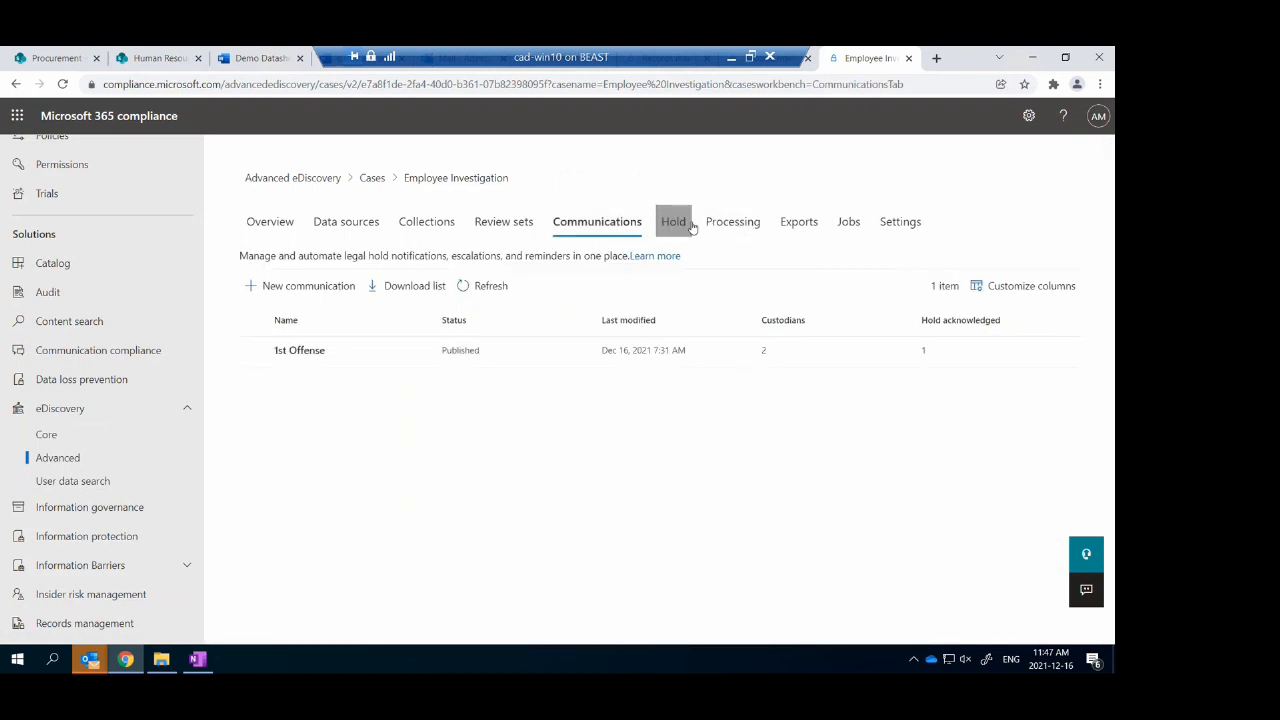
left_click(688, 224)
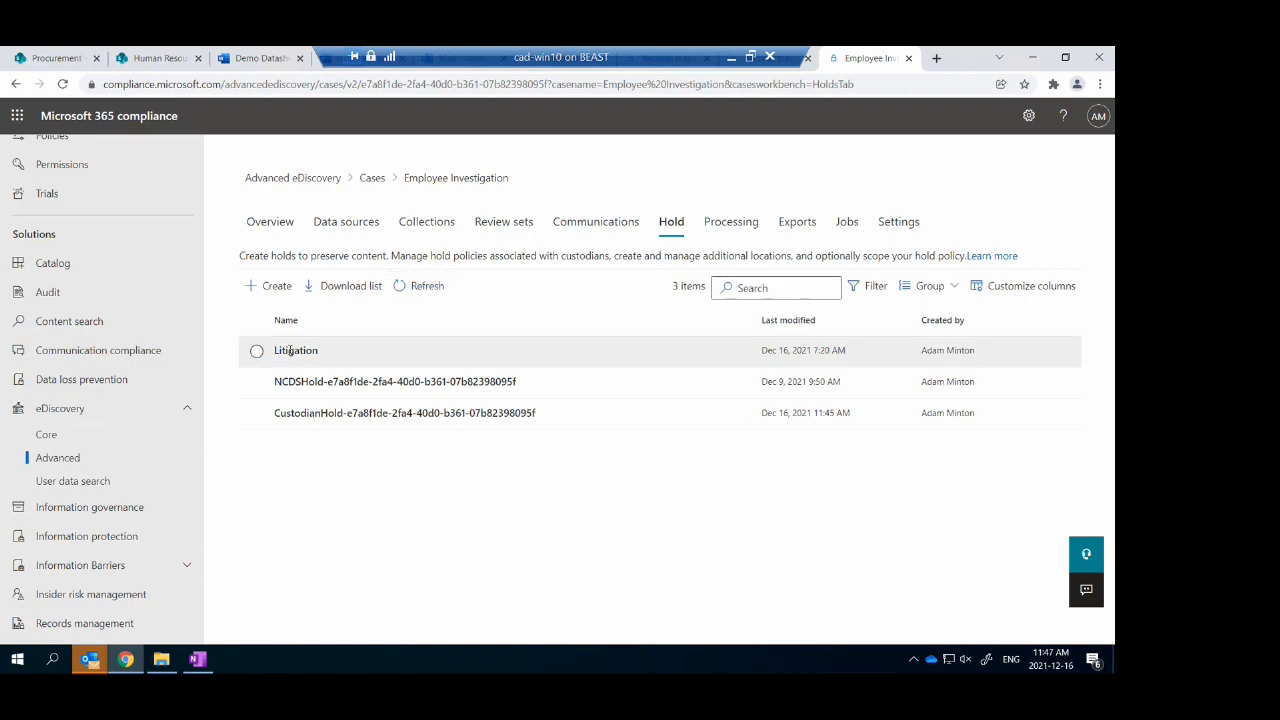
left_click(258, 352)
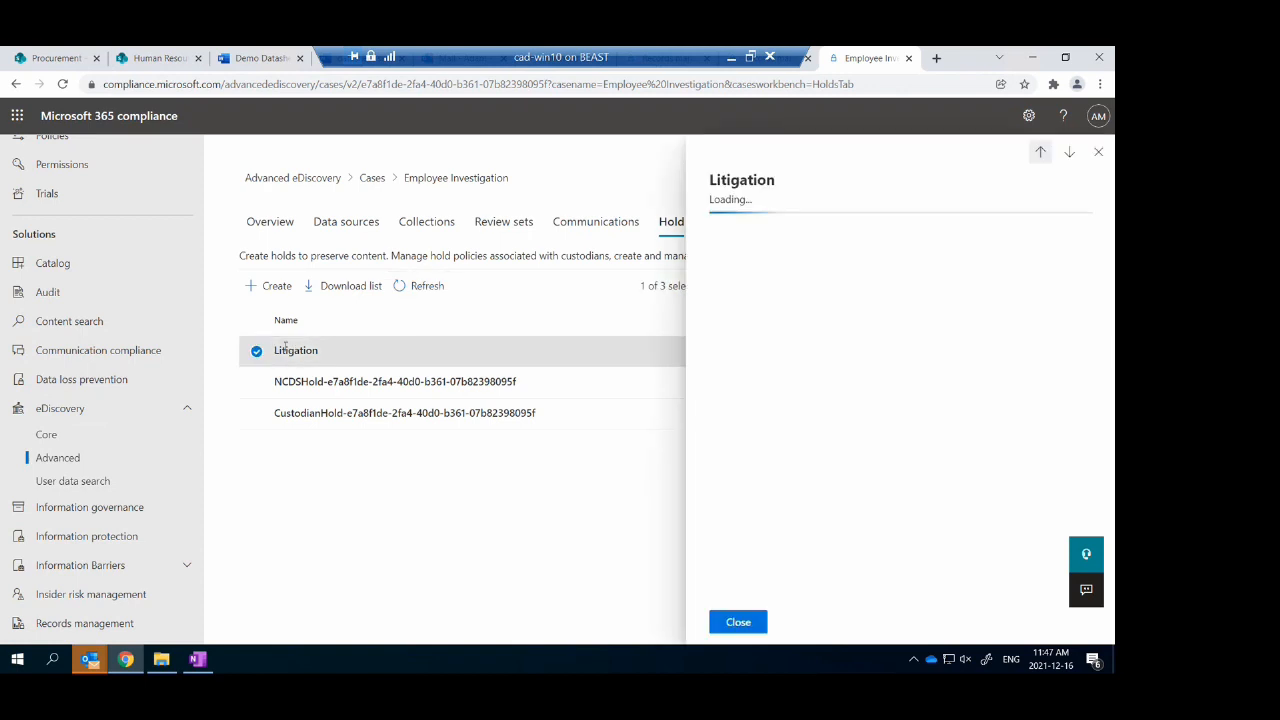
left_click(1069, 152)
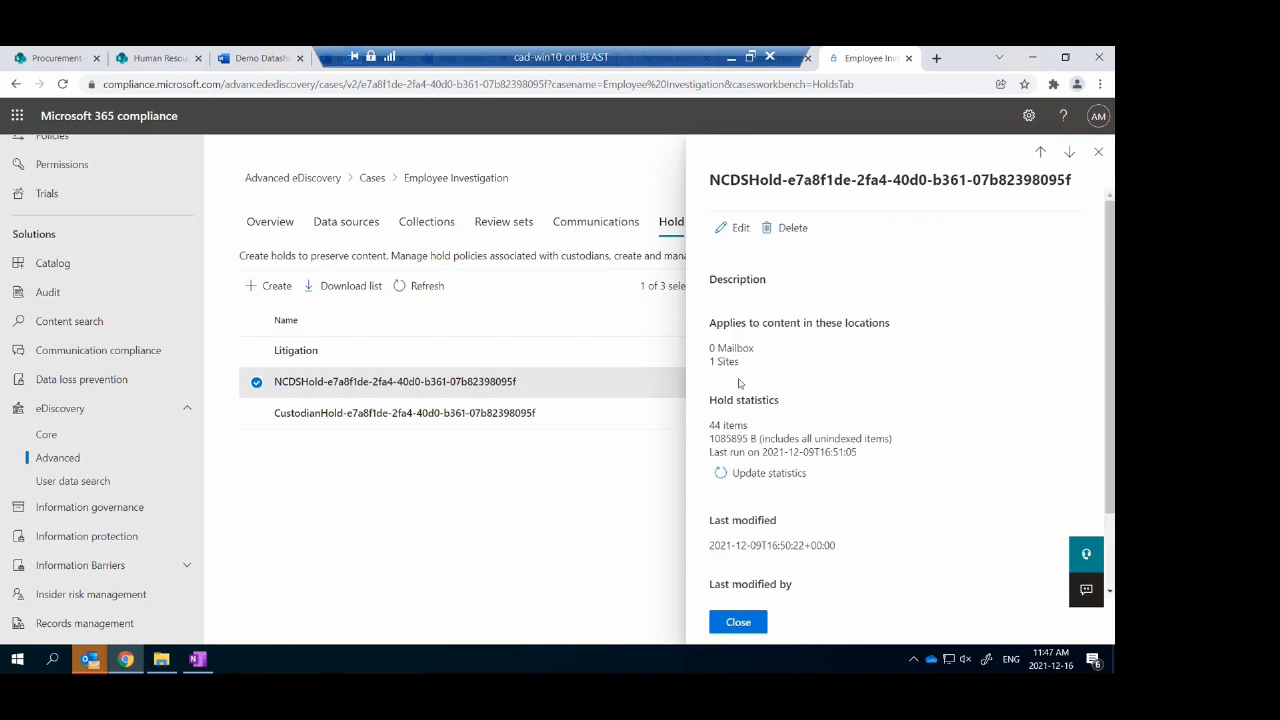
double_click(716, 427)
left_click_drag(741, 424, 748, 425)
left_click_drag(736, 365, 709, 362)
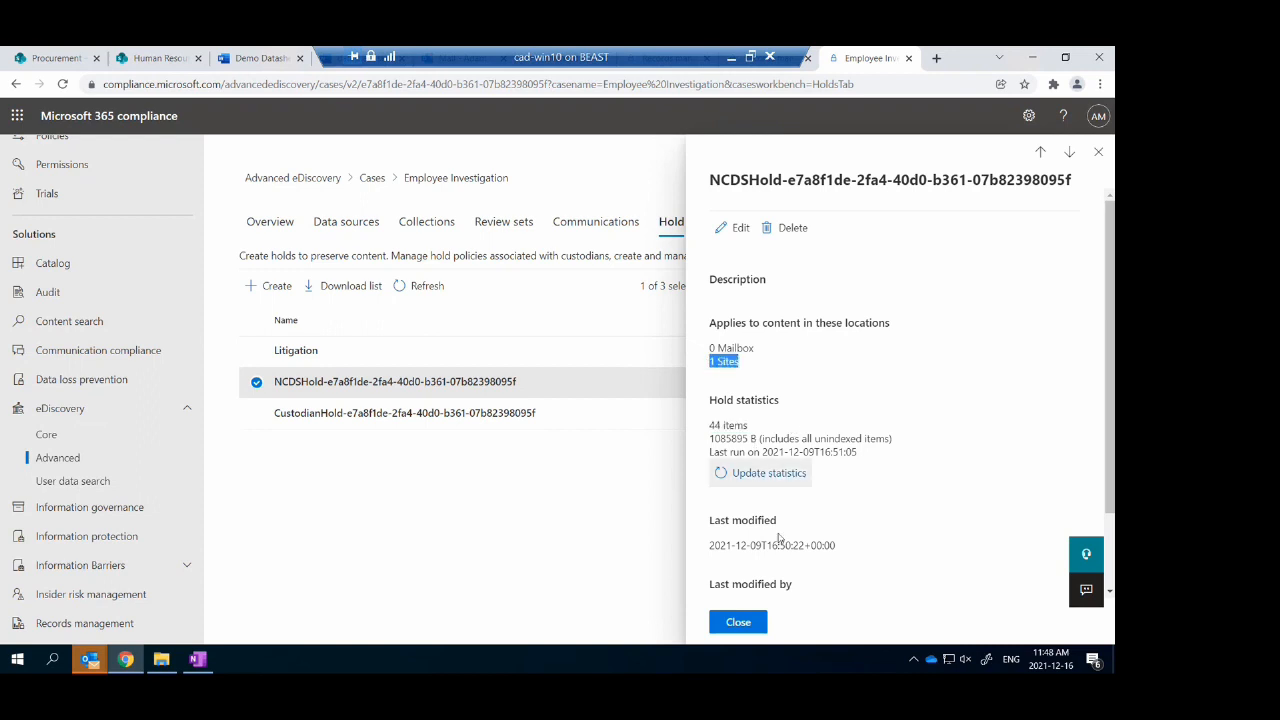
left_click_drag(857, 452, 762, 452)
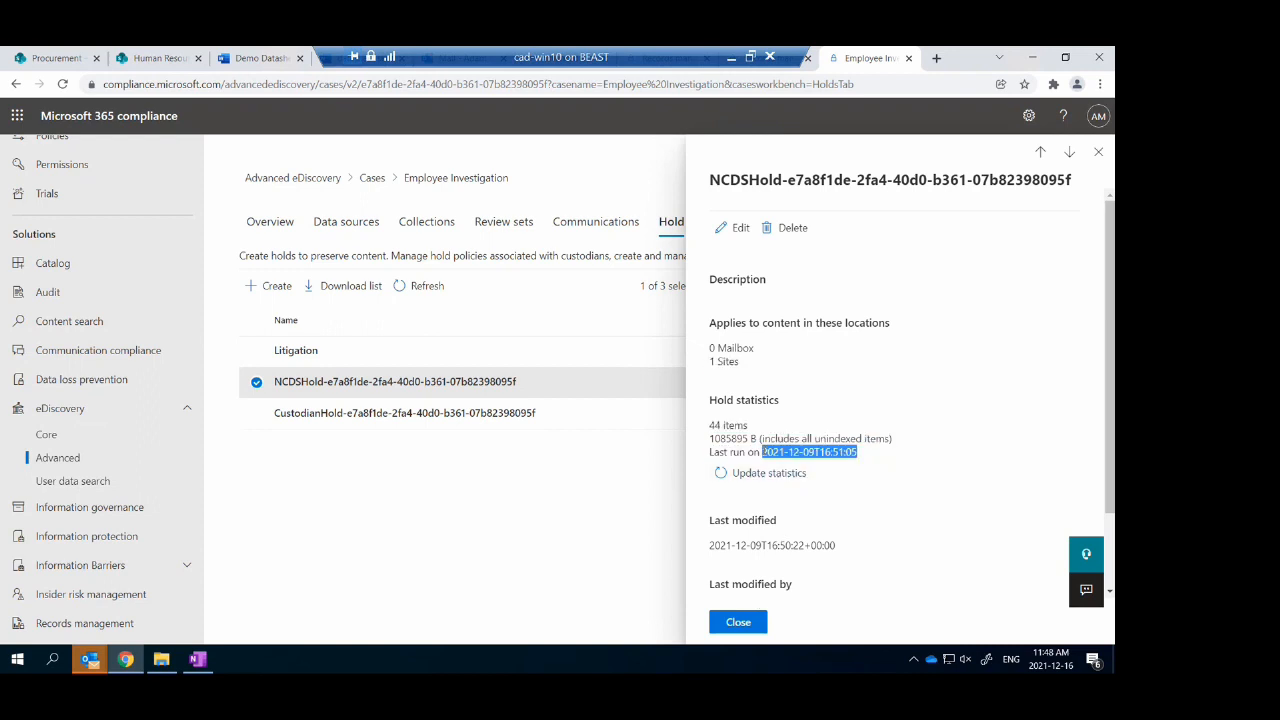
left_click(748, 624)
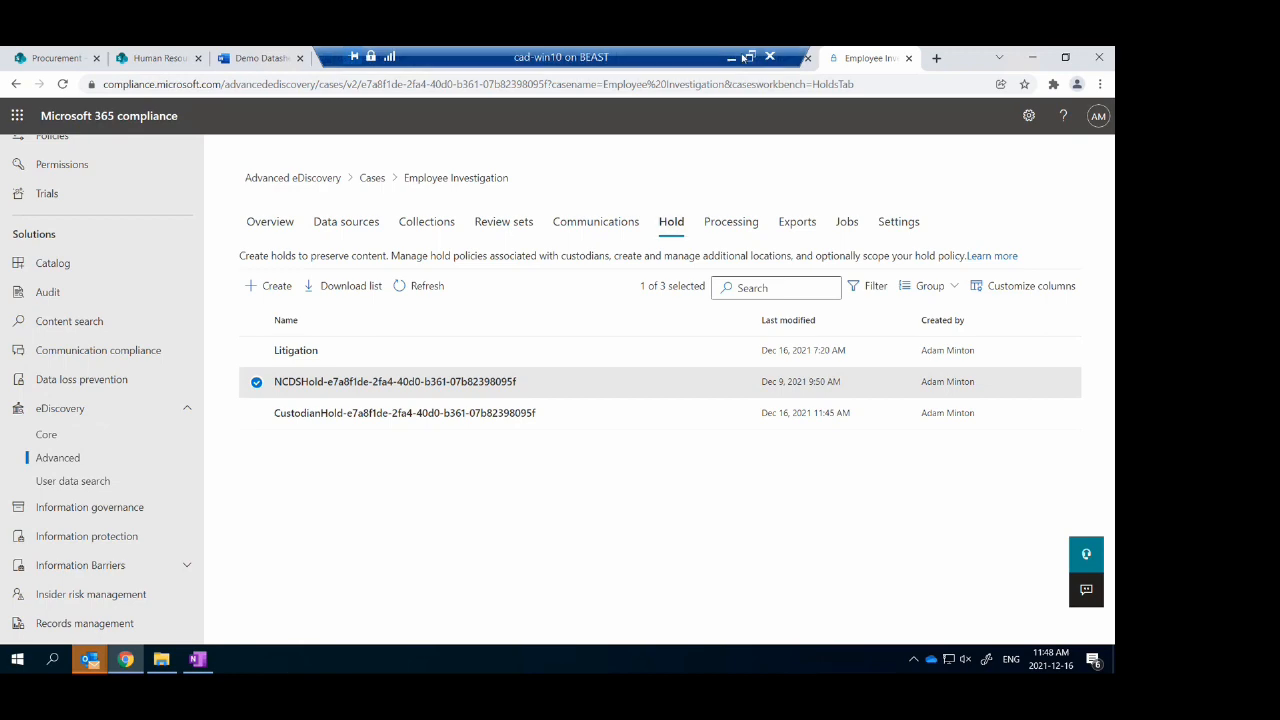
left_click(731, 57)
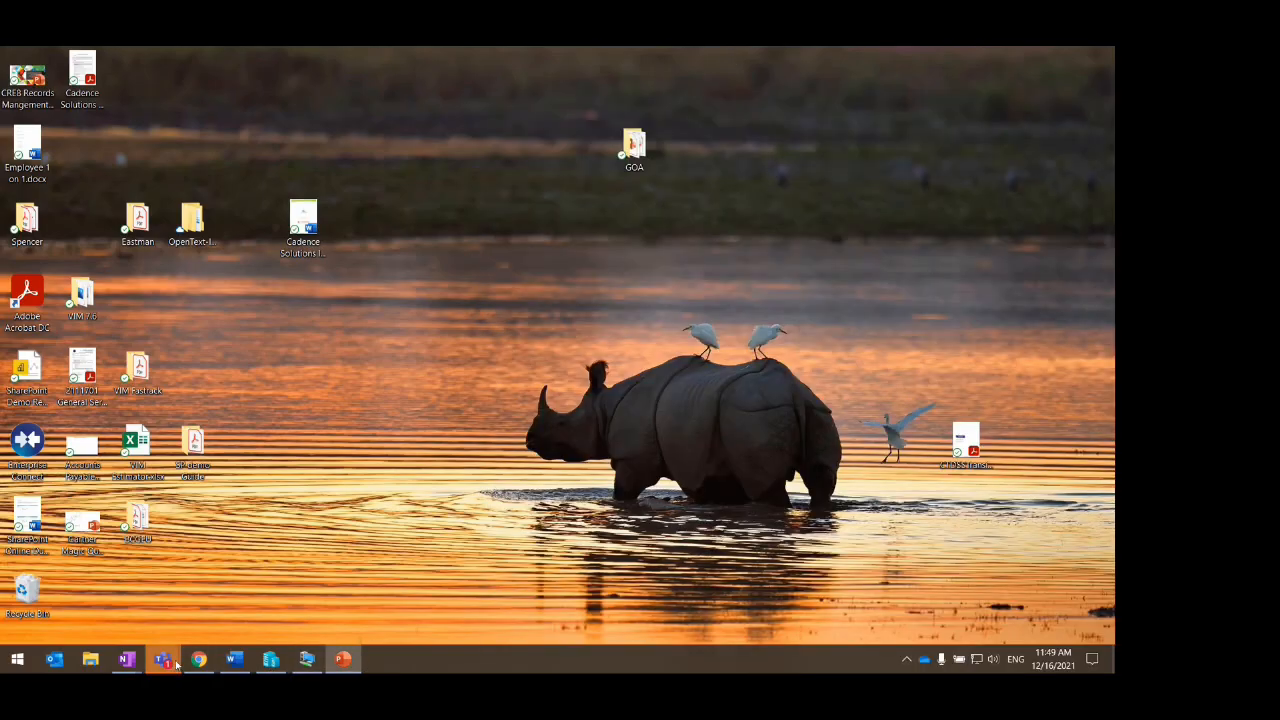
mouse_move(165, 662)
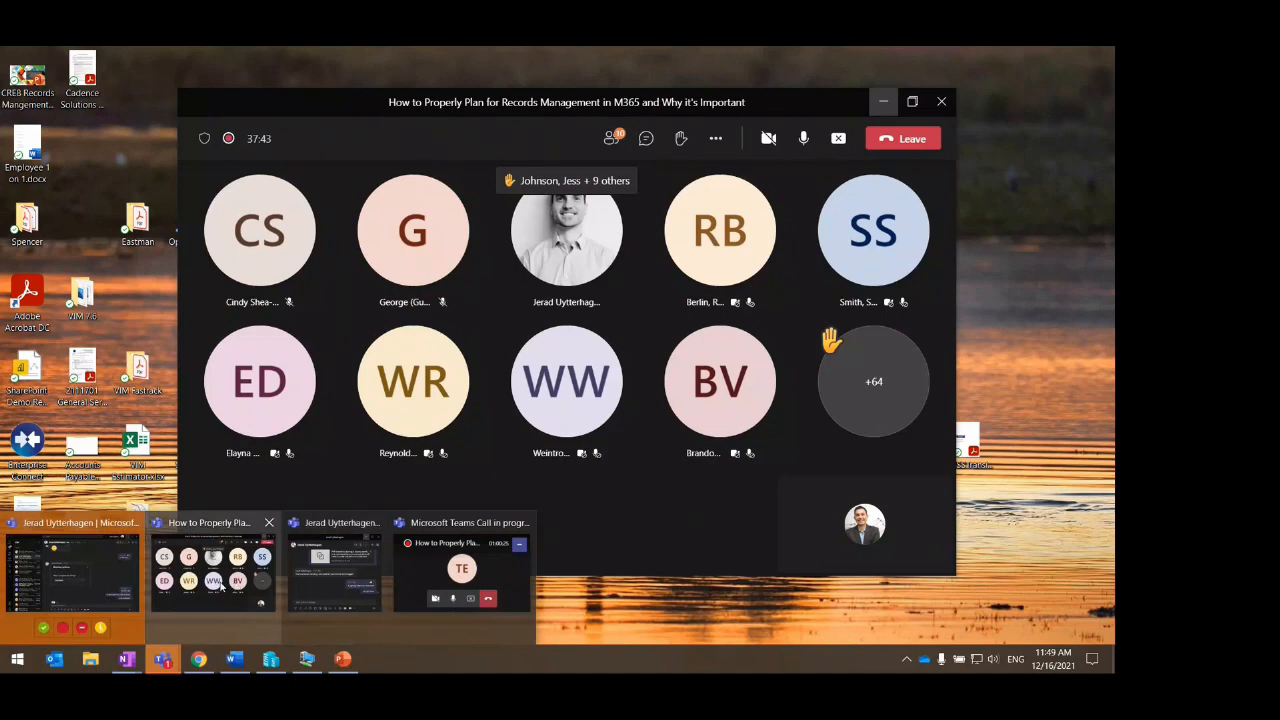
left_click(236, 587)
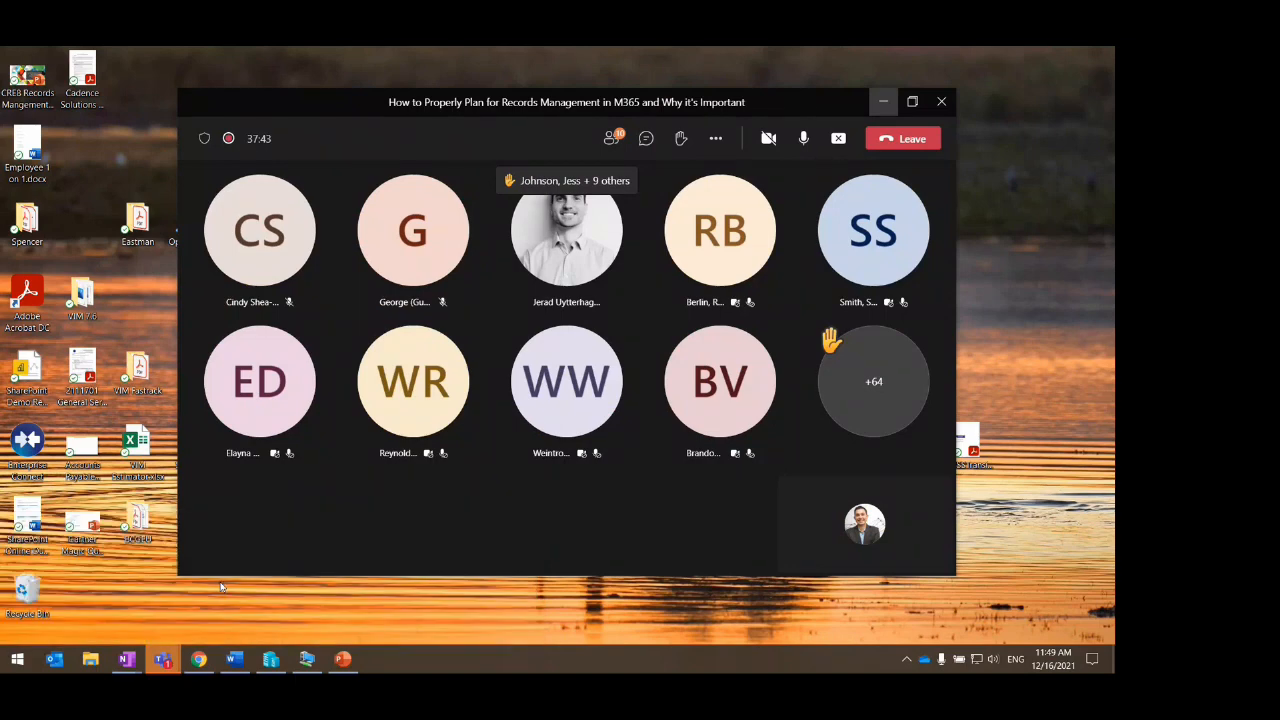
left_click(644, 145)
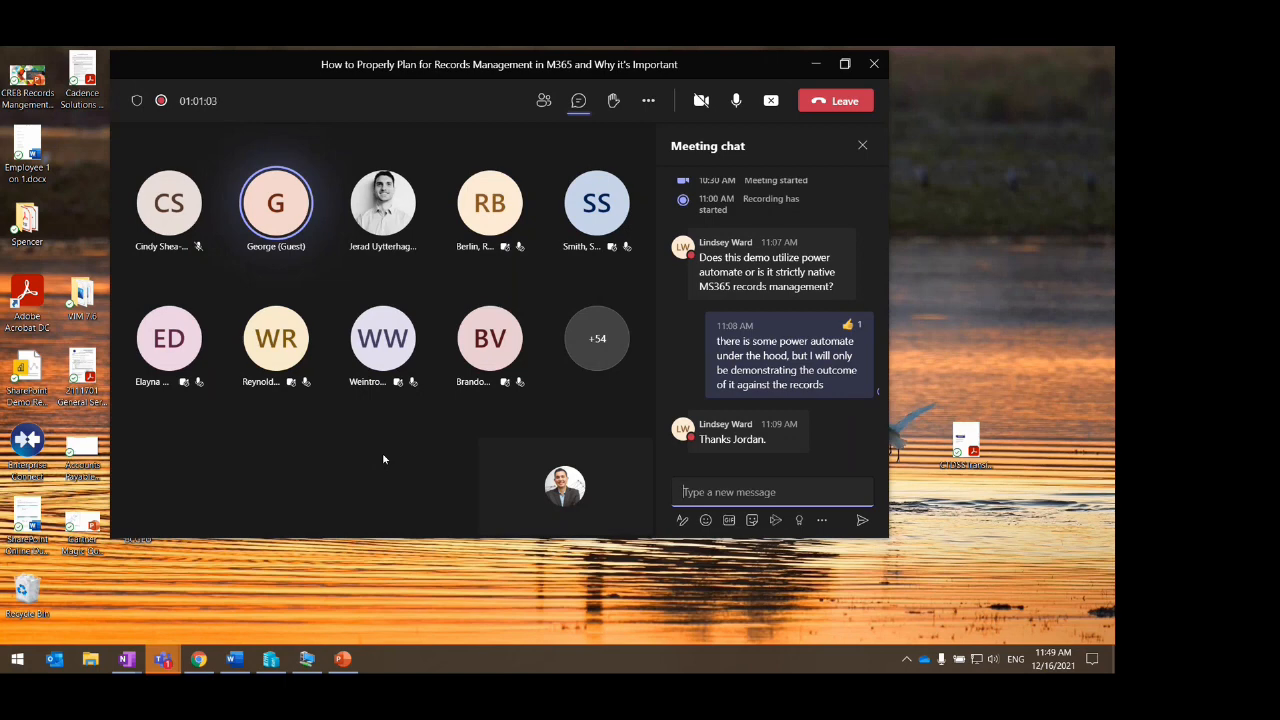
left_click(310, 660)
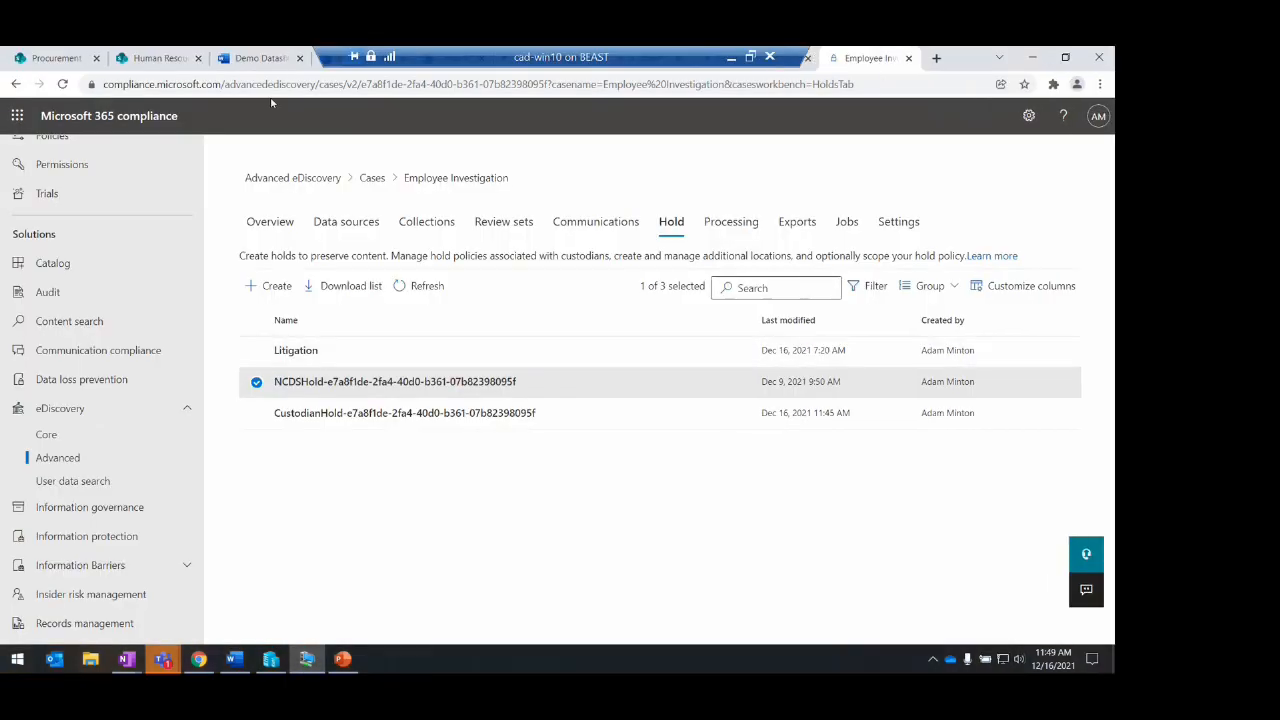
Return to Procurement's Cadence Corp folder and select the Webinar Contract workspace
left_click(154, 60)
left_click(70, 60)
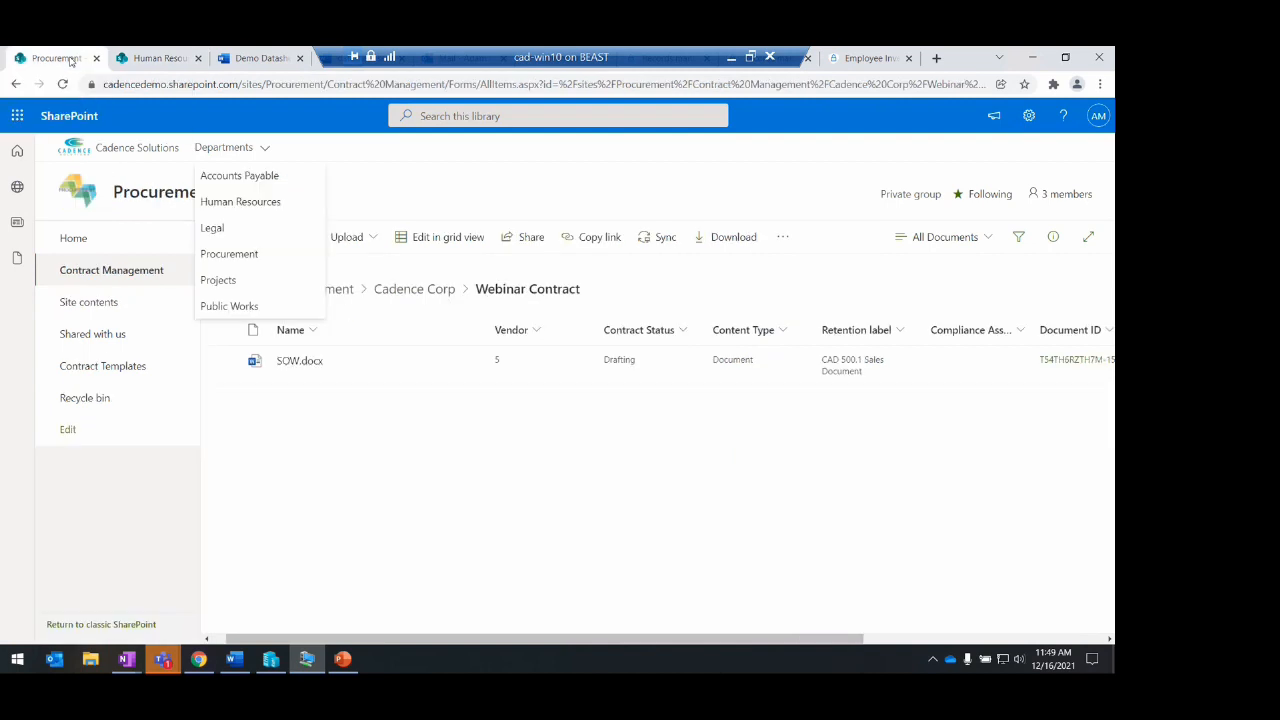
left_click(425, 292)
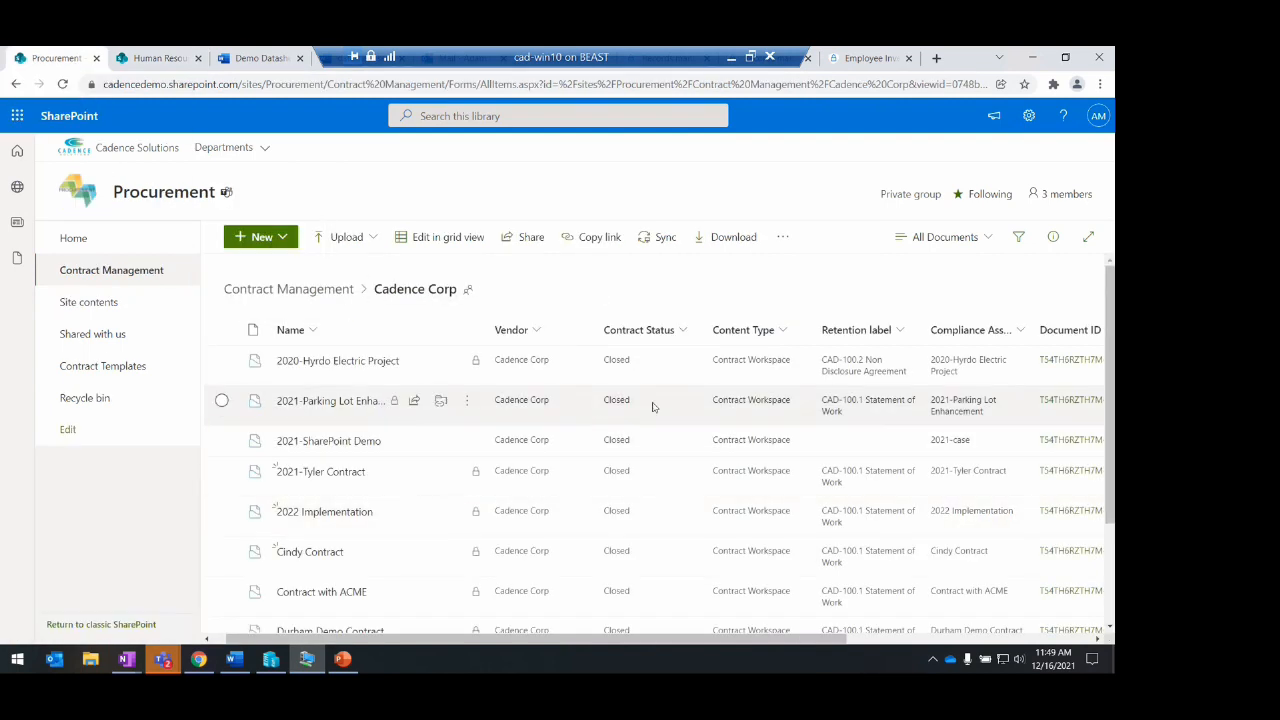
scroll(652, 405, "down", 3)
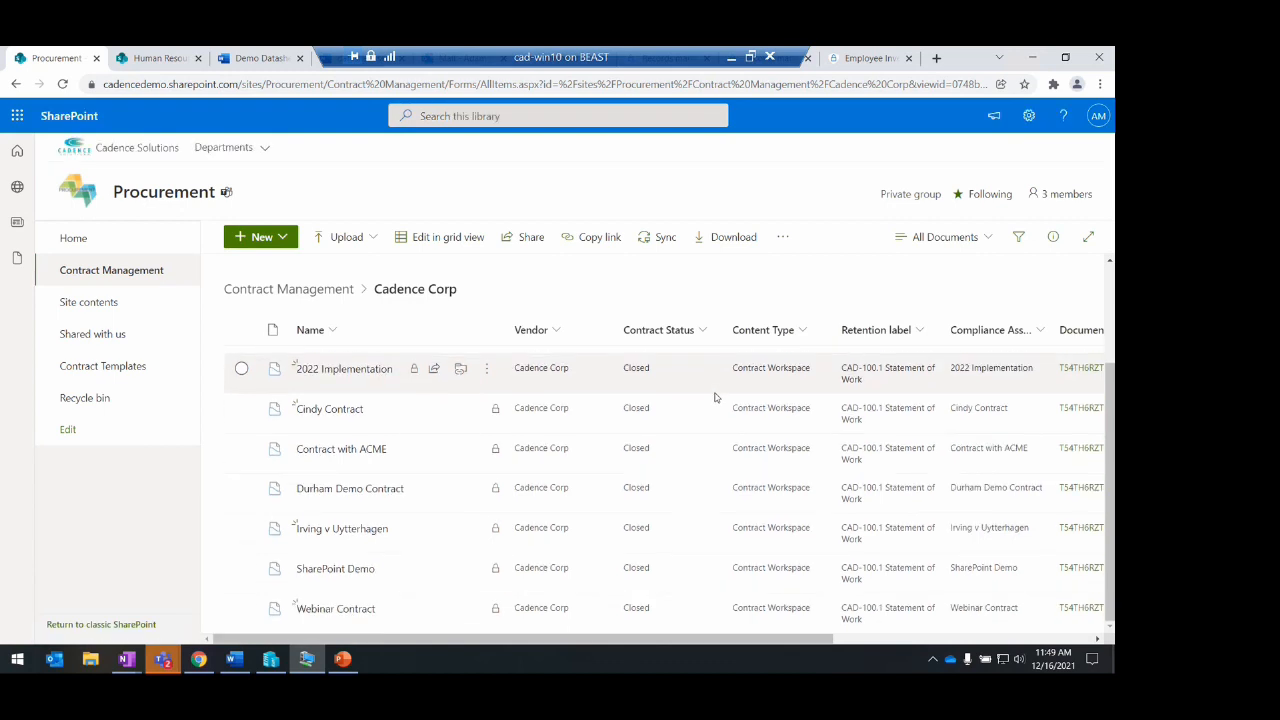
left_click(240, 609)
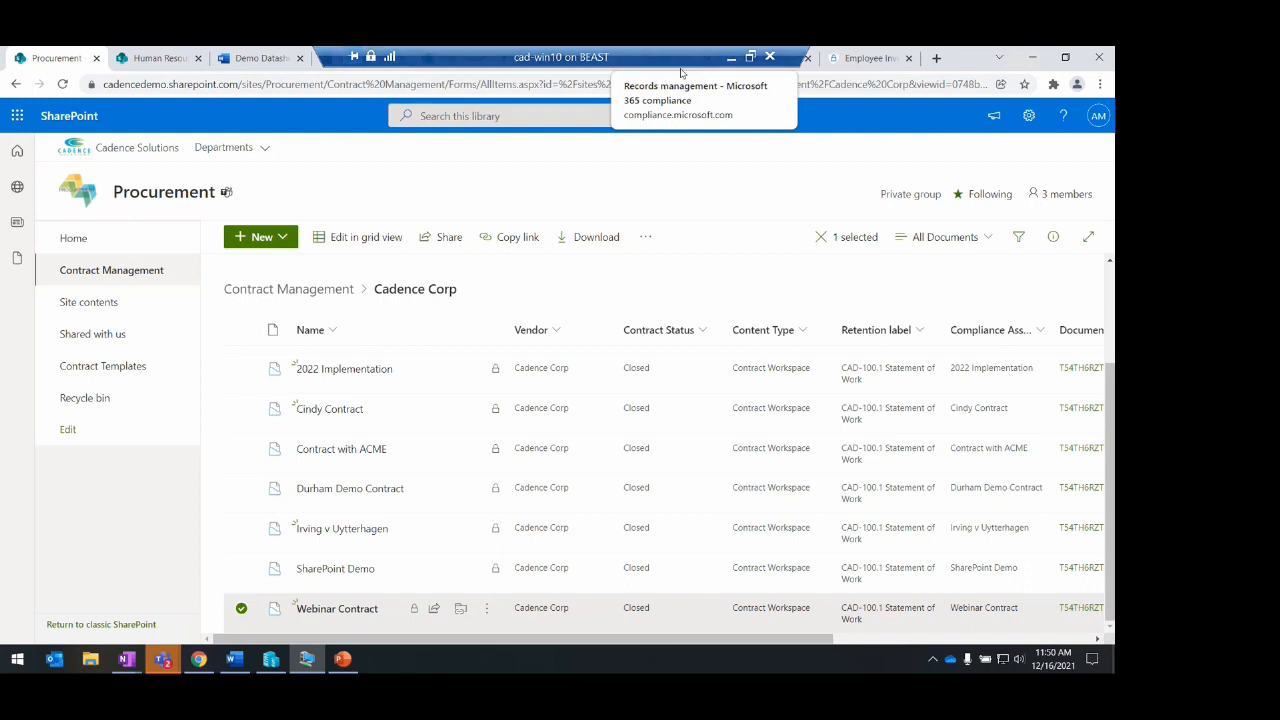
Minimise the remote desktop so the Teams meeting chat with attendee questions is in front
left_click(731, 57)
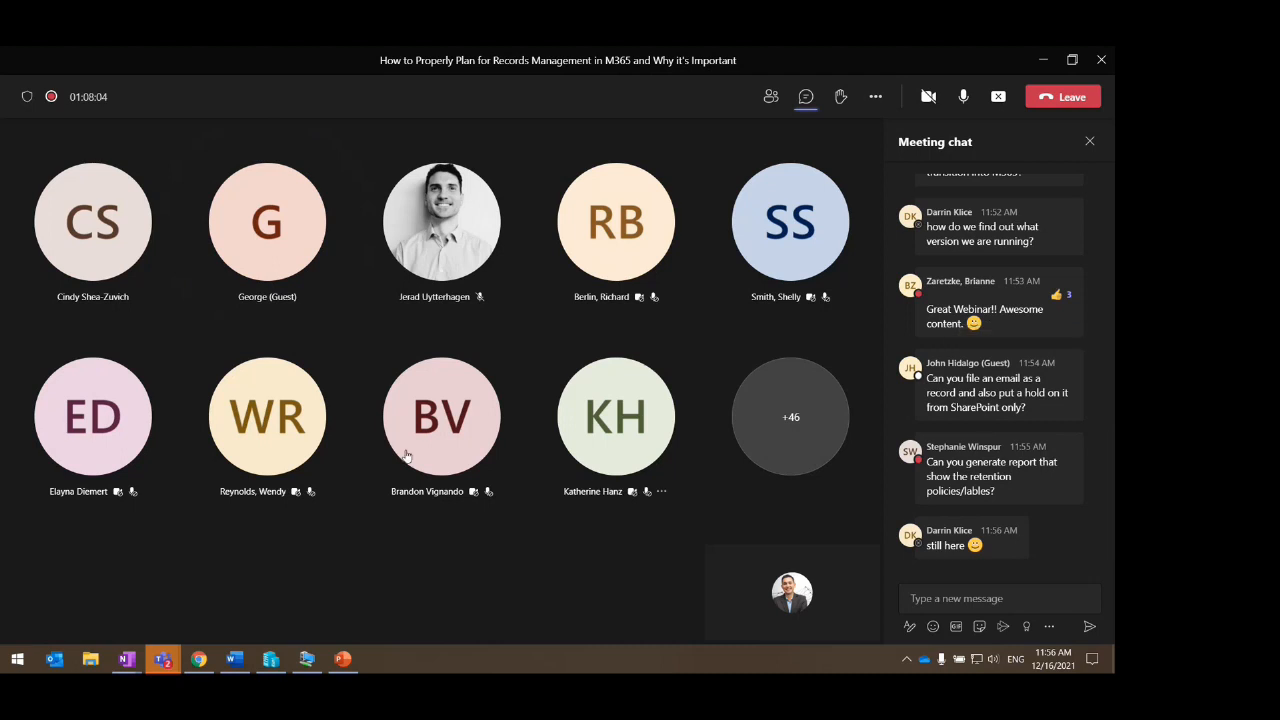
mouse_move(318, 664)
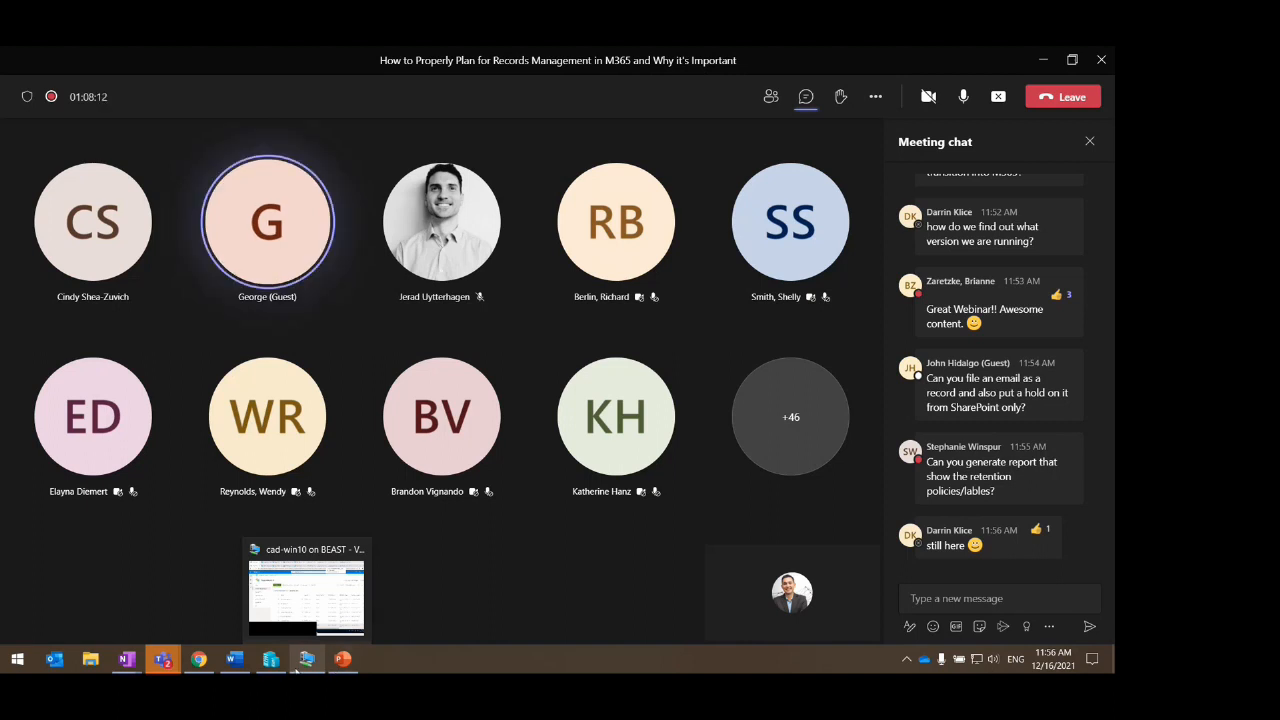
Bring the remote desktop session back to the front and return it to full screen
left_click(307, 661)
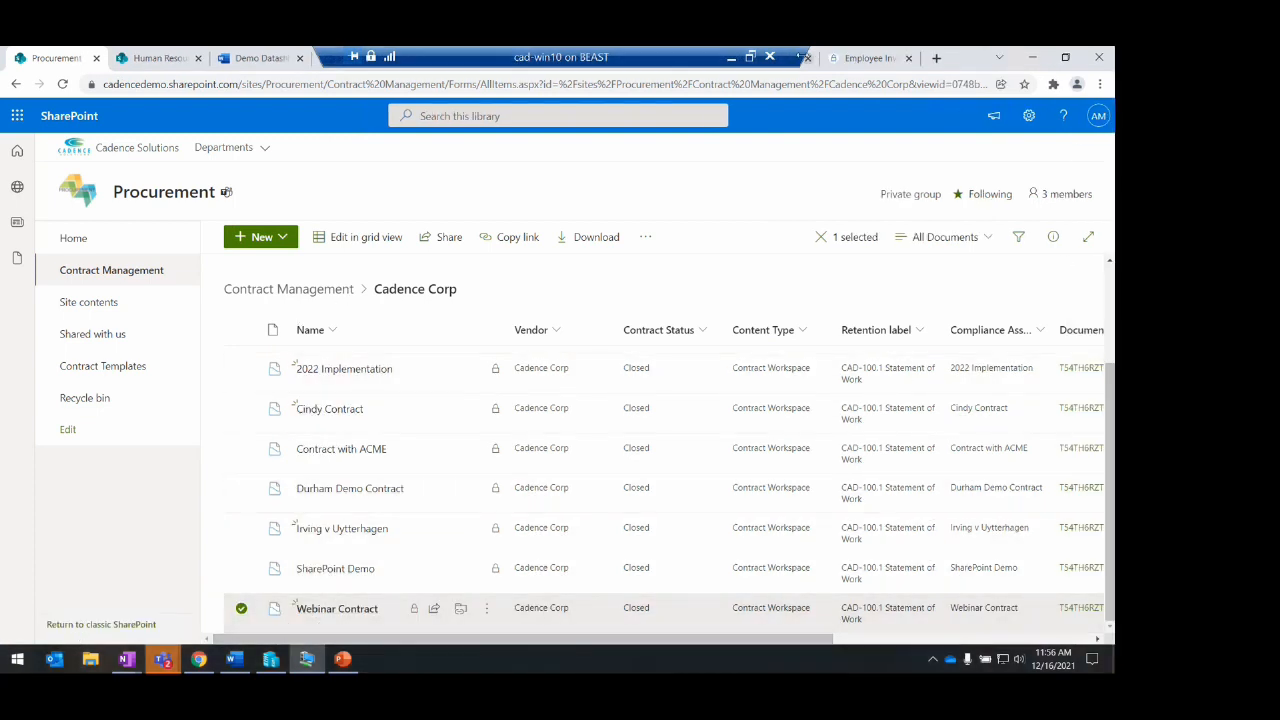
left_click(750, 57)
left_click_drag(863, 95, 711, 99)
double_click(711, 99)
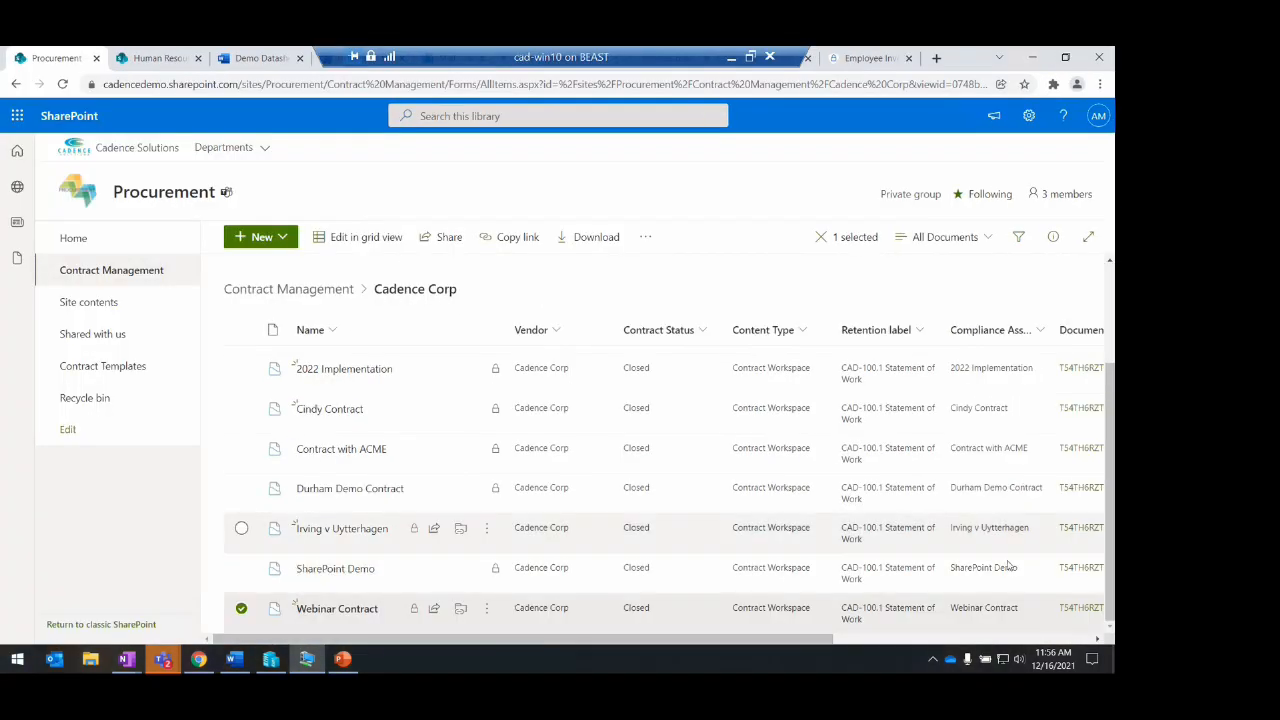
Minimise the browser, message and Downloads windows, then open the Sample Email in Outlook
left_click(1032, 58)
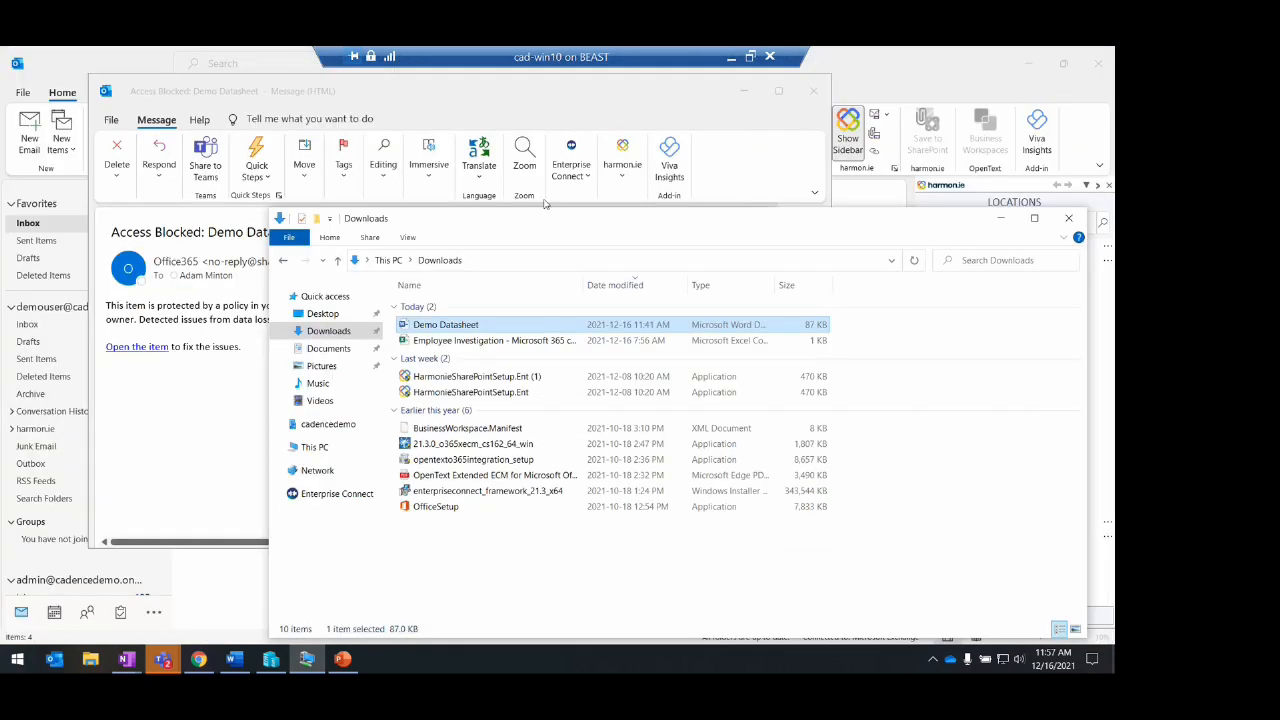
left_click(744, 91)
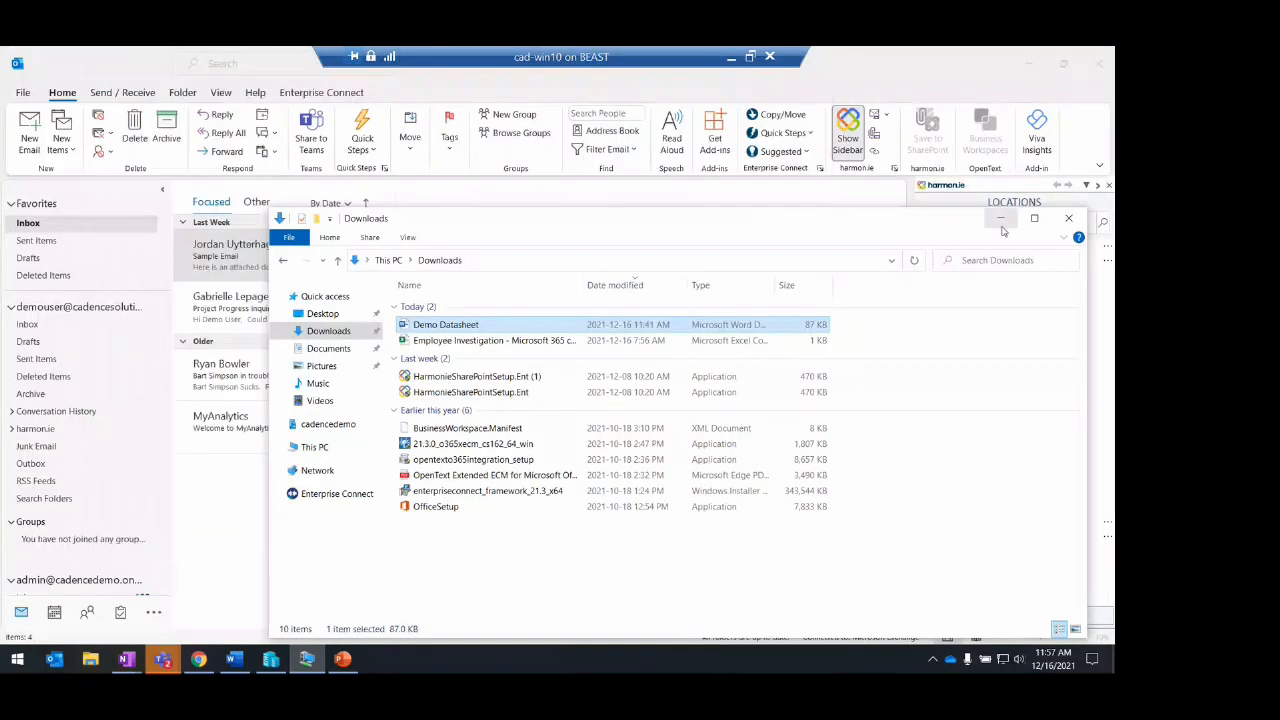
left_click(1000, 218)
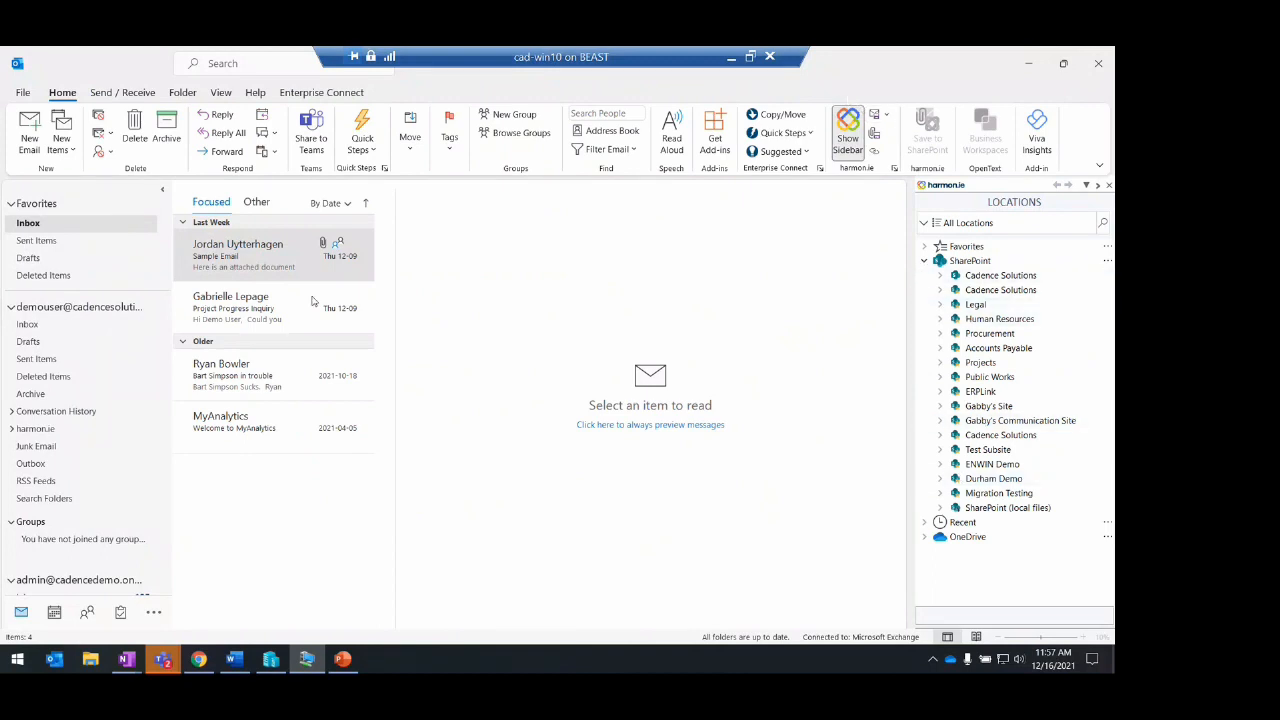
left_click(940, 319)
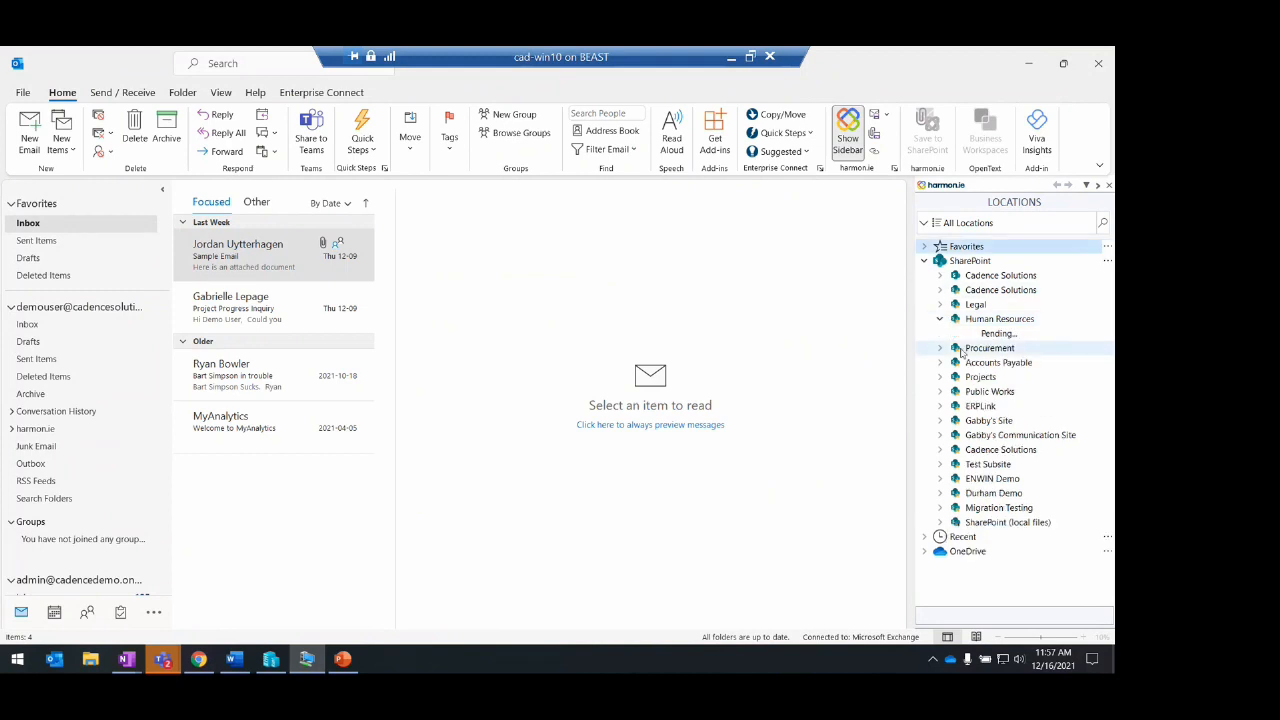
left_click(330, 298)
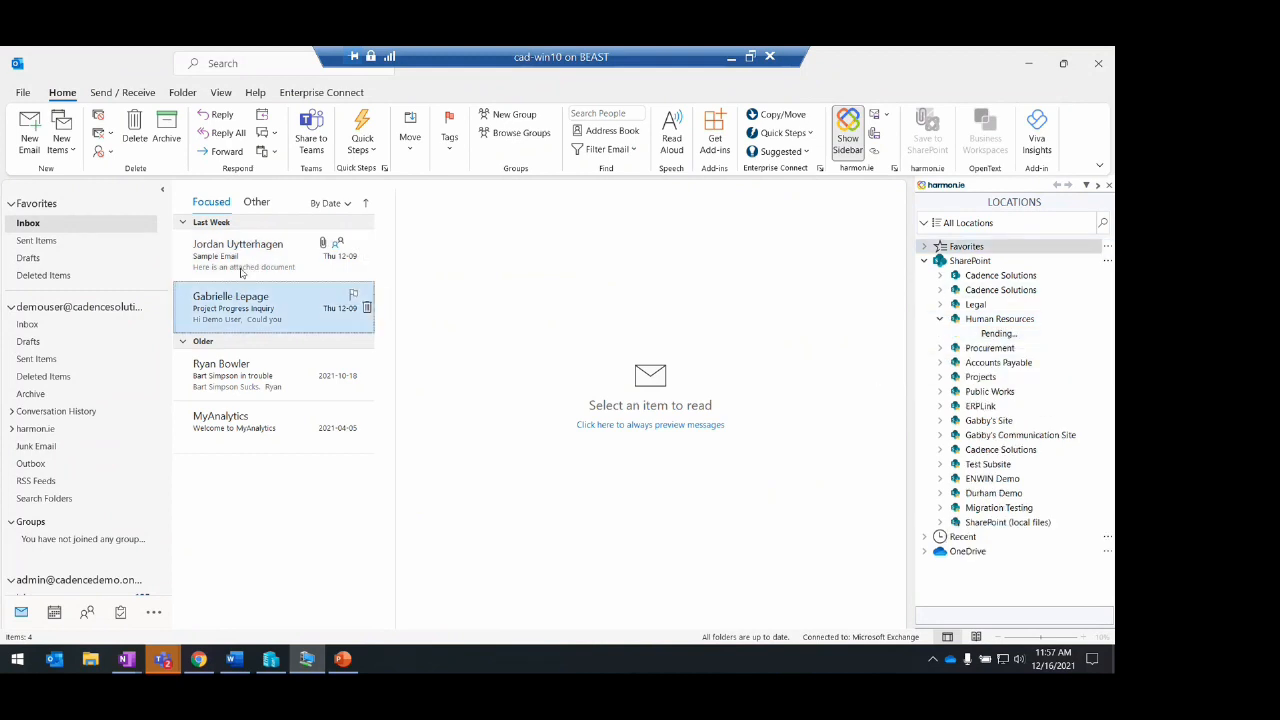
left_click(241, 272)
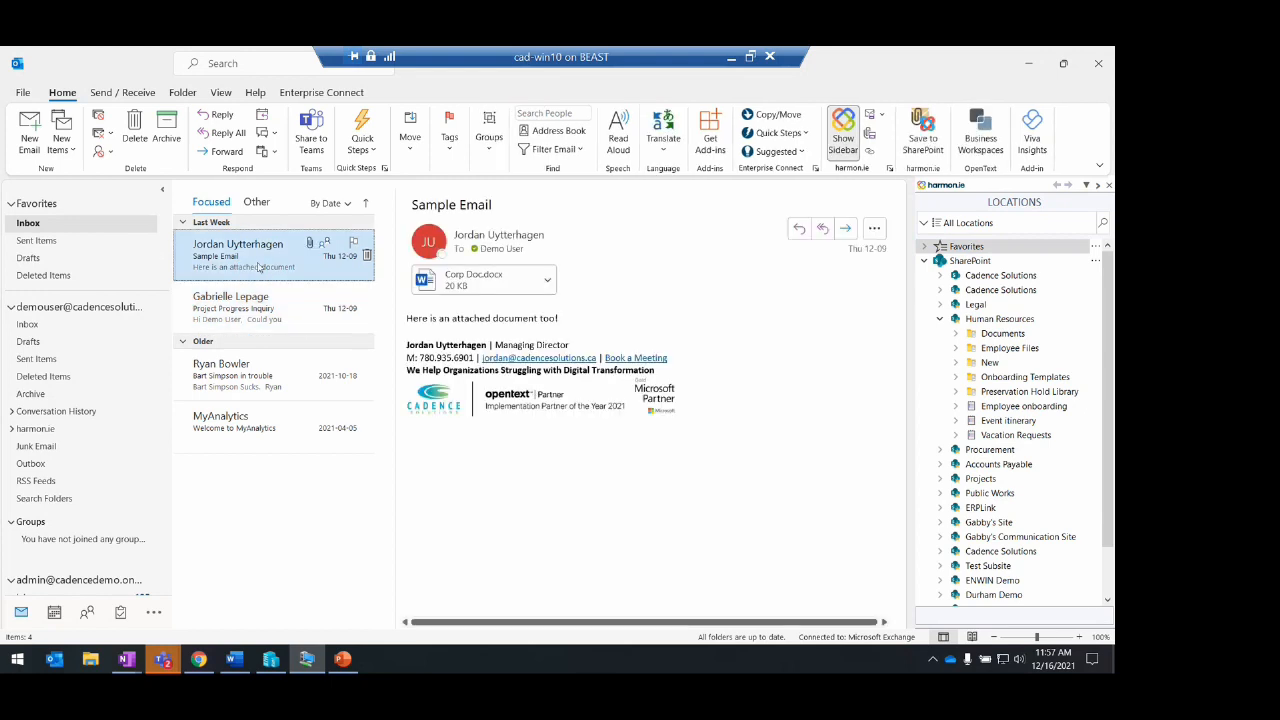
File the Sample Email into the Preservation Hold Library and hide the remote desktop
left_click(878, 115)
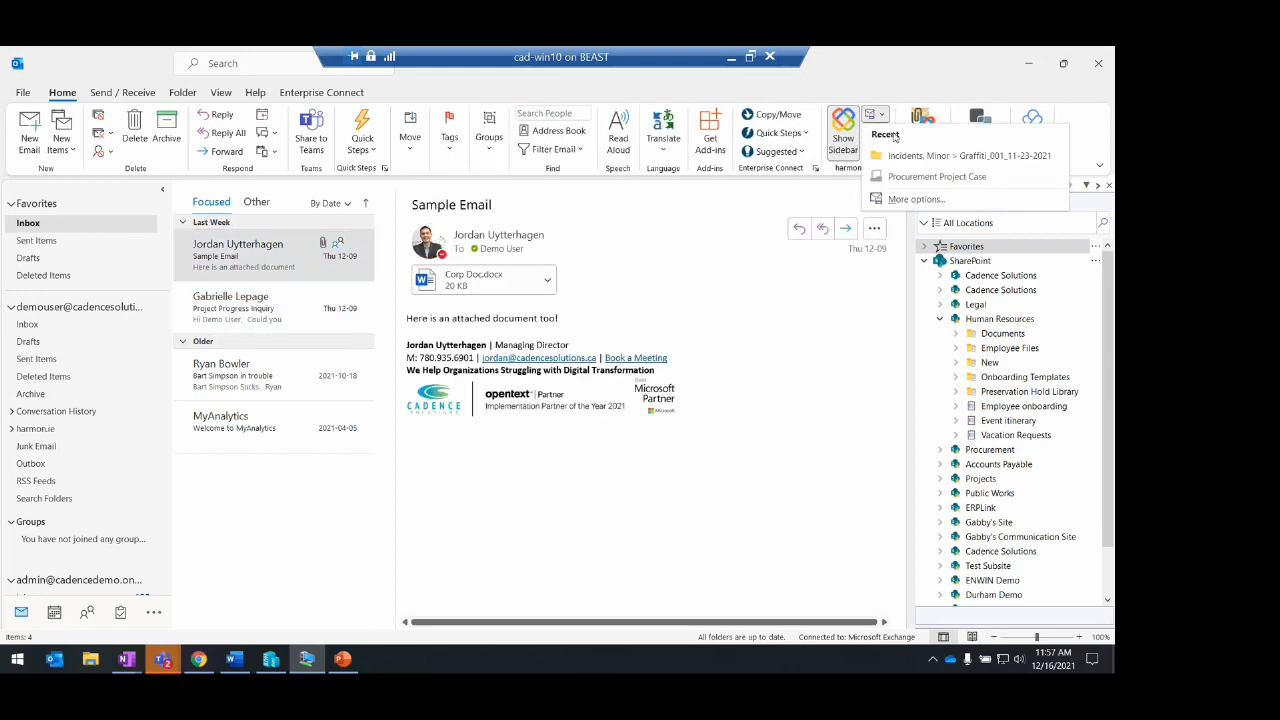
left_click(908, 78)
left_click_drag(350, 271, 1022, 398)
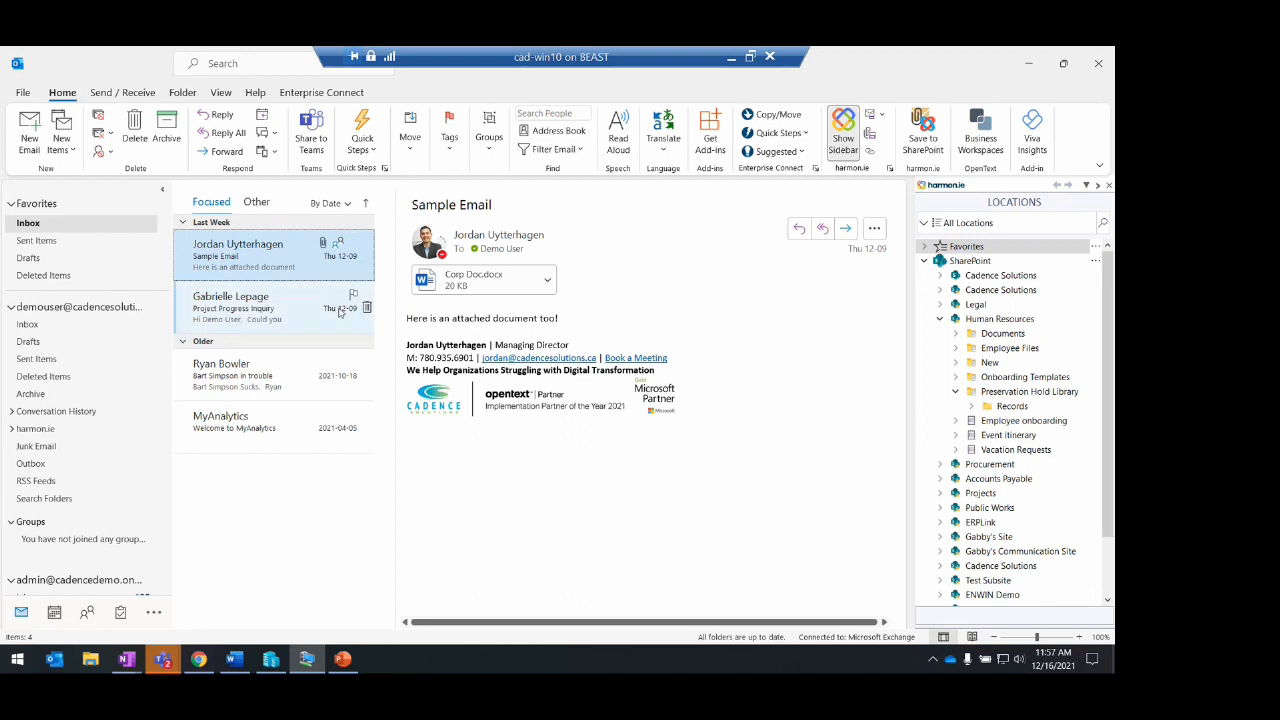
left_click(731, 57)
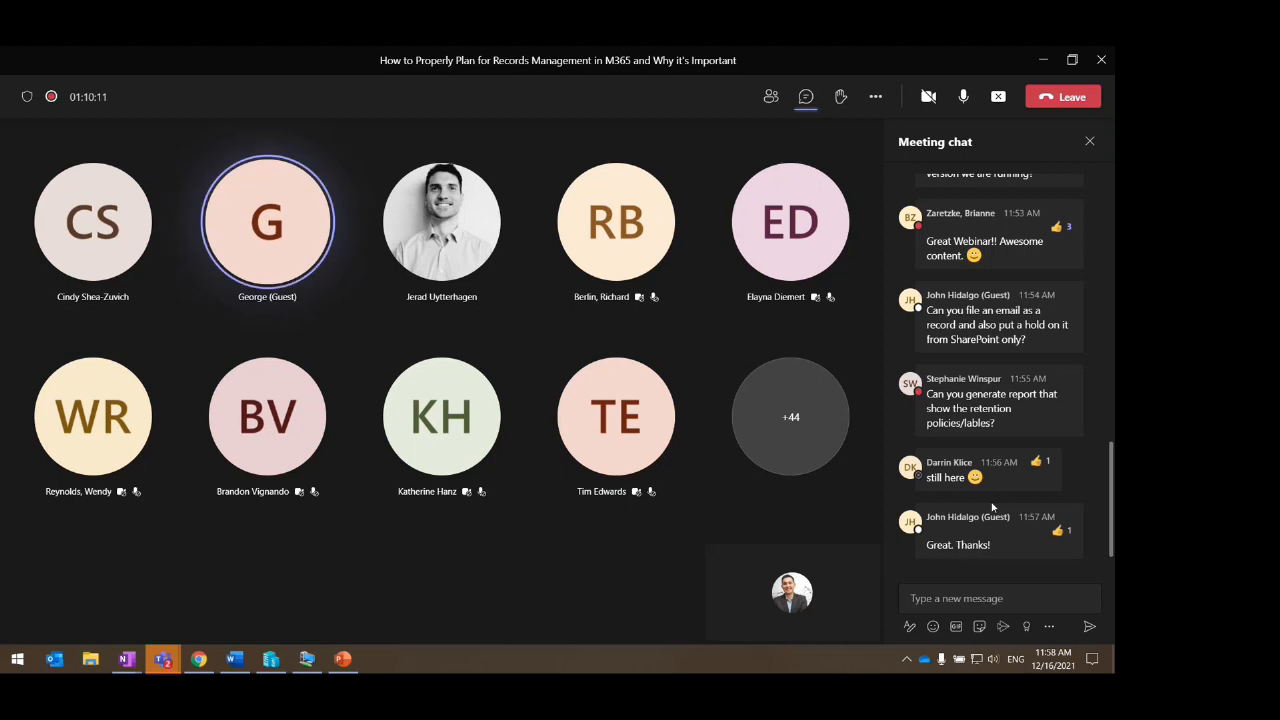
mouse_move(992, 507)
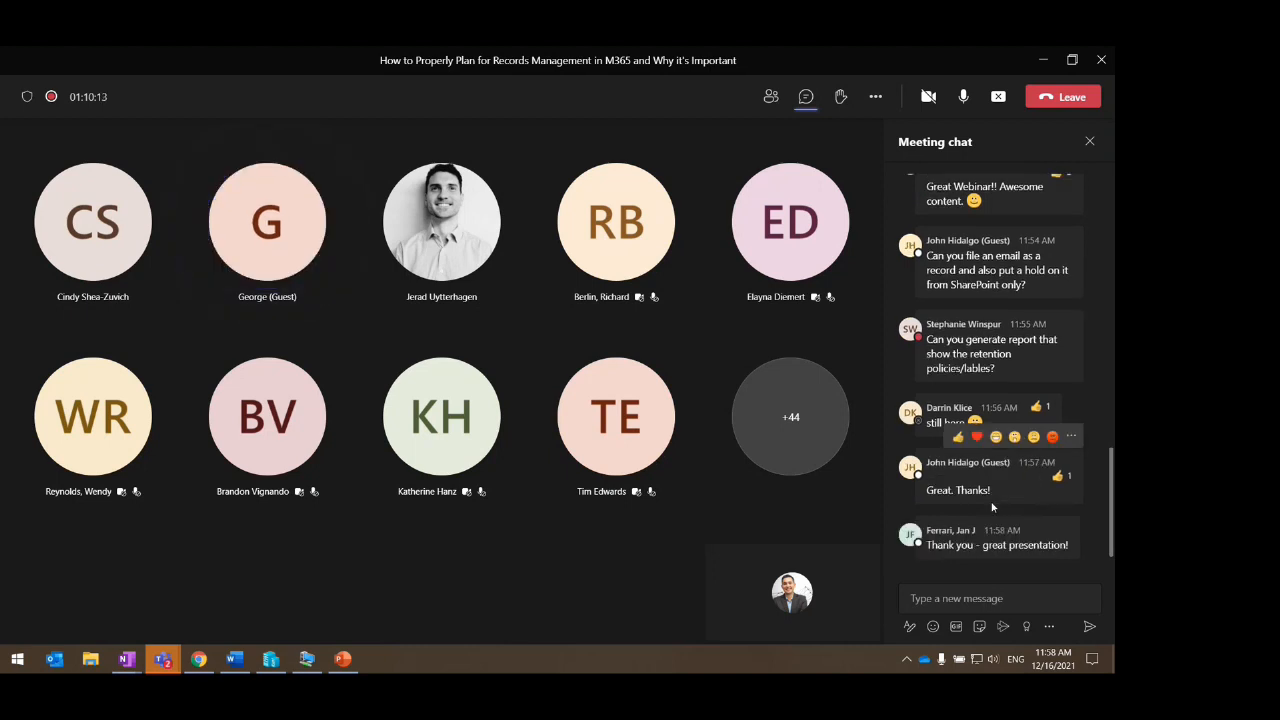